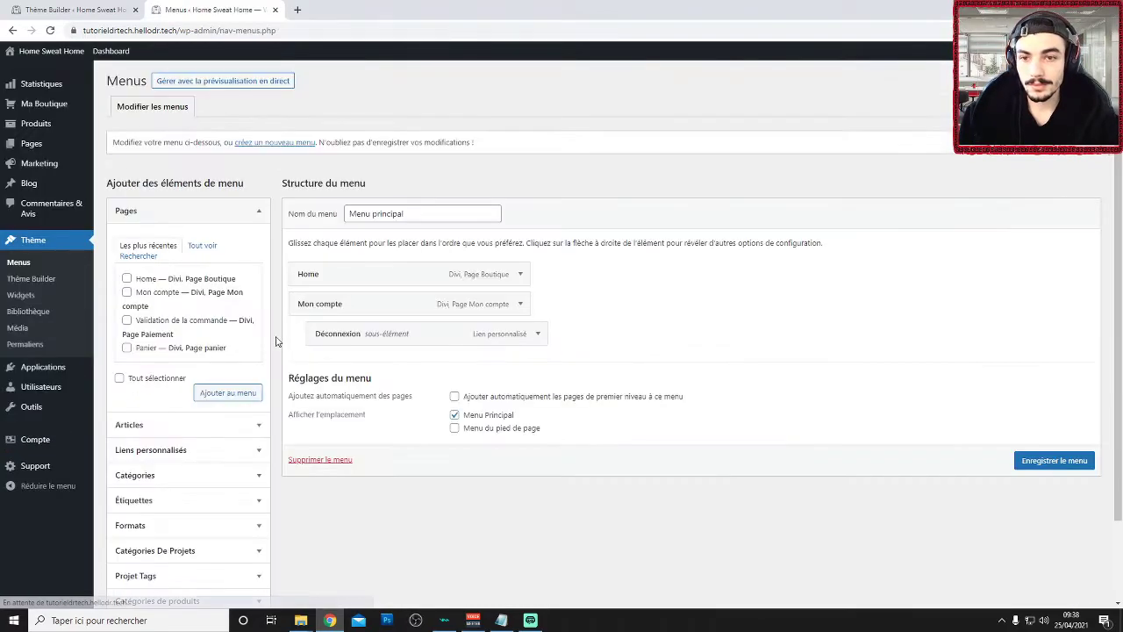
Examine the kinds of items that can be added to the menu, including the full list of pages
{"action": "scroll", "coordinate": [599, 272], "scroll_direction": "down", "scroll_amount": 1}
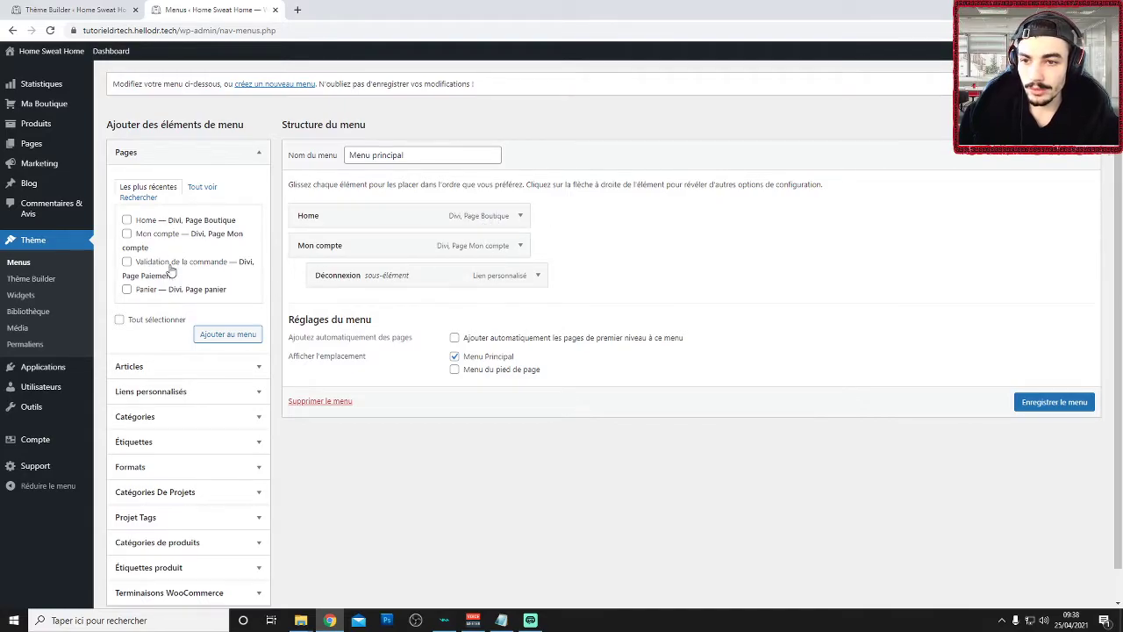
{"action": "scroll", "coordinate": [175, 331], "scroll_direction": "down", "scroll_amount": 1}
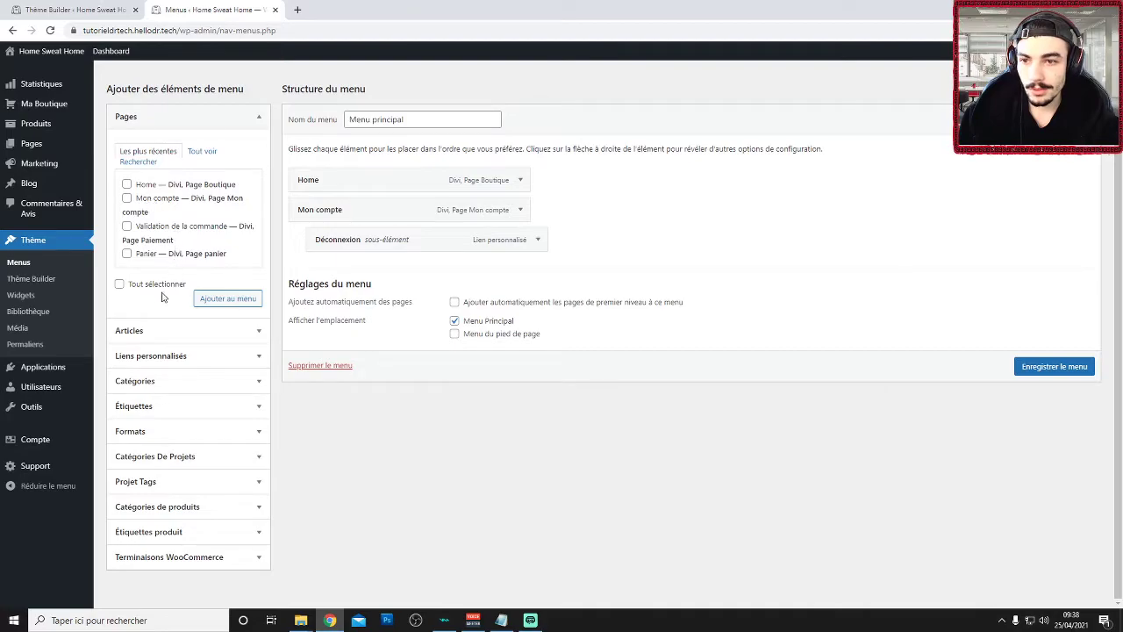
{"action": "left_click", "coordinate": [220, 340]}
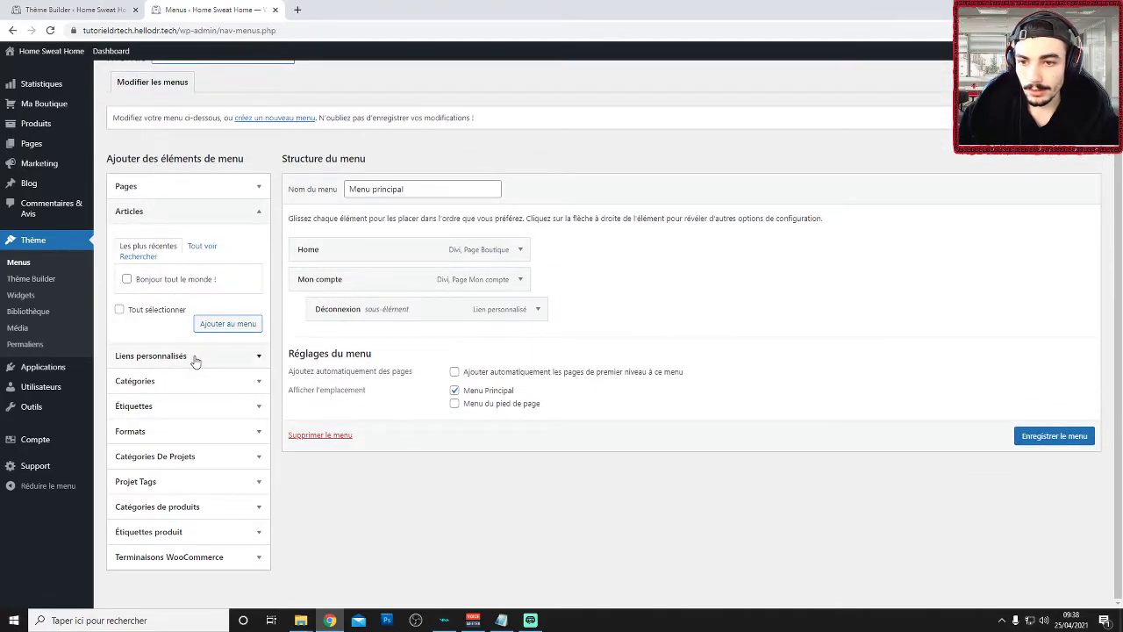
{"action": "left_click", "coordinate": [195, 358]}
{"action": "left_click", "coordinate": [188, 390]}
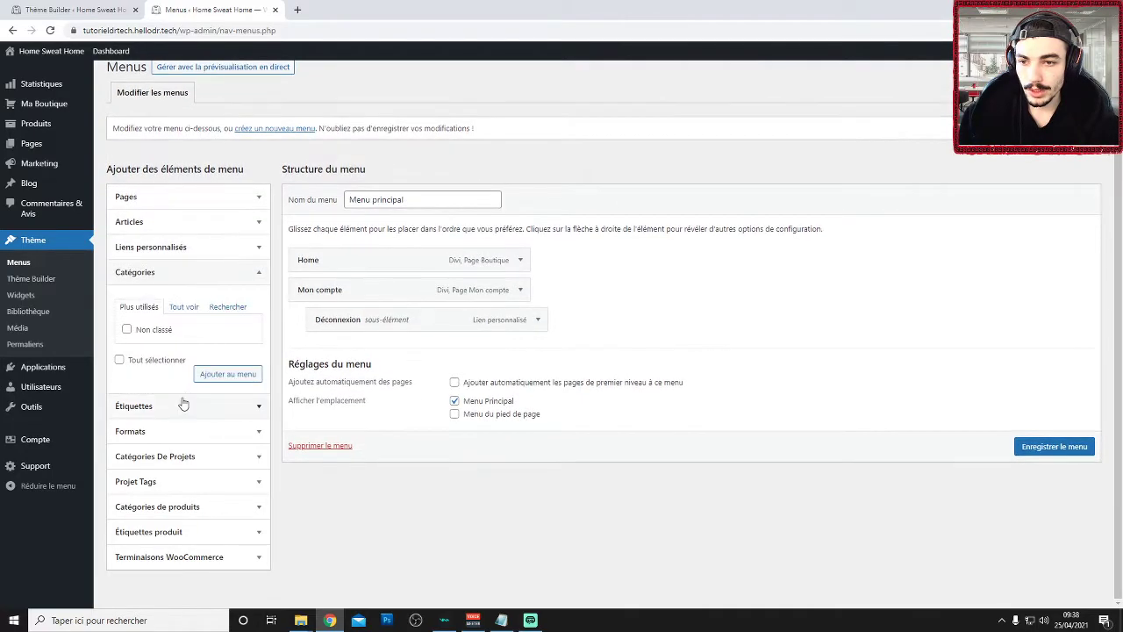
{"action": "left_click", "coordinate": [181, 411]}
{"action": "left_click", "coordinate": [186, 210]}
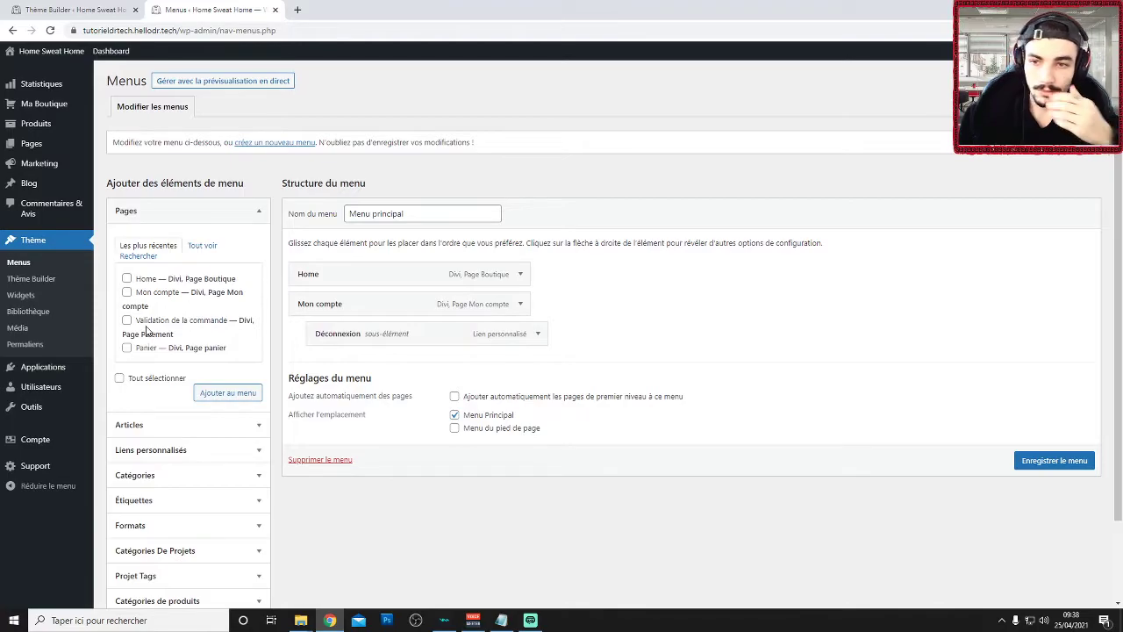
{"action": "left_click", "coordinate": [201, 245]}
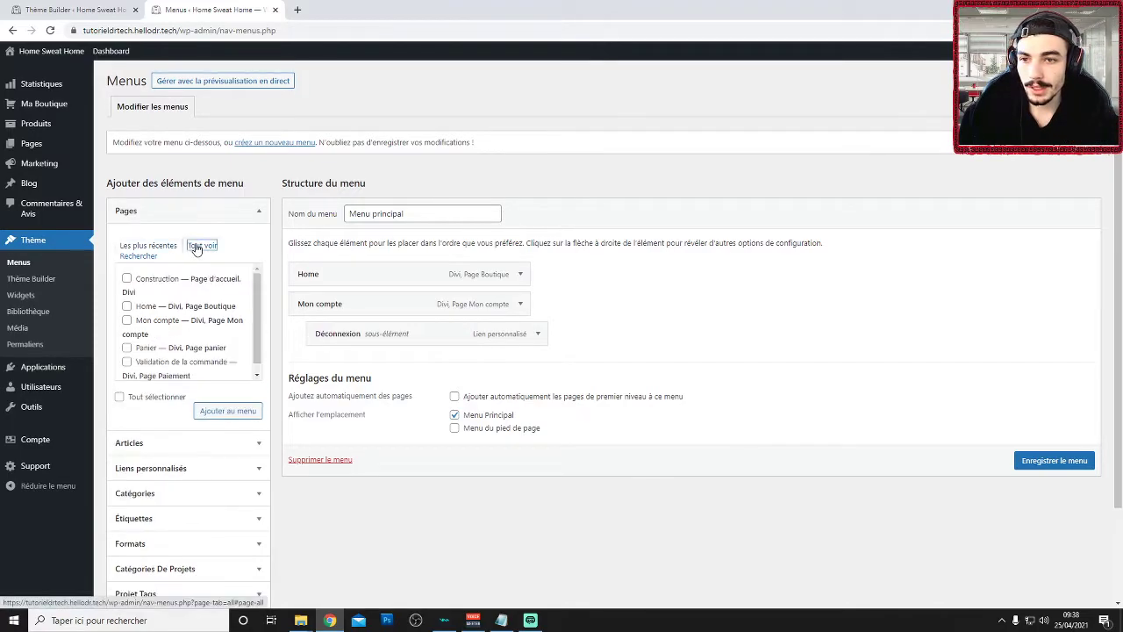
{"action": "scroll", "coordinate": [170, 338], "scroll_direction": "down", "scroll_amount": 2}
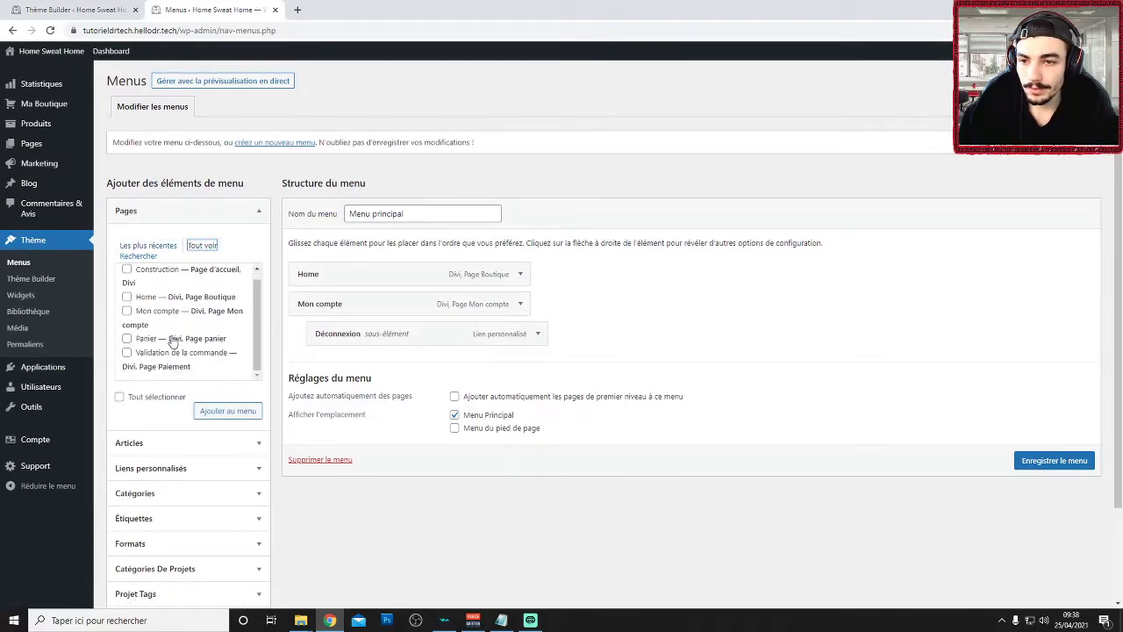
{"action": "scroll", "coordinate": [174, 302], "scroll_direction": "up", "scroll_amount": 1}
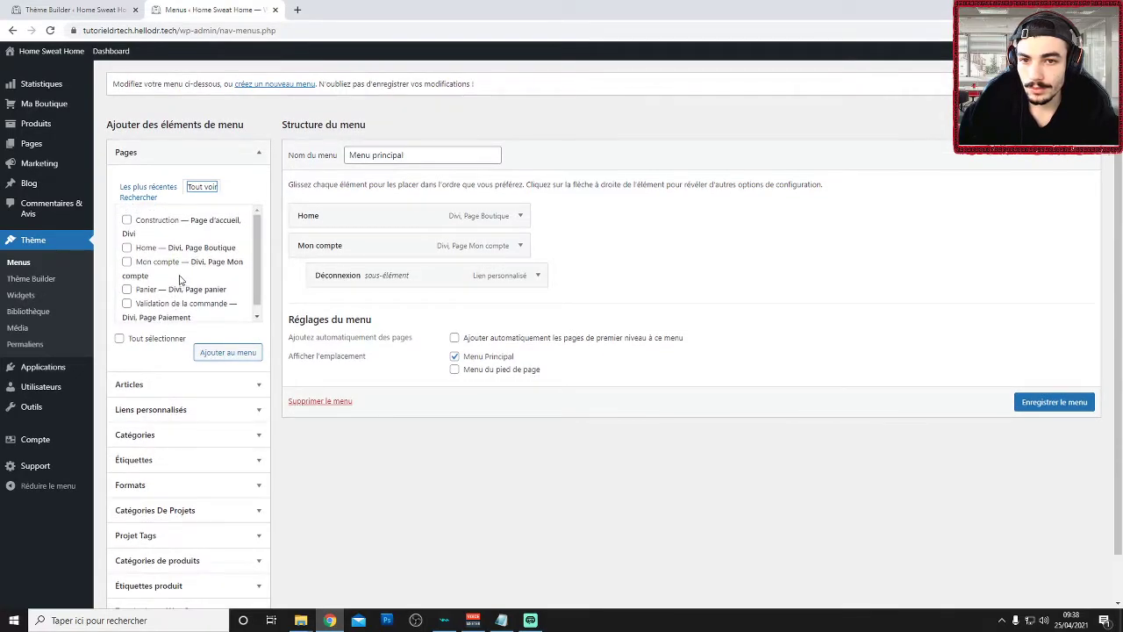
Add the Construction page to Menu principal and place it between Home and Mon compte
{"action": "left_click", "coordinate": [127, 250]}
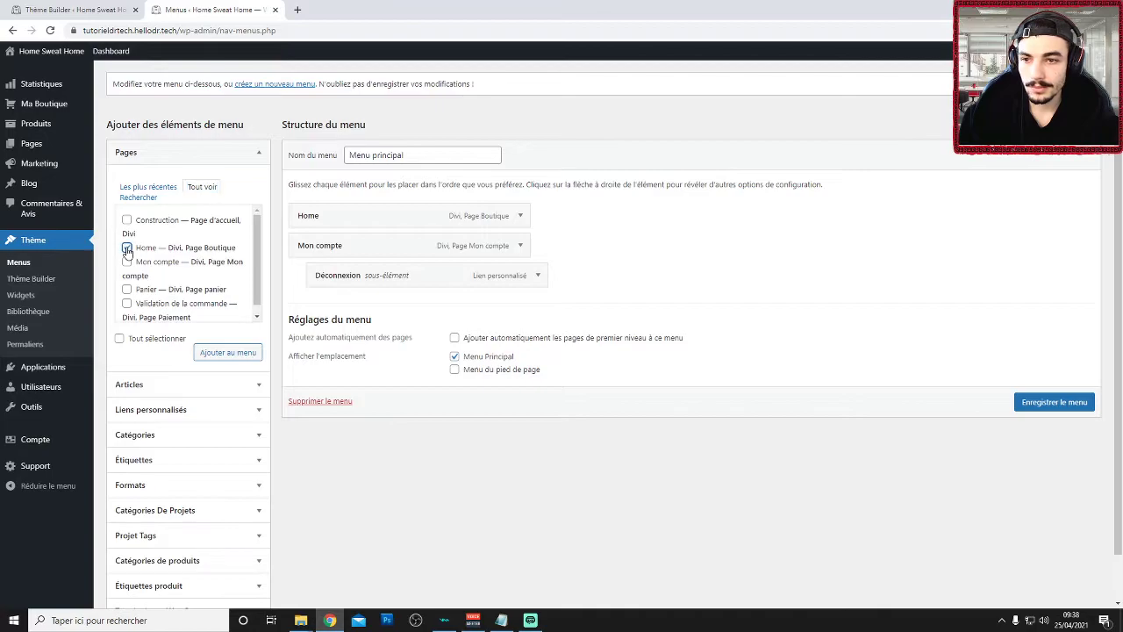
{"action": "left_click", "coordinate": [127, 249]}
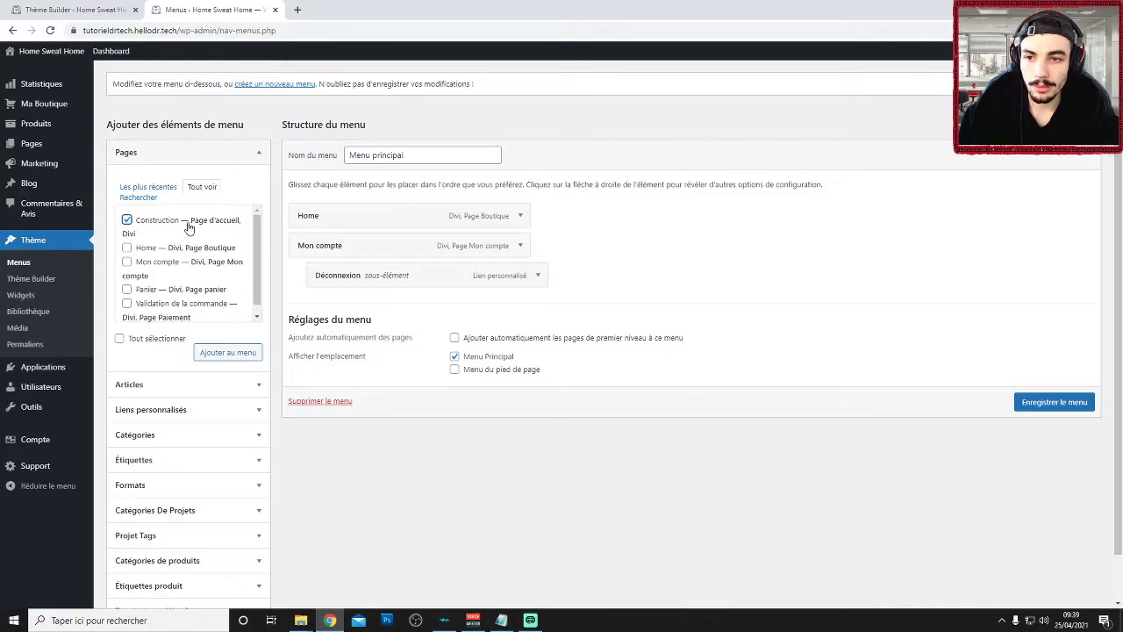
{"action": "left_click", "coordinate": [224, 353]}
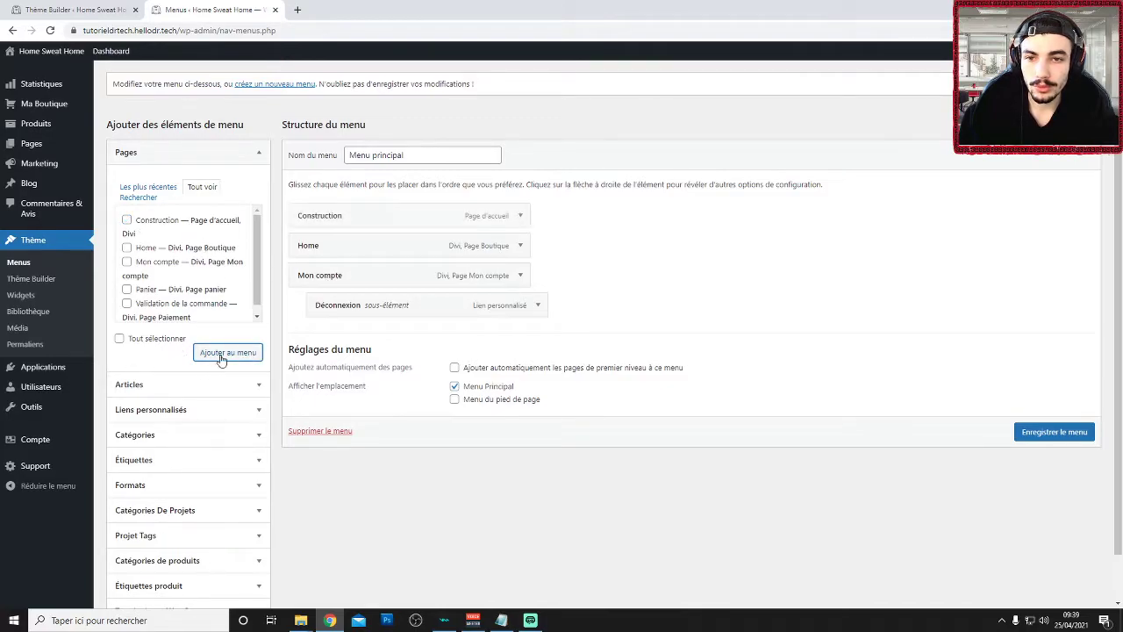
{"action": "left_click_drag", "start_coordinate": [375, 216], "coordinate": [365, 249]}
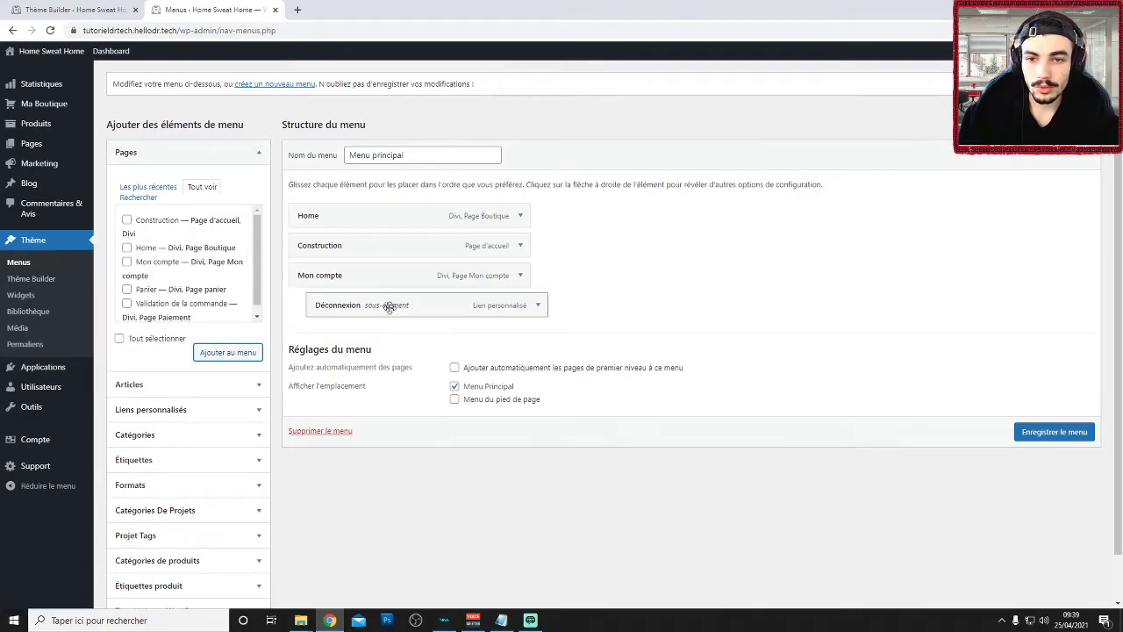
Try Déconnexion as a top-level item, nest it back under Mon compte, and save the menu
{"action": "mouse_move", "coordinate": [338, 297]}
{"action": "left_mouse_down"}
{"action": "mouse_move", "coordinate": [325, 321]}
{"action": "mouse_move", "coordinate": [354, 299]}
{"action": "mouse_move", "coordinate": [344, 288]}
{"action": "left_mouse_up"}
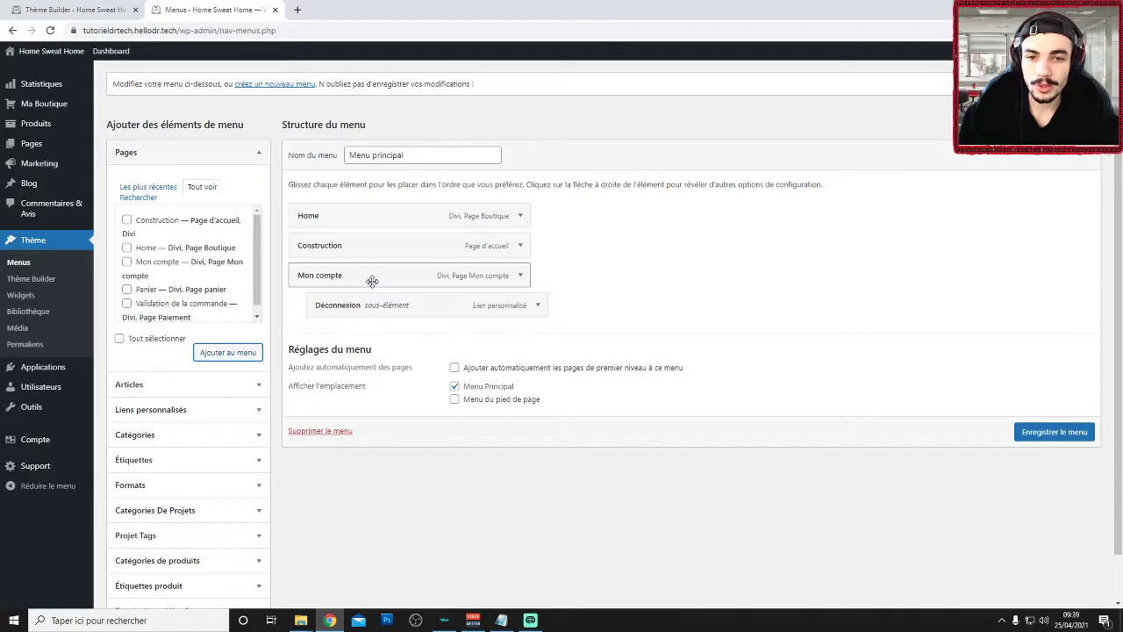
{"action": "left_click_drag", "start_coordinate": [359, 305], "coordinate": [375, 306]}
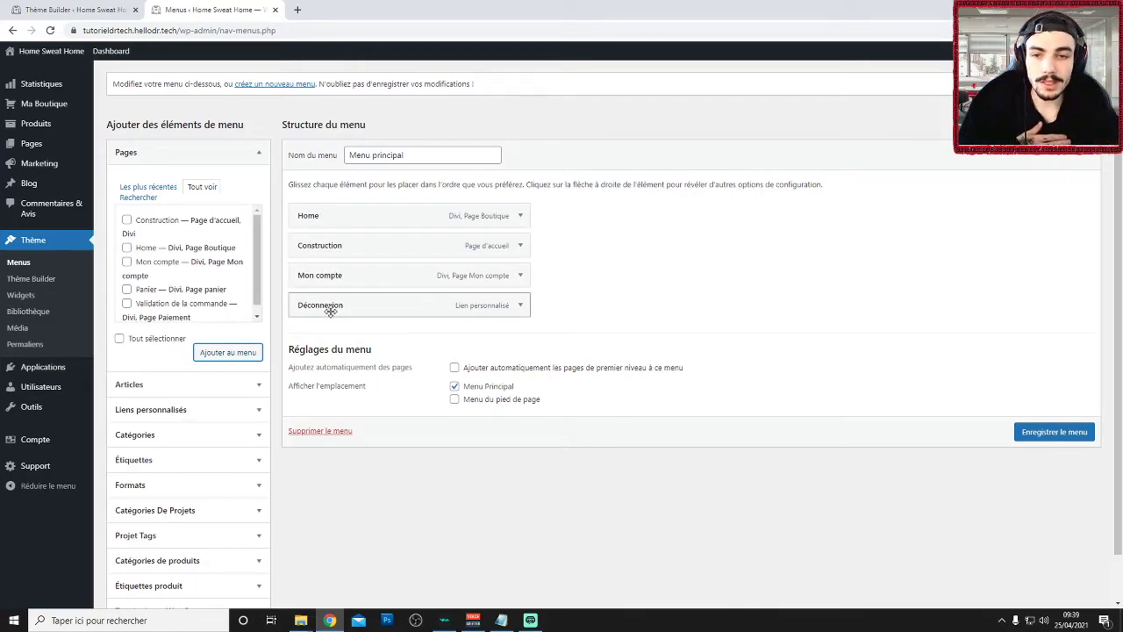
{"action": "mouse_move", "coordinate": [336, 303]}
{"action": "left_mouse_down"}
{"action": "mouse_move", "coordinate": [353, 302]}
{"action": "mouse_move", "coordinate": [323, 300]}
{"action": "mouse_move", "coordinate": [332, 286]}
{"action": "left_mouse_up"}
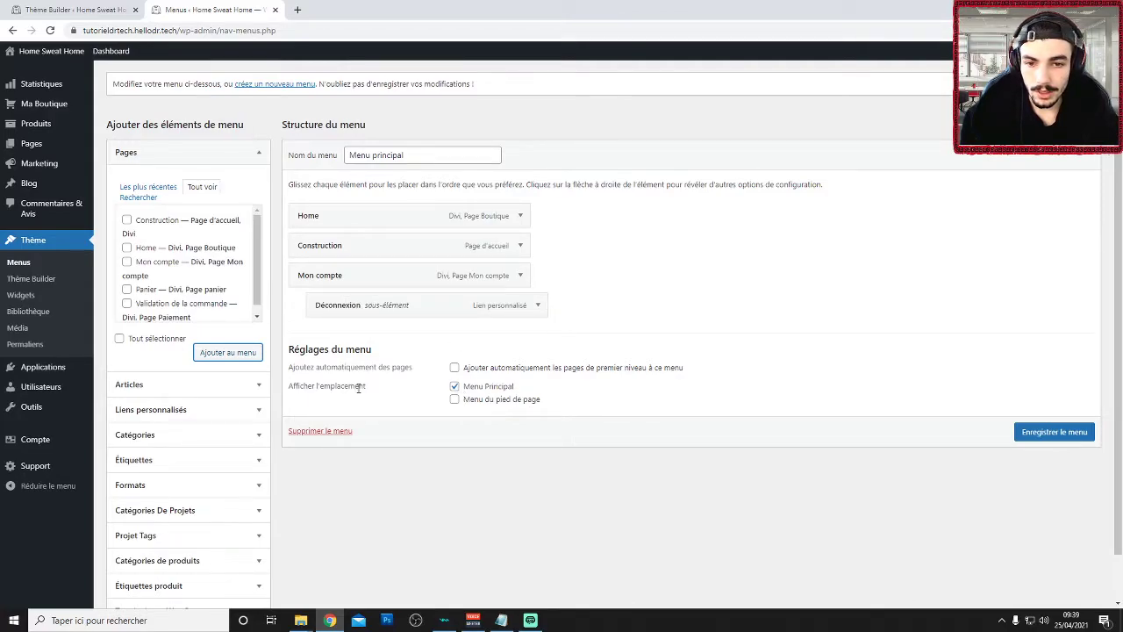
{"action": "left_click", "coordinate": [1051, 436]}
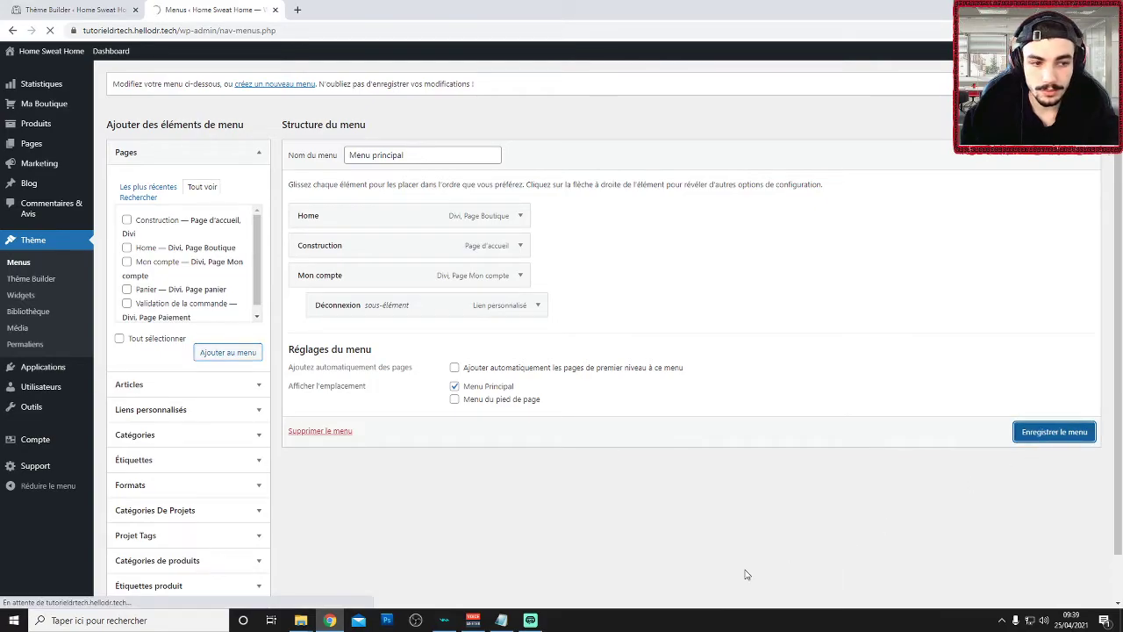
View the site's public front page
{"action": "left_click", "coordinate": [148, 29]}
{"action": "left_click", "coordinate": [202, 30]}
{"action": "left_click_drag", "start_coordinate": [205, 29], "coordinate": [59, 31]}
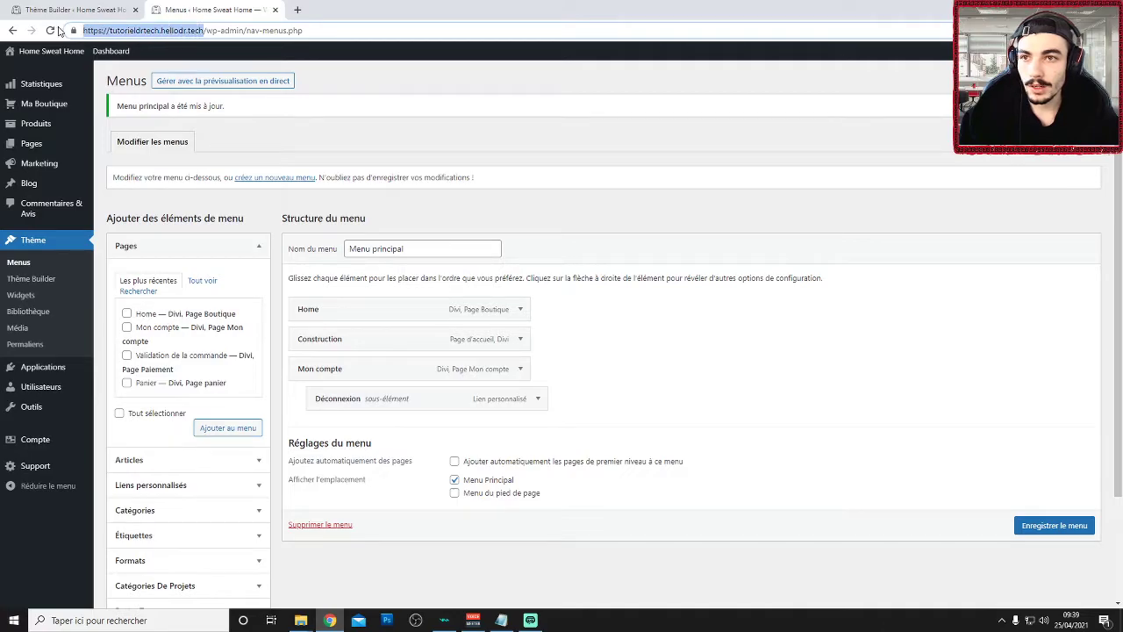
{"action": "left_click", "coordinate": [51, 51]}
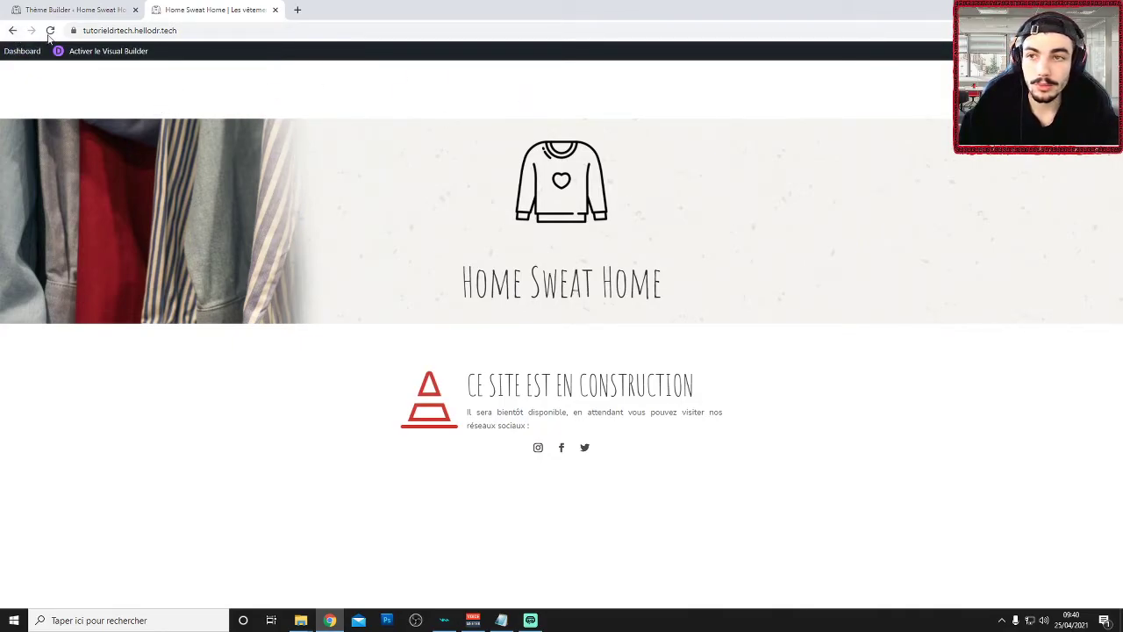
Open the Home page from the pages list and check its Home, Construction and Mon compte navigation links
{"action": "left_click", "coordinate": [11, 31]}
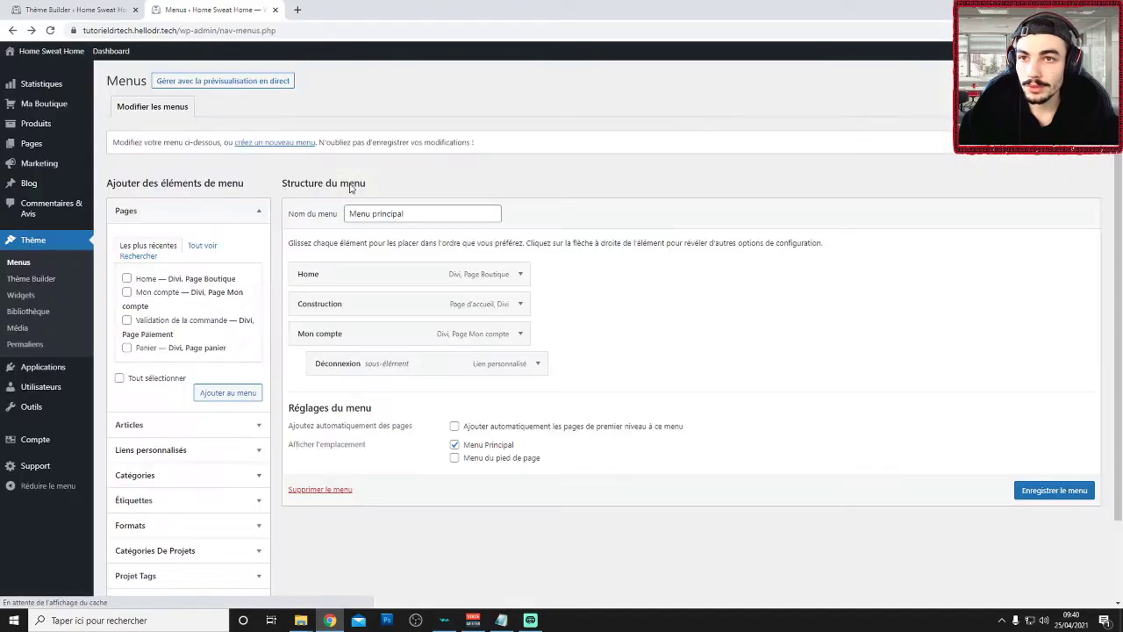
{"action": "left_click", "coordinate": [30, 149]}
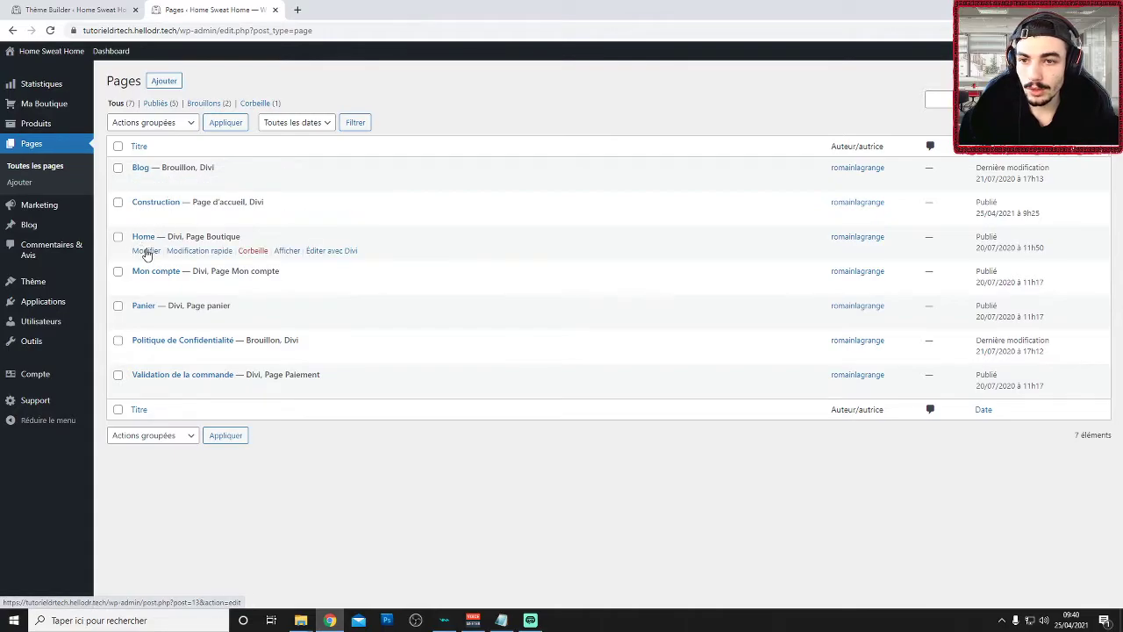
{"action": "left_click", "coordinate": [287, 251]}
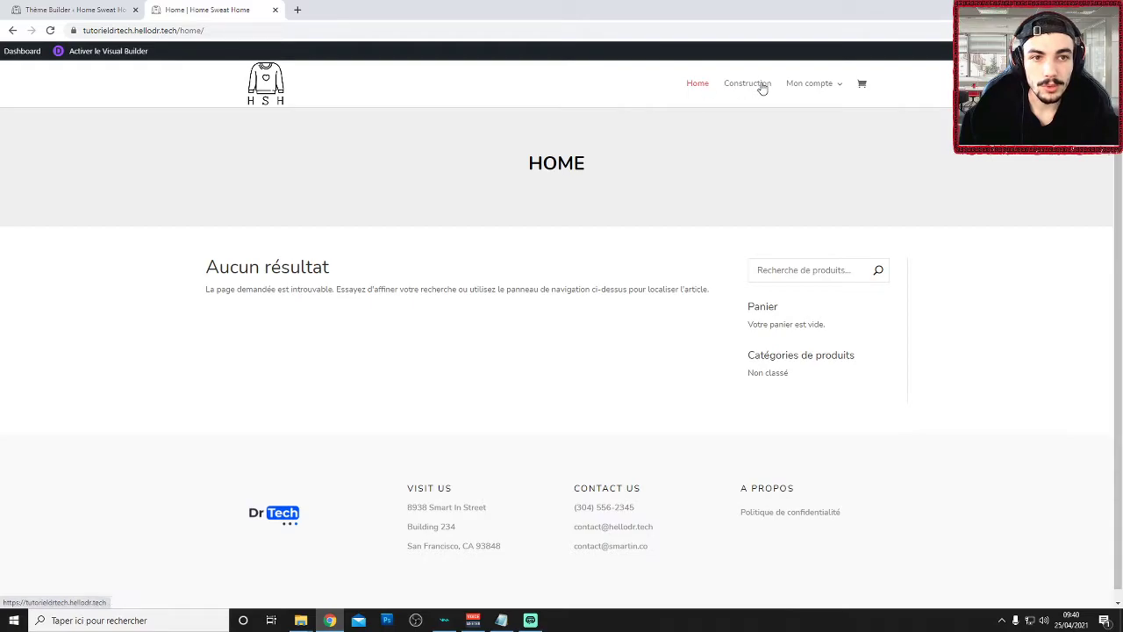
{"action": "mouse_move", "coordinate": [825, 86]}
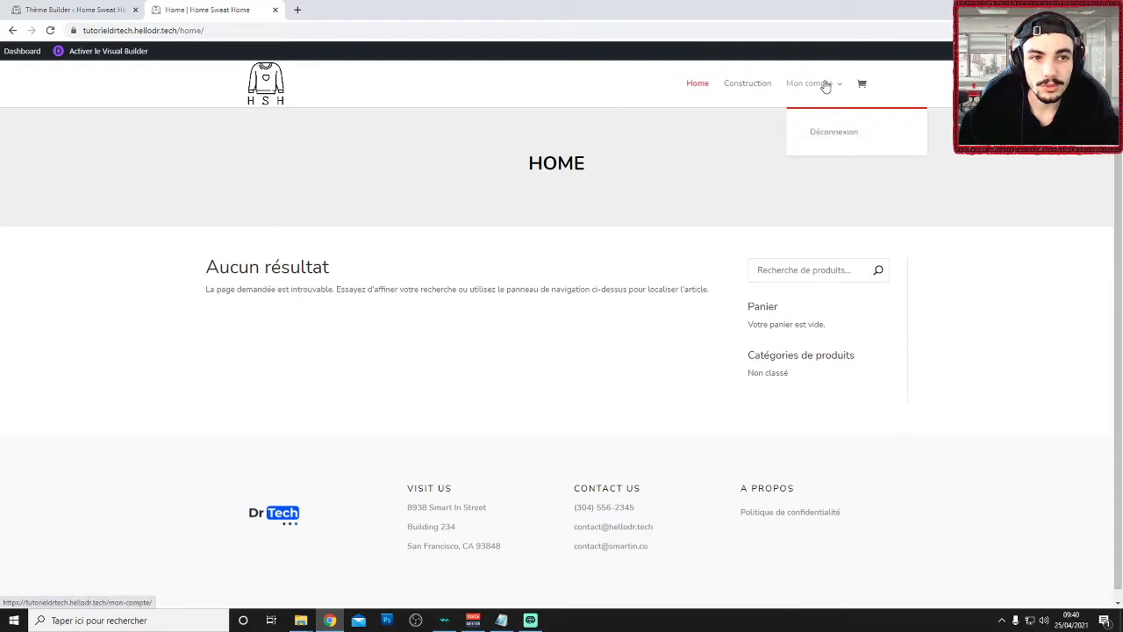
{"action": "left_click", "coordinate": [692, 86]}
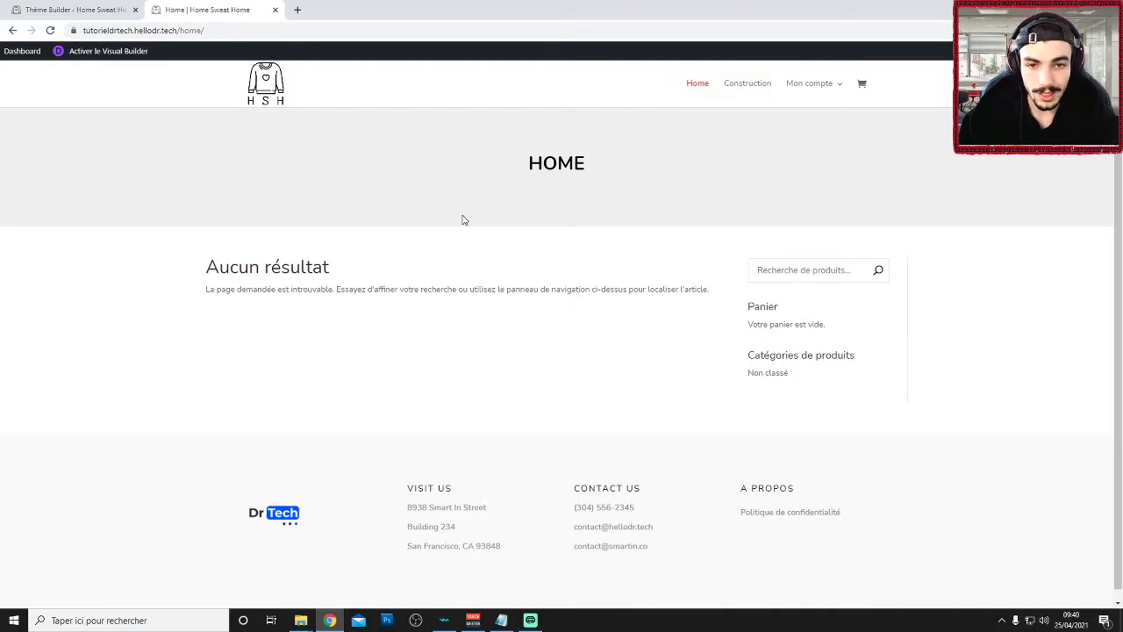
{"action": "left_click", "coordinate": [735, 85]}
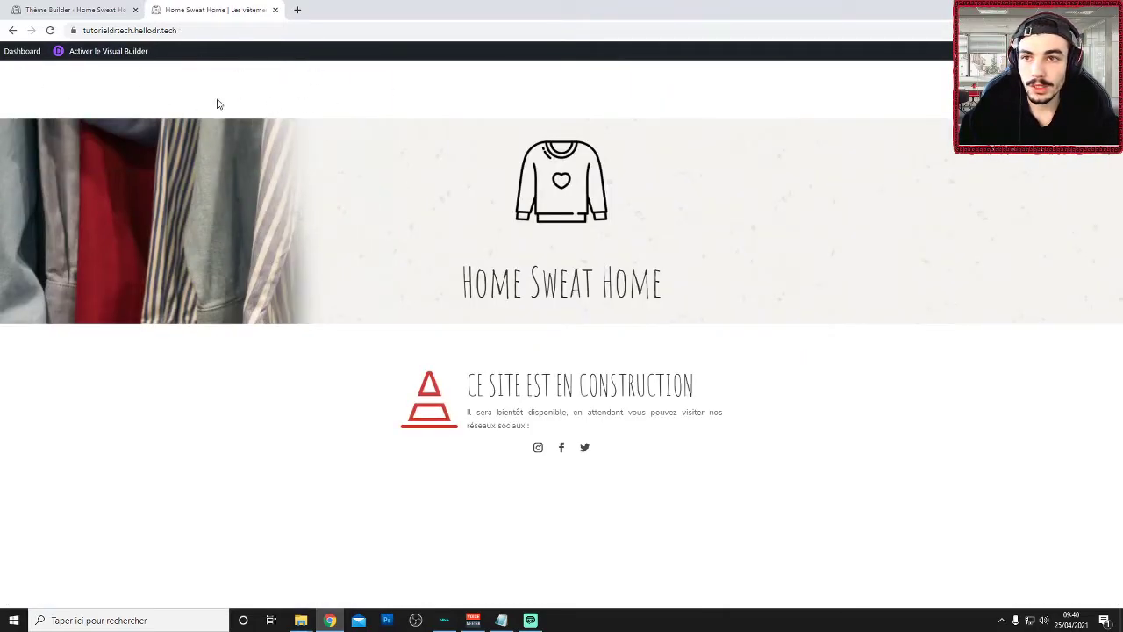
{"action": "left_click", "coordinate": [11, 31]}
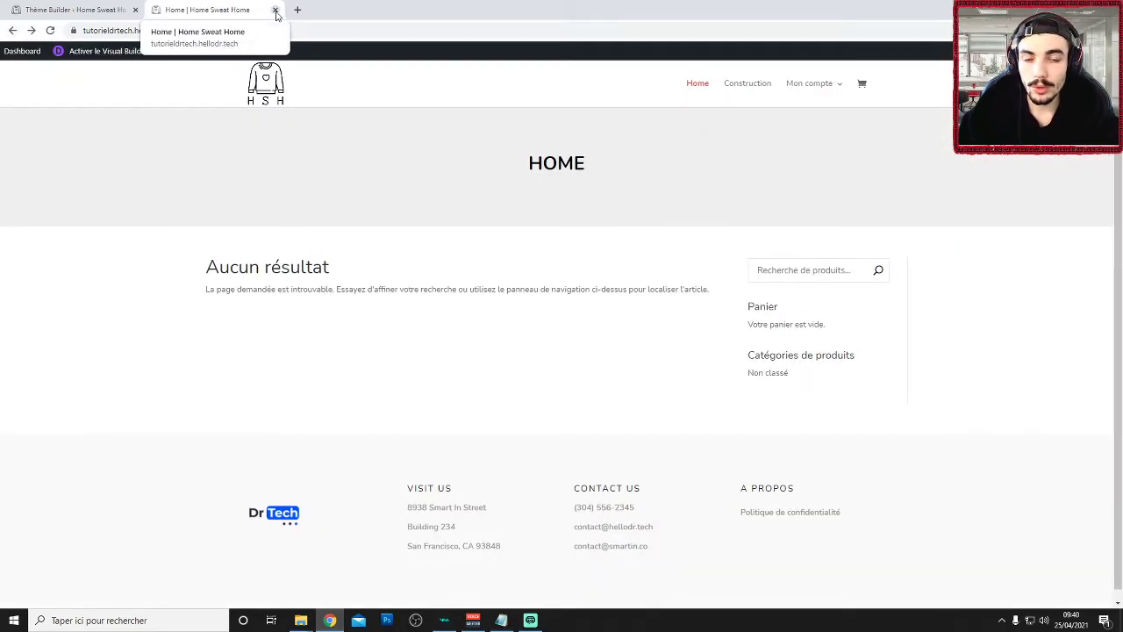
In Divi Theme Builder, start building a global header from scratch for the default website template
{"action": "left_click", "coordinate": [79, 10]}
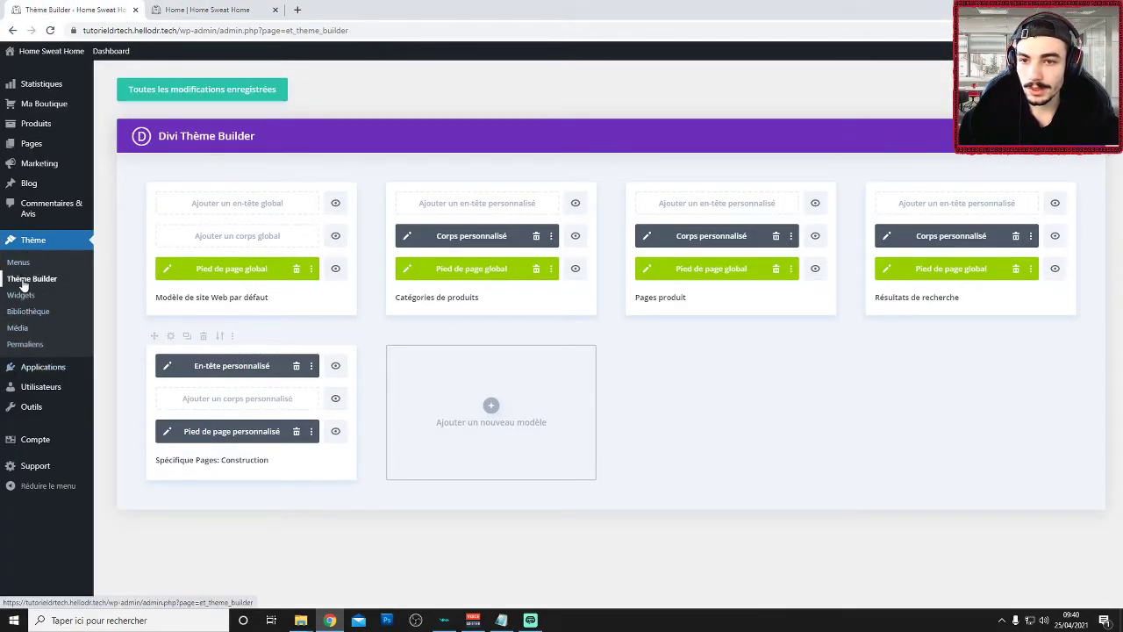
{"action": "left_click", "coordinate": [249, 208]}
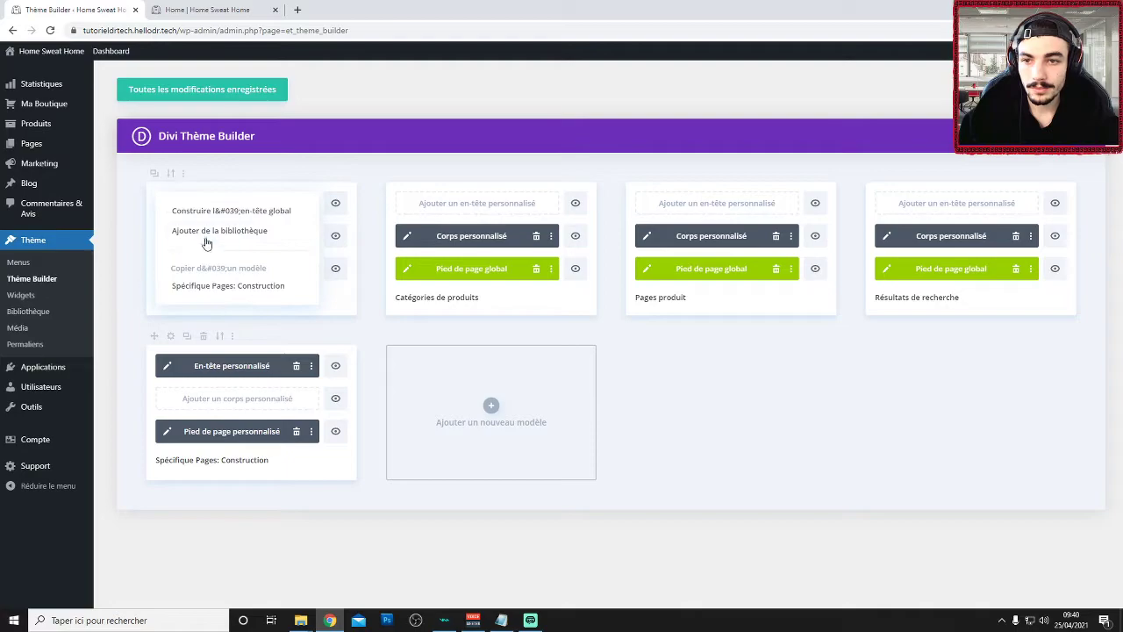
{"action": "left_click", "coordinate": [263, 211]}
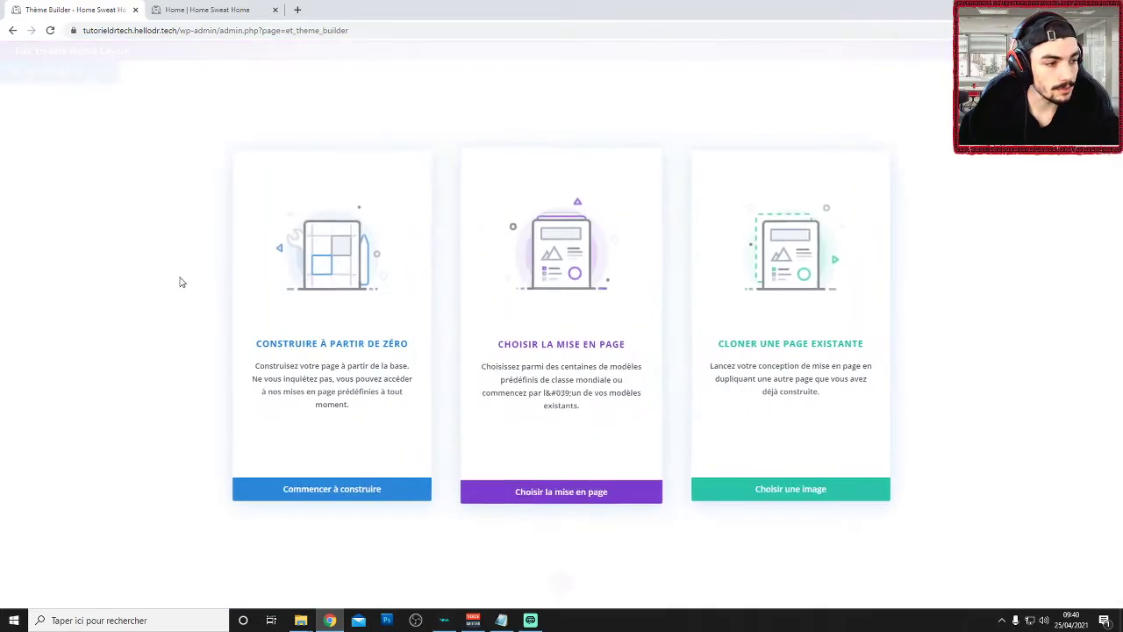
{"action": "left_click", "coordinate": [318, 317]}
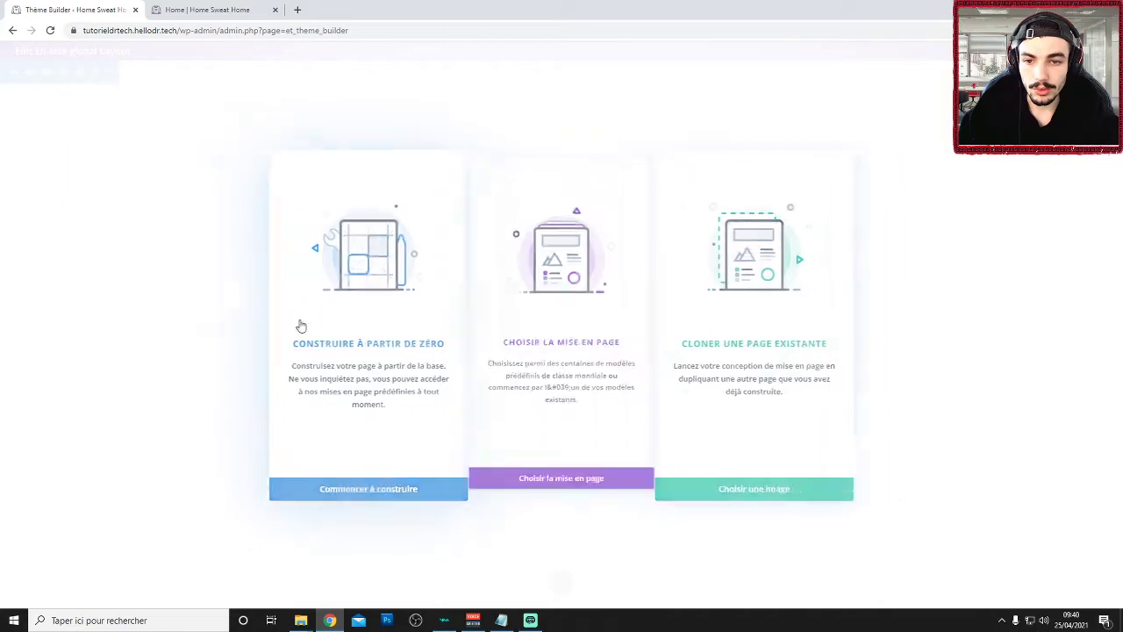
{"action": "left_click", "coordinate": [498, 221]}
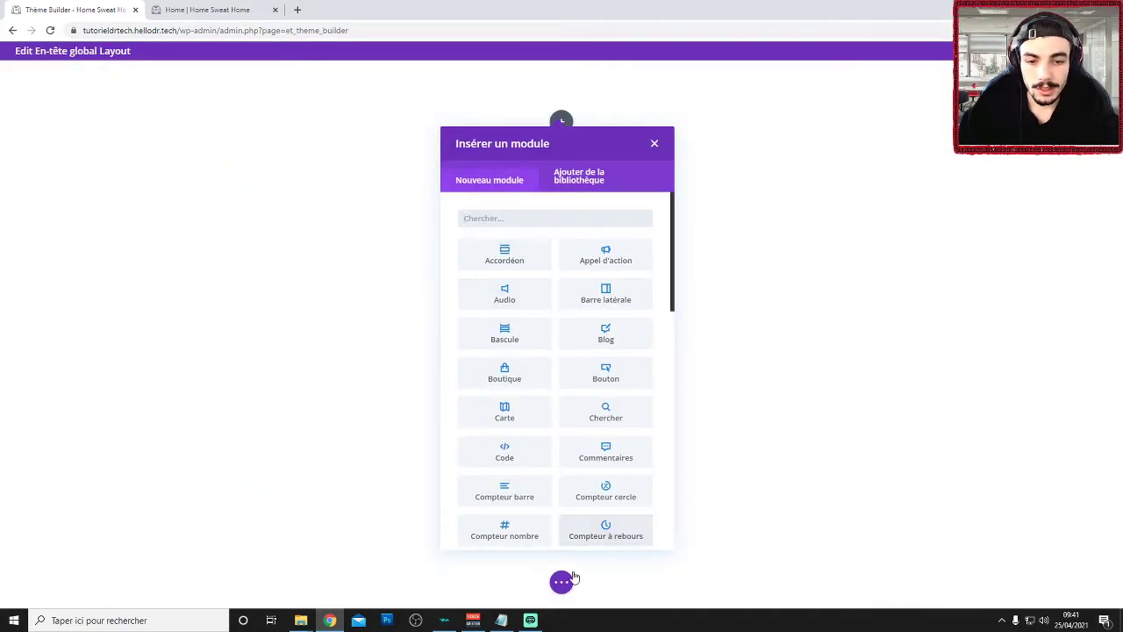
{"action": "left_click", "coordinate": [654, 143]}
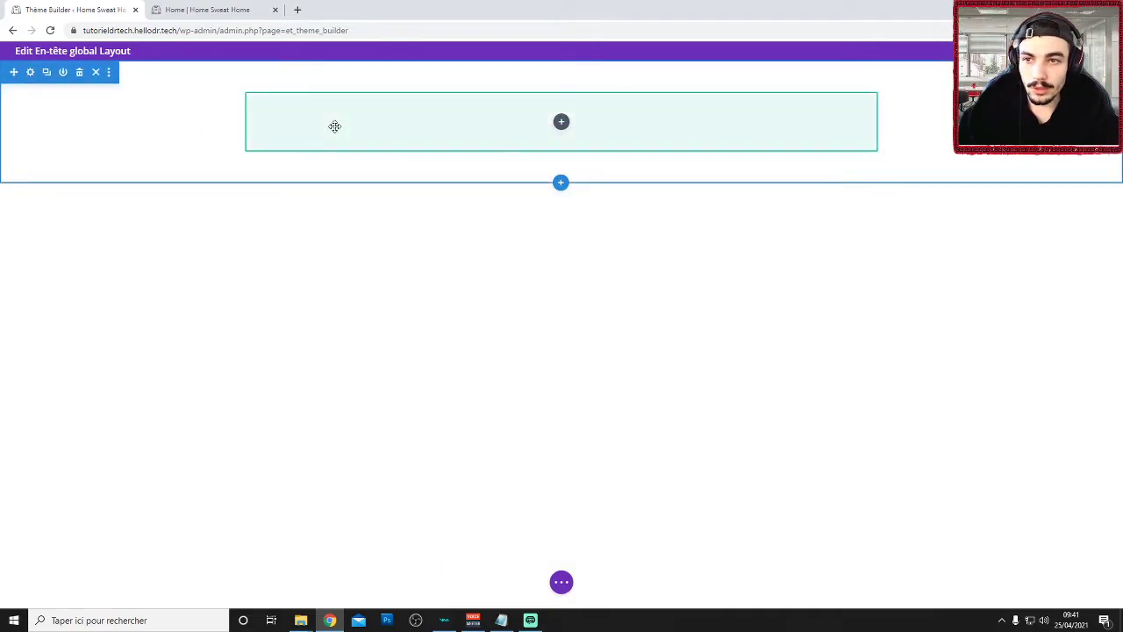
{"action": "left_click", "coordinate": [79, 72]}
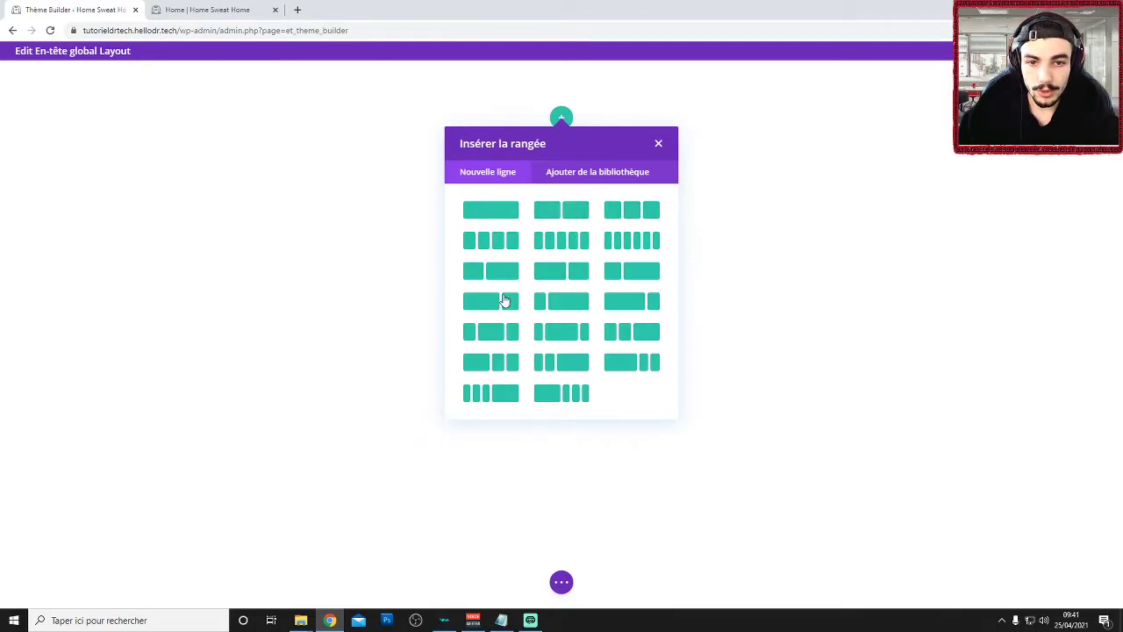
Insert a three-column row with a wide middle and narrow outer columns, and add an image module to its first column
{"action": "left_click", "coordinate": [552, 332]}
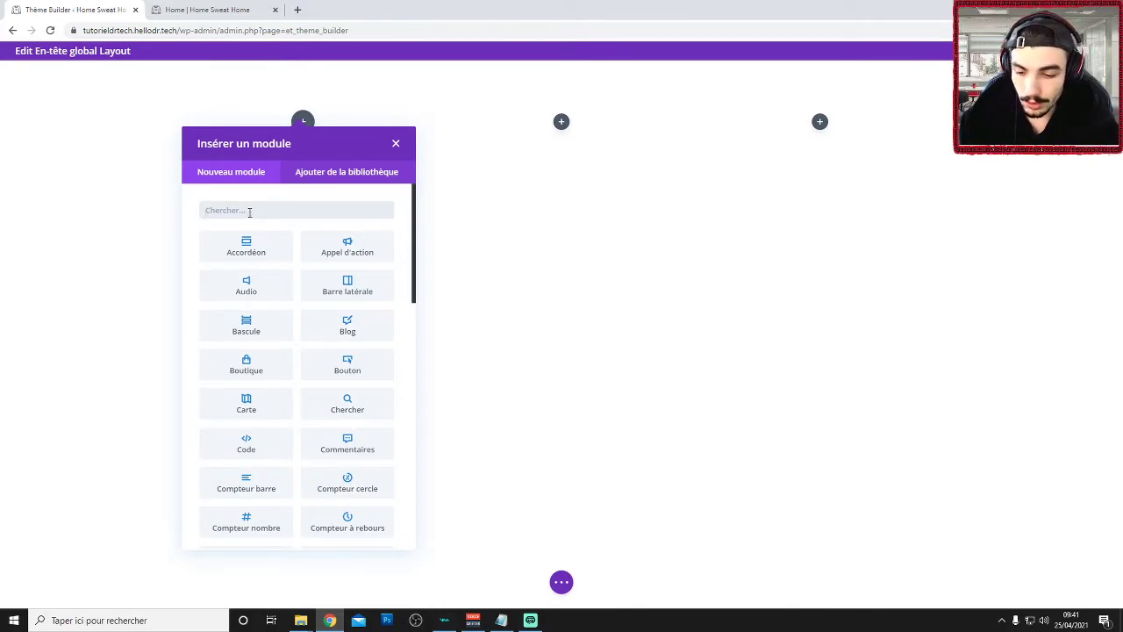
{"action": "type", "text": "imagh"}
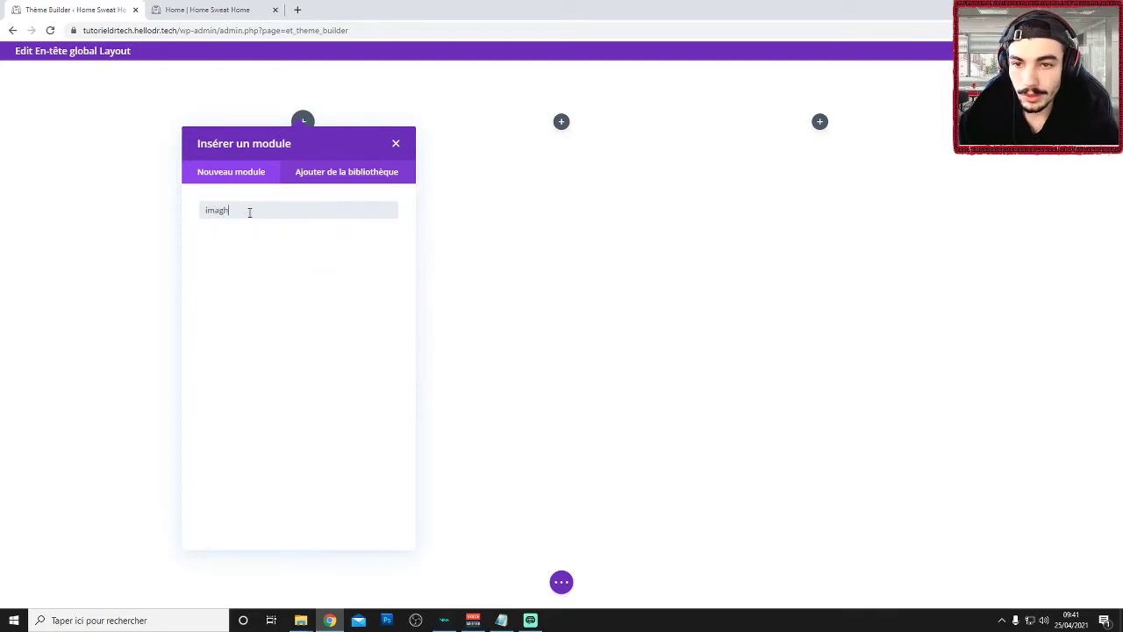
{"action": "key", "text": "BackSpace"}
{"action": "left_click", "coordinate": [266, 245]}
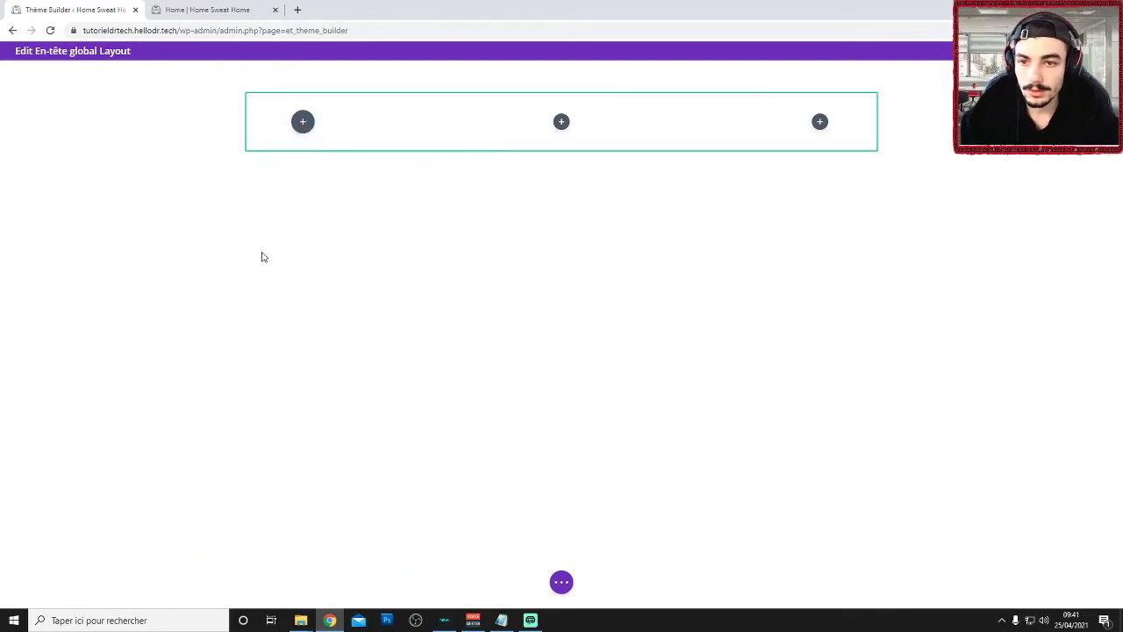
Open the media library for the image module and select sweatshirt.png
{"action": "left_click", "coordinate": [860, 299]}
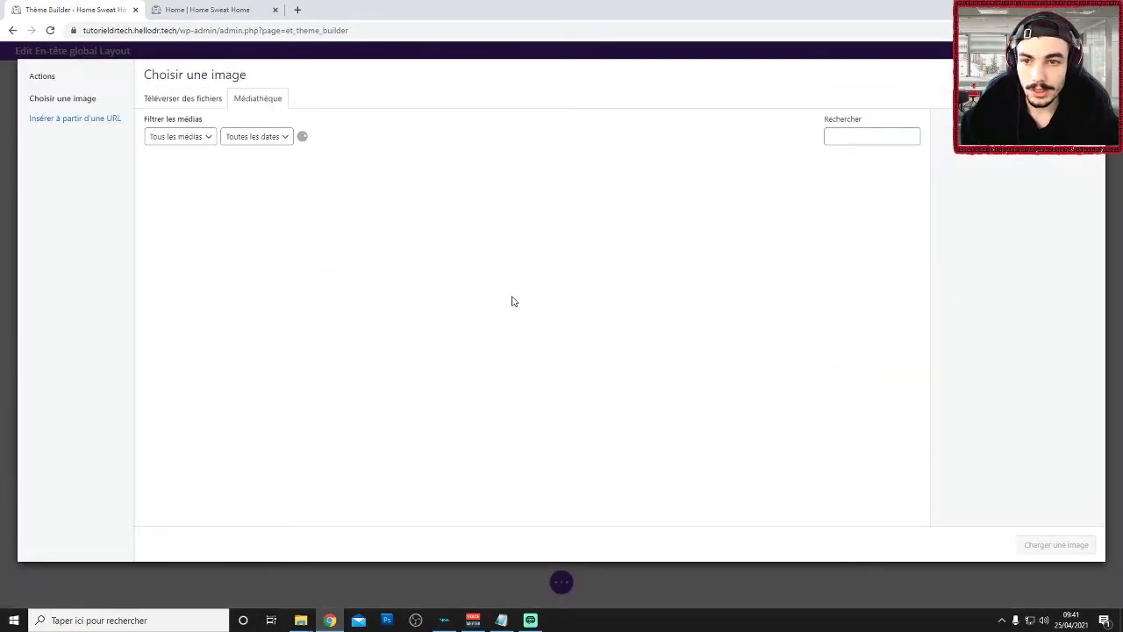
{"action": "scroll", "coordinate": [614, 316], "scroll_direction": "down", "scroll_amount": 1}
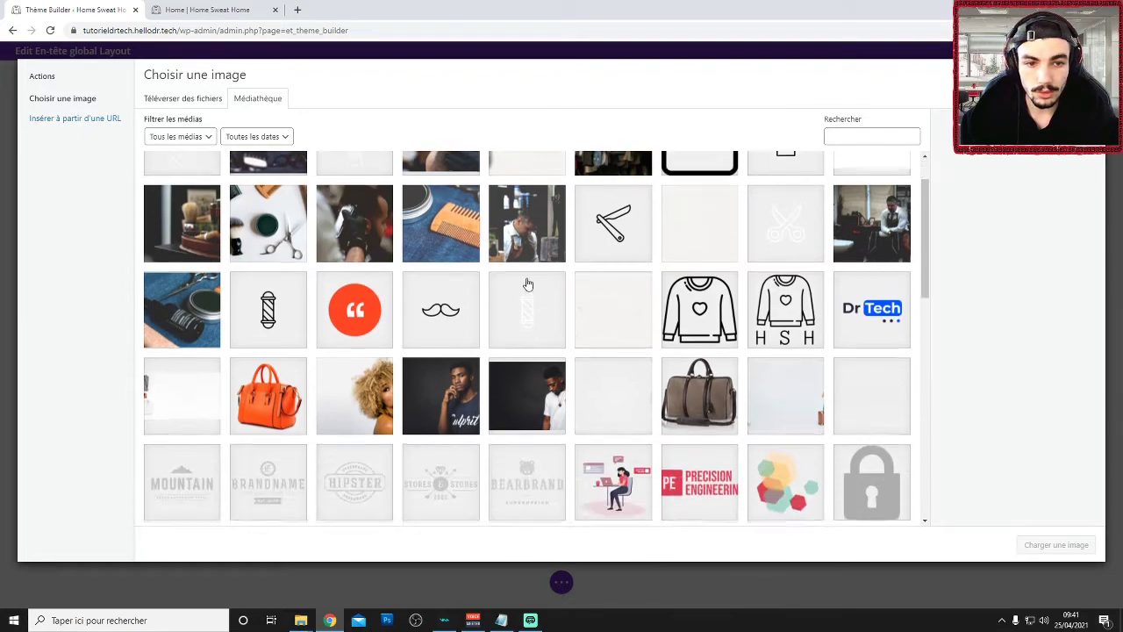
{"action": "left_click", "coordinate": [710, 325]}
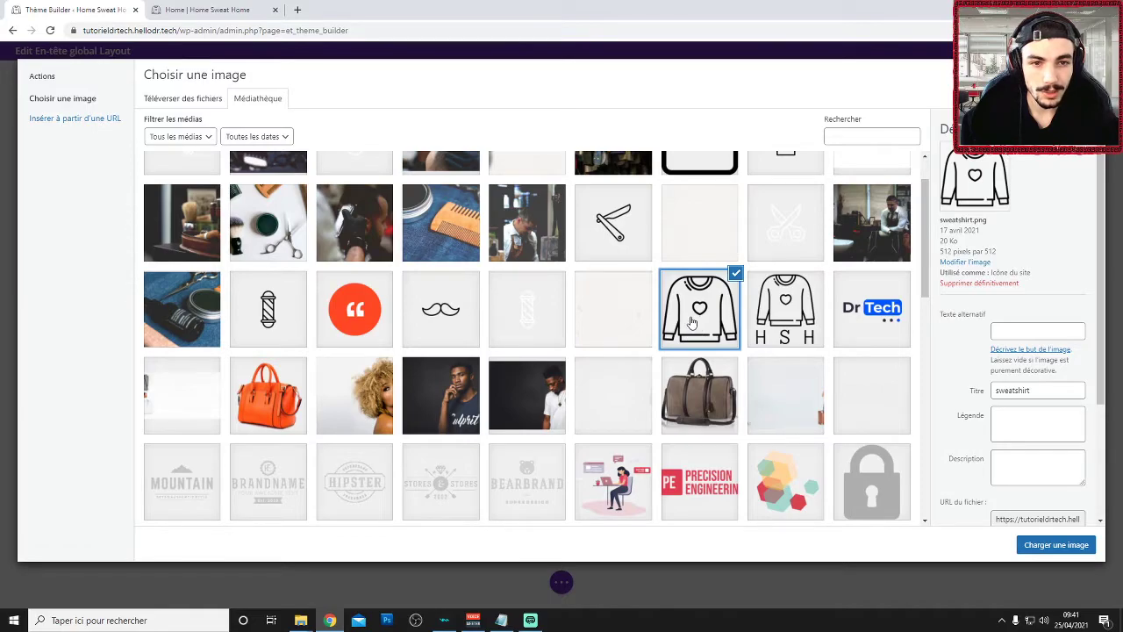
{"action": "scroll", "coordinate": [593, 313], "scroll_direction": "up", "scroll_amount": 1}
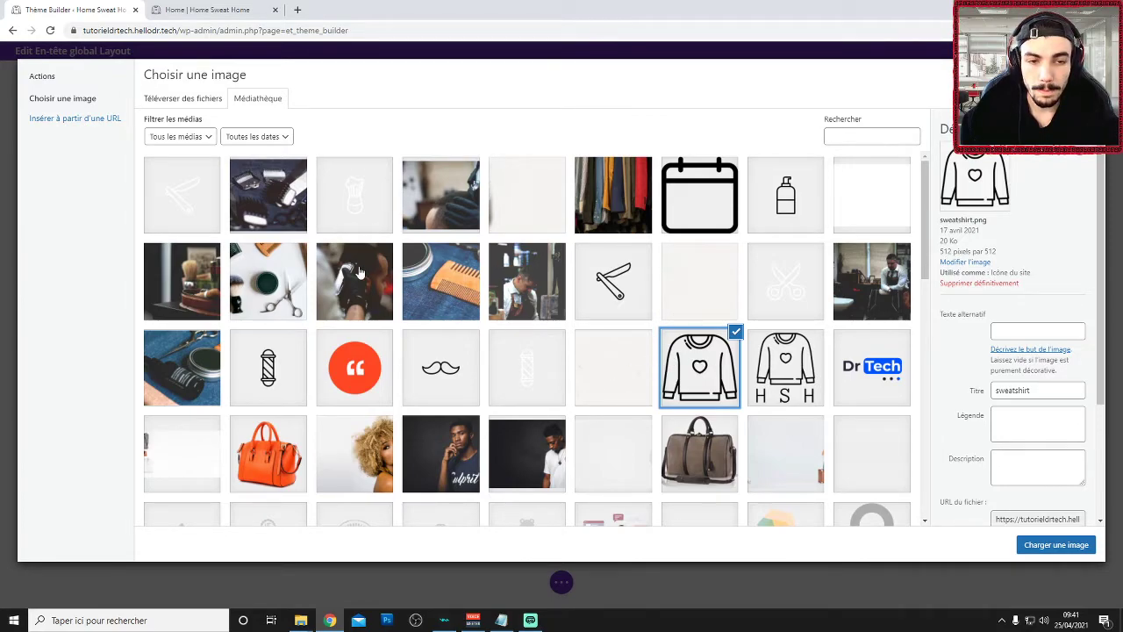
Upload "sweatshirt blanc" from the Tuto folder on the desktop, load it as the module's image and save the module
{"action": "left_click", "coordinate": [163, 103]}
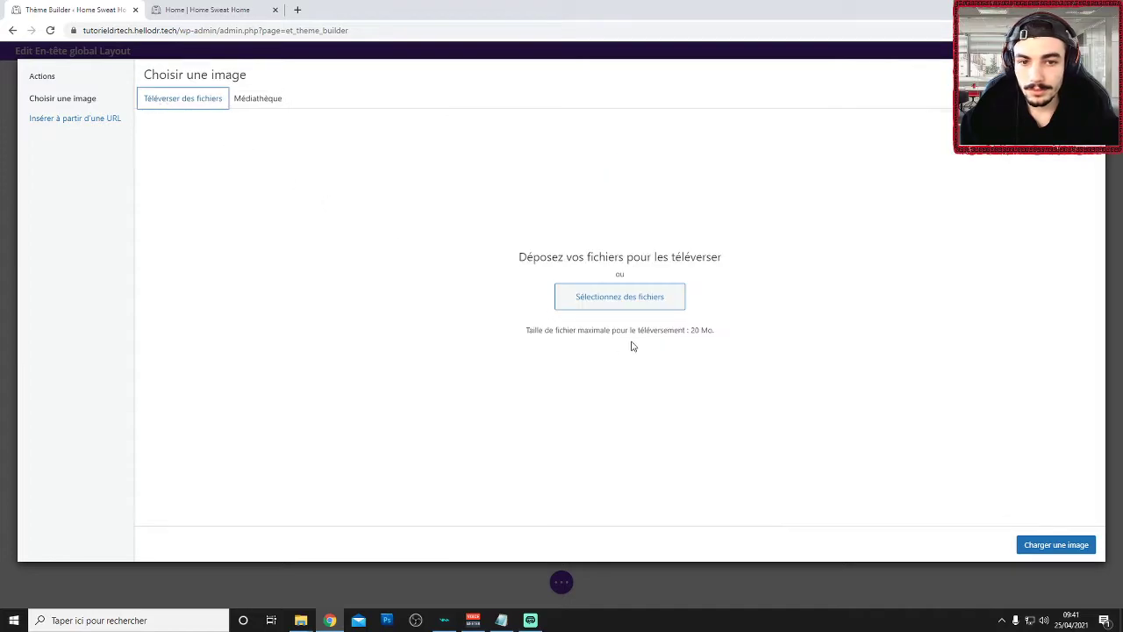
{"action": "left_click", "coordinate": [614, 308]}
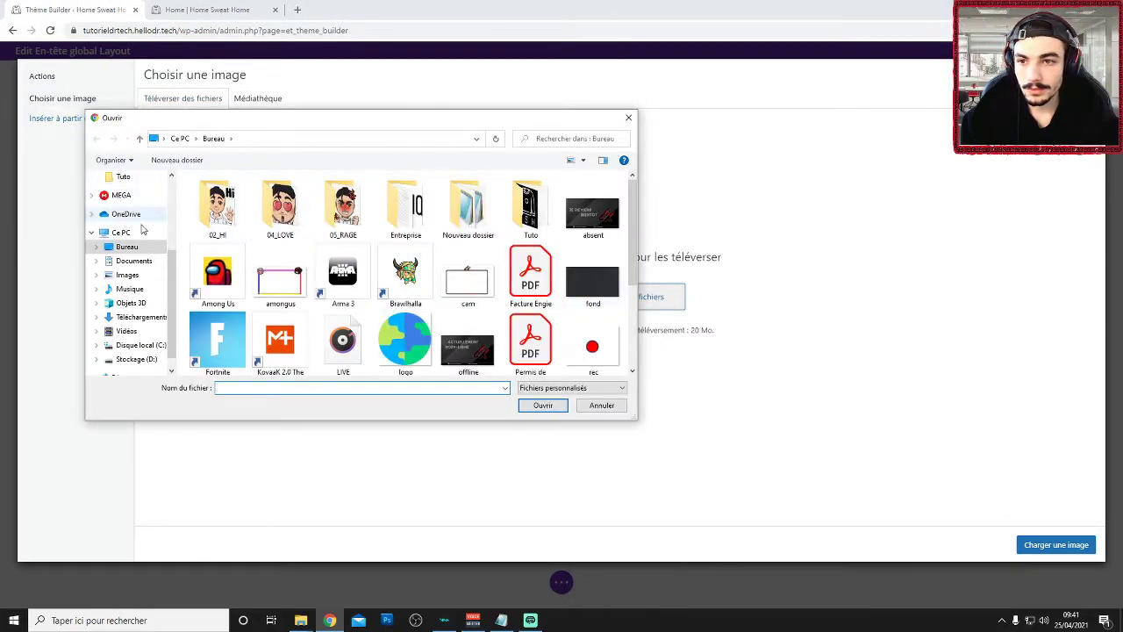
{"action": "scroll", "coordinate": [493, 295], "scroll_direction": "down", "scroll_amount": 3}
{"action": "scroll", "coordinate": [496, 288], "scroll_direction": "up", "scroll_amount": 1}
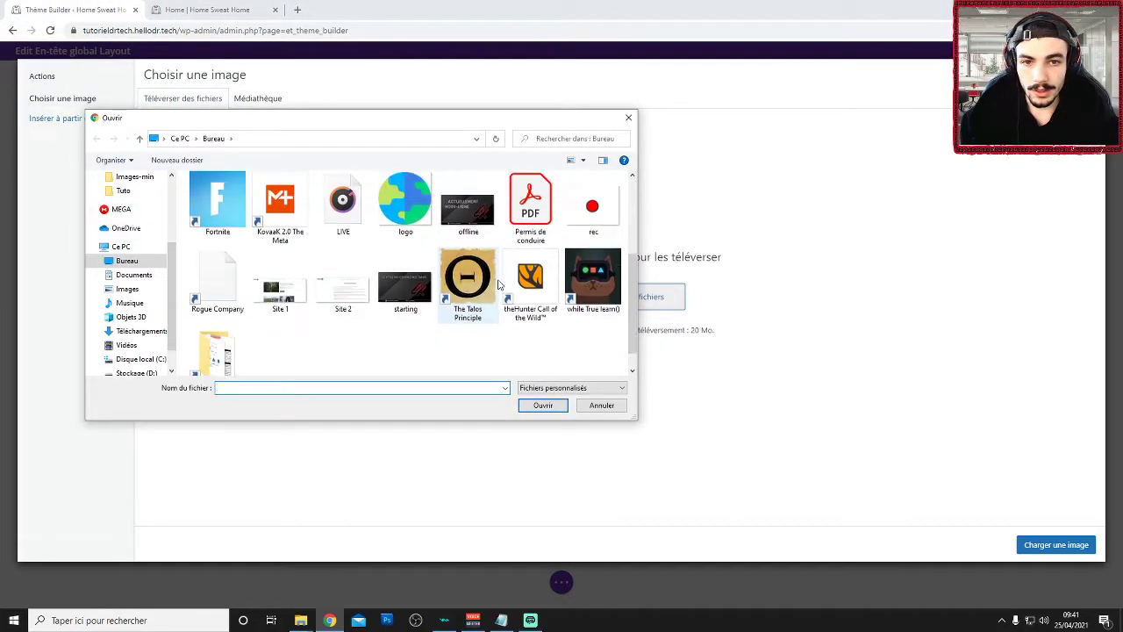
{"action": "scroll", "coordinate": [471, 279], "scroll_direction": "up", "scroll_amount": 3}
{"action": "double_click", "coordinate": [530, 204]}
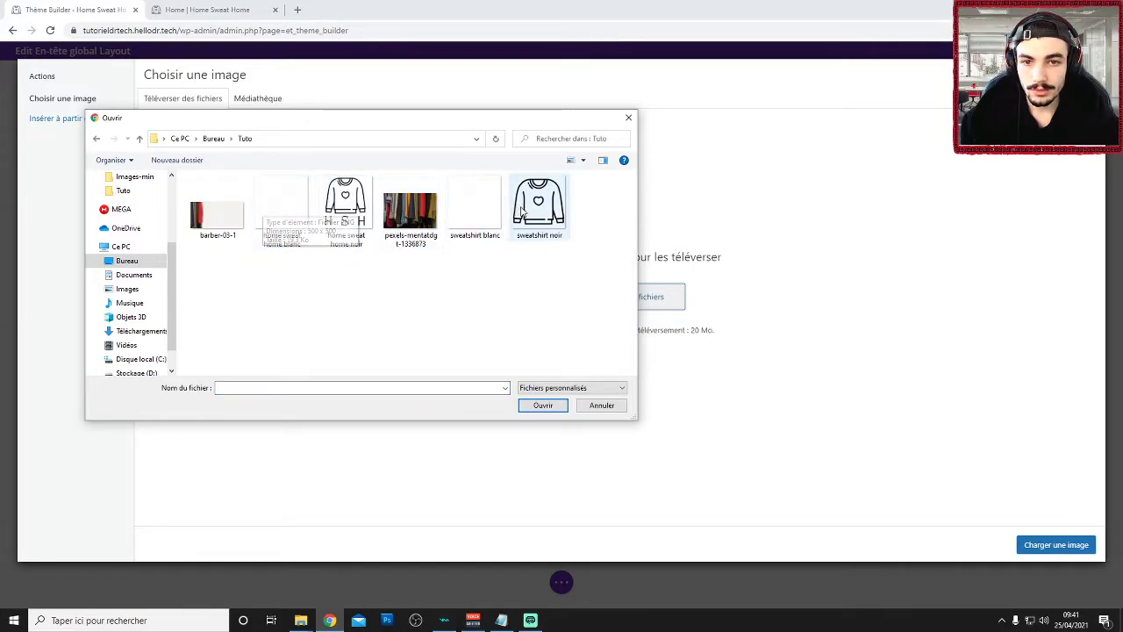
{"action": "double_click", "coordinate": [475, 206]}
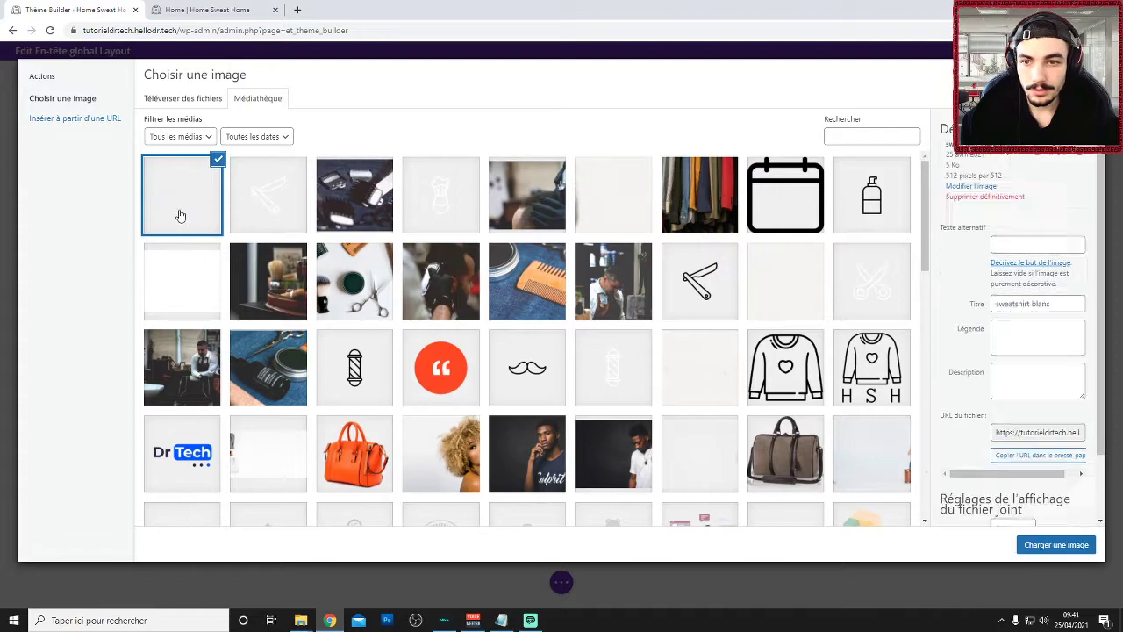
{"action": "left_click", "coordinate": [1056, 545]}
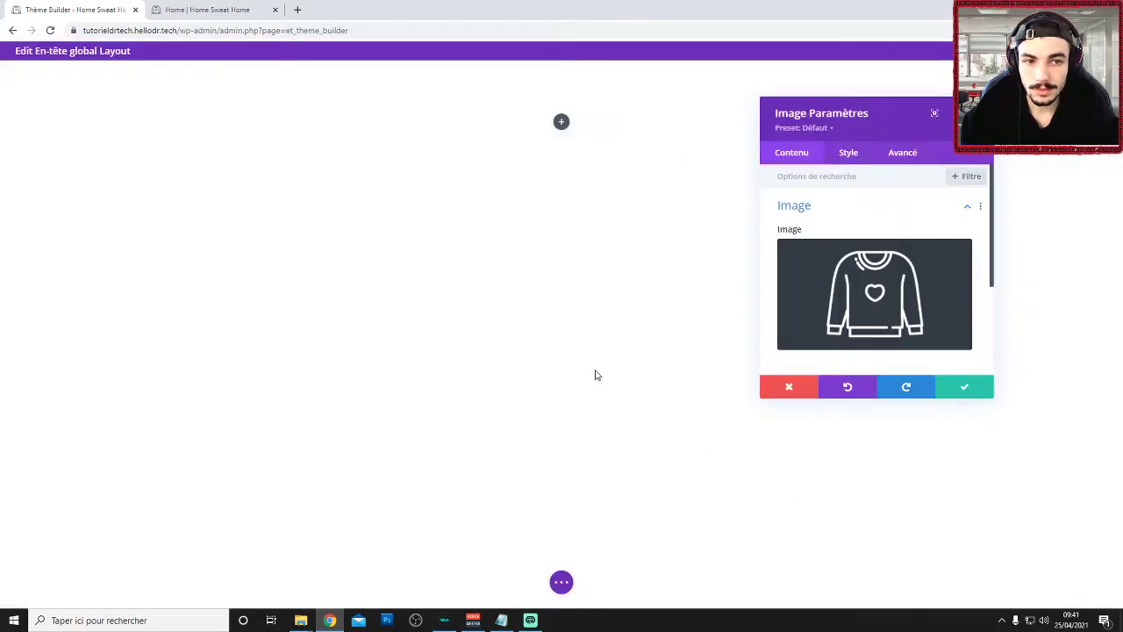
{"action": "left_click", "coordinate": [952, 388]}
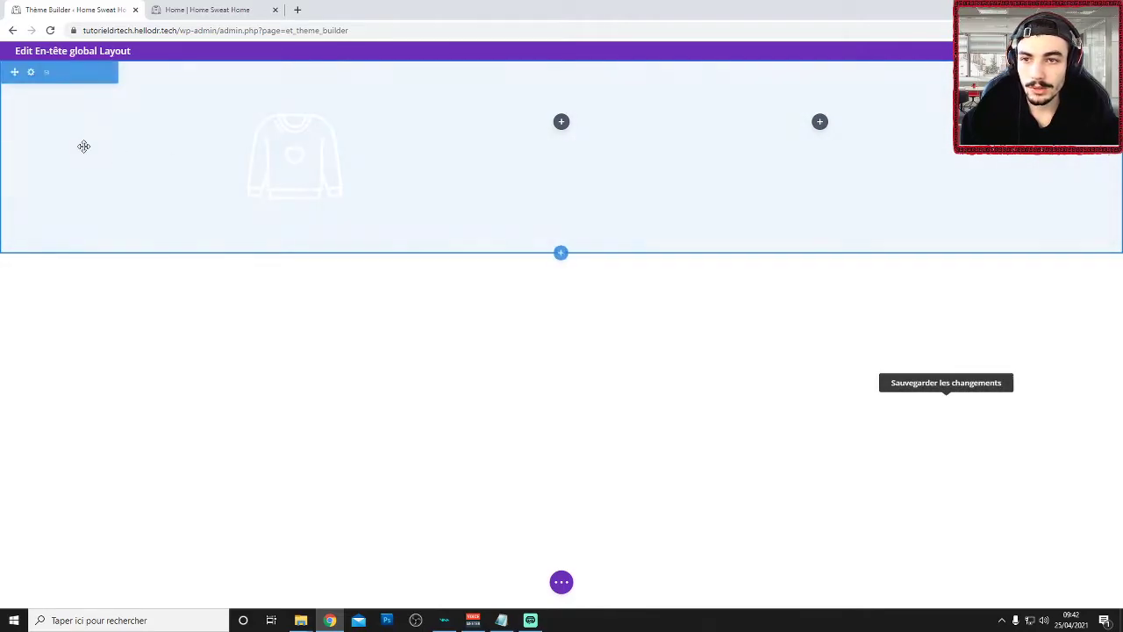
Set the header section's background colour to near-black #0a0a0a and save the section settings
{"action": "left_click", "coordinate": [31, 75]}
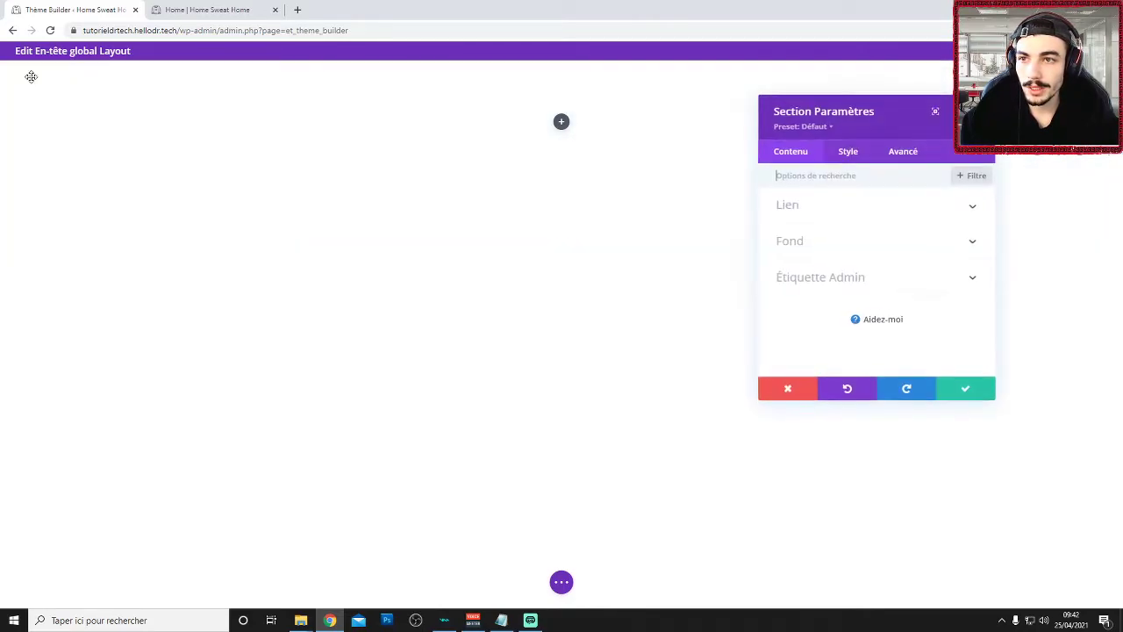
{"action": "left_click", "coordinate": [779, 392]}
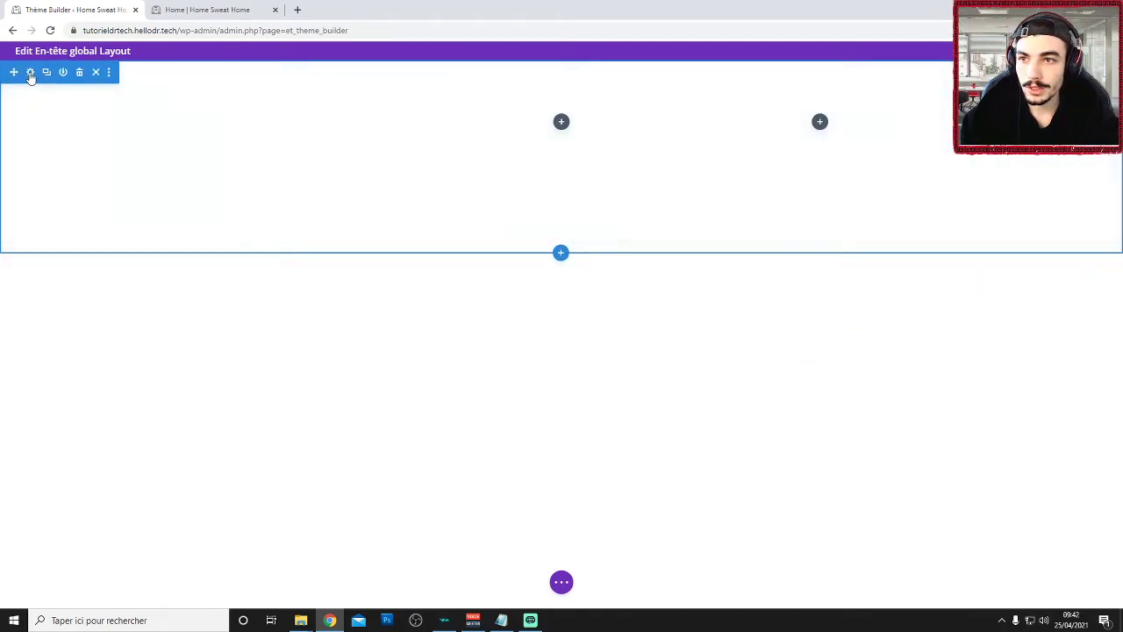
{"action": "left_click", "coordinate": [30, 74]}
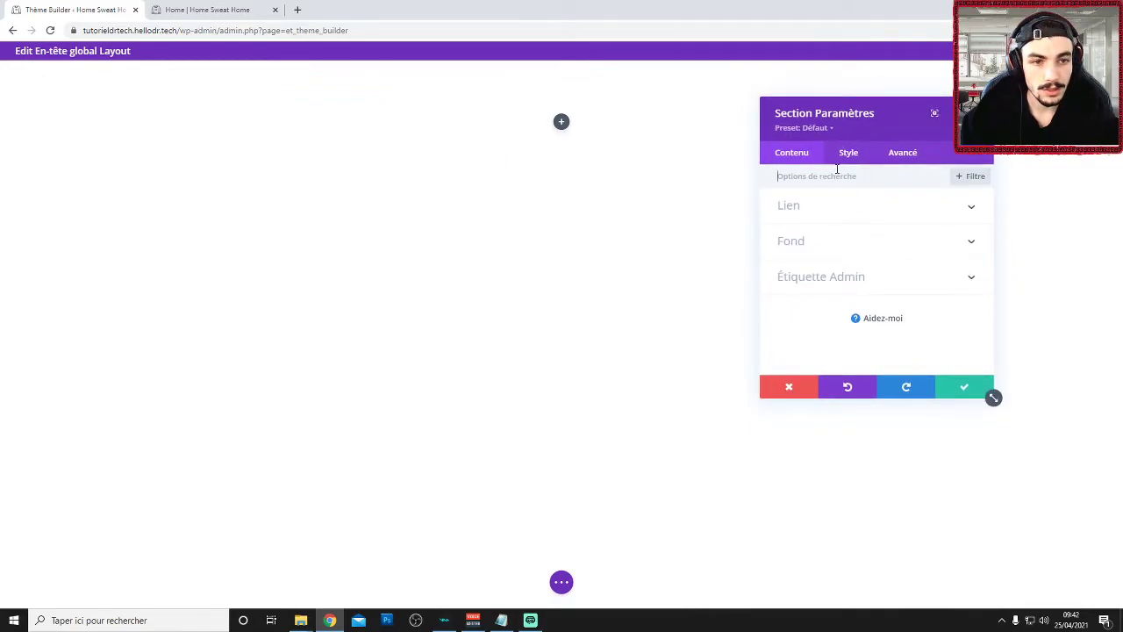
{"action": "left_click", "coordinate": [825, 254]}
{"action": "scroll", "coordinate": [834, 255], "scroll_direction": "down", "scroll_amount": 1}
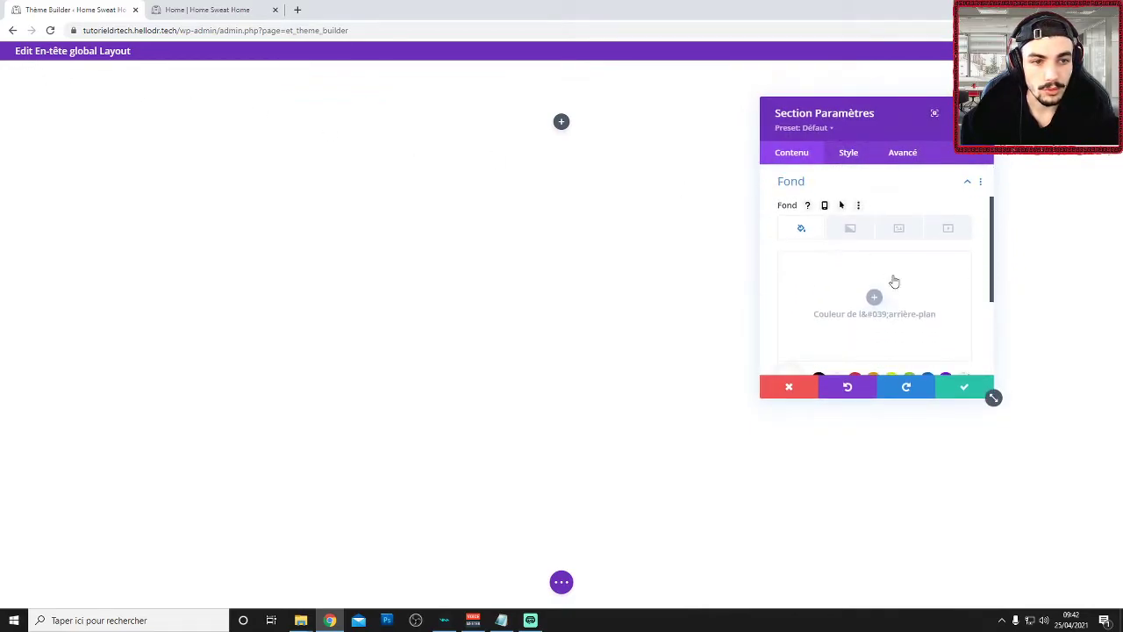
{"action": "left_click", "coordinate": [874, 296]}
{"action": "left_click", "coordinate": [777, 326]}
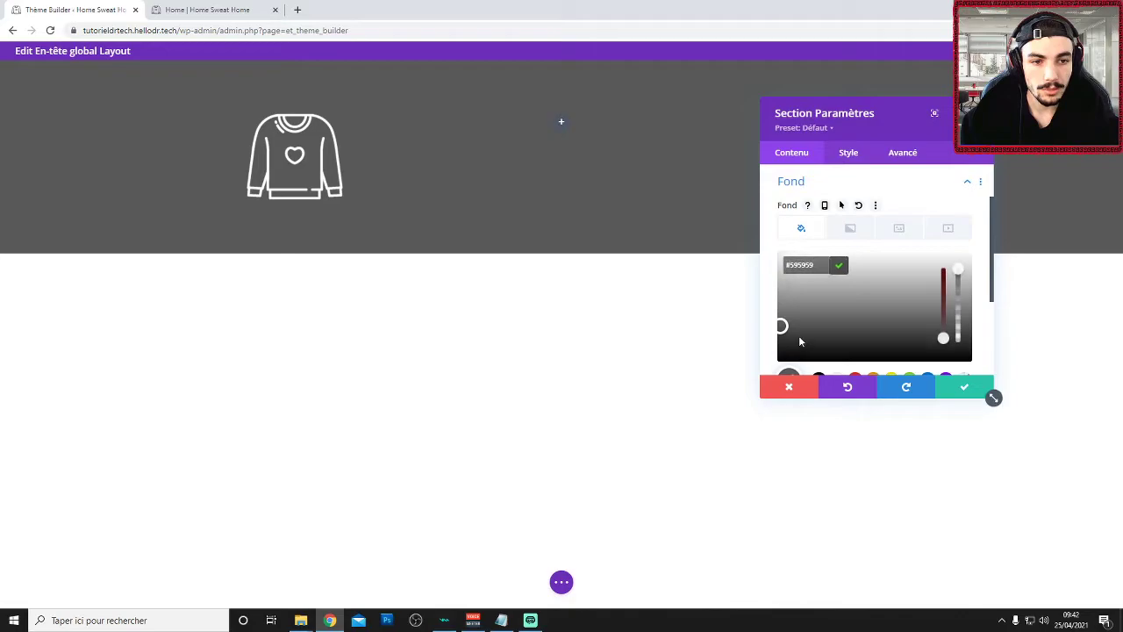
{"action": "left_click_drag", "start_coordinate": [797, 339], "coordinate": [732, 388]}
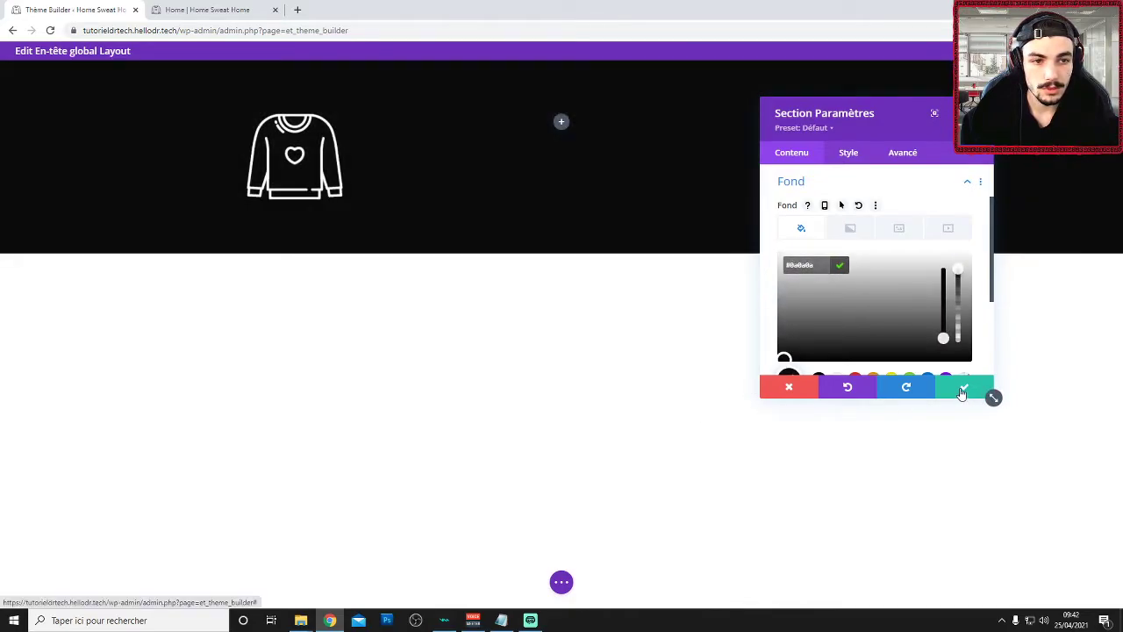
{"action": "left_click", "coordinate": [962, 388]}
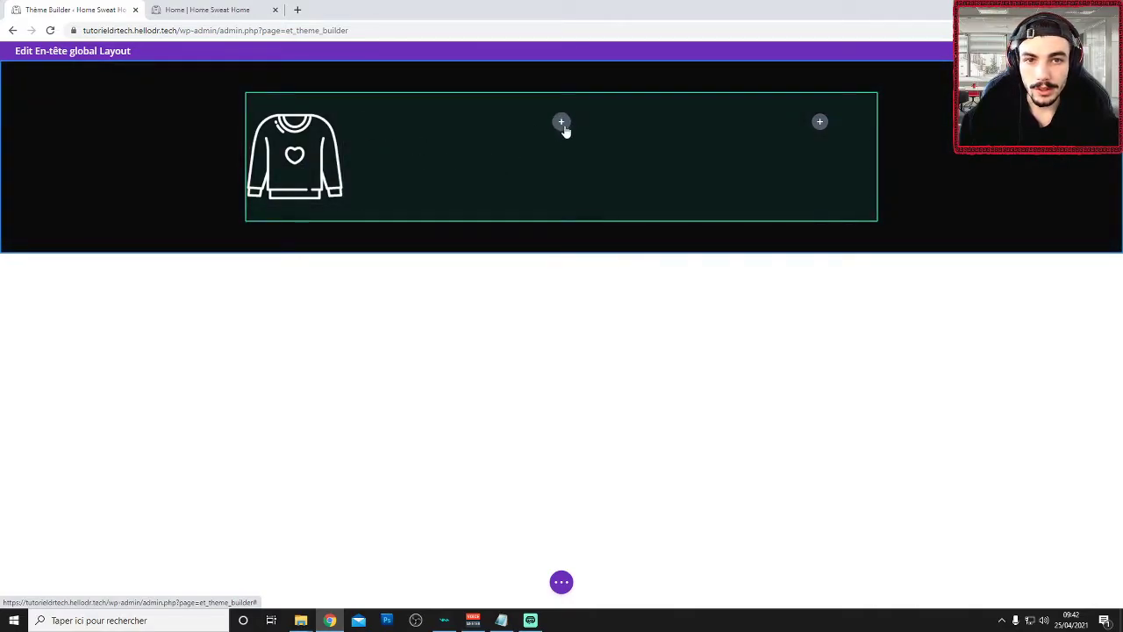
Add a Menu module showing Menu principal to the row's middle column and save it
{"action": "left_click", "coordinate": [561, 123]}
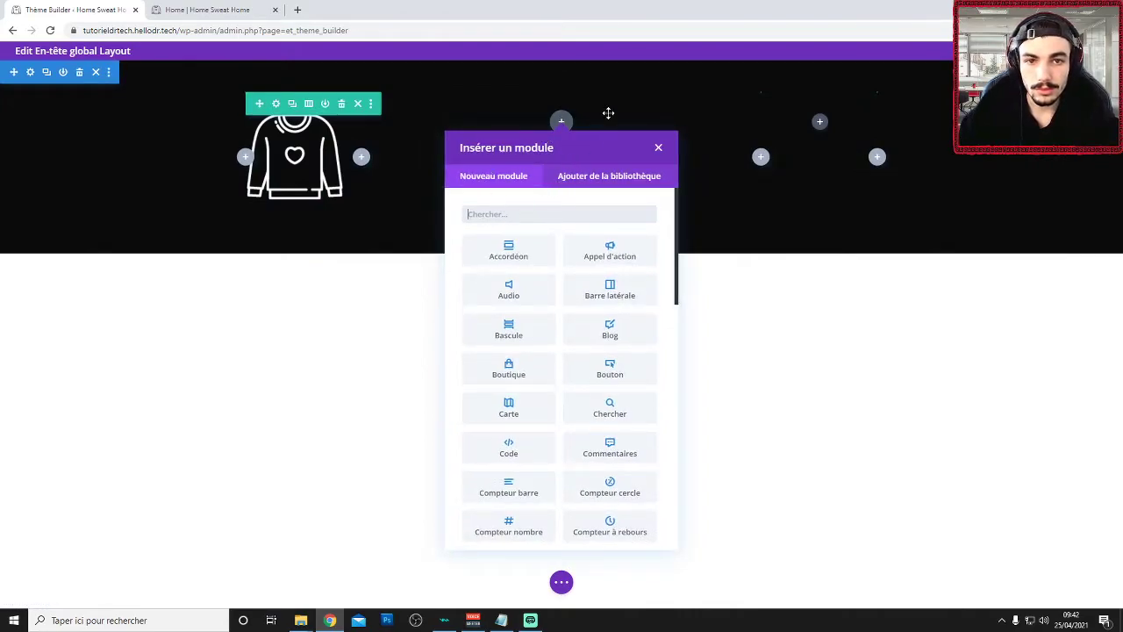
{"action": "type", "text": "menu"}
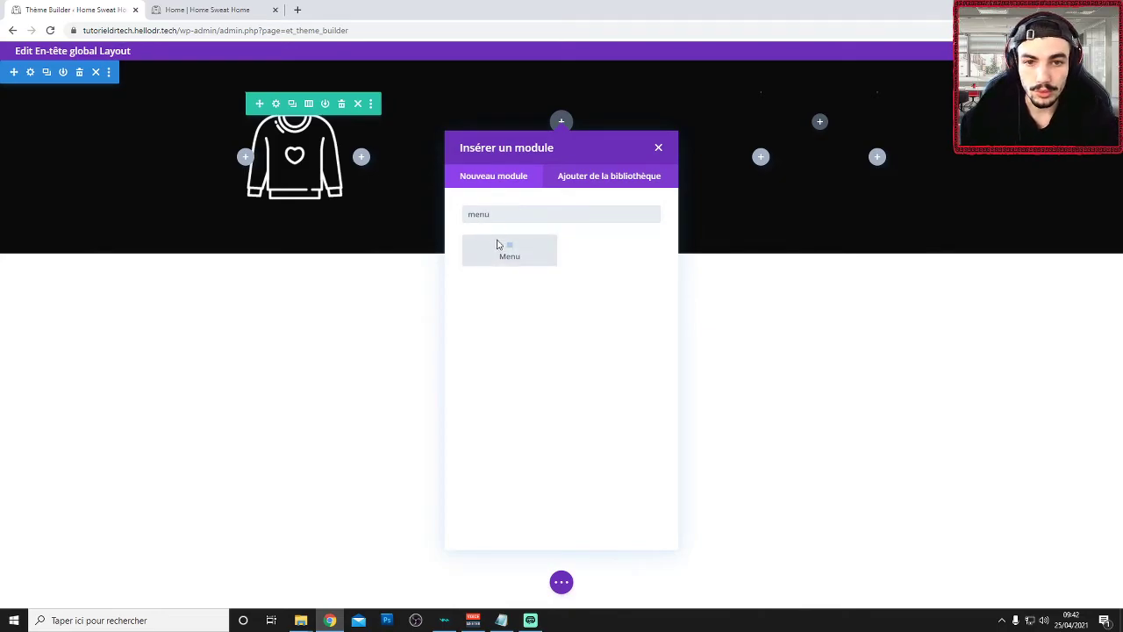
{"action": "left_click", "coordinate": [496, 242]}
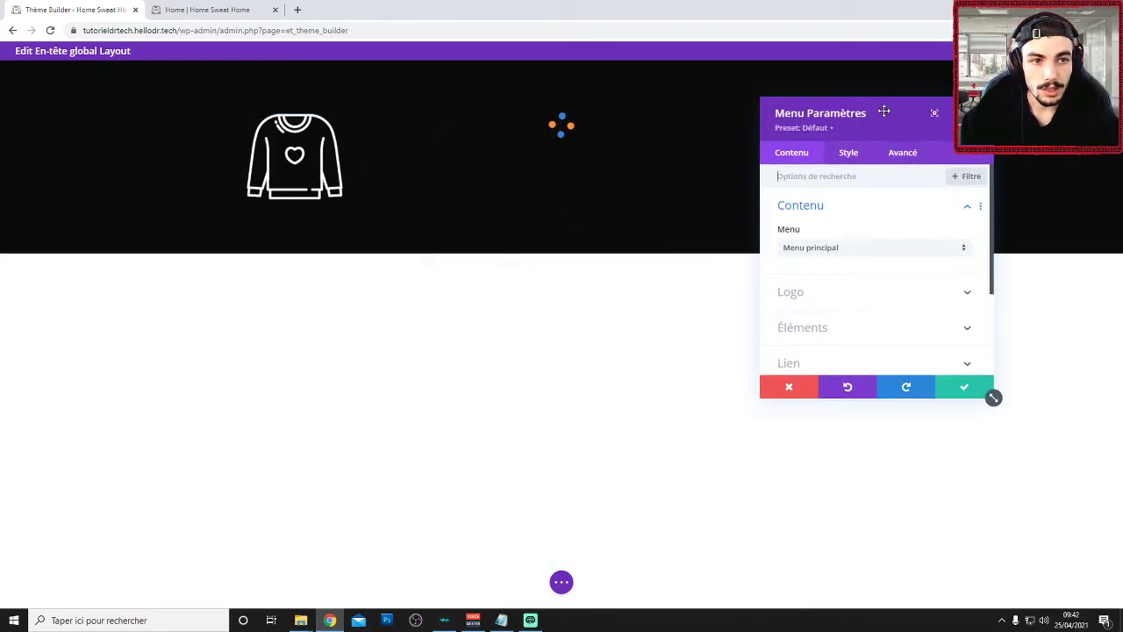
{"action": "left_click_drag", "start_coordinate": [884, 111], "coordinate": [789, 112]}
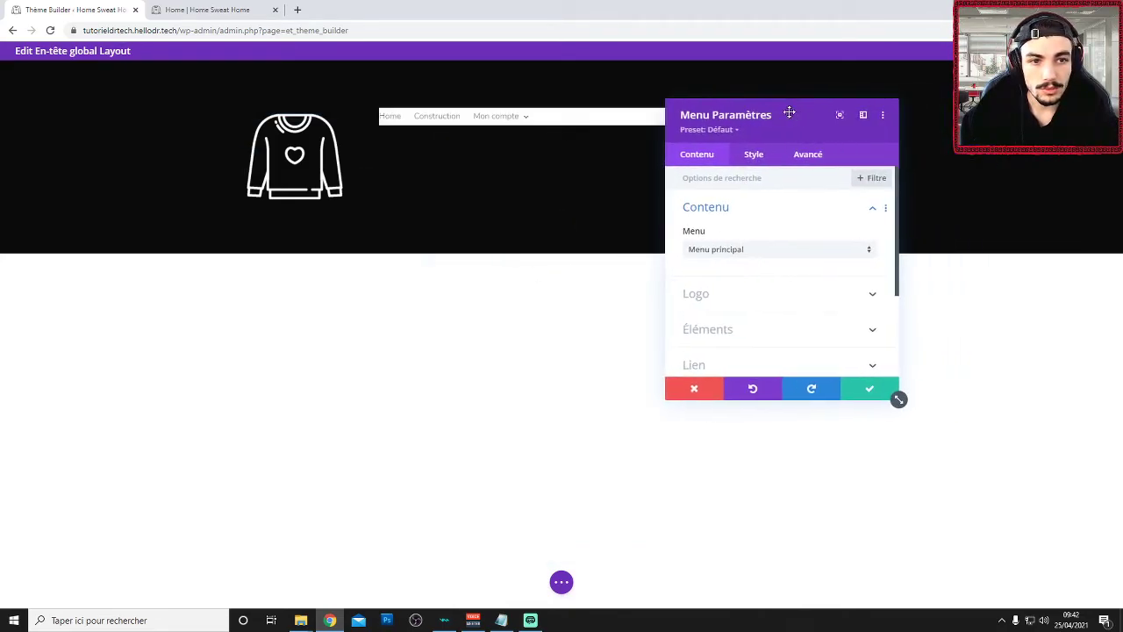
{"action": "left_click", "coordinate": [741, 254]}
{"action": "left_click", "coordinate": [784, 227]}
{"action": "left_click", "coordinate": [894, 386]}
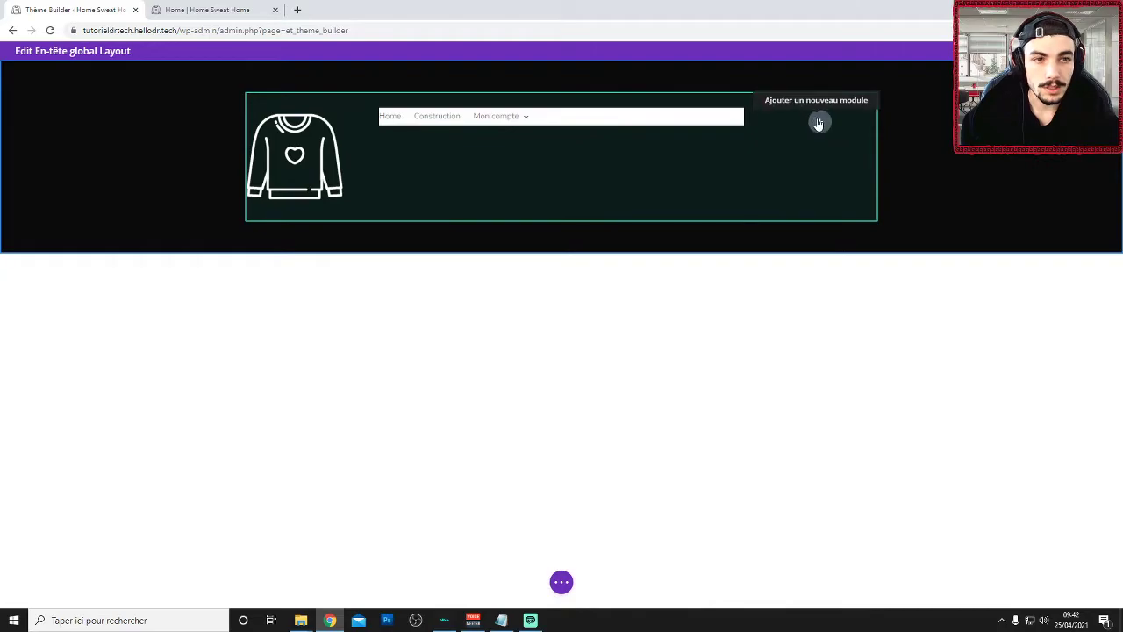
Add a social media follow module to the third column, change its Twitter network to Instagram and save it
{"action": "left_click", "coordinate": [818, 123]}
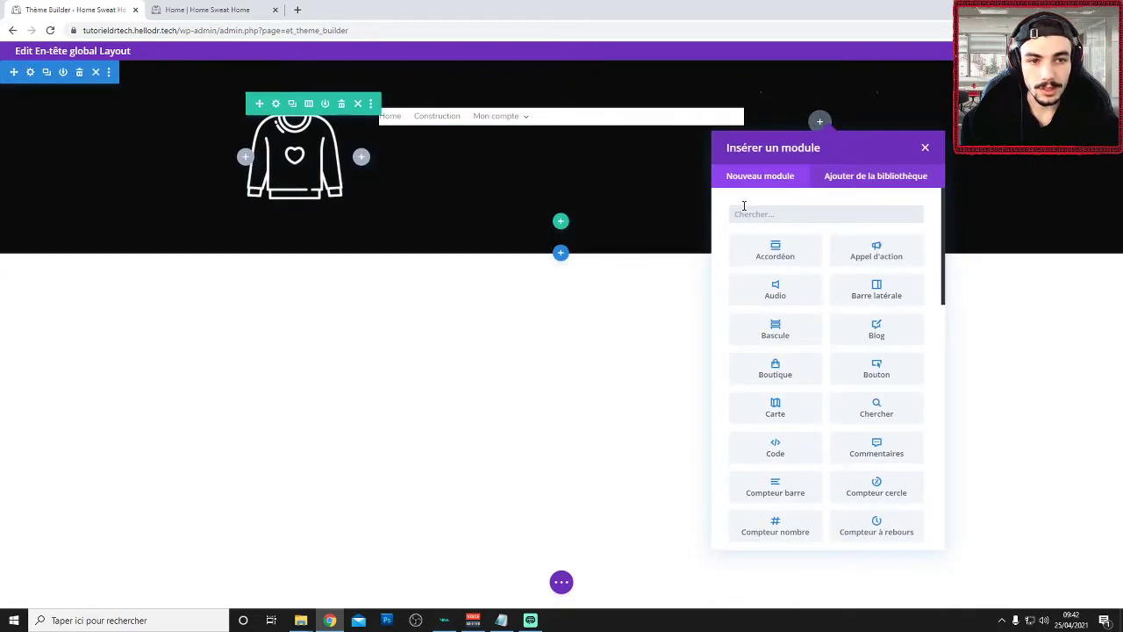
{"action": "type", "text": "rése"}
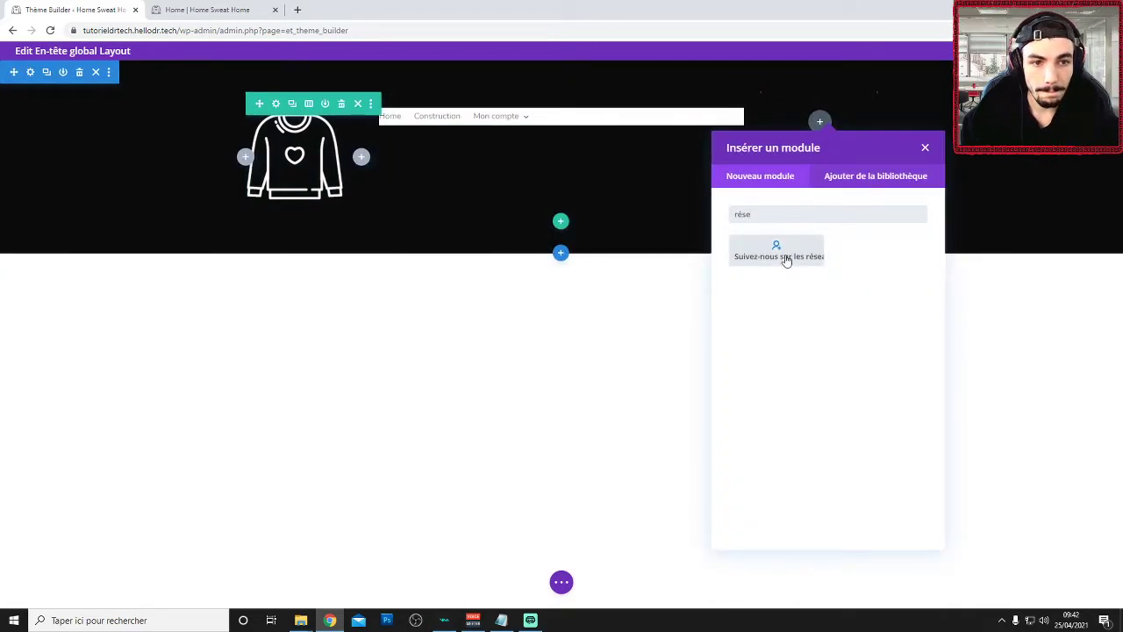
{"action": "left_click", "coordinate": [784, 260]}
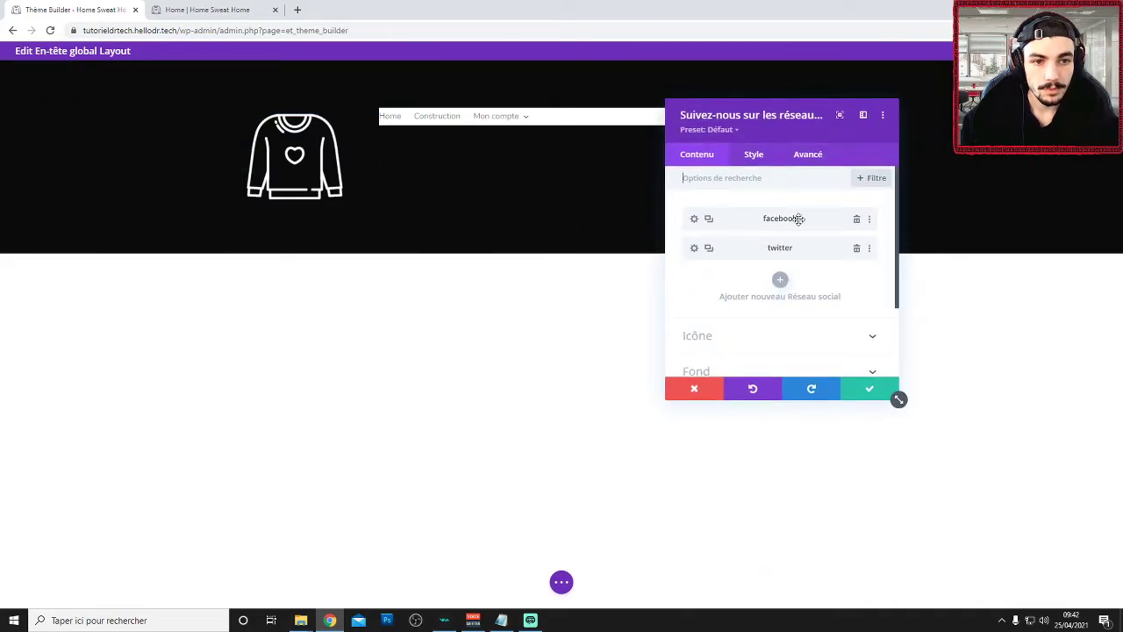
{"action": "left_click", "coordinate": [694, 252]}
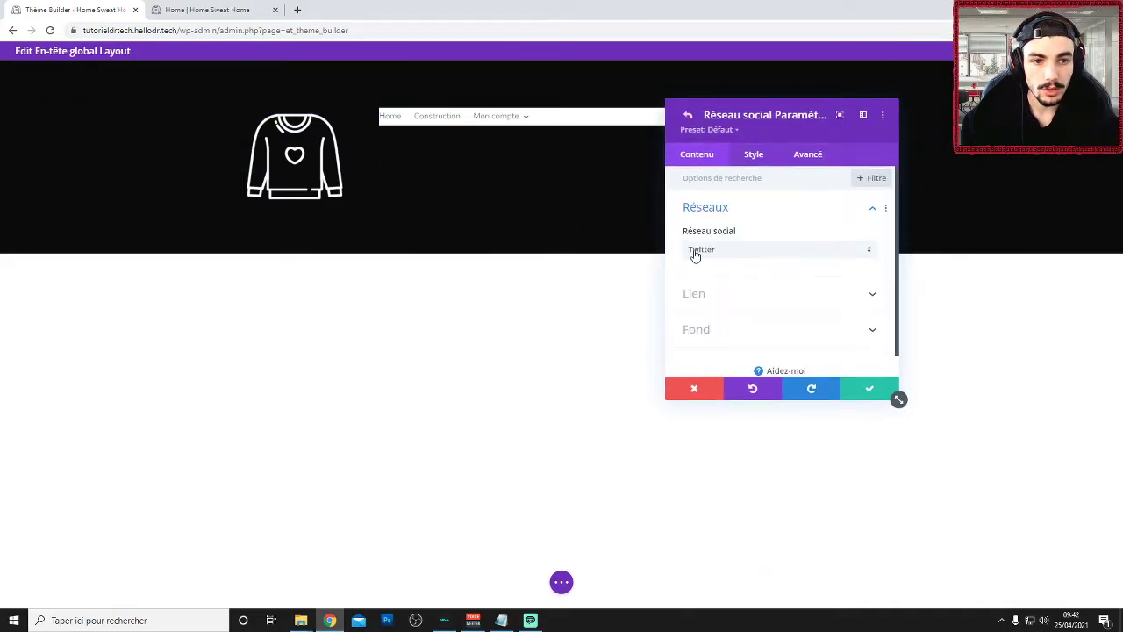
{"action": "left_click", "coordinate": [730, 256]}
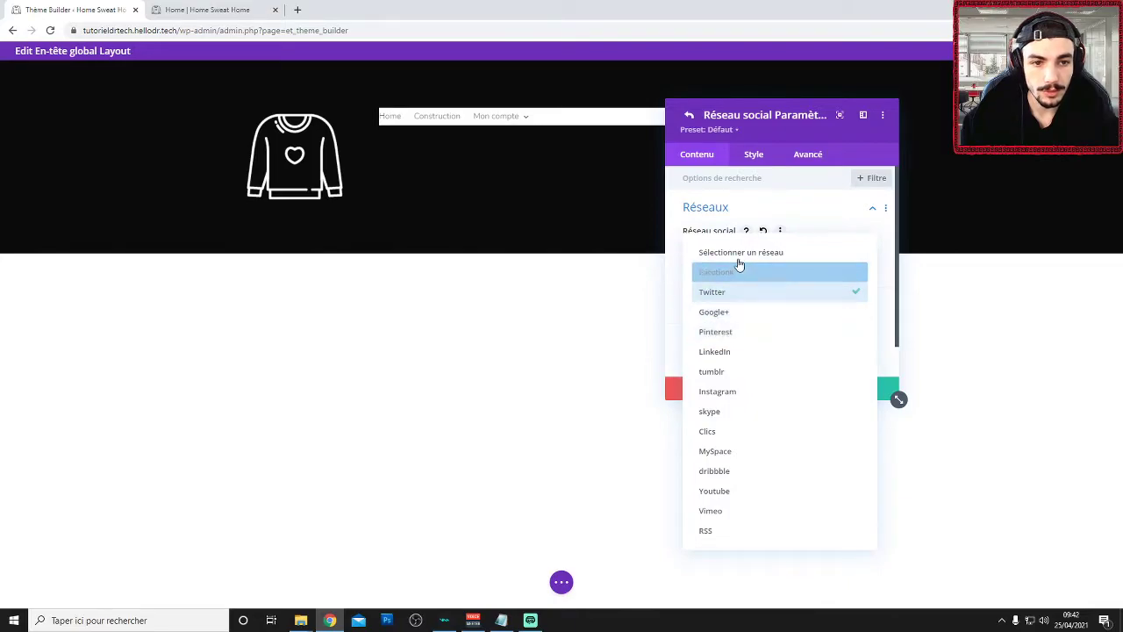
{"action": "left_click", "coordinate": [734, 392]}
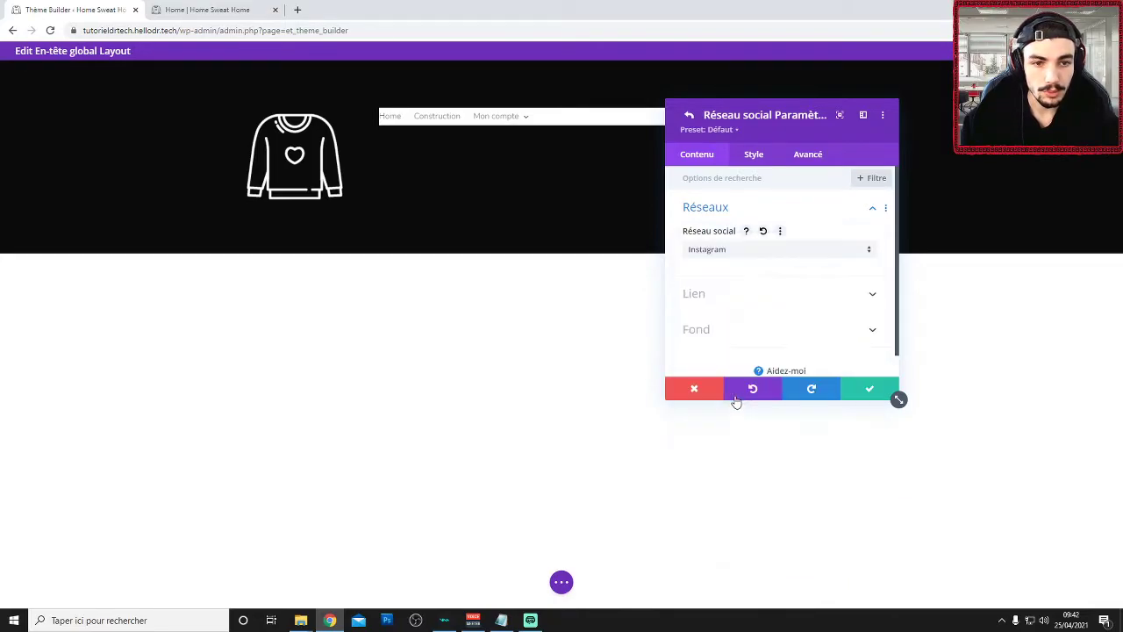
{"action": "left_click", "coordinate": [869, 391]}
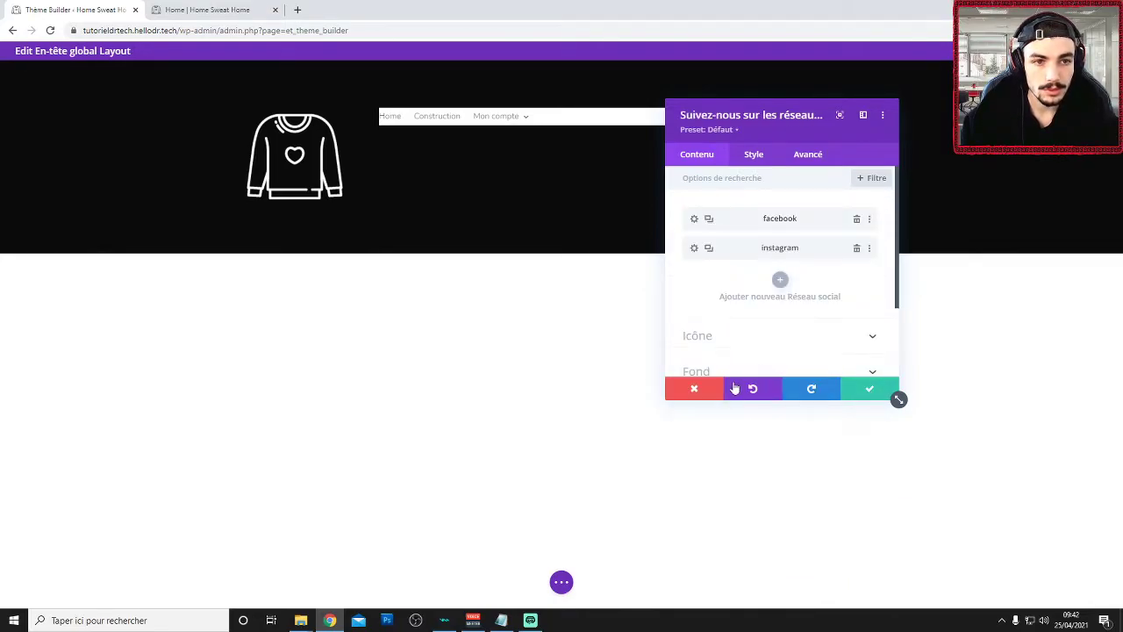
{"action": "left_click", "coordinate": [862, 392]}
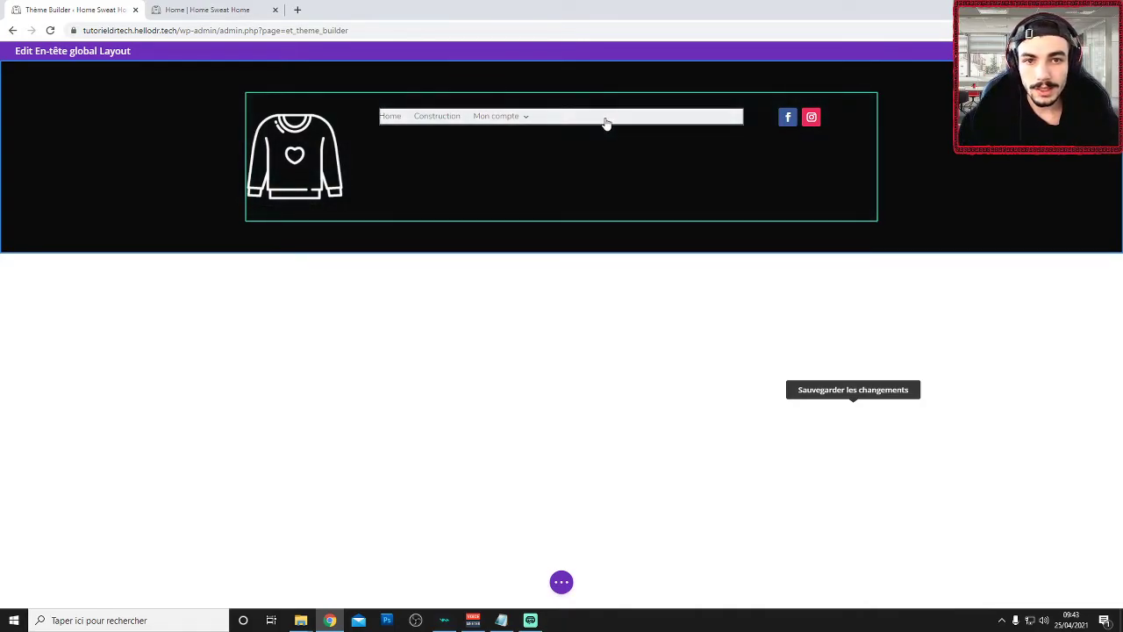
{"action": "mouse_move", "coordinate": [567, 132]}
{"action": "left_click", "coordinate": [531, 113]}
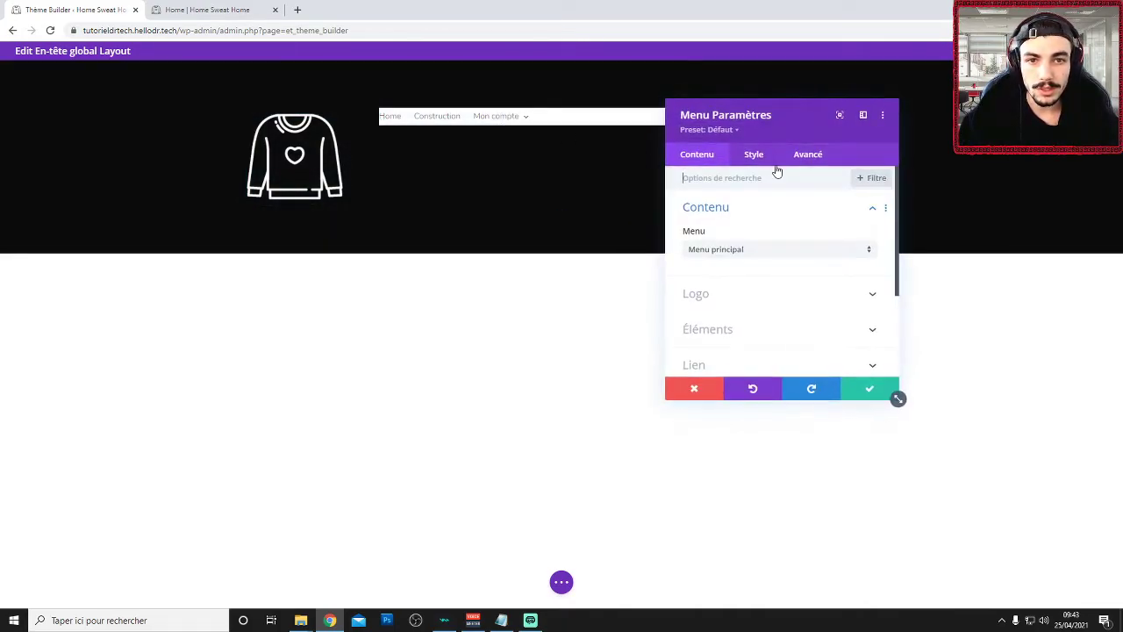
{"action": "left_click", "coordinate": [754, 156]}
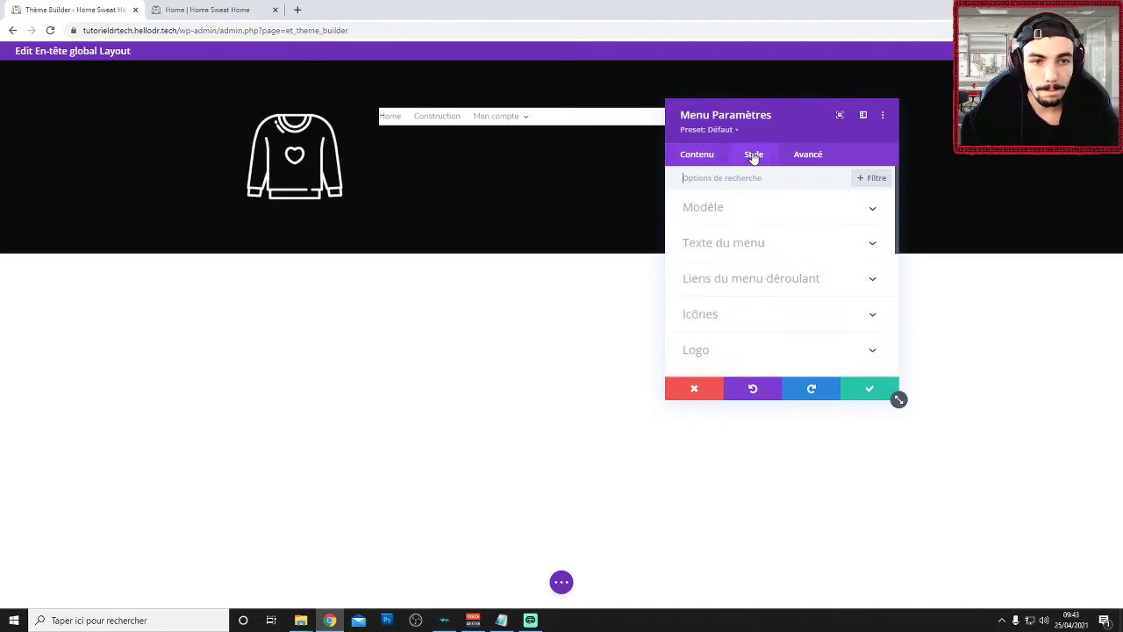
{"action": "left_click", "coordinate": [697, 156]}
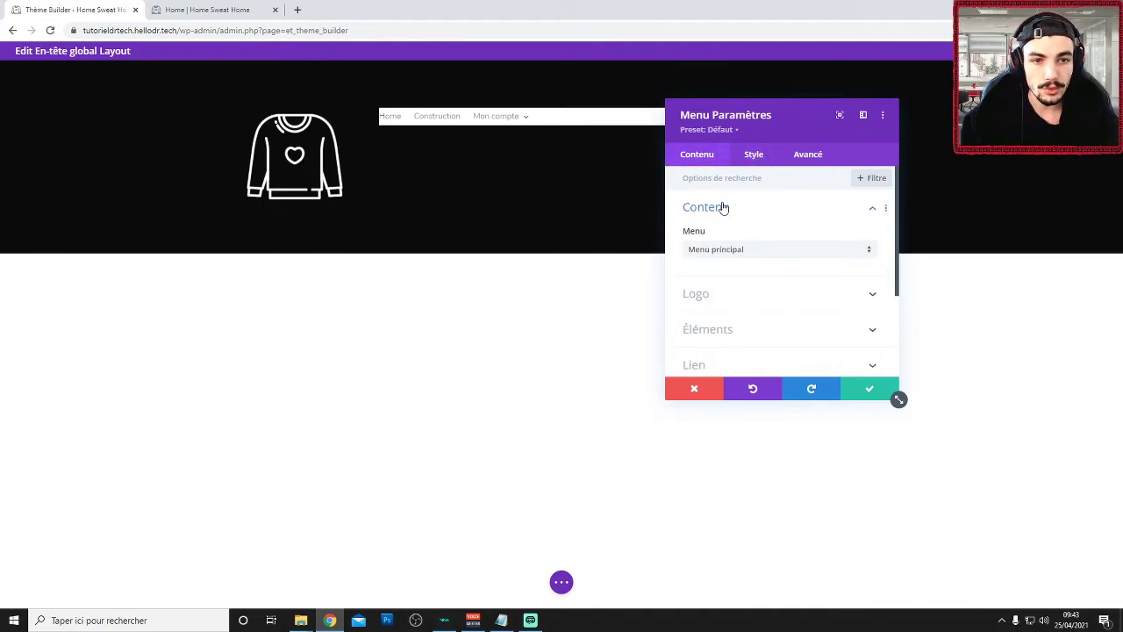
{"action": "scroll", "coordinate": [767, 268], "scroll_direction": "down", "scroll_amount": 1}
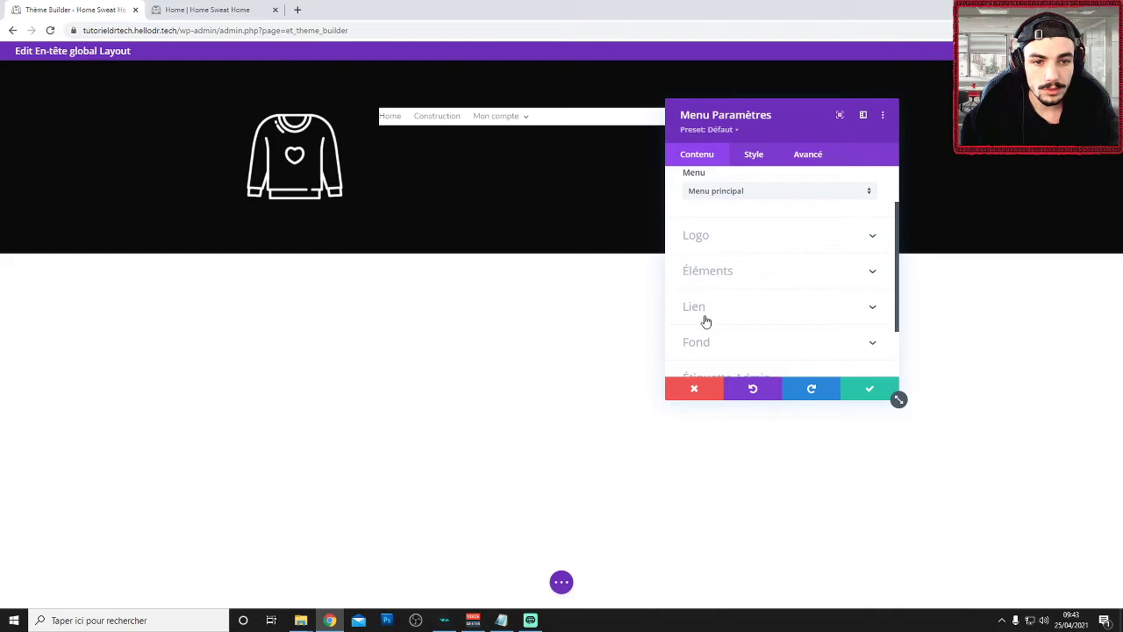
{"action": "left_click", "coordinate": [716, 344]}
{"action": "scroll", "coordinate": [746, 290], "scroll_direction": "down", "scroll_amount": 2}
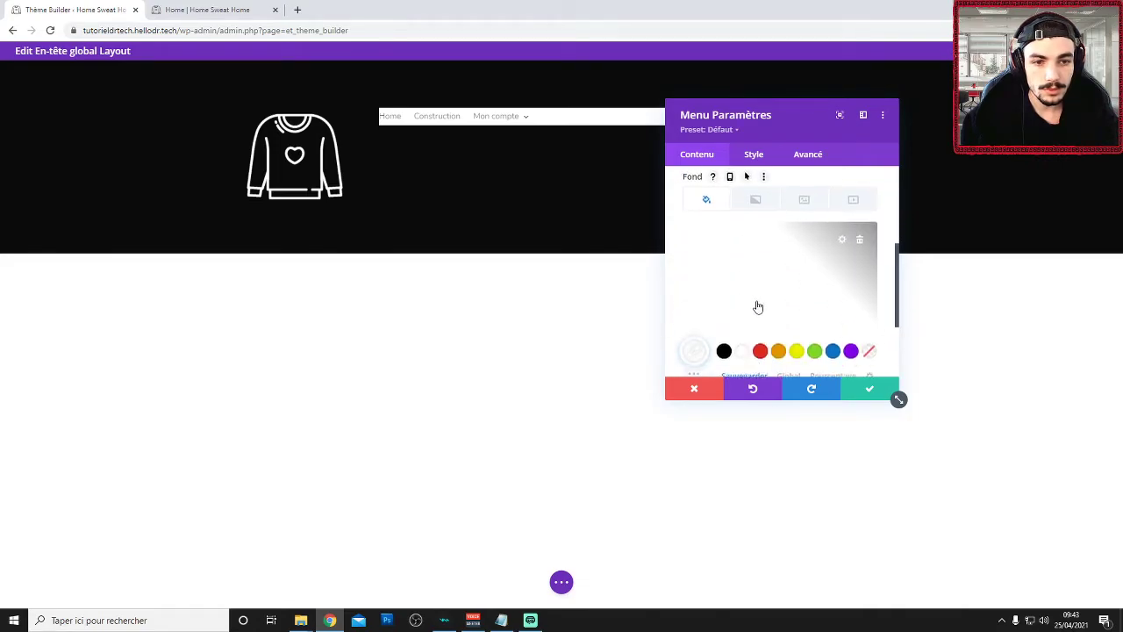
{"action": "left_click", "coordinate": [725, 266]}
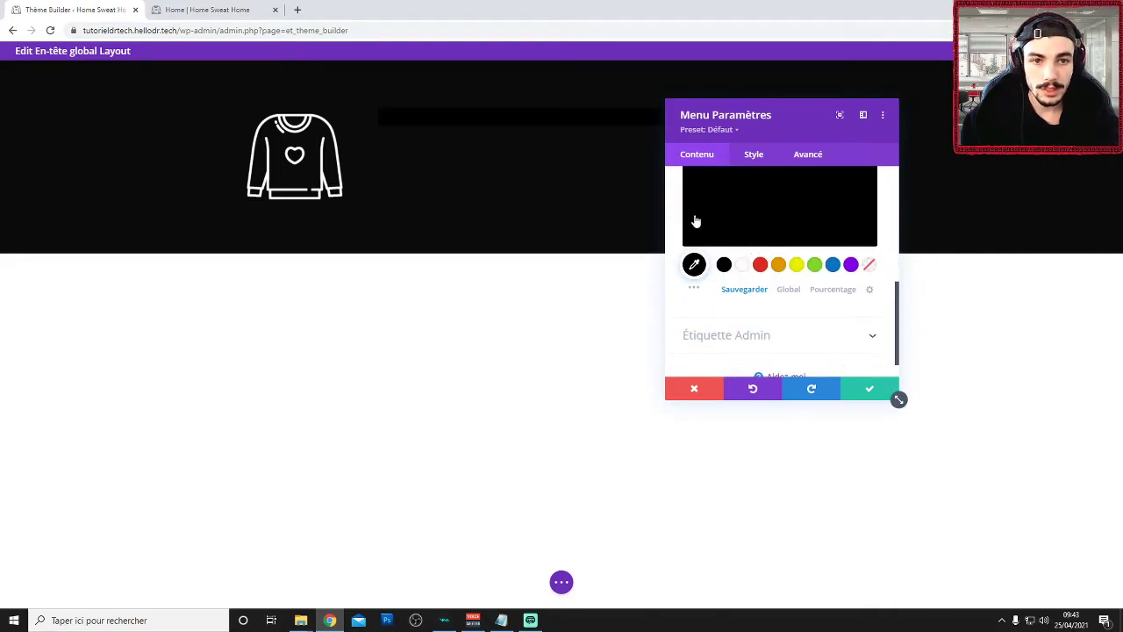
{"action": "mouse_move", "coordinate": [496, 127]}
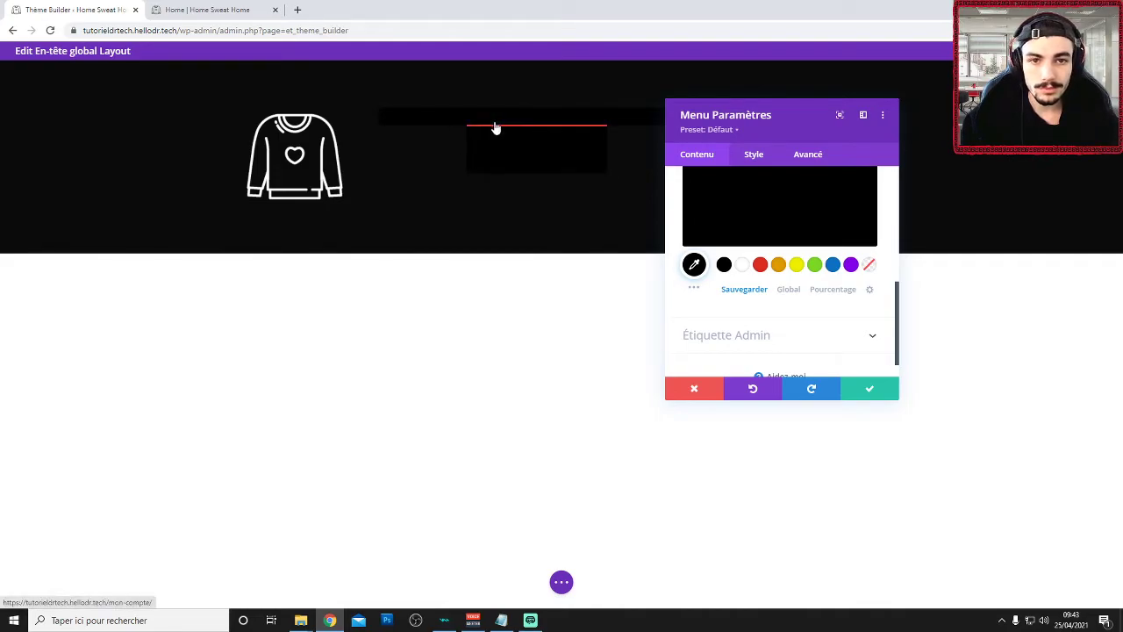
{"action": "left_click", "coordinate": [688, 388]}
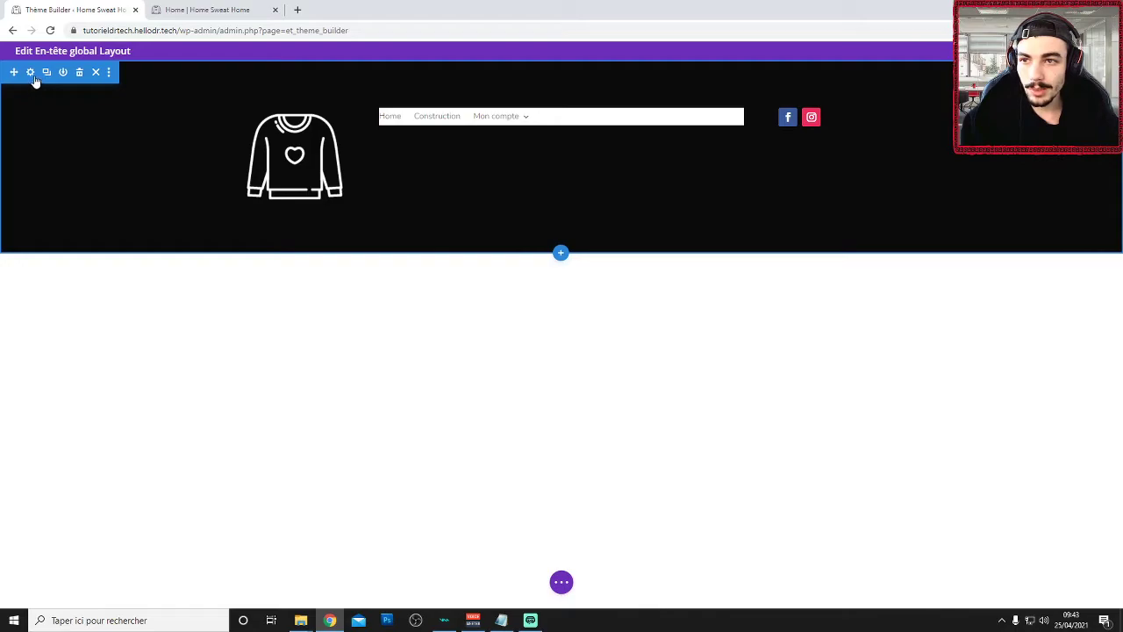
Copy the background colour code #0a0a0a from the header section's settings and close them
{"action": "left_click", "coordinate": [33, 77]}
{"action": "left_click", "coordinate": [750, 164]}
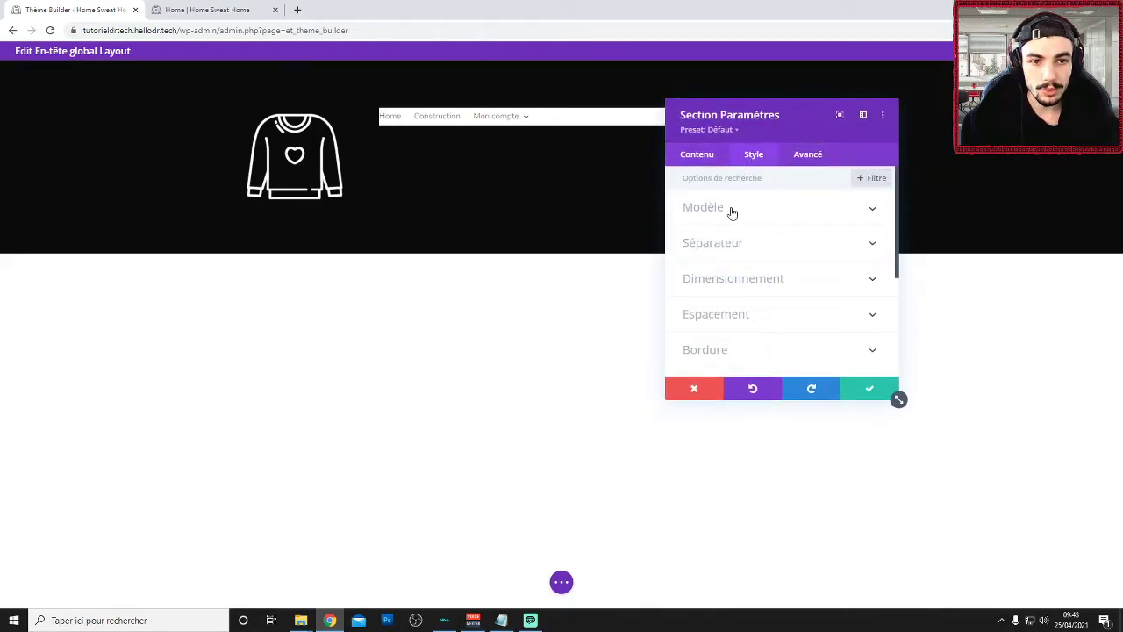
{"action": "left_click", "coordinate": [699, 154]}
{"action": "left_click", "coordinate": [725, 251]}
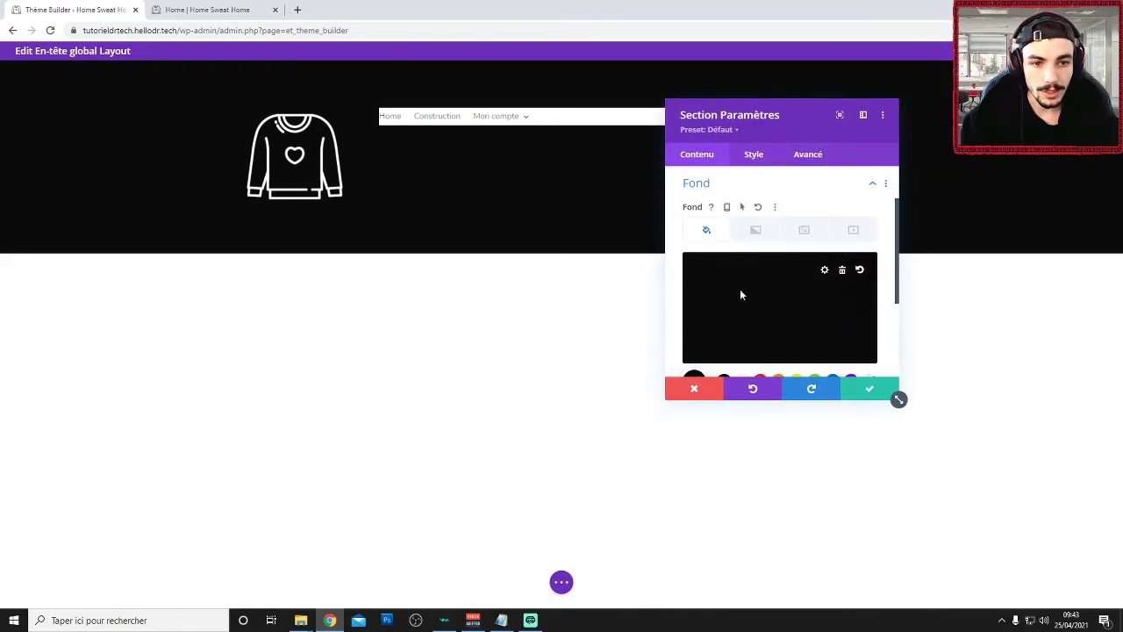
{"action": "left_click", "coordinate": [739, 295]}
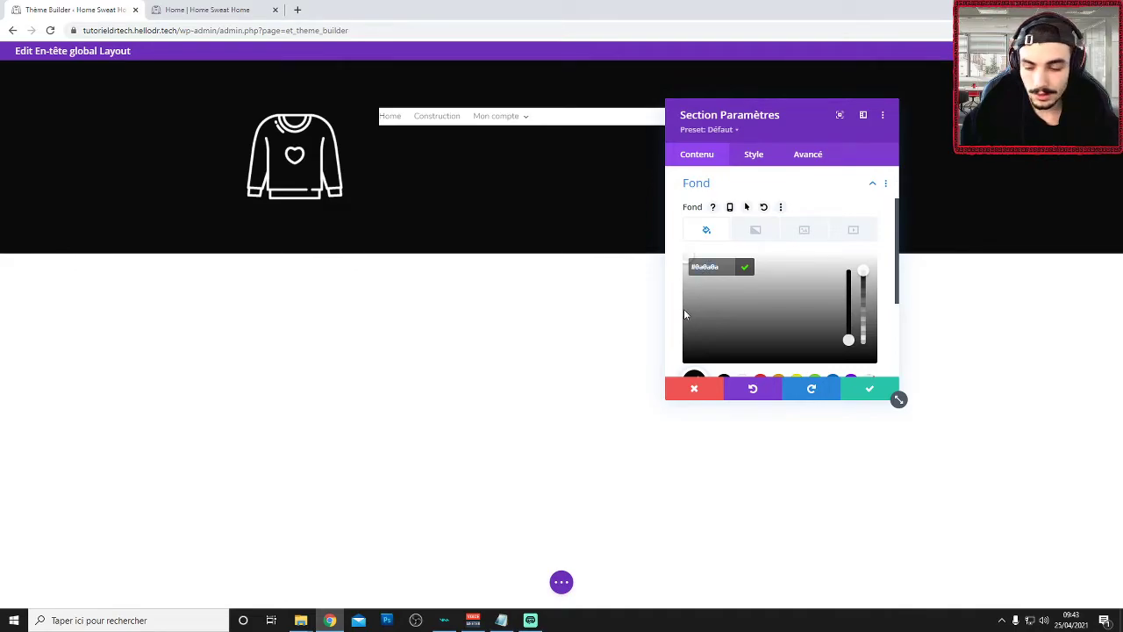
{"action": "scroll", "coordinate": [811, 268], "scroll_direction": "down", "scroll_amount": 1}
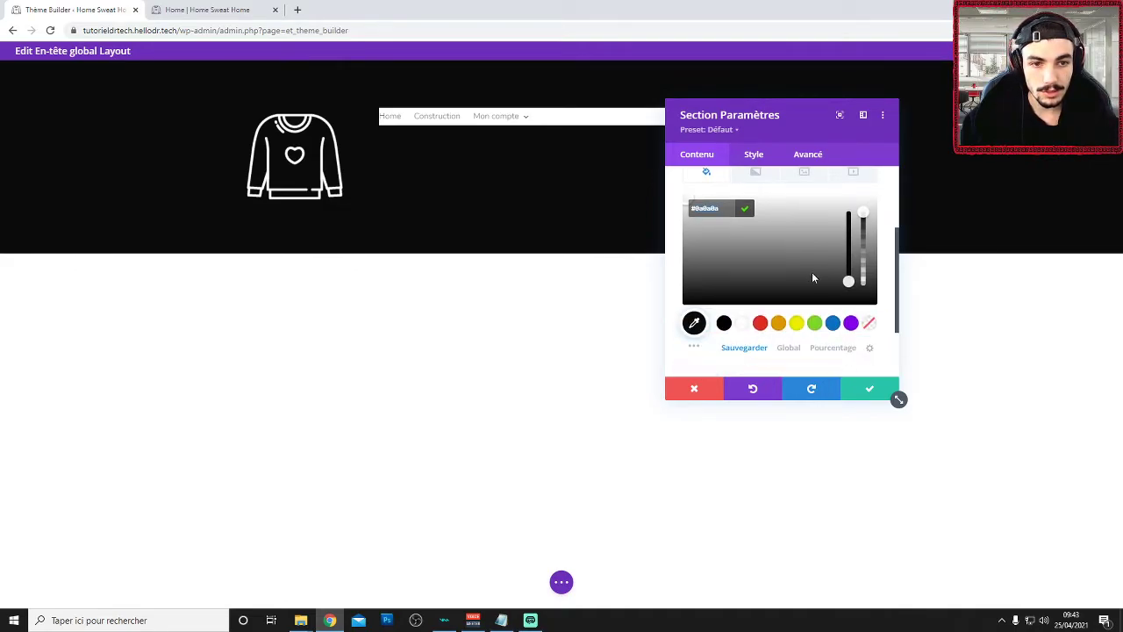
{"action": "left_click", "coordinate": [862, 386]}
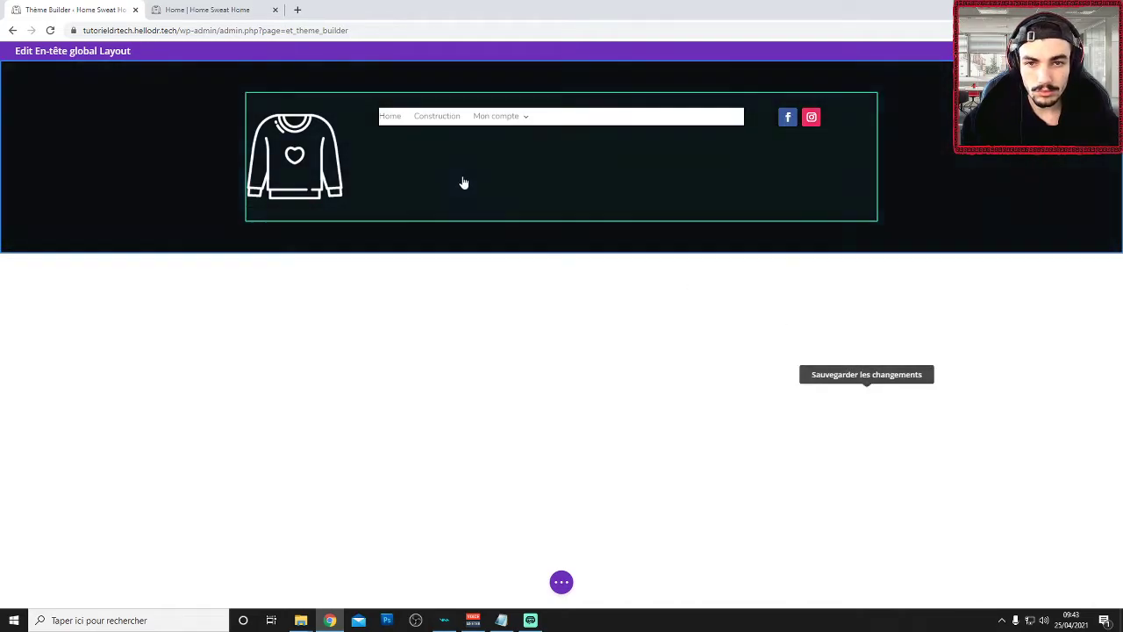
Set the Menu module's background colour to #0a0a0a, matching the header section, and save the module
{"action": "mouse_move", "coordinate": [518, 156]}
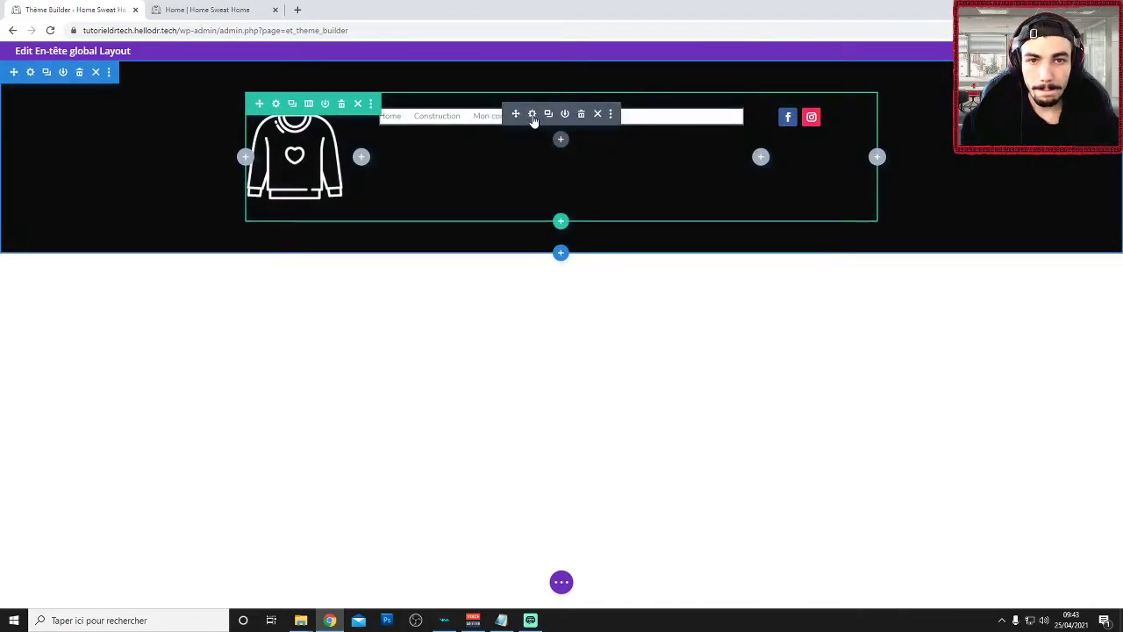
{"action": "left_click", "coordinate": [532, 115]}
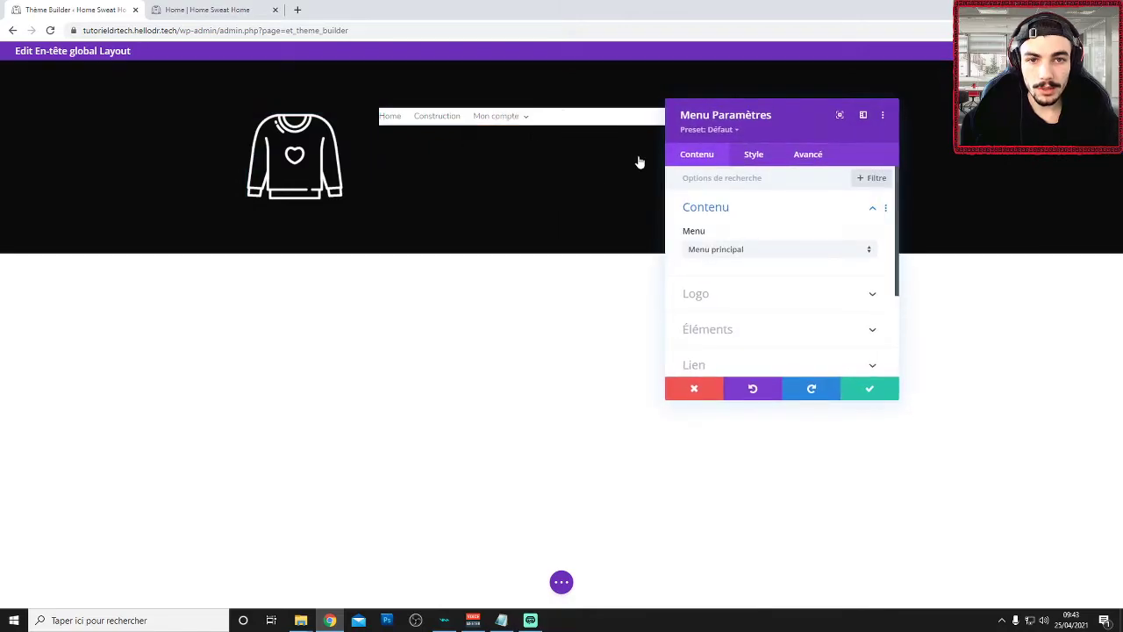
{"action": "scroll", "coordinate": [752, 287], "scroll_direction": "down", "scroll_amount": 1}
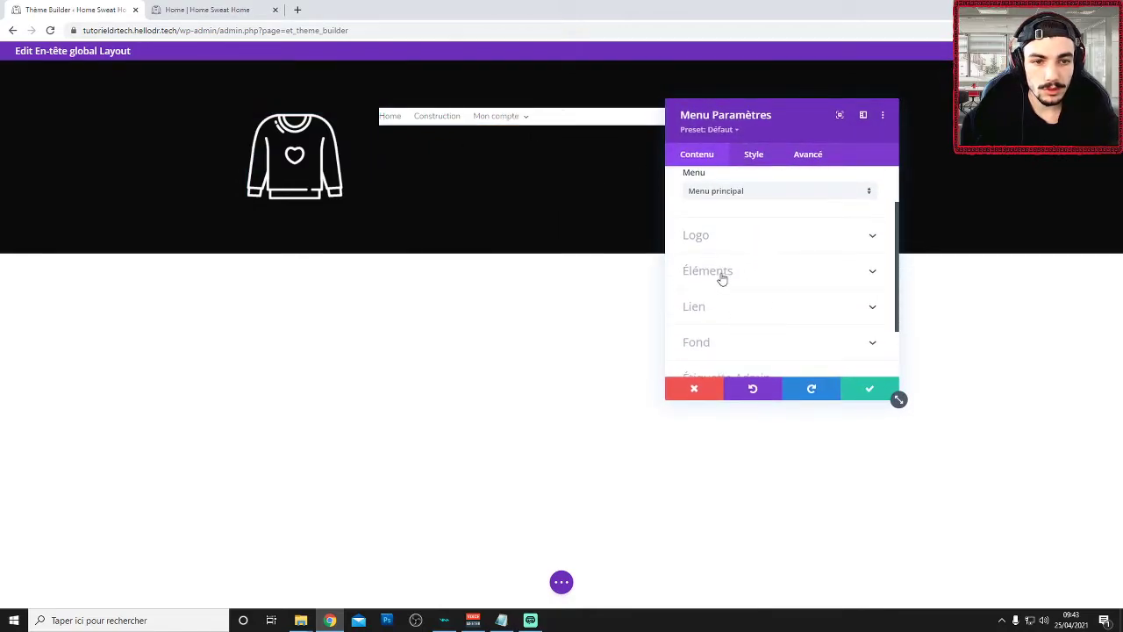
{"action": "left_click", "coordinate": [715, 342]}
{"action": "scroll", "coordinate": [714, 345], "scroll_direction": "down", "scroll_amount": 1}
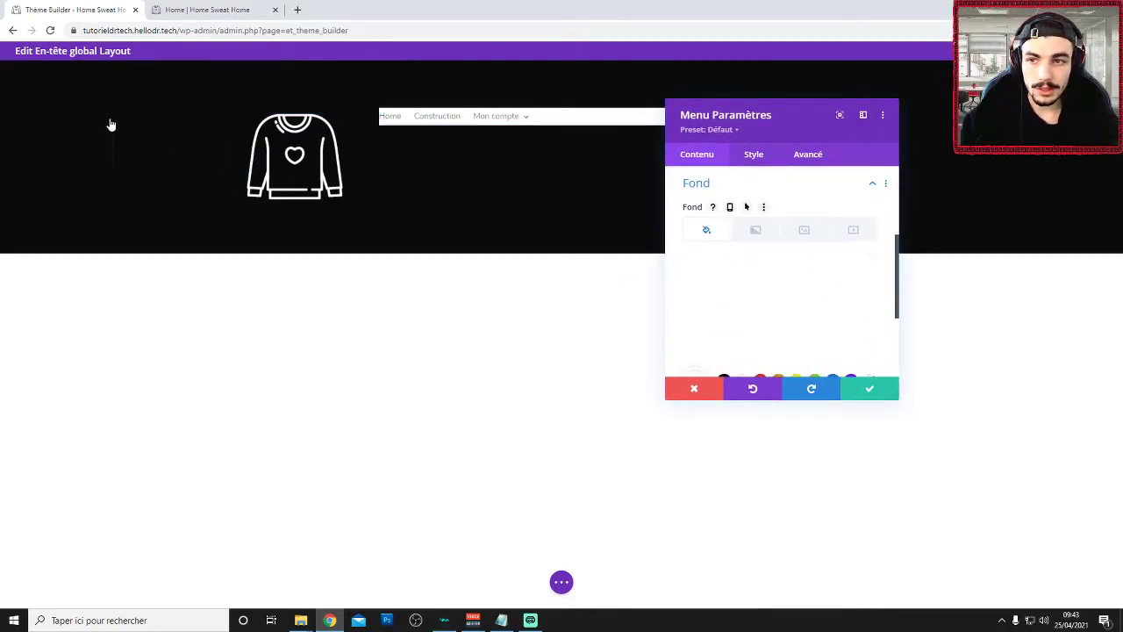
{"action": "left_click", "coordinate": [706, 232]}
{"action": "left_click", "coordinate": [734, 289]}
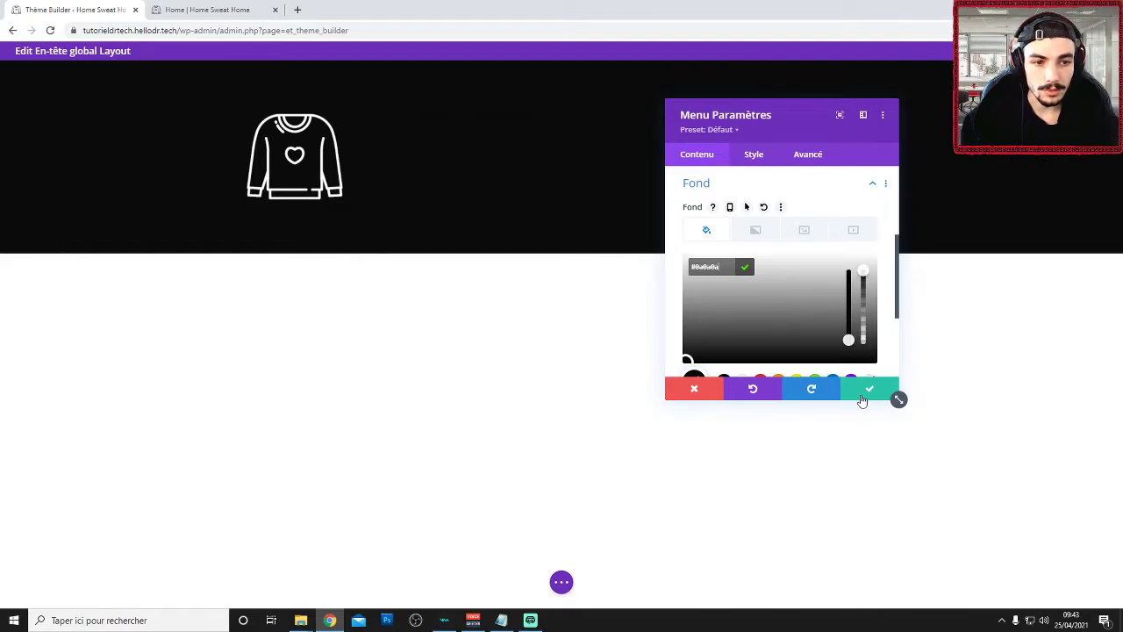
{"action": "left_click", "coordinate": [867, 395]}
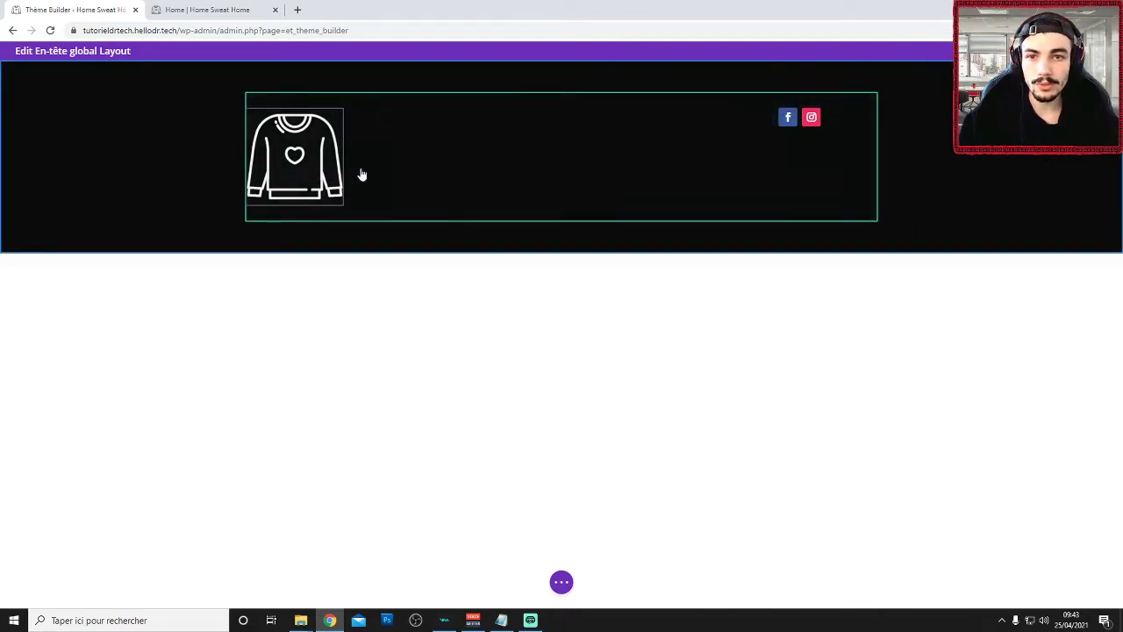
Set the active link colour in the Menu module's menu text style to a near-white shade and save
{"action": "mouse_move", "coordinate": [602, 126]}
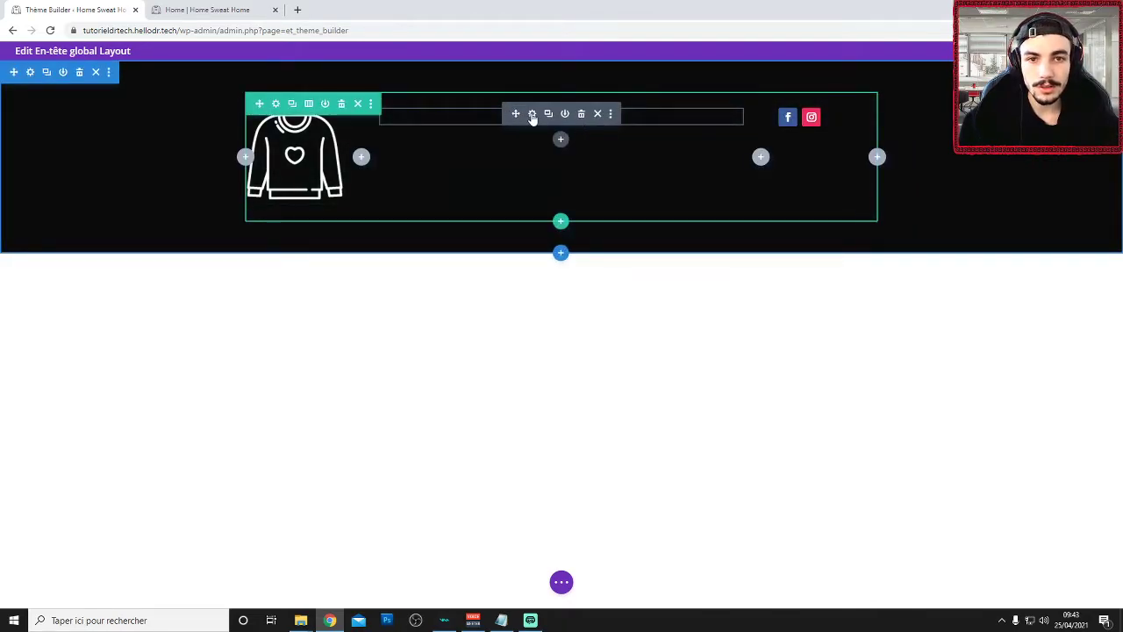
{"action": "left_click", "coordinate": [532, 115]}
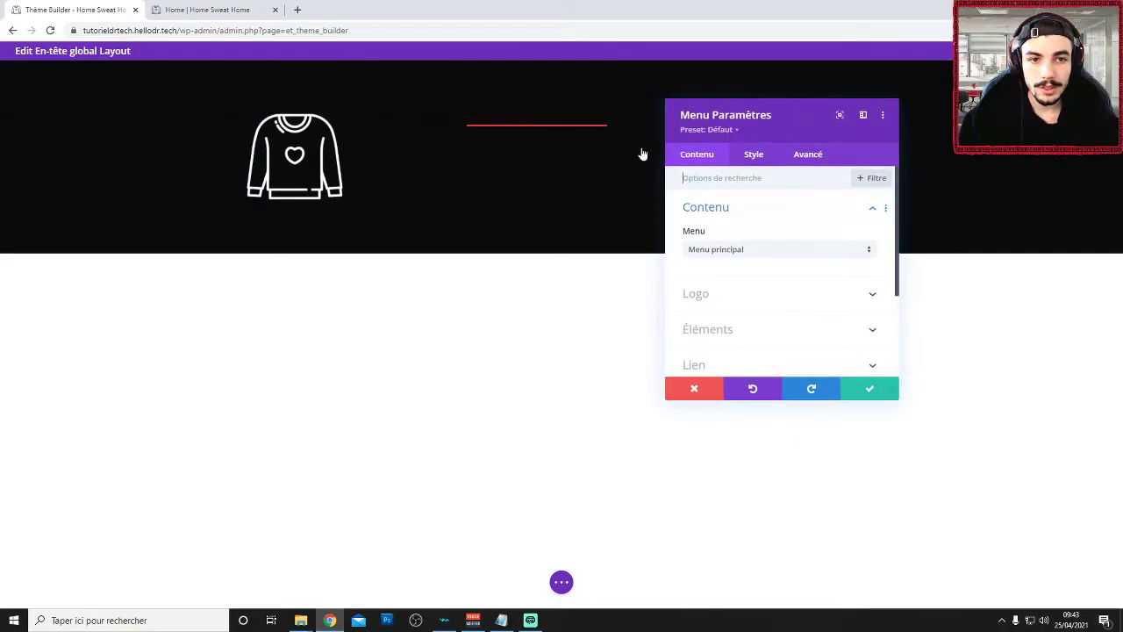
{"action": "left_click", "coordinate": [754, 158]}
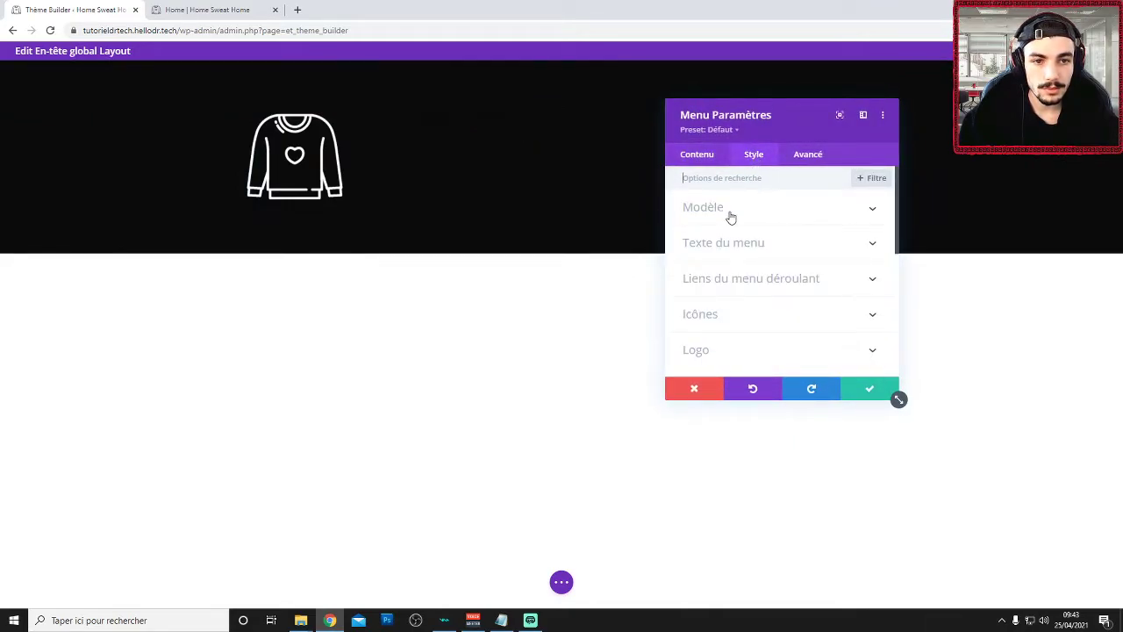
{"action": "left_click", "coordinate": [732, 244]}
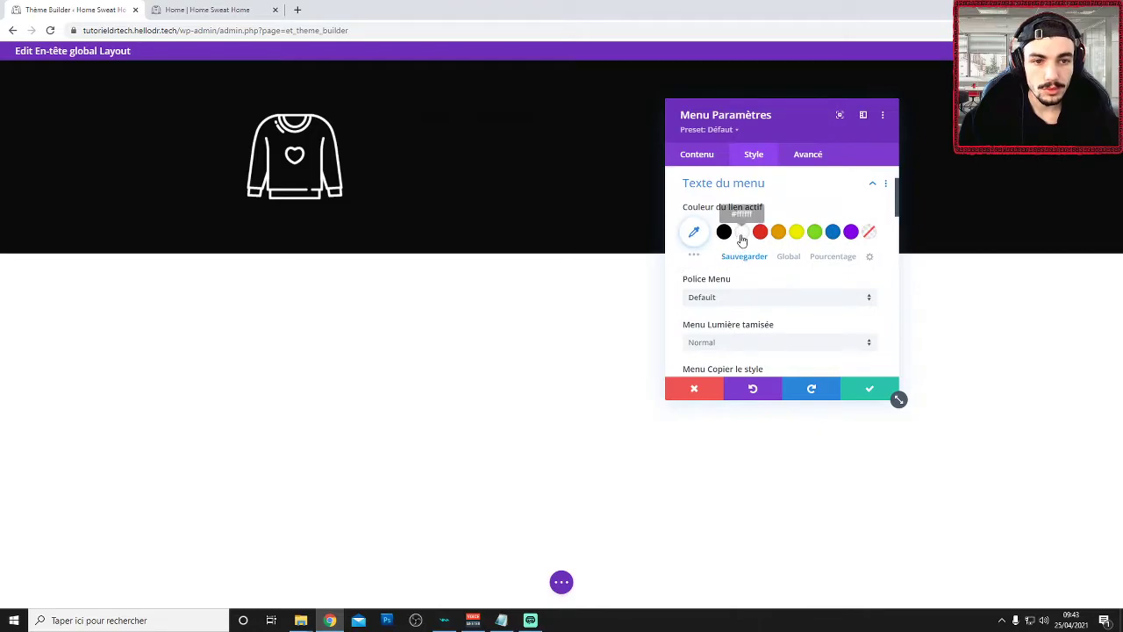
{"action": "left_click", "coordinate": [693, 232]}
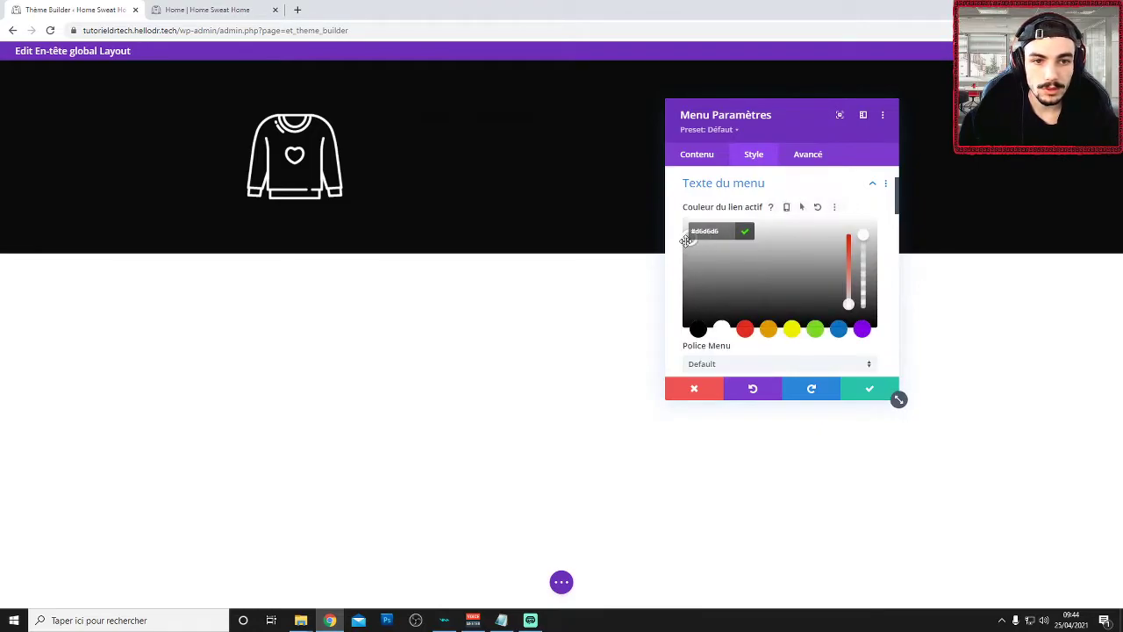
{"action": "left_click", "coordinate": [869, 388]}
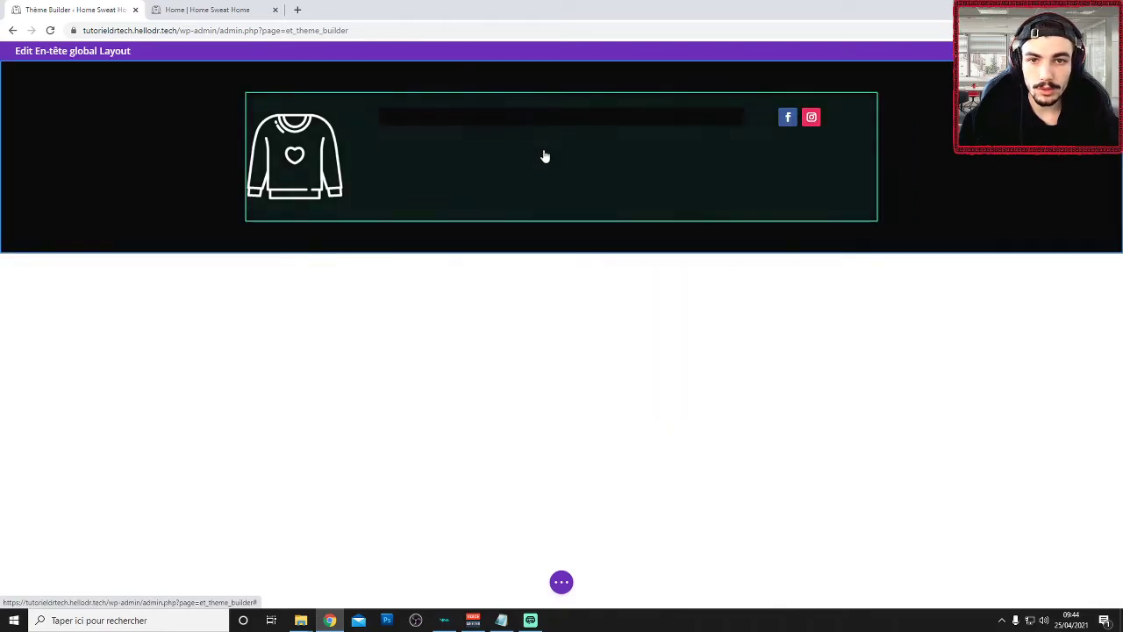
Set the Menu module's dropdown colours, including the line and text colours, to white #ffffff and save the module
{"action": "left_click", "coordinate": [531, 114]}
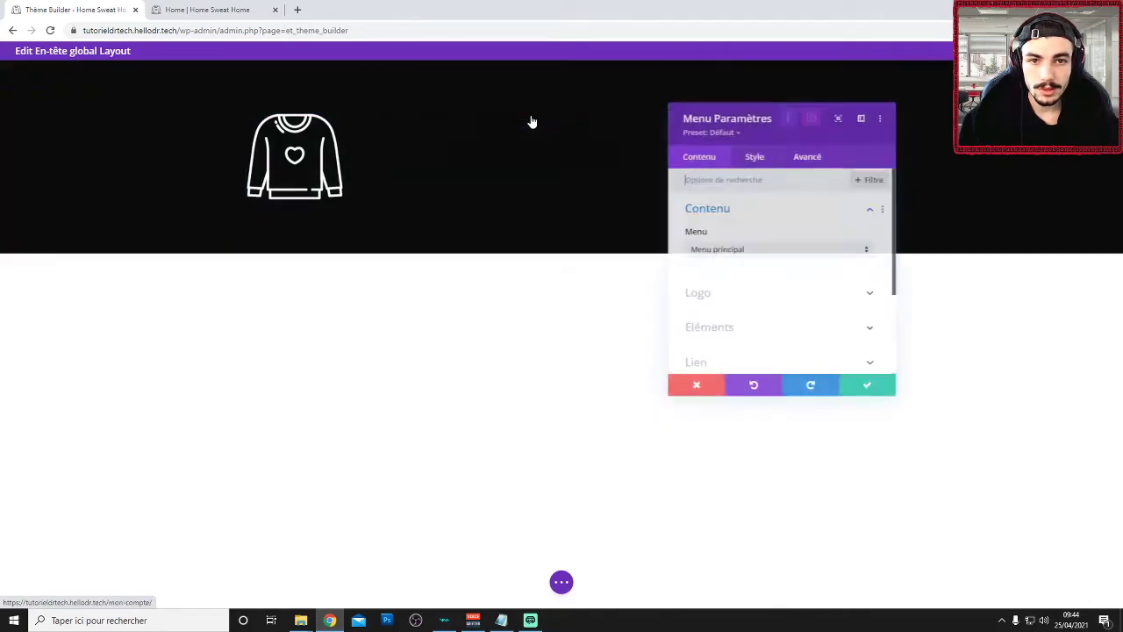
{"action": "left_click", "coordinate": [752, 155]}
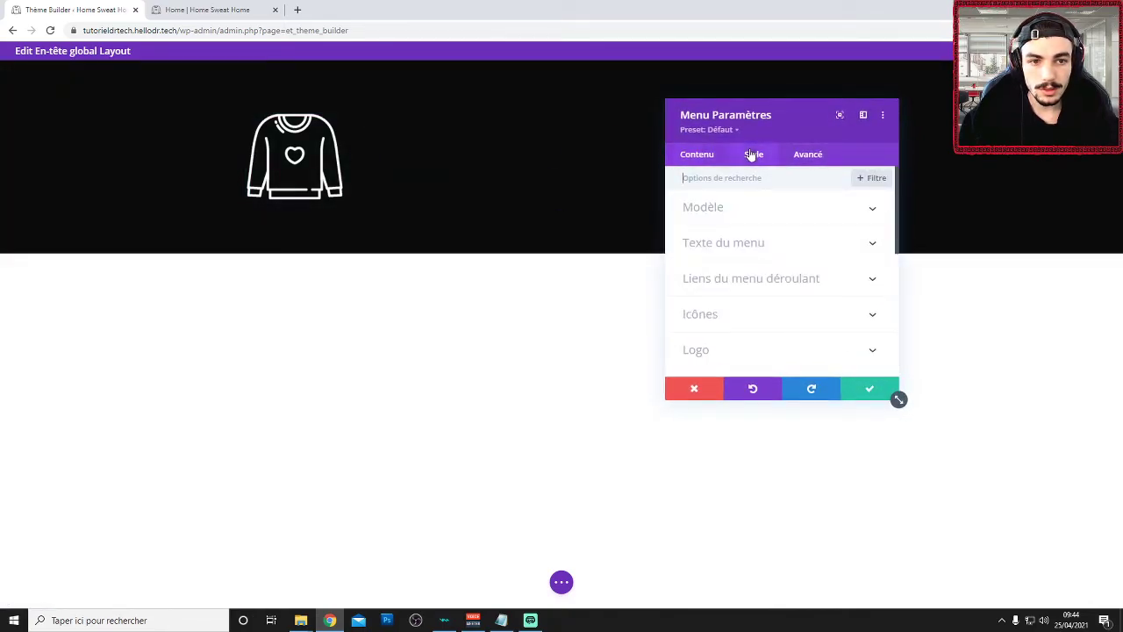
{"action": "left_click", "coordinate": [749, 244]}
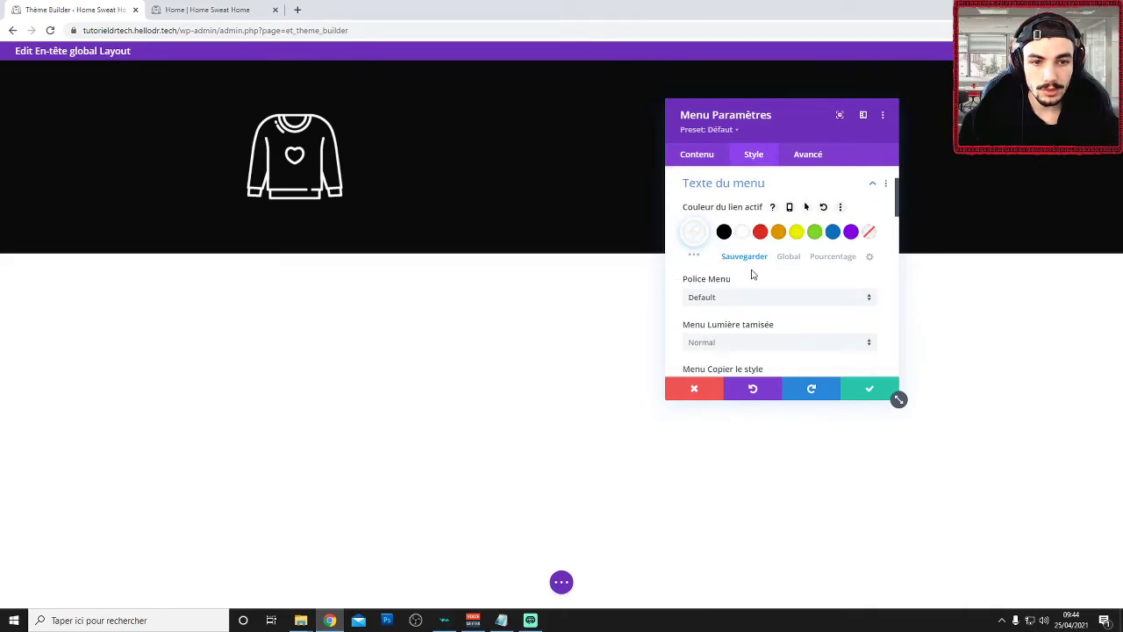
{"action": "left_click", "coordinate": [730, 190]}
{"action": "scroll", "coordinate": [734, 262], "scroll_direction": "up", "scroll_amount": 2}
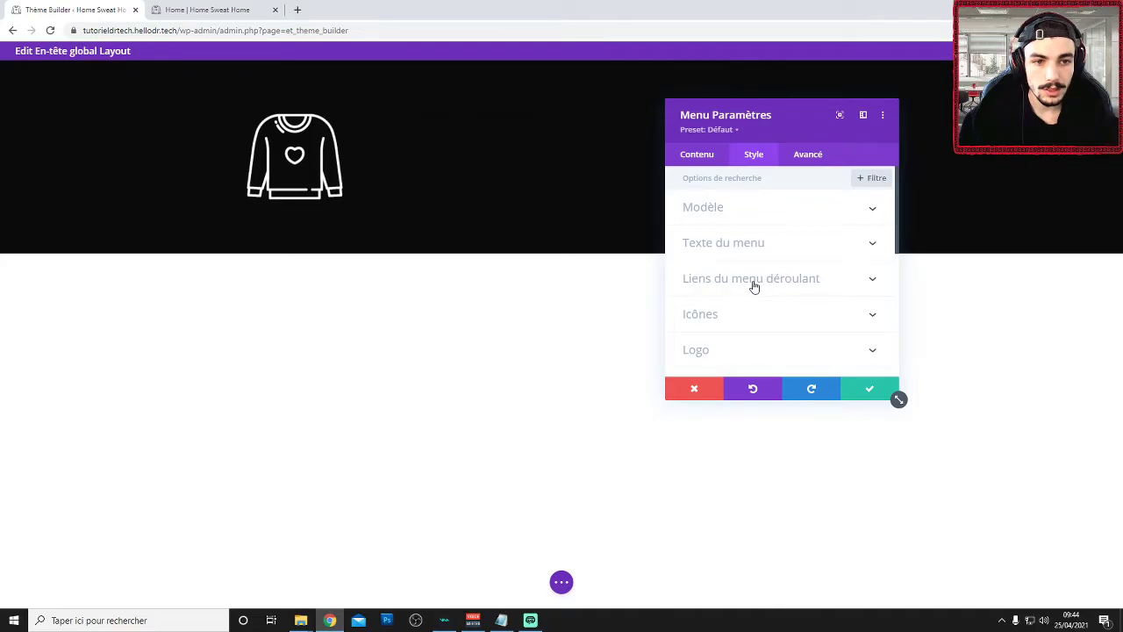
{"action": "left_click", "coordinate": [754, 286]}
{"action": "scroll", "coordinate": [697, 263], "scroll_direction": "down", "scroll_amount": 2}
{"action": "scroll", "coordinate": [704, 273], "scroll_direction": "down", "scroll_amount": 1}
{"action": "scroll", "coordinate": [705, 263], "scroll_direction": "up", "scroll_amount": 1}
{"action": "left_click", "coordinate": [742, 184]}
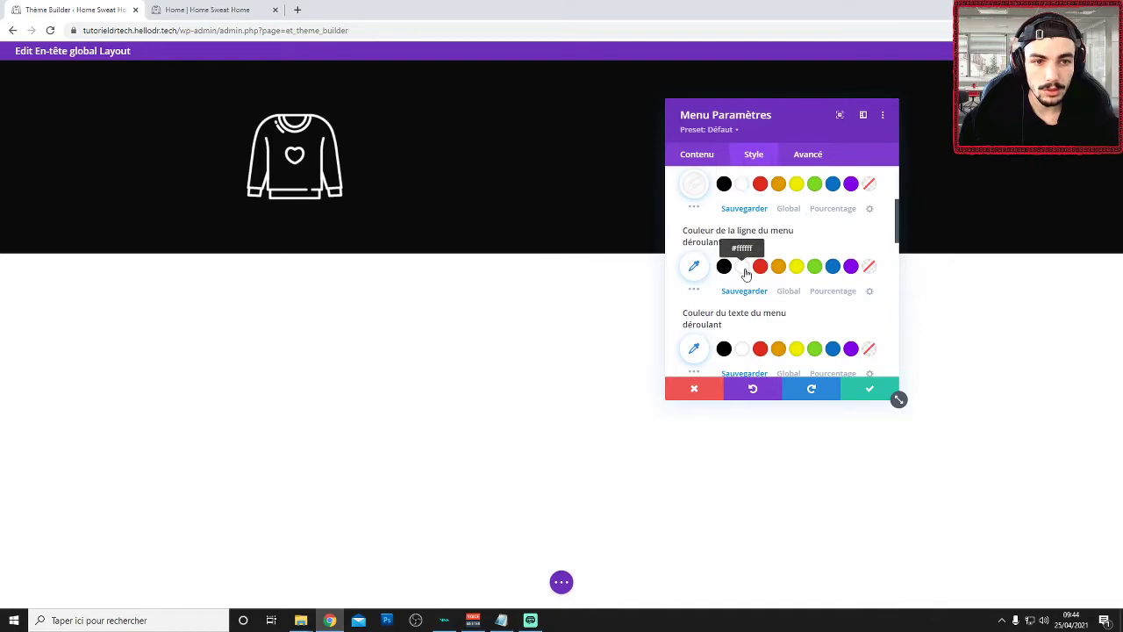
{"action": "left_click", "coordinate": [744, 266]}
{"action": "scroll", "coordinate": [744, 294], "scroll_direction": "down", "scroll_amount": 1}
{"action": "left_click", "coordinate": [744, 290]}
{"action": "scroll", "coordinate": [745, 301], "scroll_direction": "down", "scroll_amount": 1}
{"action": "left_click", "coordinate": [743, 317]}
{"action": "left_click", "coordinate": [868, 388]}
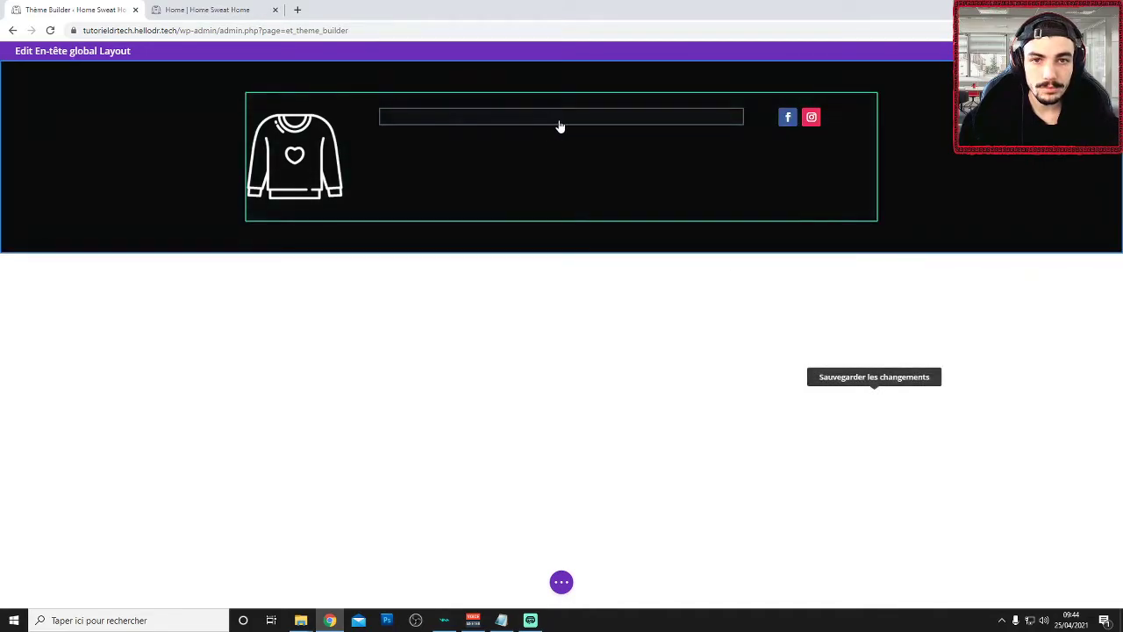
Set the Menu module's menu text colour to white #FFFFFF in its text style and save the module
{"action": "left_click", "coordinate": [532, 114]}
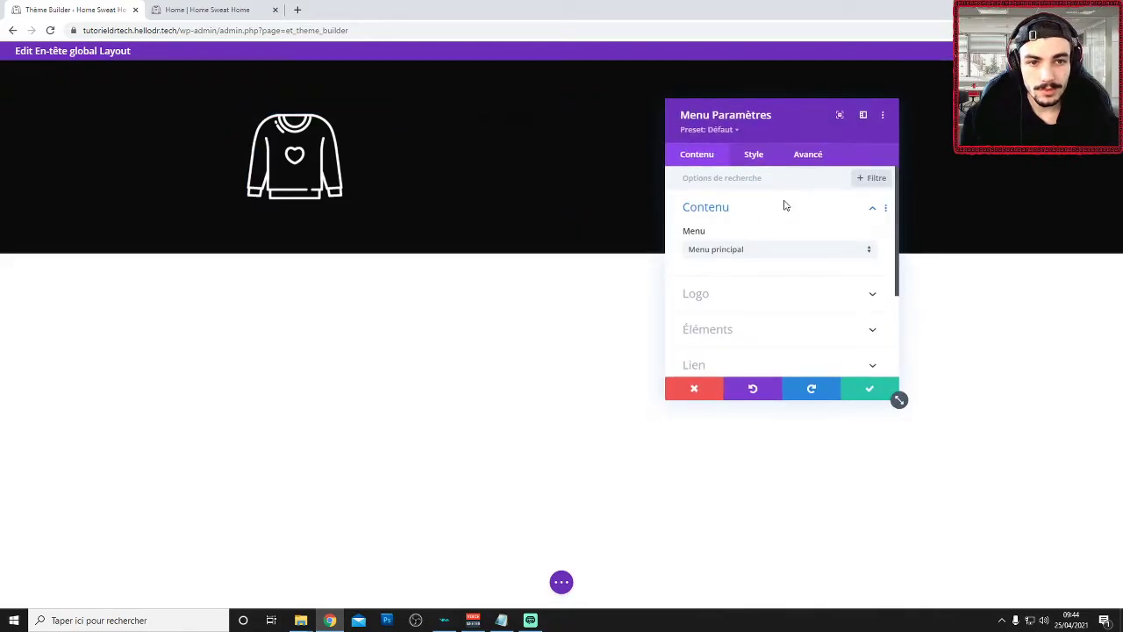
{"action": "scroll", "coordinate": [762, 218], "scroll_direction": "down", "scroll_amount": 3}
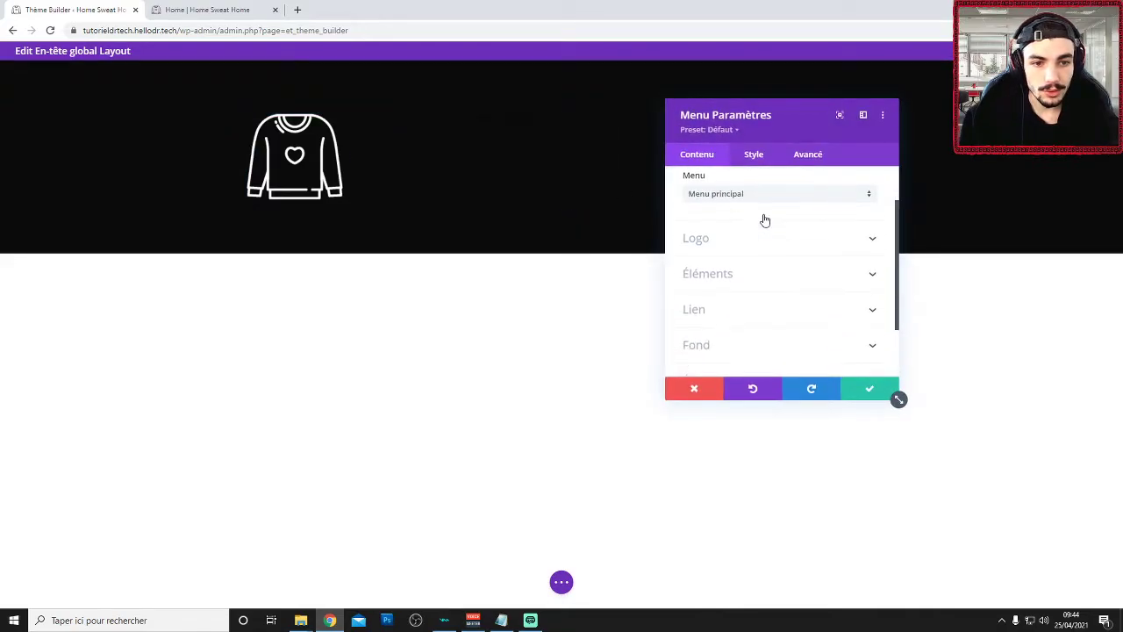
{"action": "left_click", "coordinate": [750, 153]}
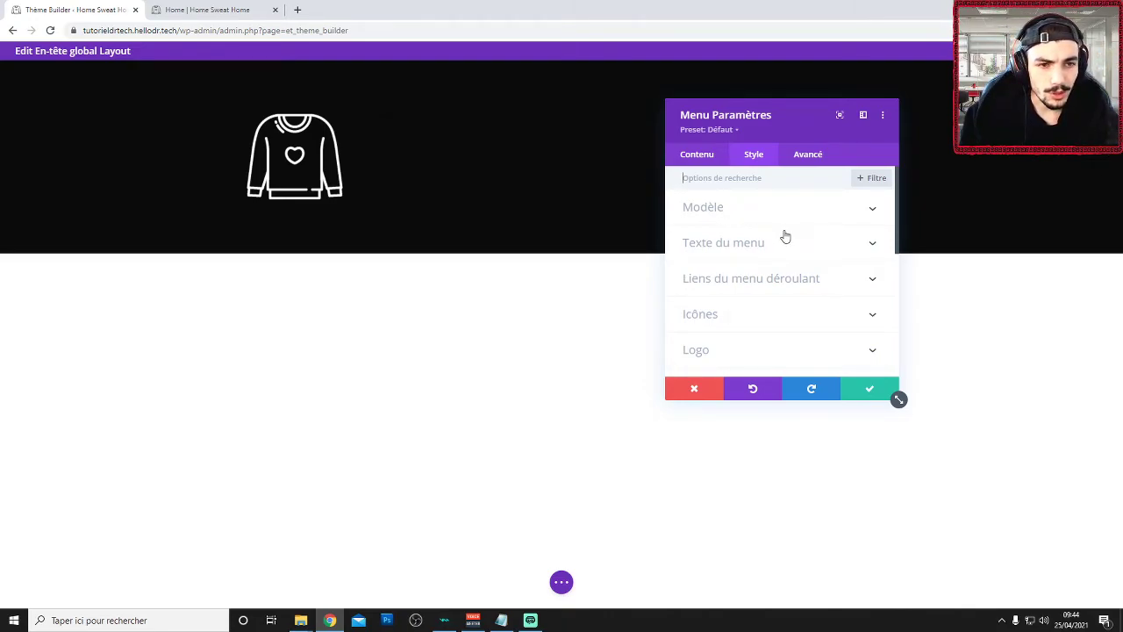
{"action": "left_click", "coordinate": [764, 220]}
{"action": "left_click", "coordinate": [758, 214]}
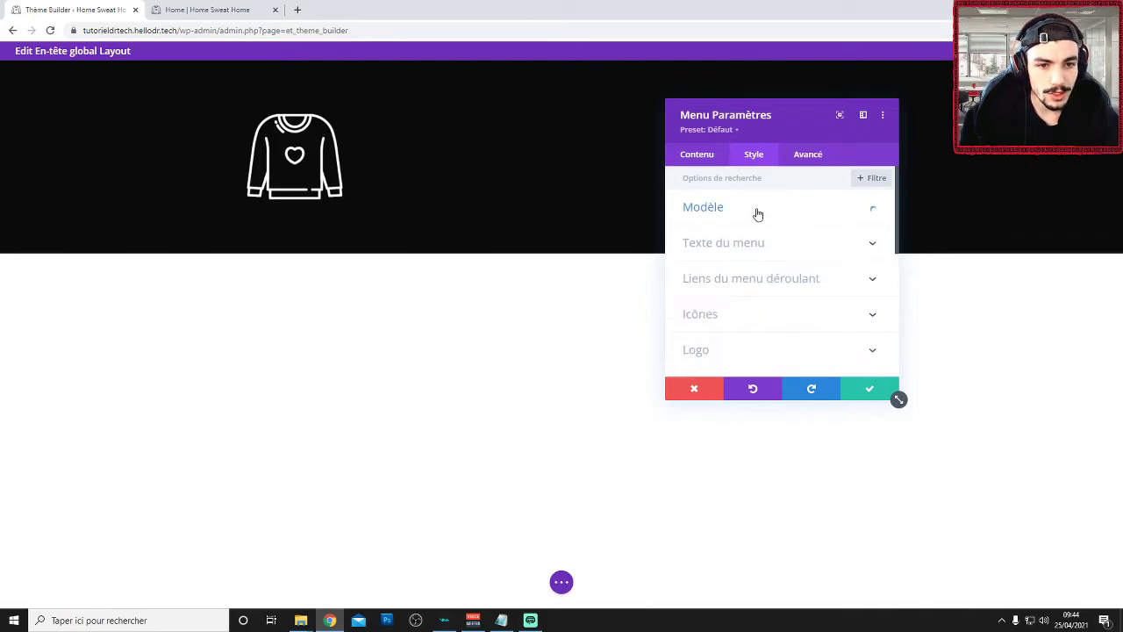
{"action": "left_click", "coordinate": [750, 252]}
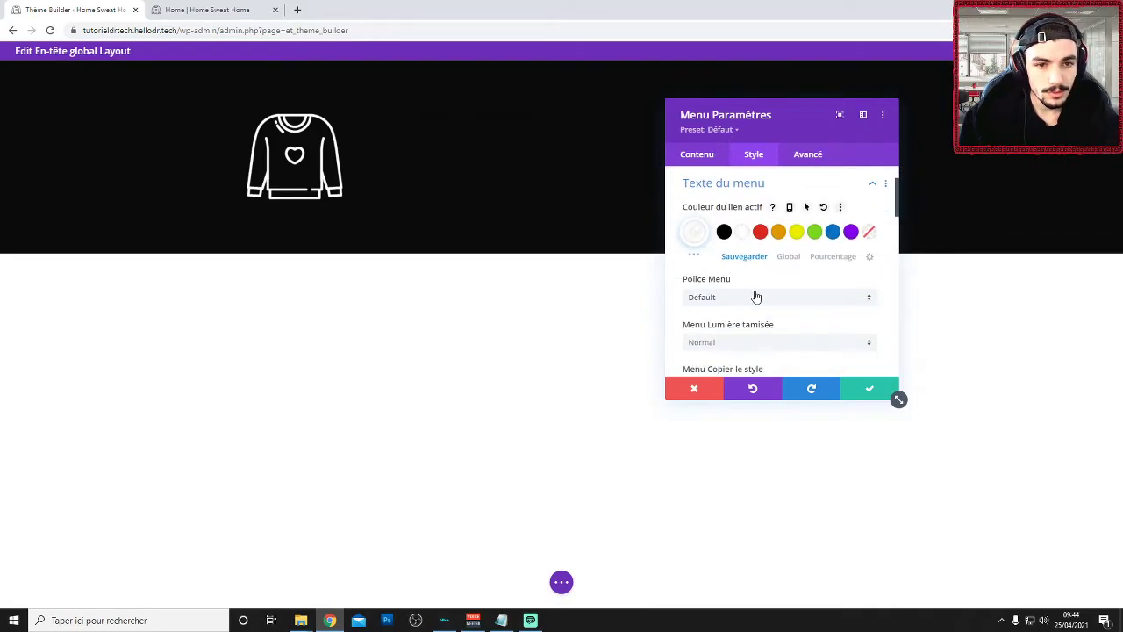
{"action": "scroll", "coordinate": [755, 296], "scroll_direction": "down", "scroll_amount": 2}
{"action": "left_click", "coordinate": [744, 327]}
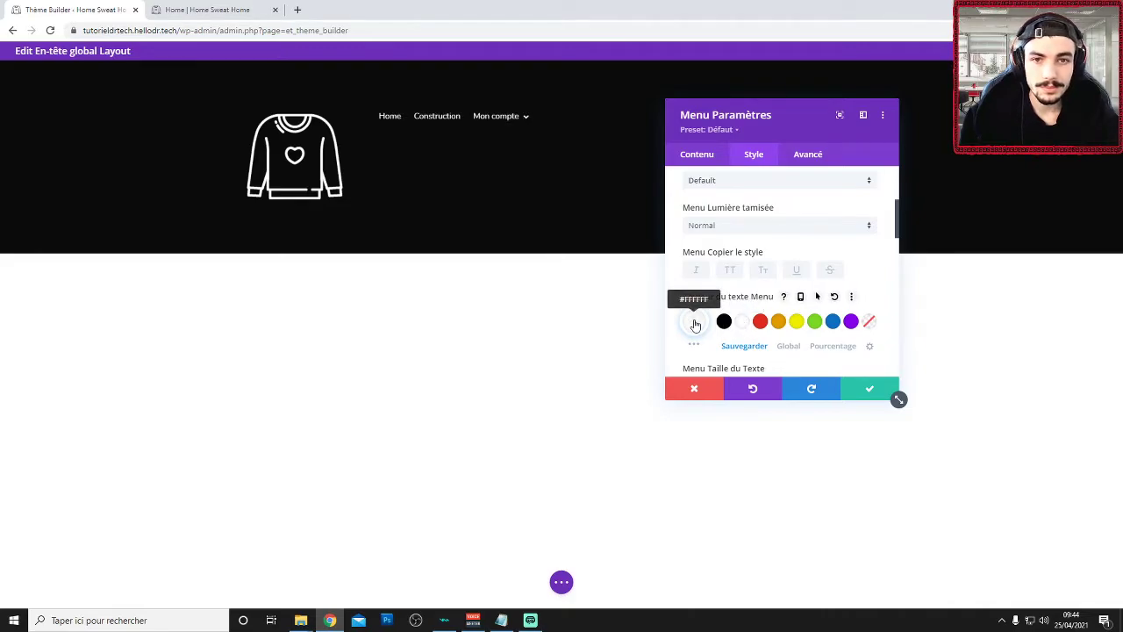
{"action": "left_click", "coordinate": [694, 325]}
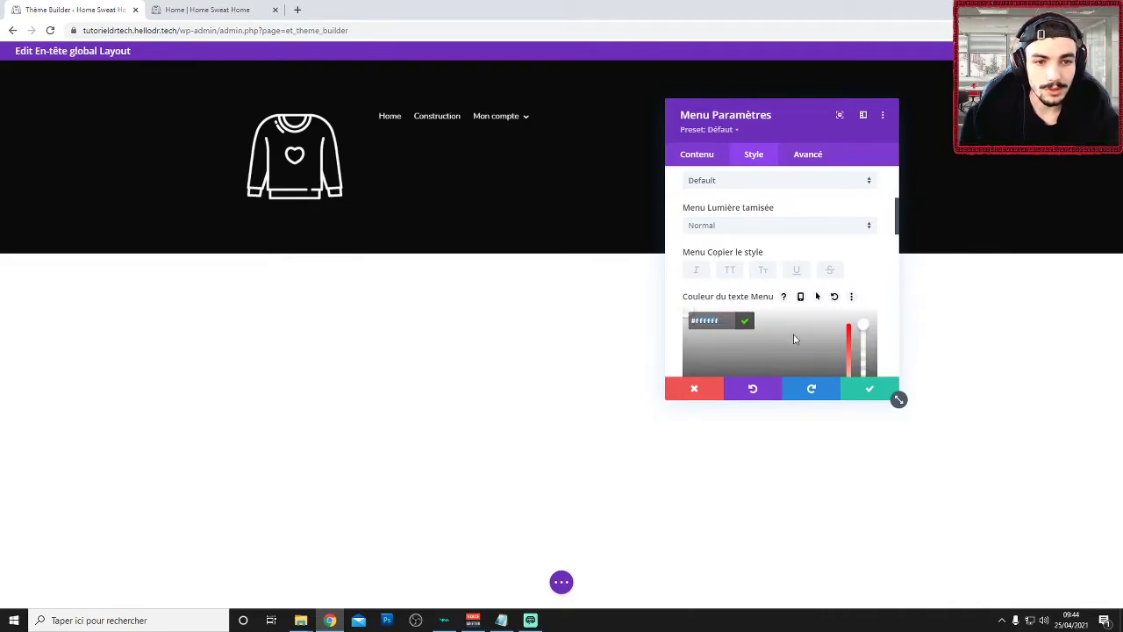
{"action": "left_click", "coordinate": [869, 390]}
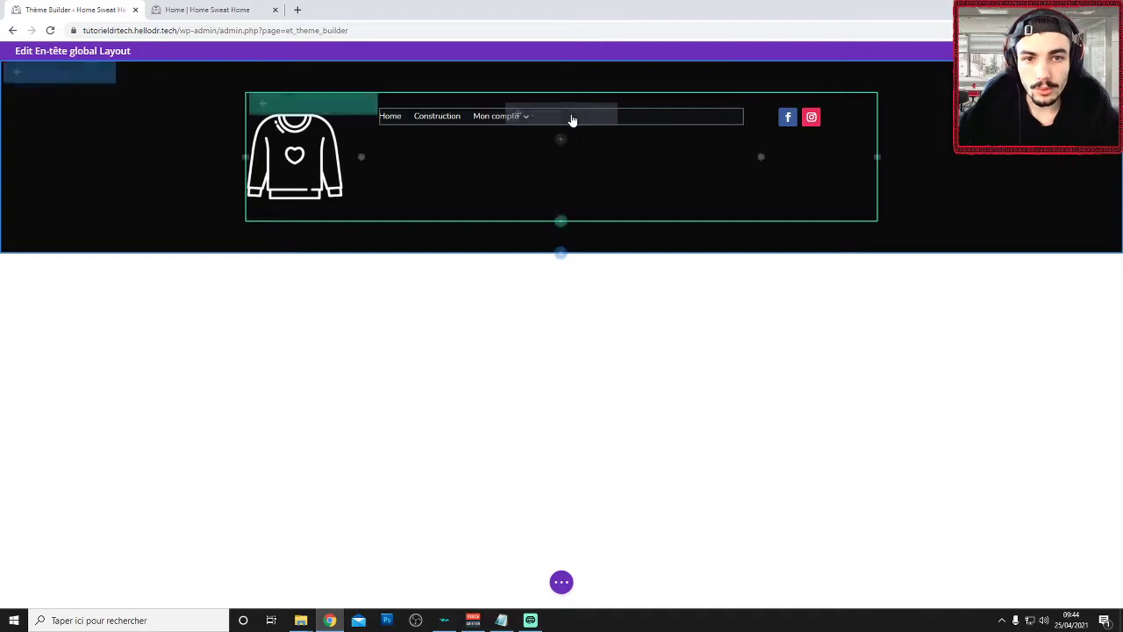
Set the active link colour in the Menu module's menu text style to red #e02b20 and save the module
{"action": "left_click", "coordinate": [532, 115]}
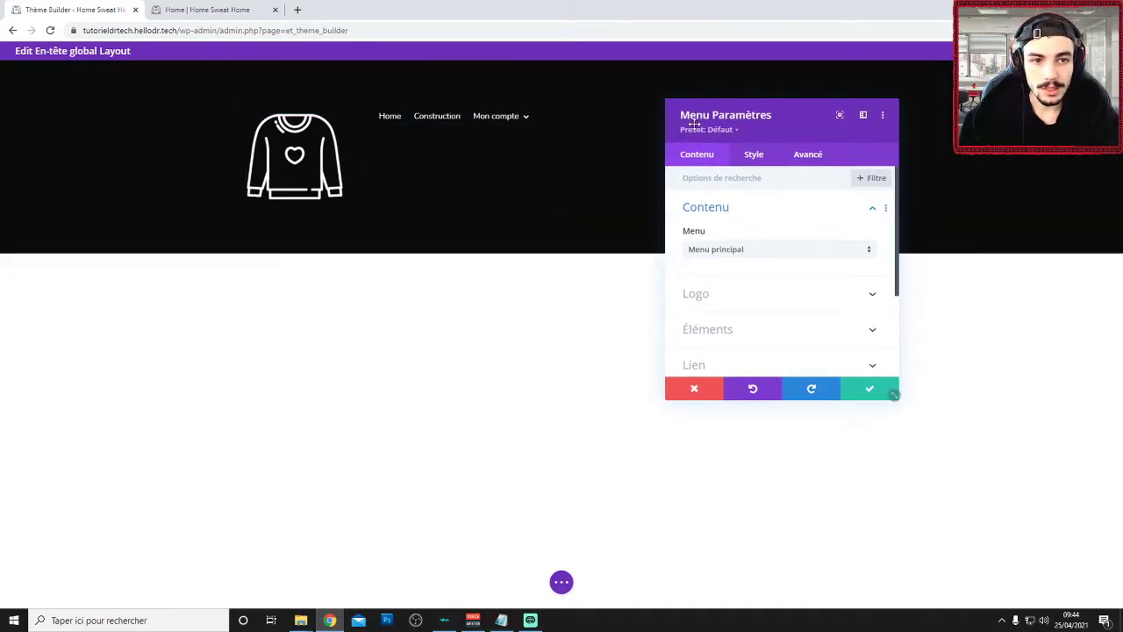
{"action": "left_click", "coordinate": [750, 155]}
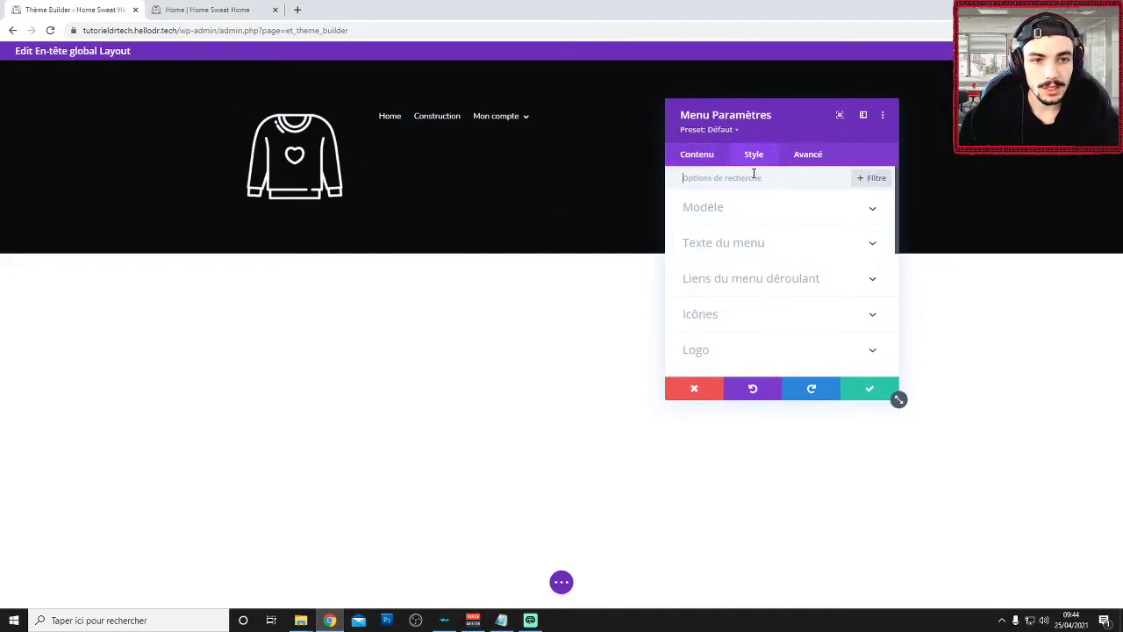
{"action": "left_click", "coordinate": [725, 244]}
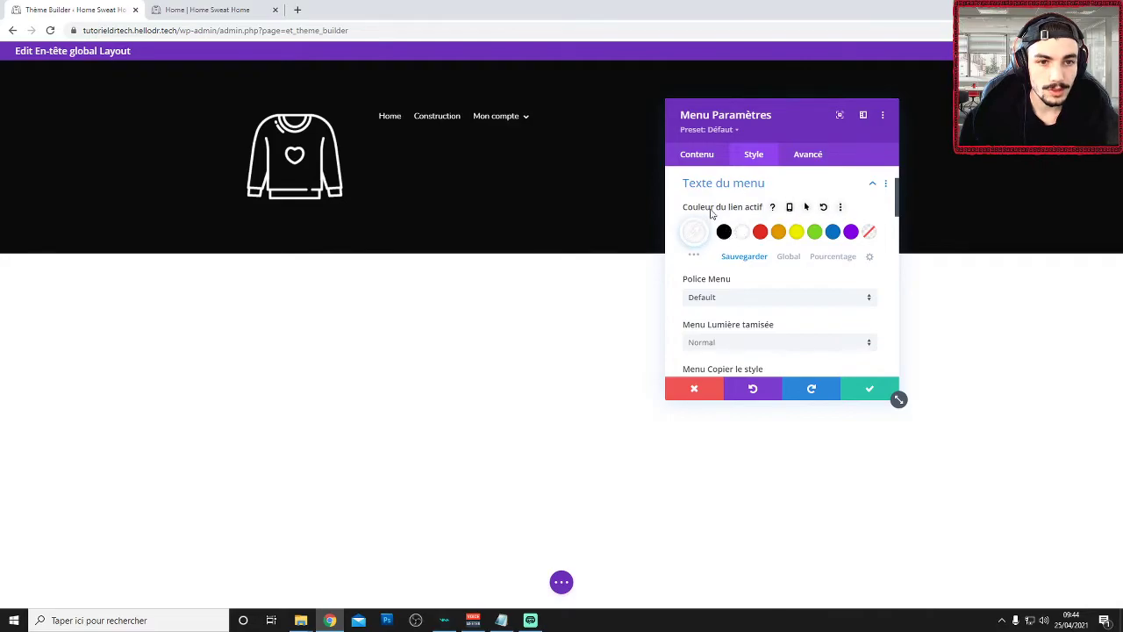
{"action": "scroll", "coordinate": [735, 211], "scroll_direction": "down", "scroll_amount": 1}
{"action": "scroll", "coordinate": [731, 237], "scroll_direction": "up", "scroll_amount": 2}
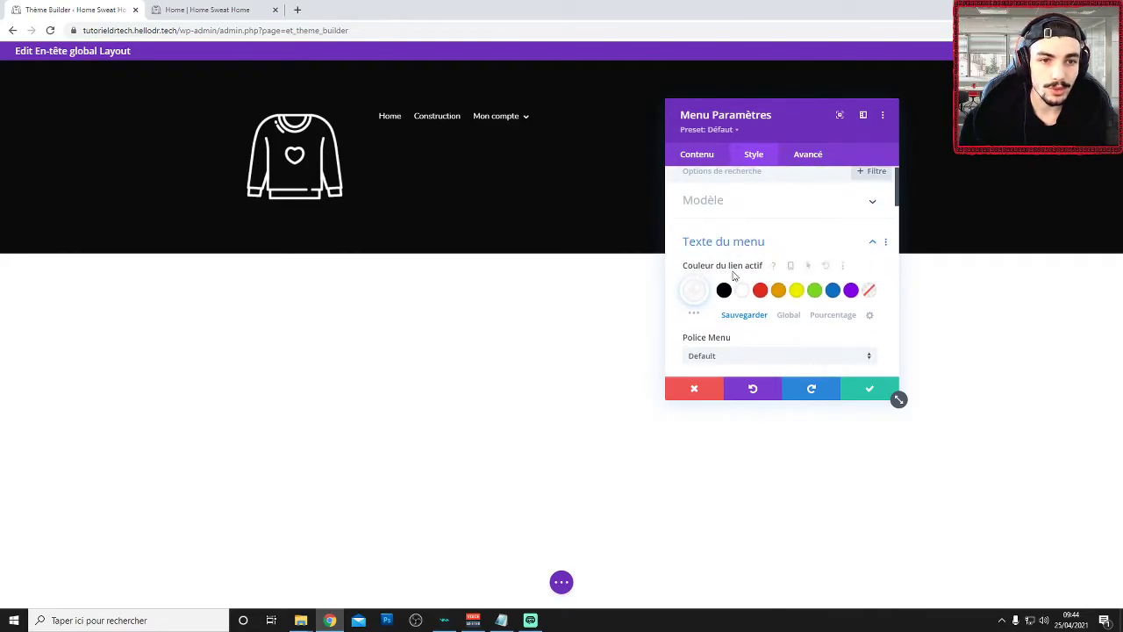
{"action": "scroll", "coordinate": [732, 272], "scroll_direction": "down", "scroll_amount": 3}
{"action": "scroll", "coordinate": [734, 270], "scroll_direction": "down", "scroll_amount": 1}
{"action": "scroll", "coordinate": [740, 271], "scroll_direction": "up", "scroll_amount": 2}
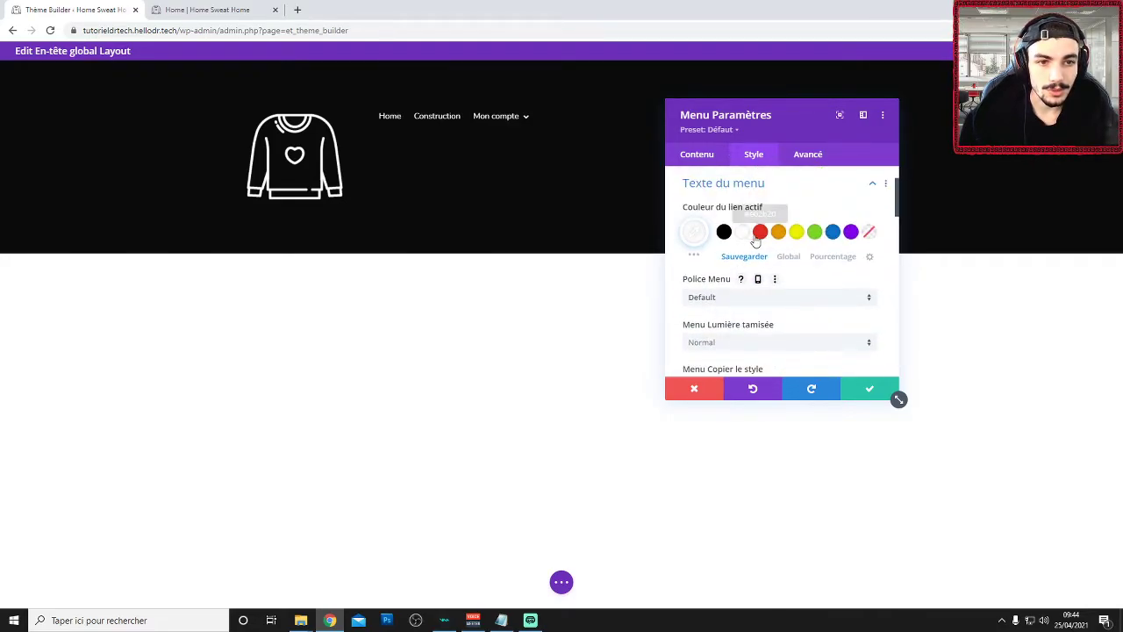
{"action": "left_click", "coordinate": [691, 234]}
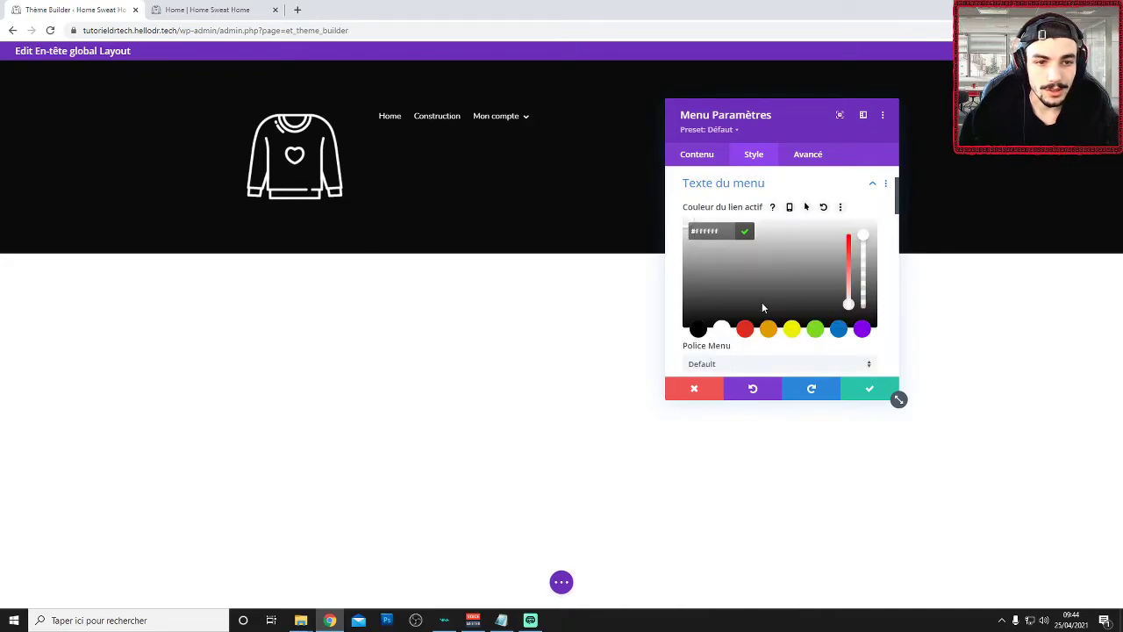
{"action": "left_click", "coordinate": [745, 328]}
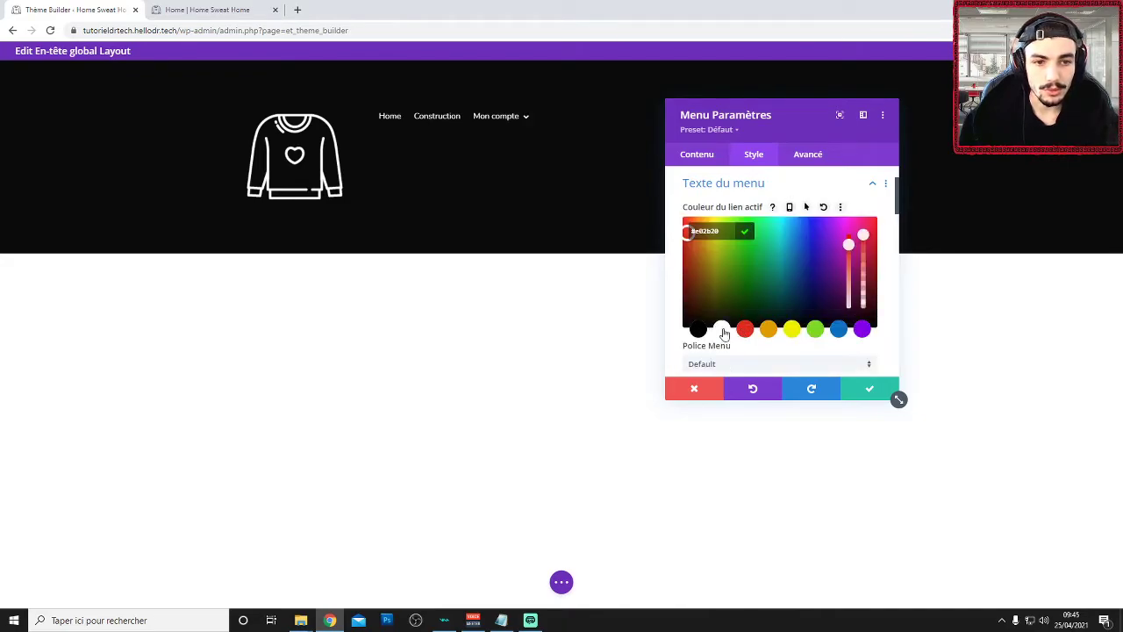
{"action": "left_click", "coordinate": [849, 391]}
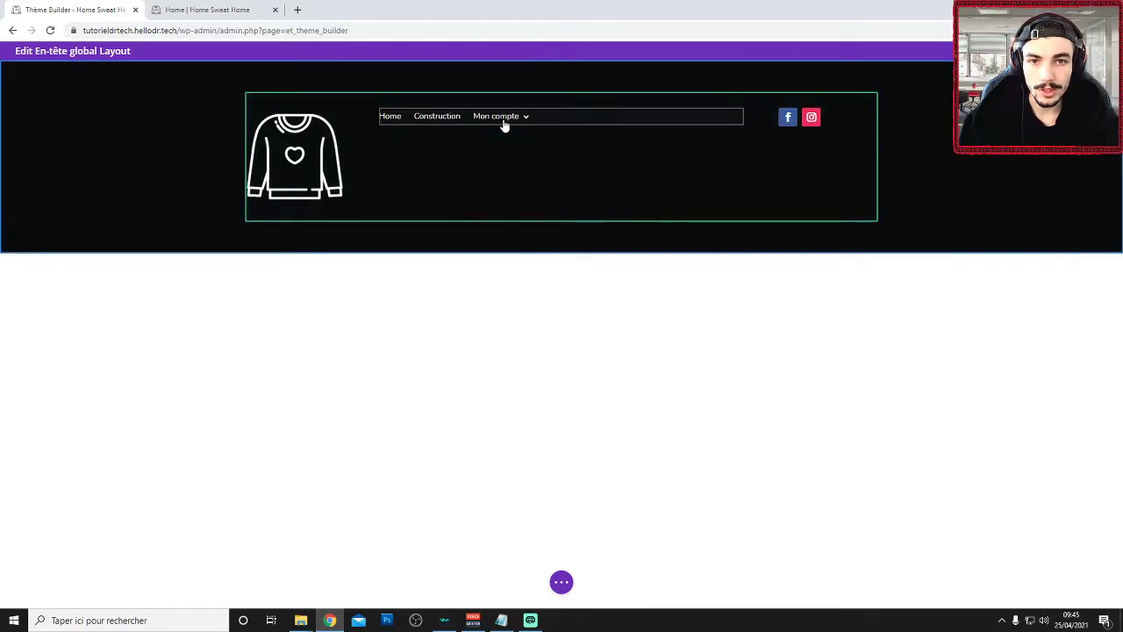
Try Menu module text sizes of 2em, 1.5em and 1em, settle on 1.3em, and set the menu letter spacing to 0.1em
{"action": "left_click", "coordinate": [531, 115]}
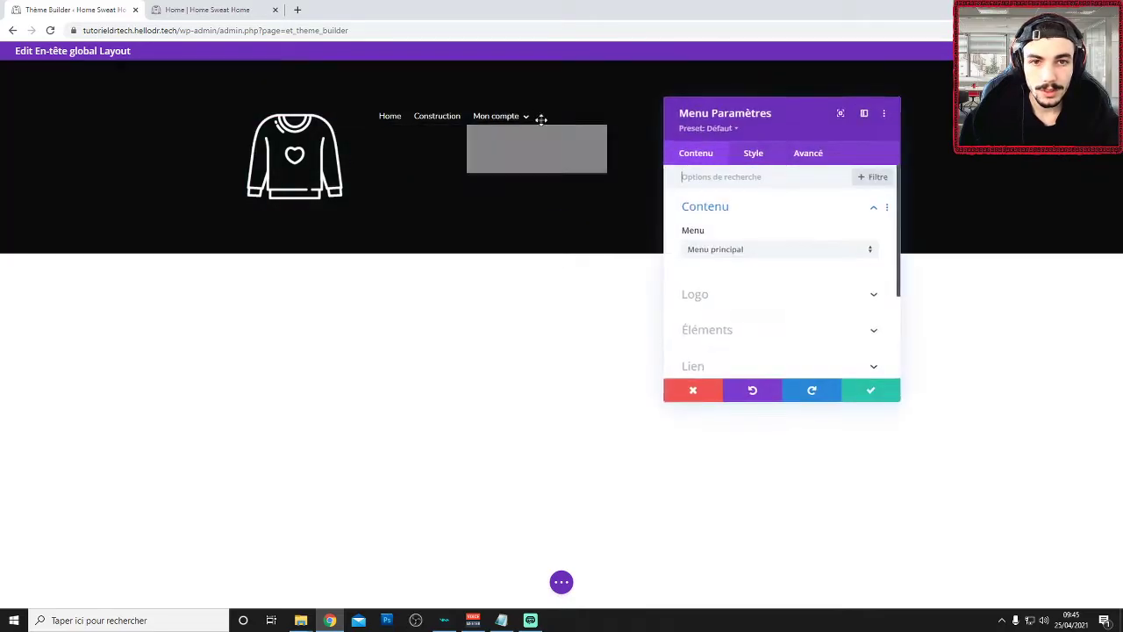
{"action": "left_click", "coordinate": [753, 155]}
{"action": "left_click", "coordinate": [717, 245]}
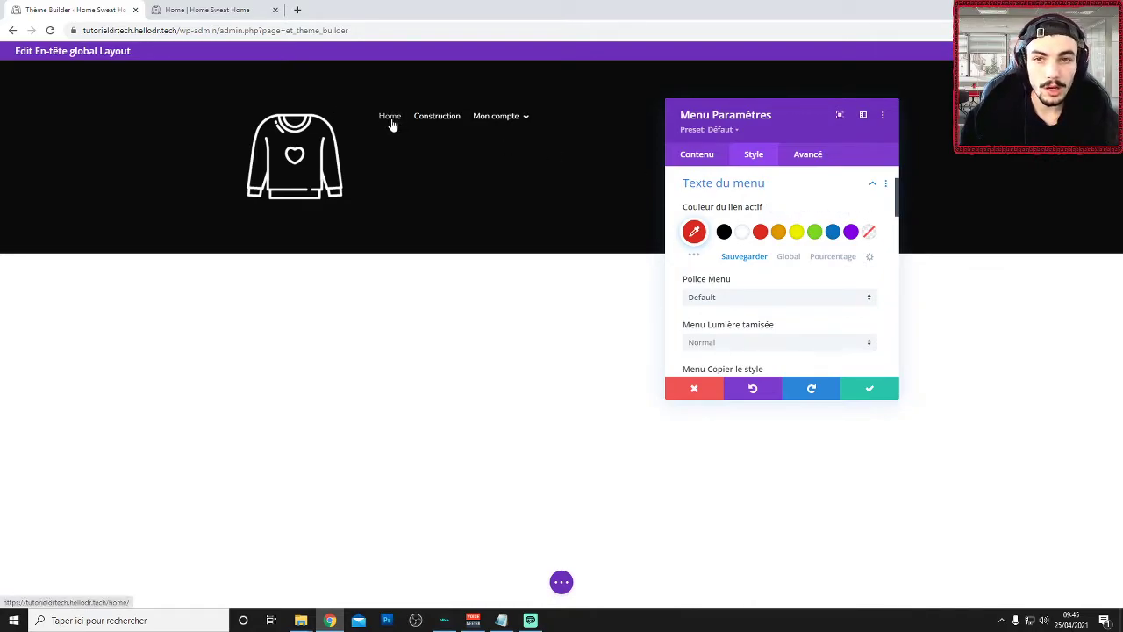
{"action": "scroll", "coordinate": [812, 260], "scroll_direction": "down", "scroll_amount": 2}
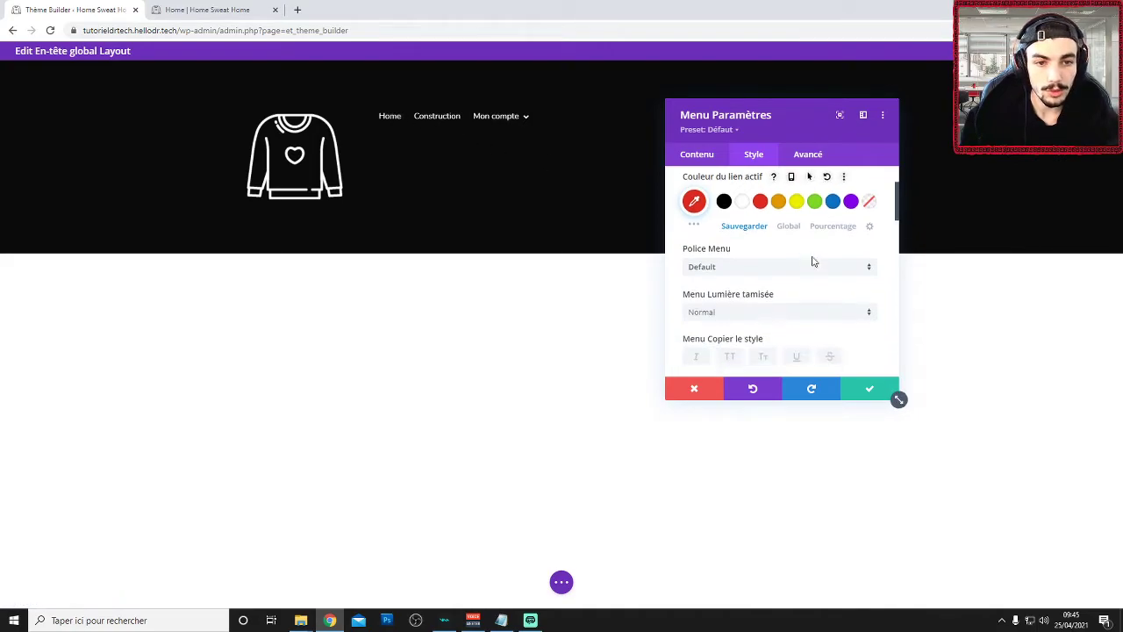
{"action": "scroll", "coordinate": [706, 251], "scroll_direction": "down", "scroll_amount": 1}
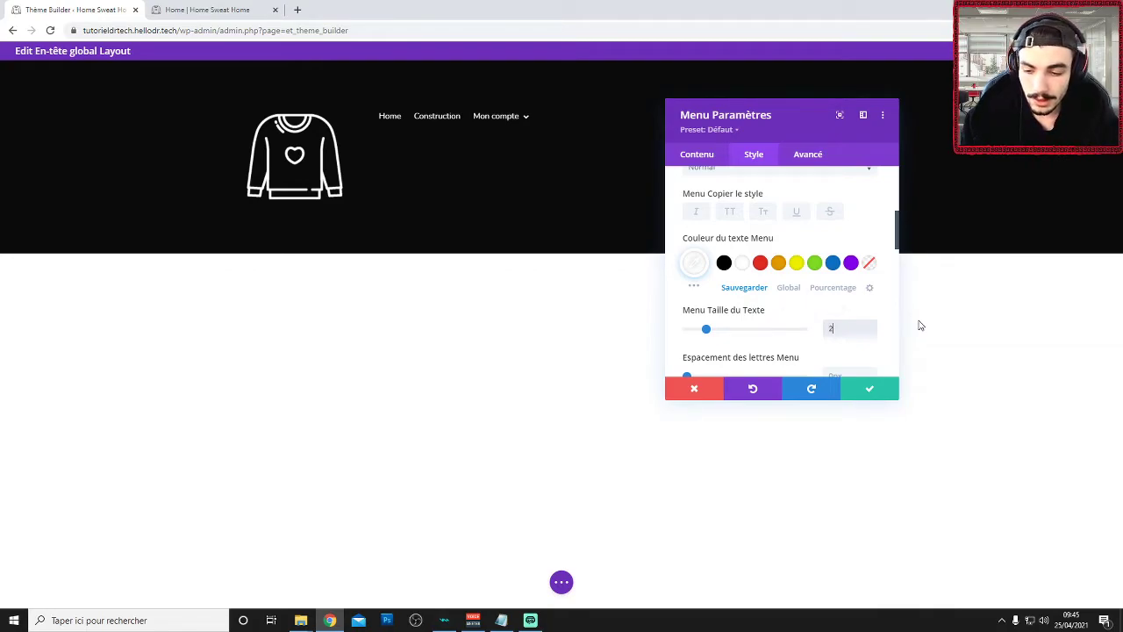
{"action": "type", "text": "pxem"}
{"action": "key", "text": "Left"}
{"action": "key", "text": "Left"}
{"action": "key", "text": "BackSpace"}
{"action": "key", "text": "BackSpace"}
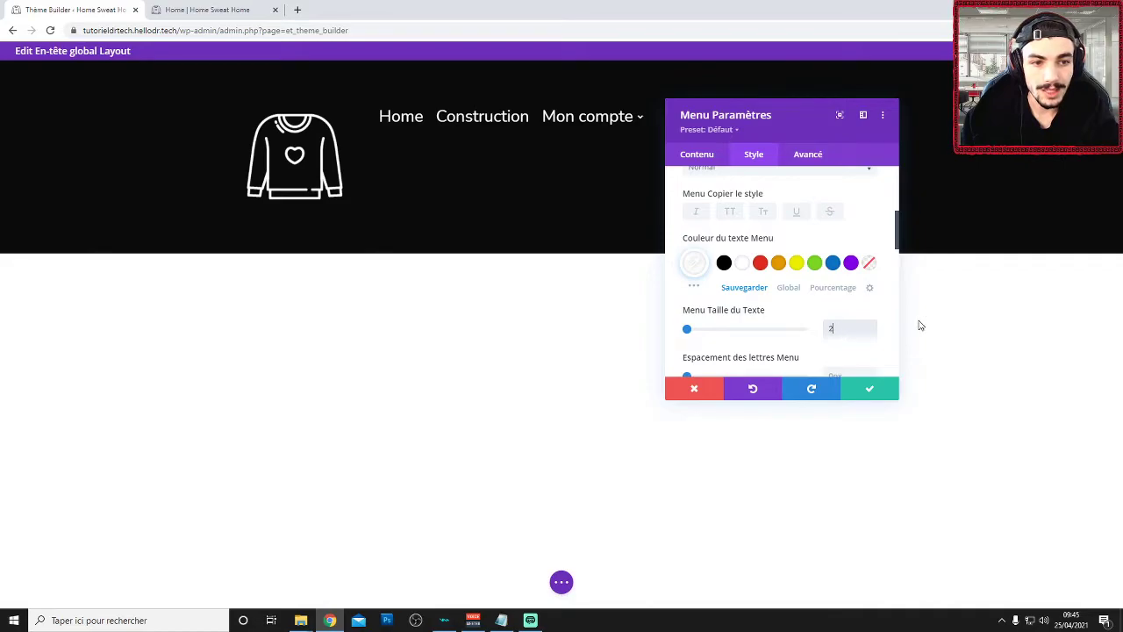
{"action": "type", "text": "1.5em"}
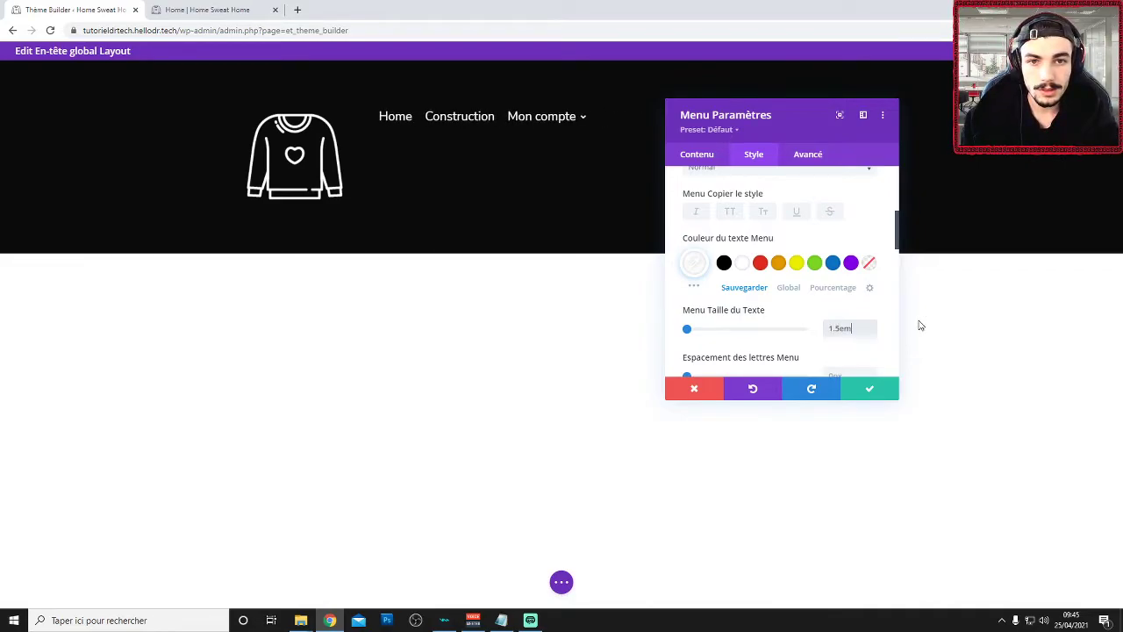
{"action": "type", "text": "1em"}
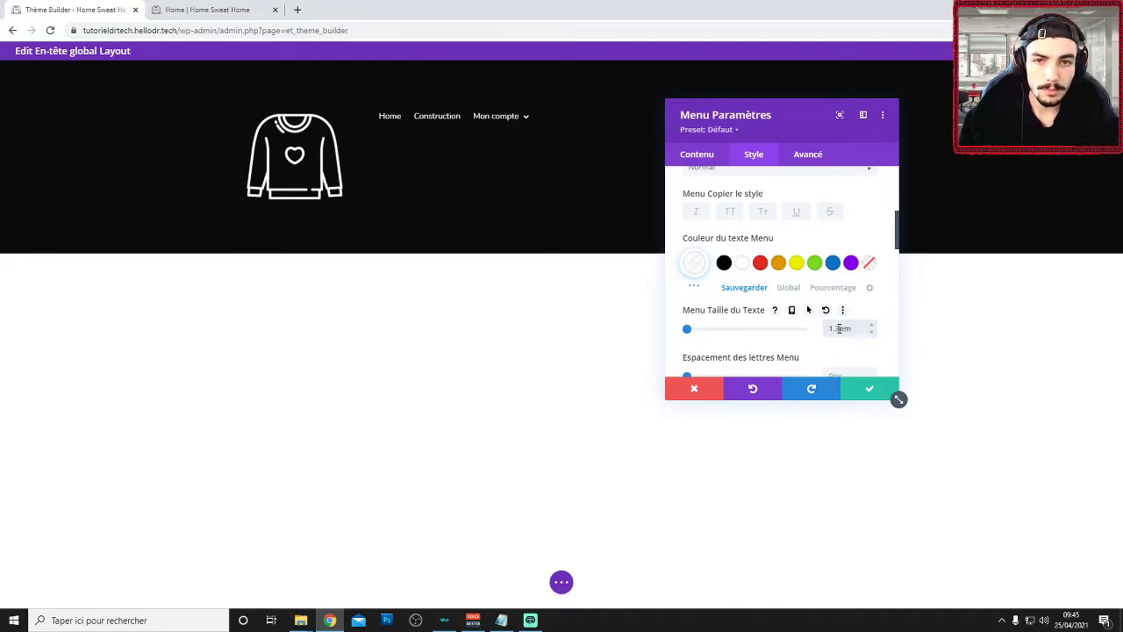
{"action": "scroll", "coordinate": [816, 311], "scroll_direction": "down", "scroll_amount": 1}
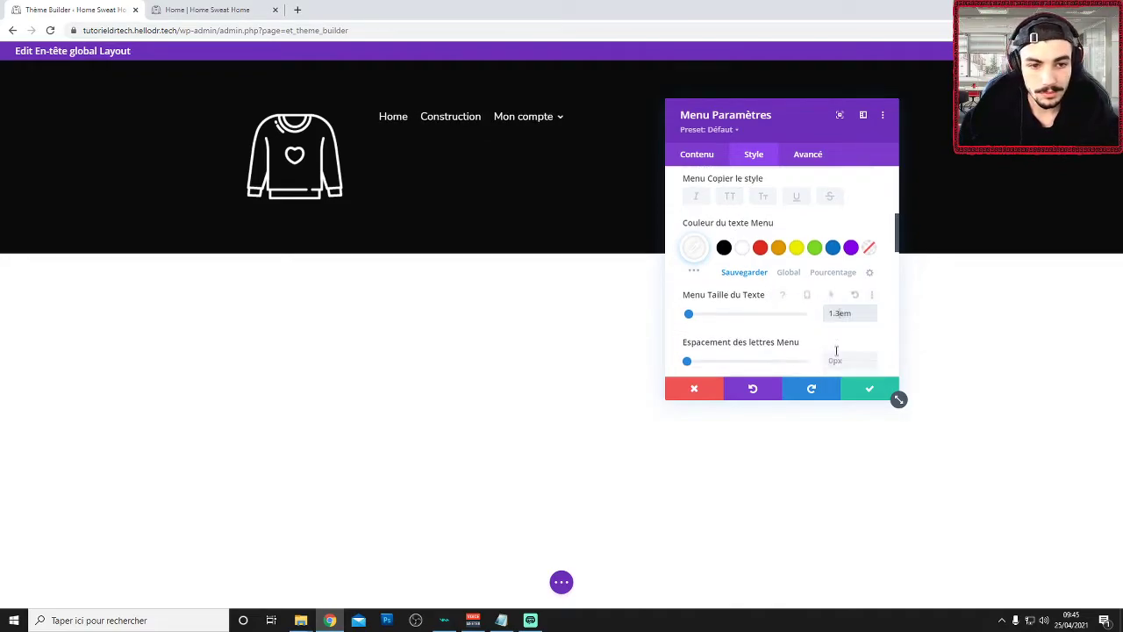
{"action": "left_click", "coordinate": [845, 317]}
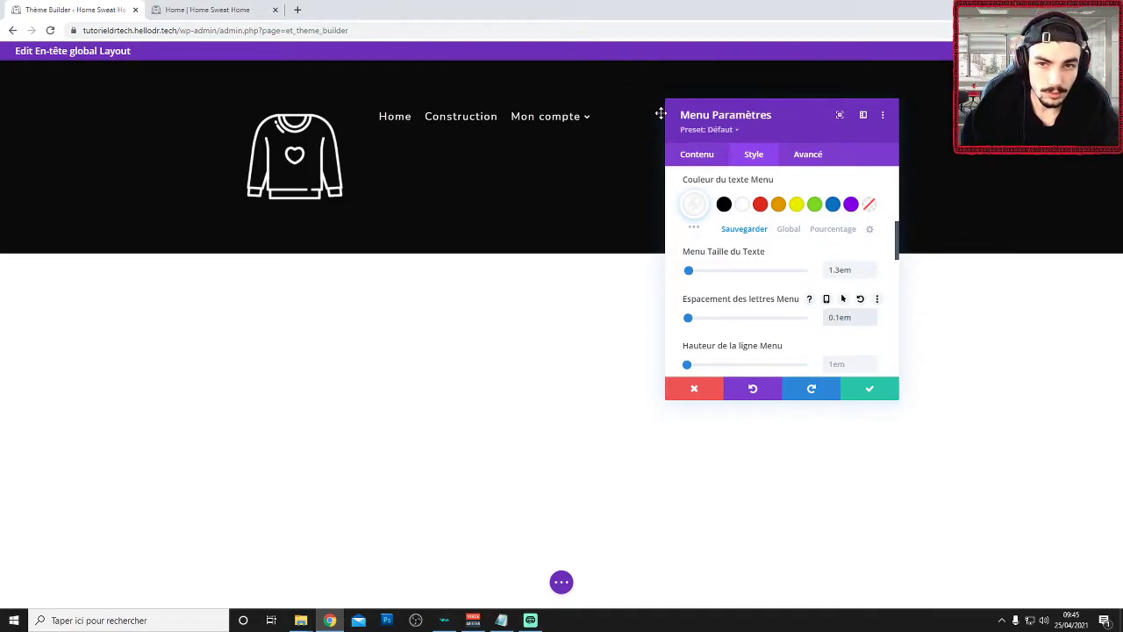
Change the Menu module's menu font to Amatic SC
{"action": "scroll", "coordinate": [862, 328], "scroll_direction": "down", "scroll_amount": 2}
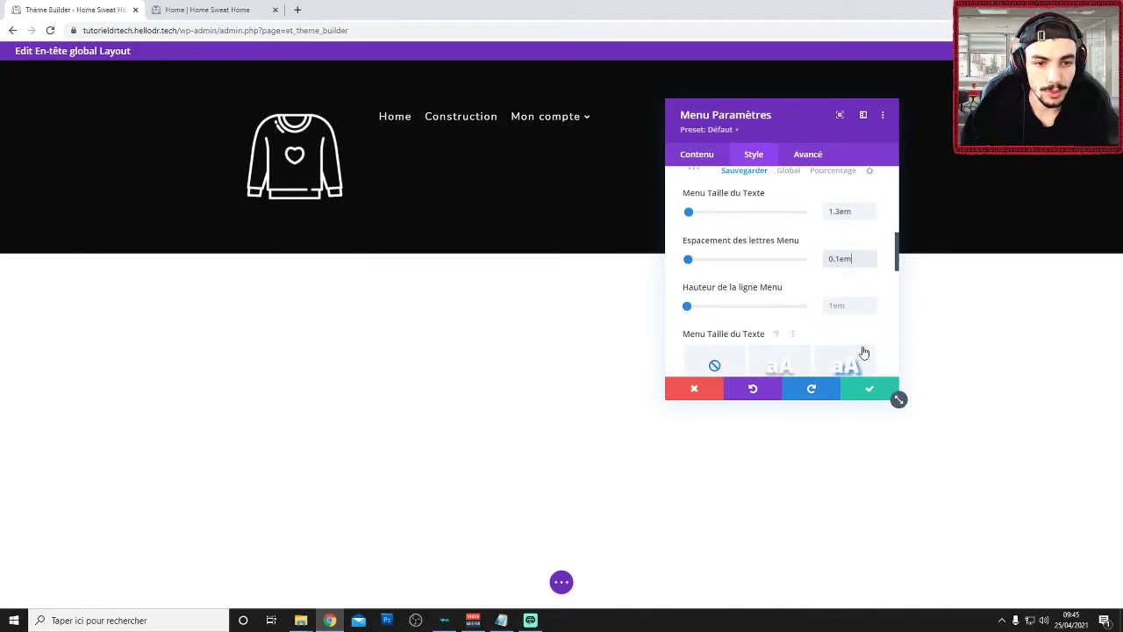
{"action": "scroll", "coordinate": [862, 351], "scroll_direction": "down", "scroll_amount": 2}
{"action": "scroll", "coordinate": [834, 318], "scroll_direction": "up", "scroll_amount": 5}
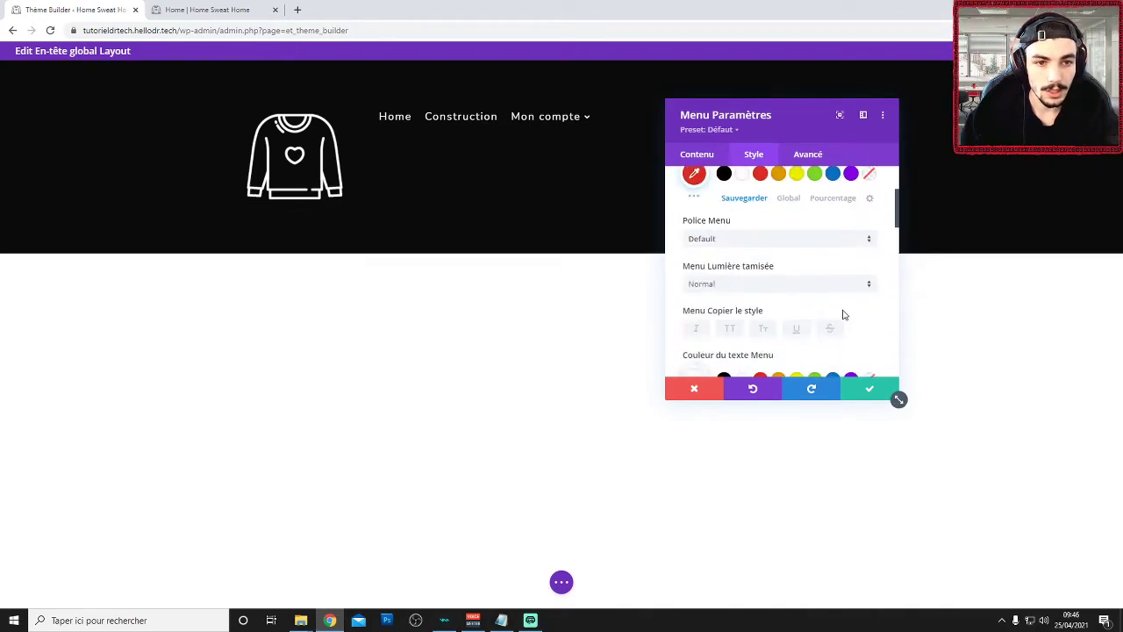
{"action": "left_click", "coordinate": [717, 243]}
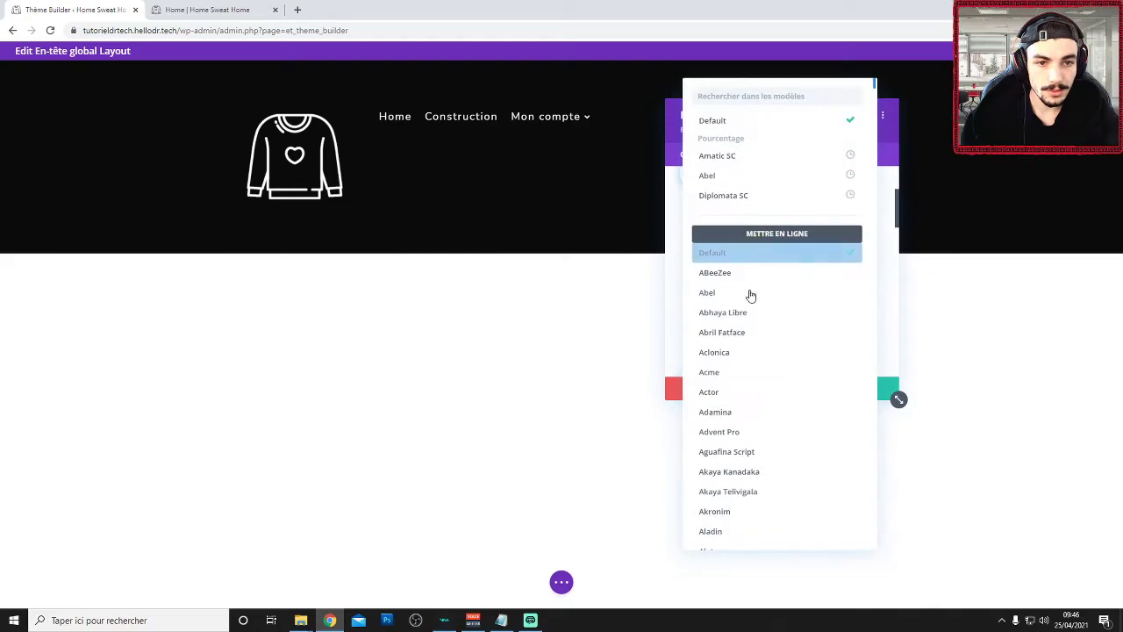
{"action": "scroll", "coordinate": [782, 390], "scroll_direction": "down", "scroll_amount": 5}
{"action": "scroll", "coordinate": [782, 390], "scroll_direction": "down", "scroll_amount": 4}
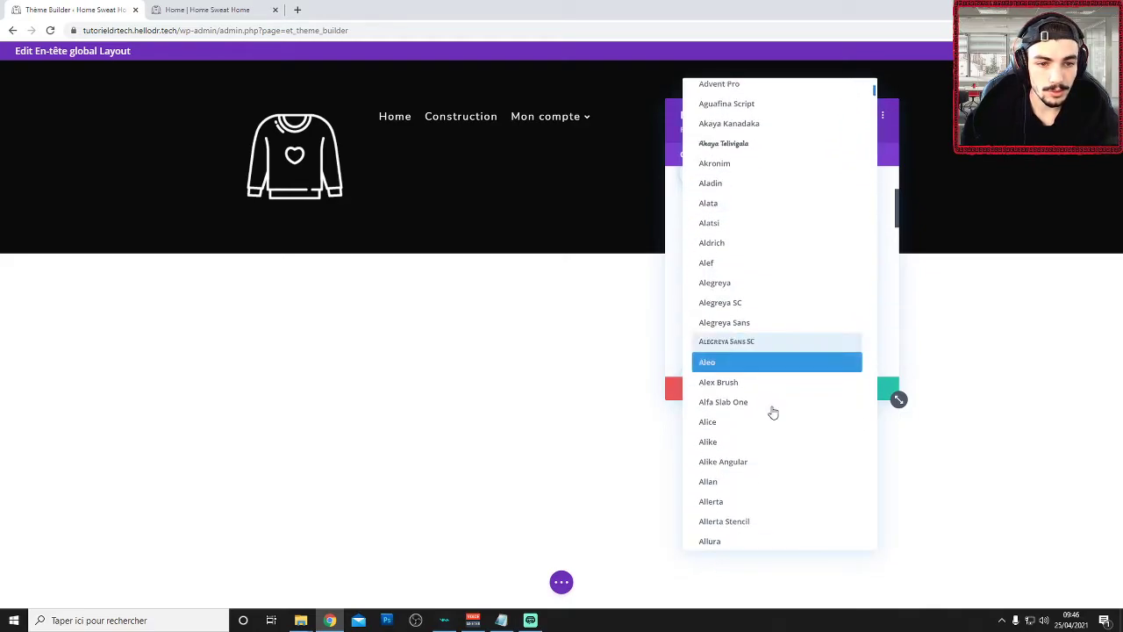
{"action": "scroll", "coordinate": [752, 436], "scroll_direction": "down", "scroll_amount": 3}
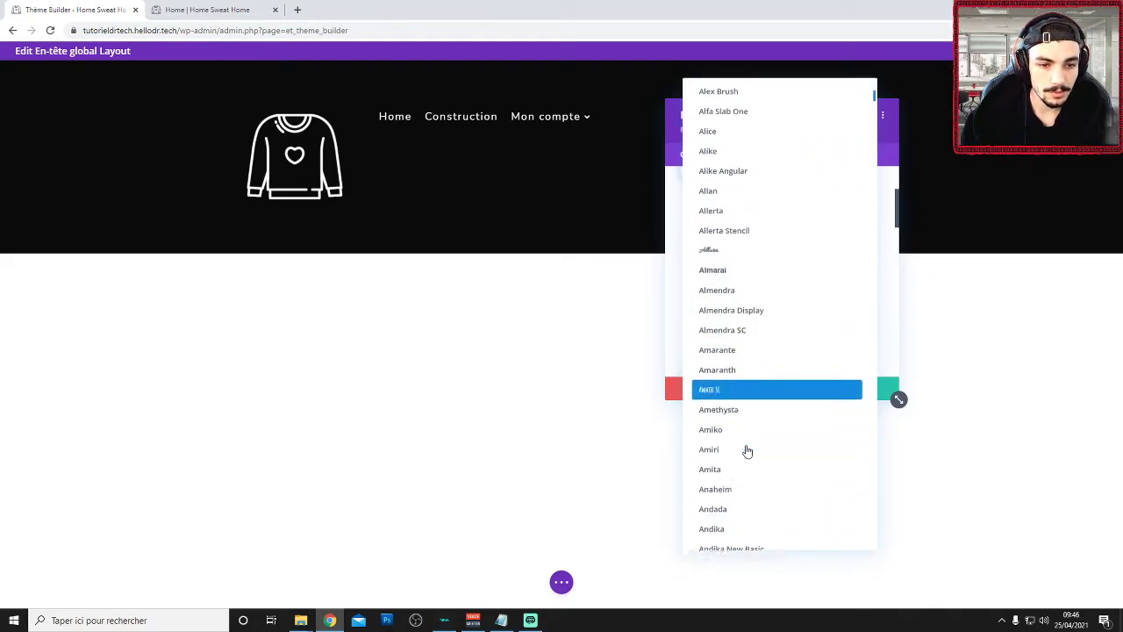
{"action": "left_click", "coordinate": [724, 395]}
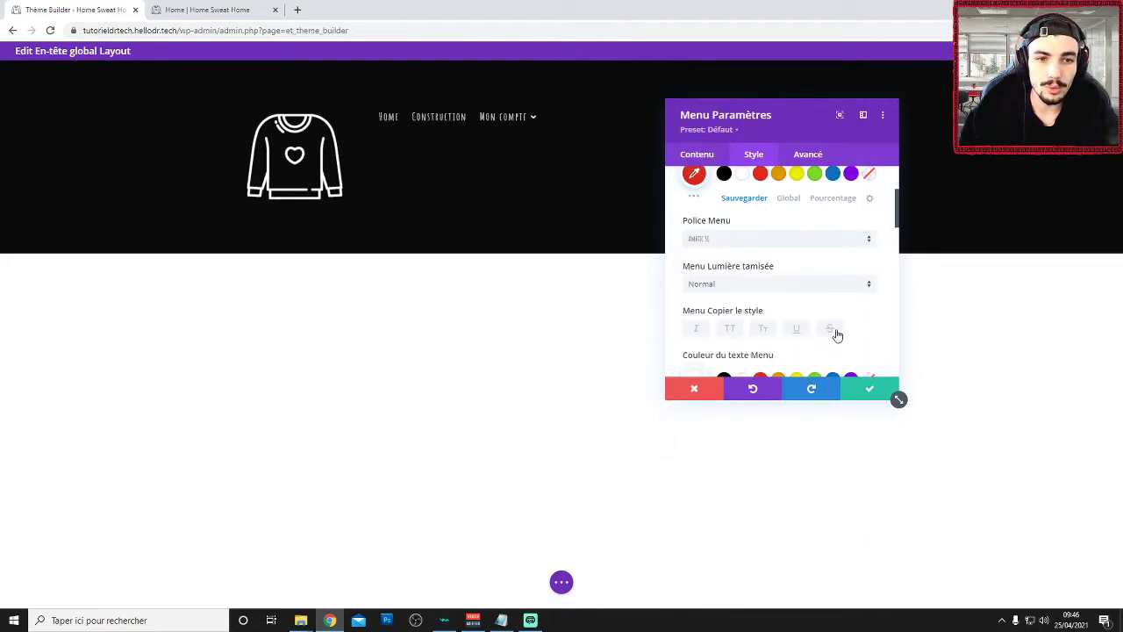
Set the menu text size to 2em and the menu letter spacing to 0.2em, and save the Menu module
{"action": "scroll", "coordinate": [836, 333], "scroll_direction": "up", "scroll_amount": 2}
{"action": "scroll", "coordinate": [821, 276], "scroll_direction": "down", "scroll_amount": 2}
{"action": "scroll", "coordinate": [784, 303], "scroll_direction": "down", "scroll_amount": 4}
{"action": "left_click_drag", "start_coordinate": [839, 276], "coordinate": [783, 274]}
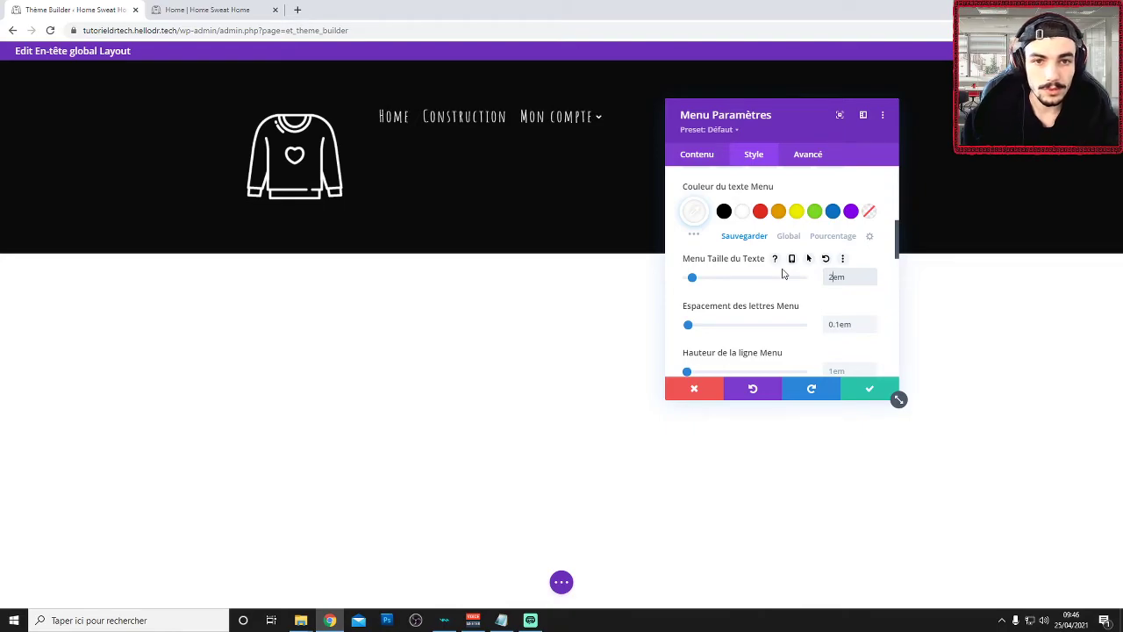
{"action": "left_click", "coordinate": [841, 329]}
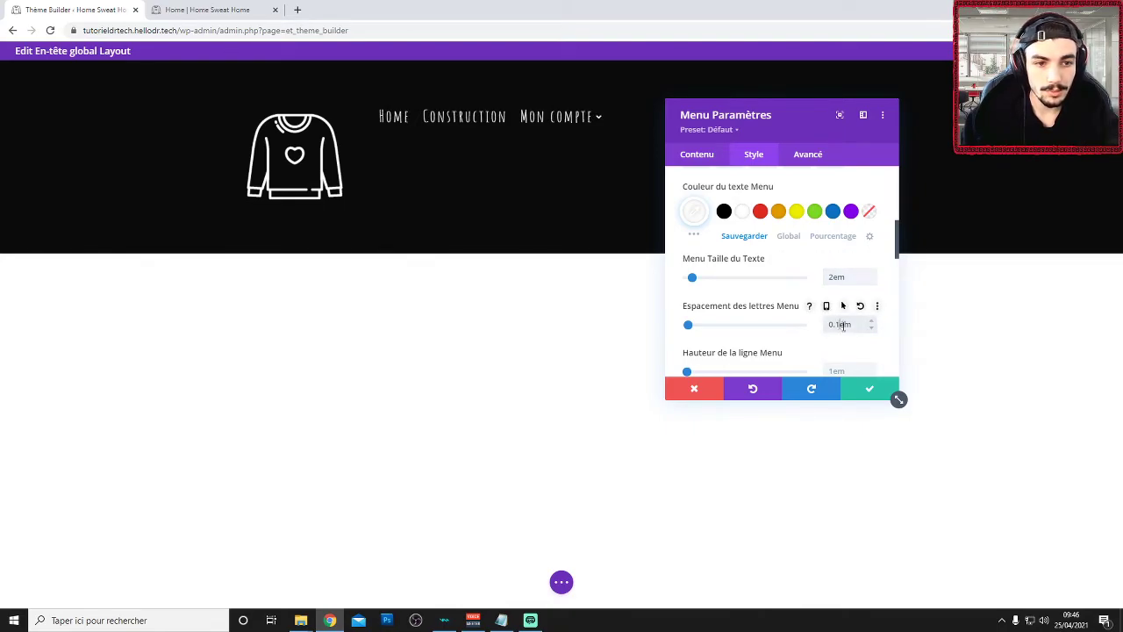
{"action": "type", "text": "2"}
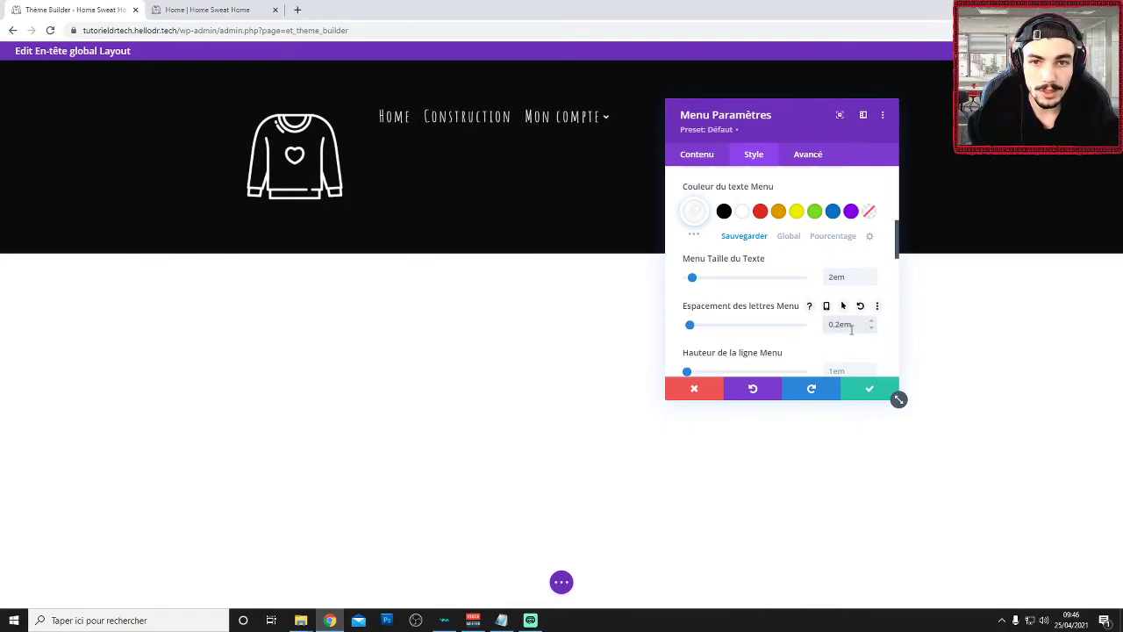
{"action": "left_click", "coordinate": [863, 393]}
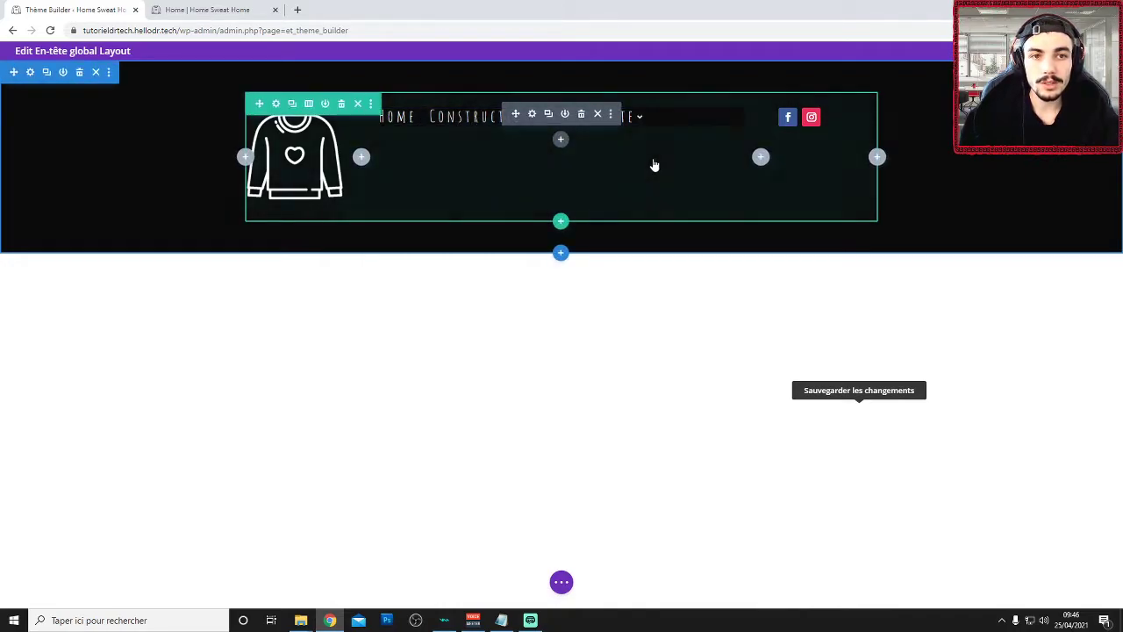
Centre the text alignment of the Menu module's menu text and save the module
{"action": "left_click", "coordinate": [532, 116]}
{"action": "scroll", "coordinate": [780, 281], "scroll_direction": "down", "scroll_amount": 2}
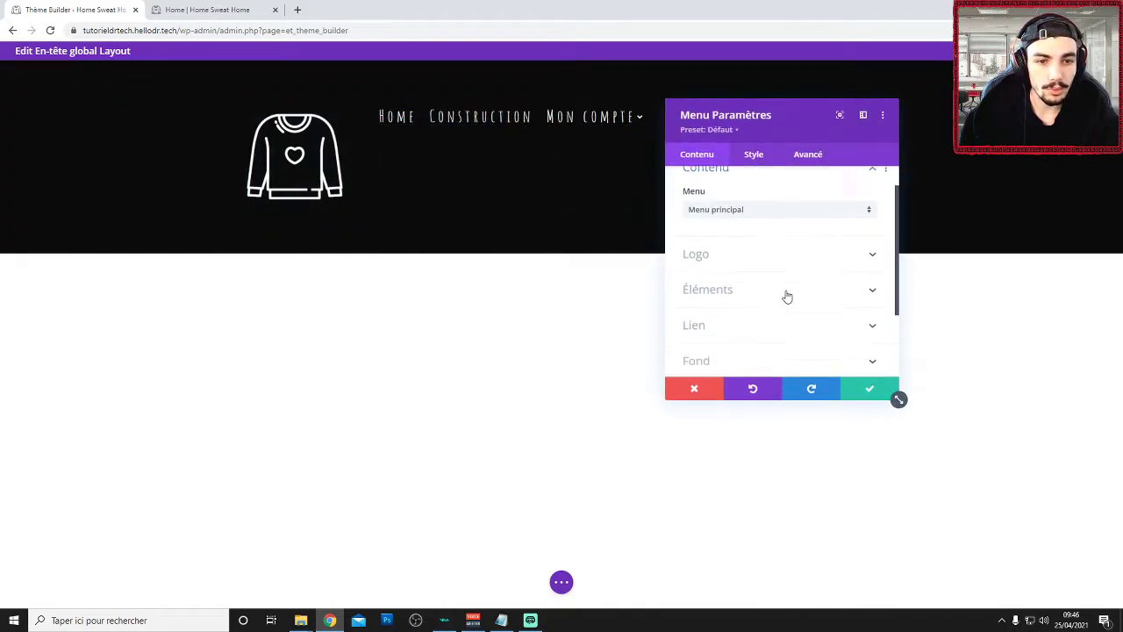
{"action": "scroll", "coordinate": [751, 235], "scroll_direction": "up", "scroll_amount": 2}
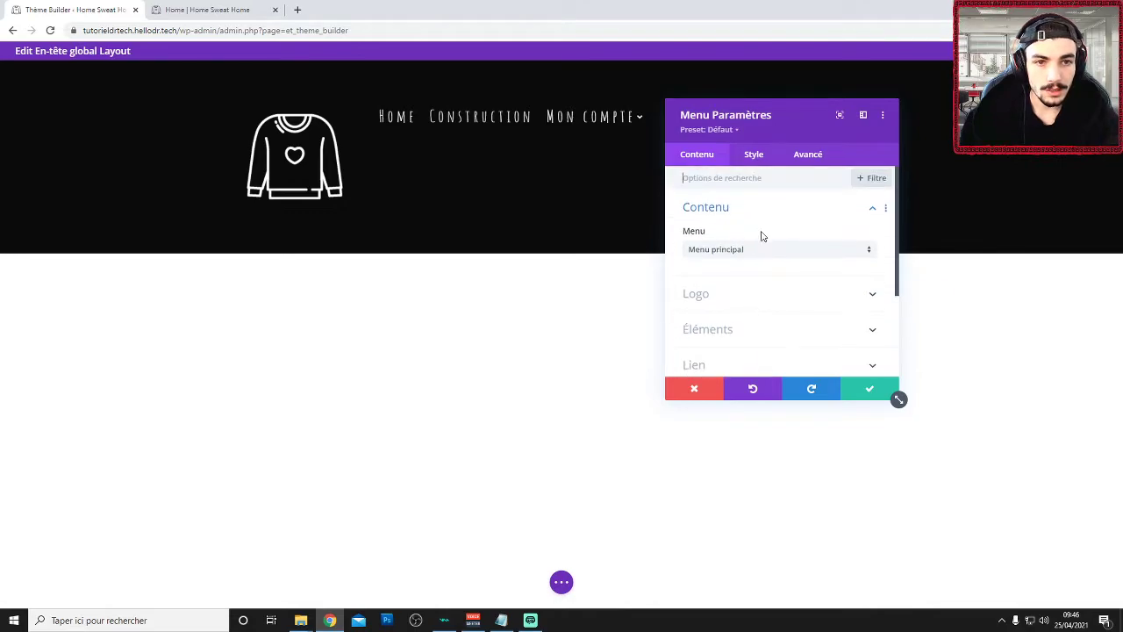
{"action": "left_click", "coordinate": [753, 154]}
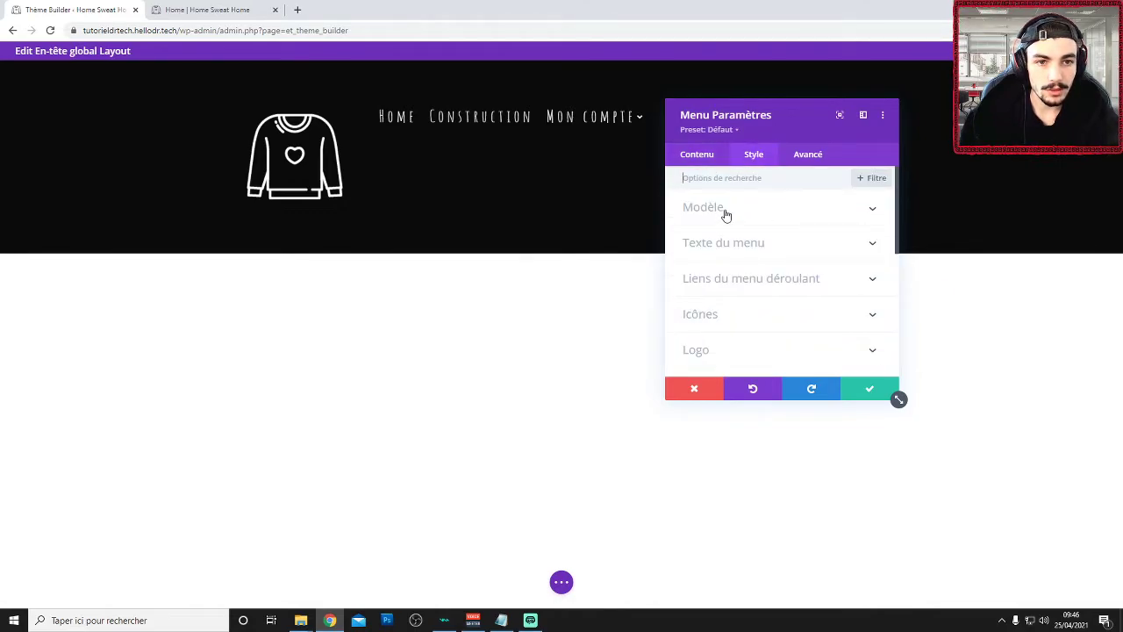
{"action": "left_click", "coordinate": [725, 215]}
{"action": "left_click", "coordinate": [725, 215]}
{"action": "left_click", "coordinate": [743, 249]}
{"action": "scroll", "coordinate": [782, 271], "scroll_direction": "down", "scroll_amount": 2}
{"action": "scroll", "coordinate": [783, 274], "scroll_direction": "down", "scroll_amount": 6}
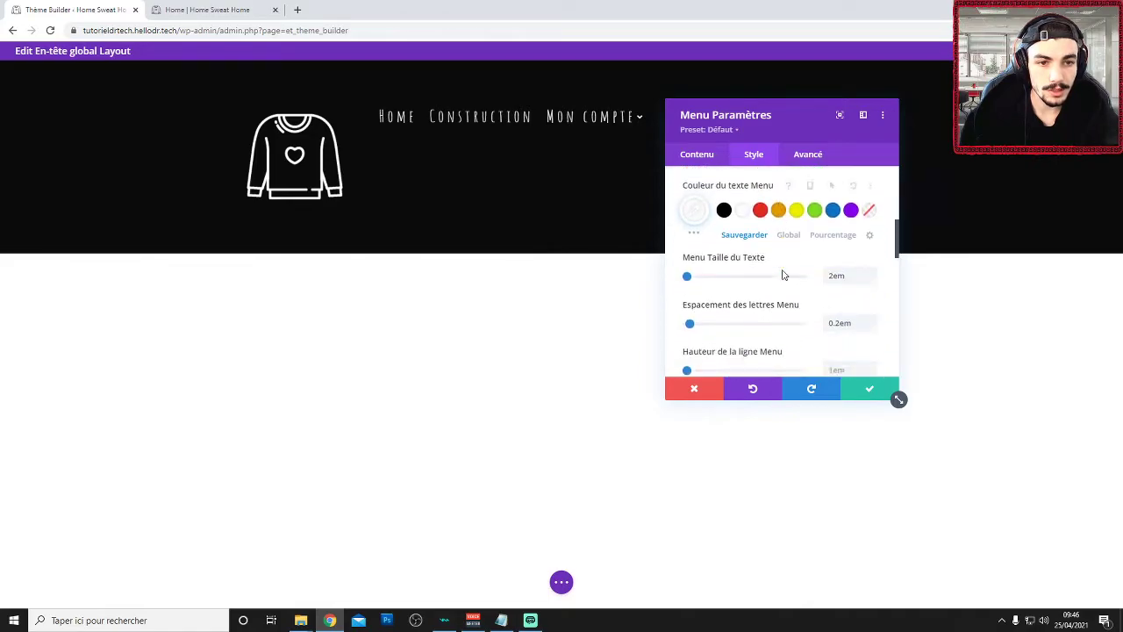
{"action": "scroll", "coordinate": [780, 279], "scroll_direction": "down", "scroll_amount": 2}
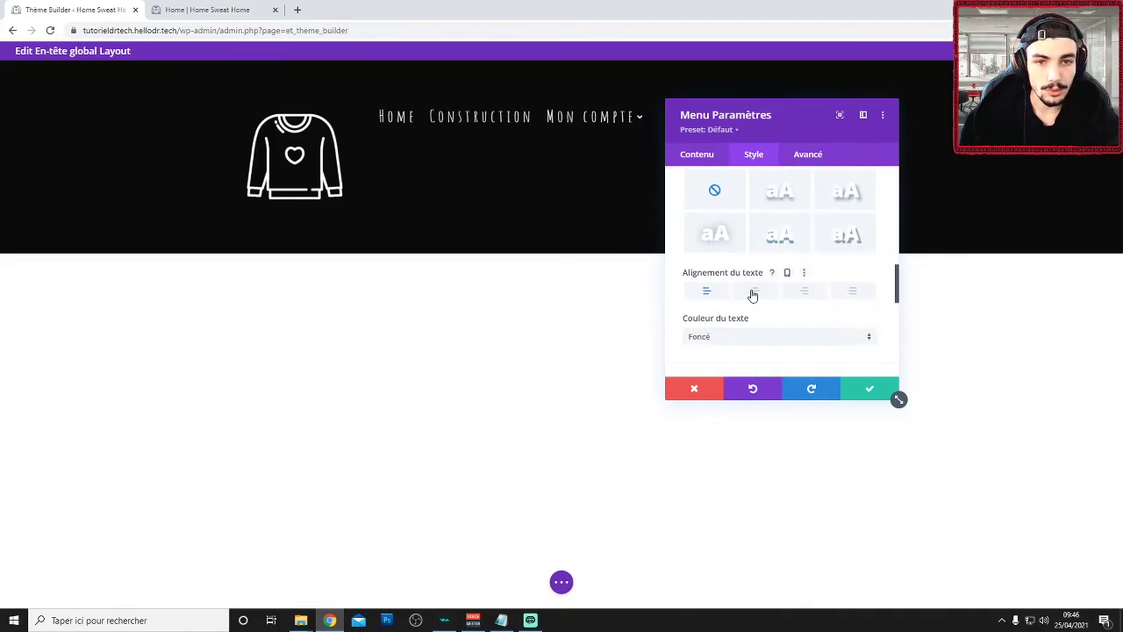
{"action": "left_click", "coordinate": [752, 295]}
{"action": "left_click_drag", "start_coordinate": [787, 135], "coordinate": [798, 252]}
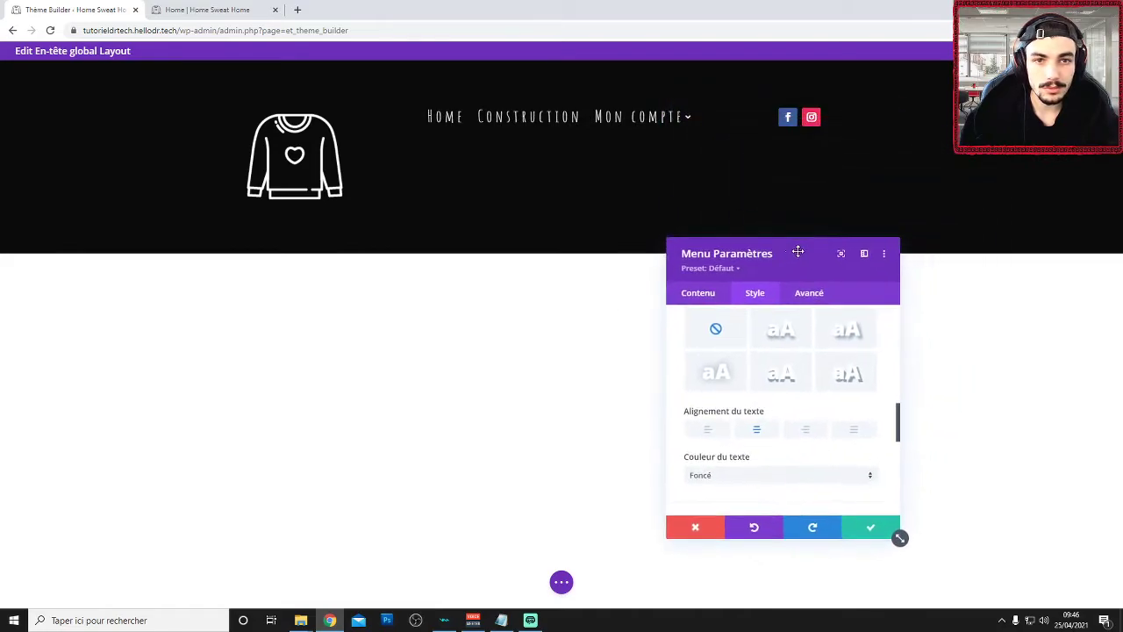
{"action": "left_click", "coordinate": [888, 529]}
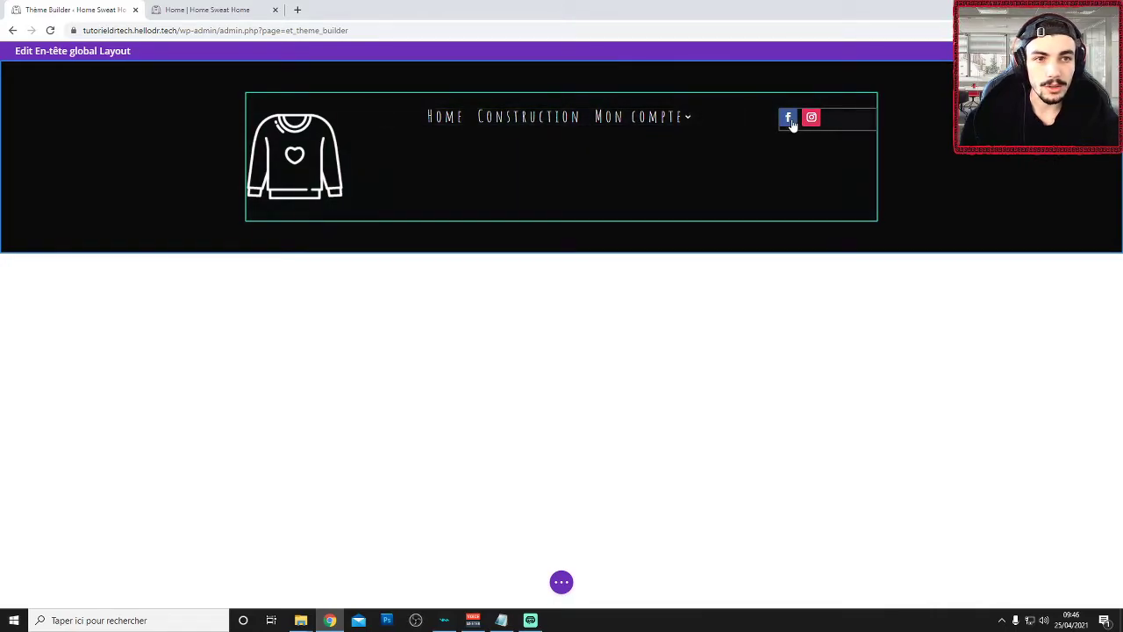
Make the Facebook icon's background transparent in the social media follow module and save that network's settings
{"action": "left_click", "coordinate": [838, 126]}
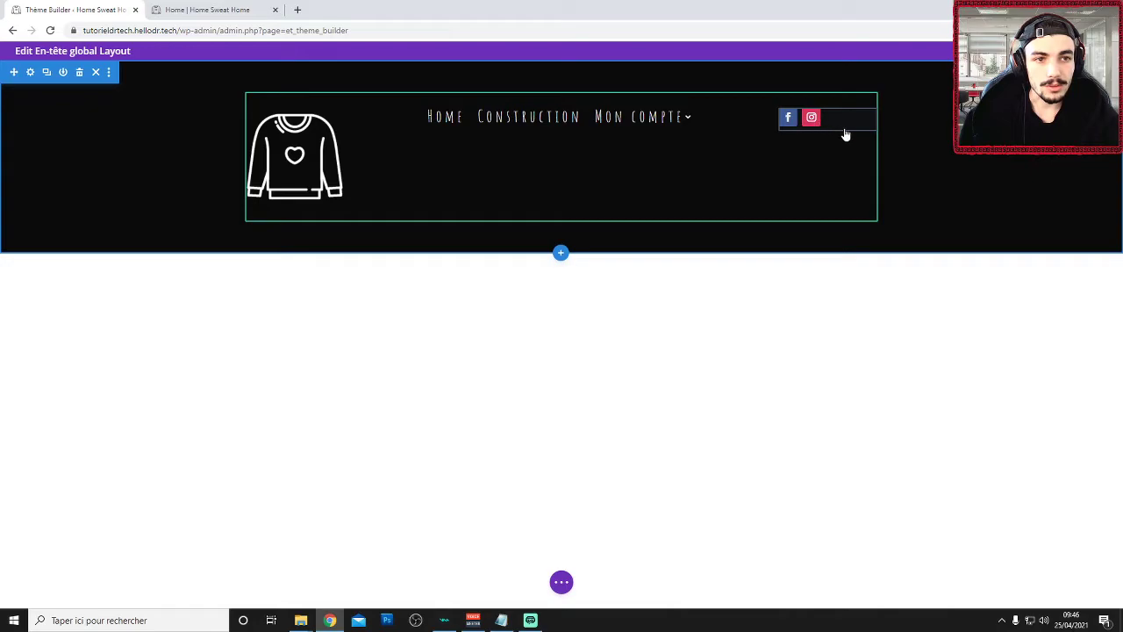
{"action": "mouse_move", "coordinate": [806, 138]}
{"action": "left_click", "coordinate": [798, 114]}
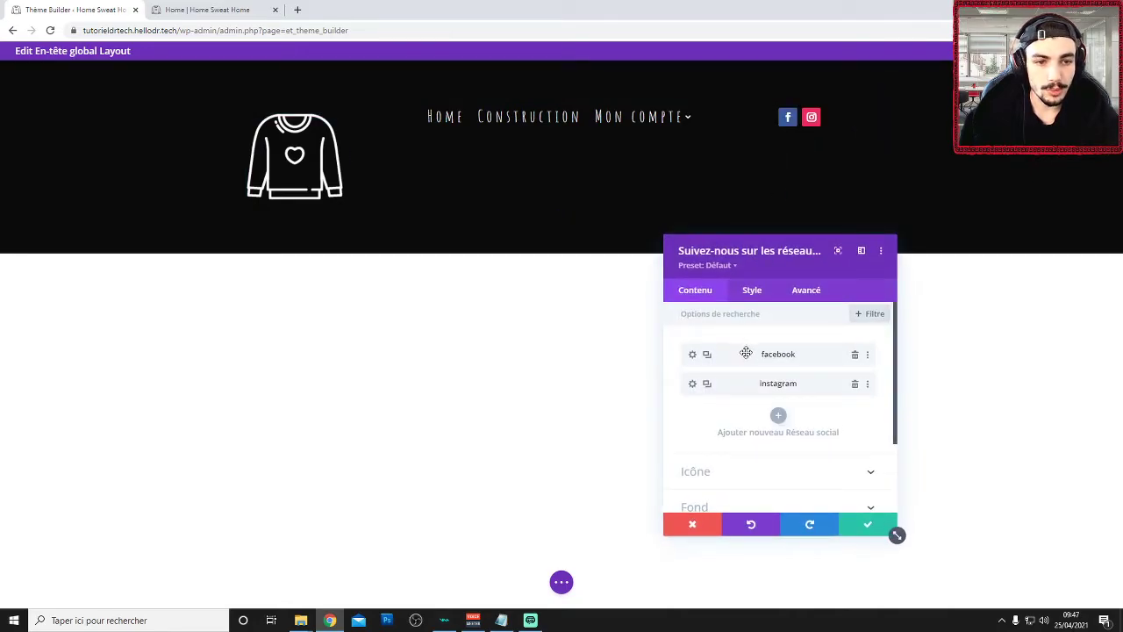
{"action": "left_click", "coordinate": [692, 355]}
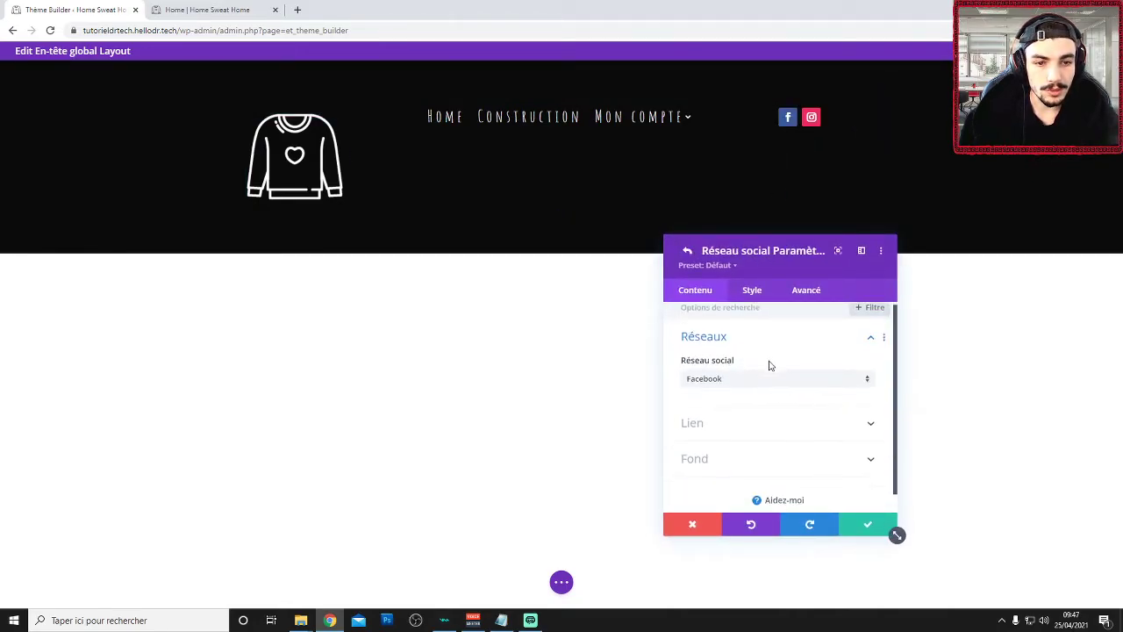
{"action": "left_click", "coordinate": [711, 443]}
{"action": "scroll", "coordinate": [772, 458], "scroll_direction": "down", "scroll_amount": 2}
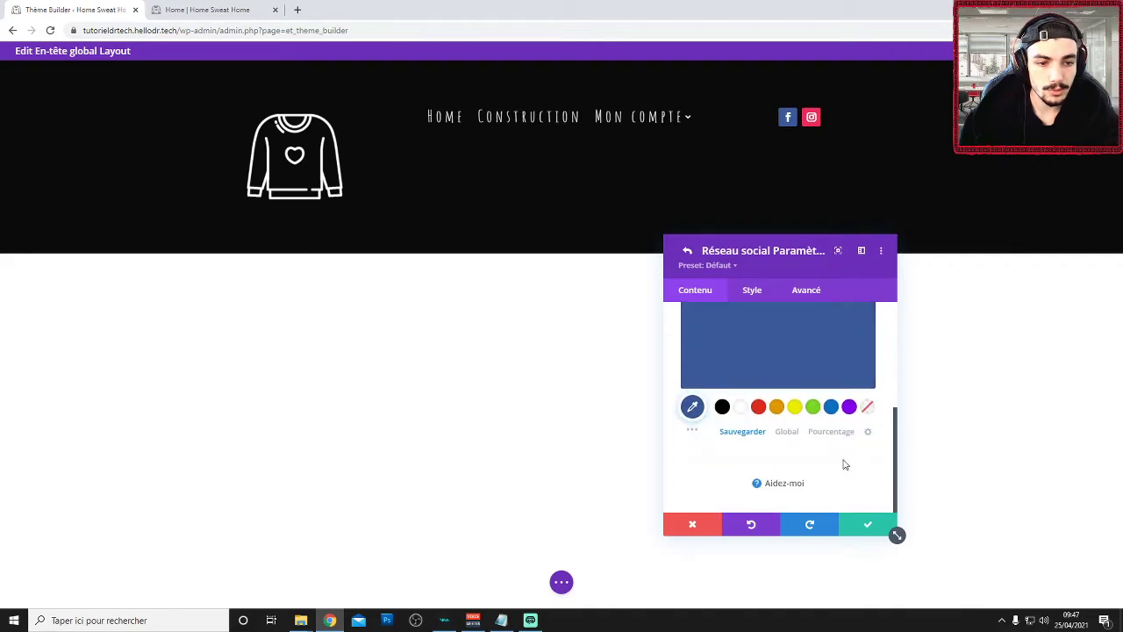
{"action": "left_click", "coordinate": [865, 408]}
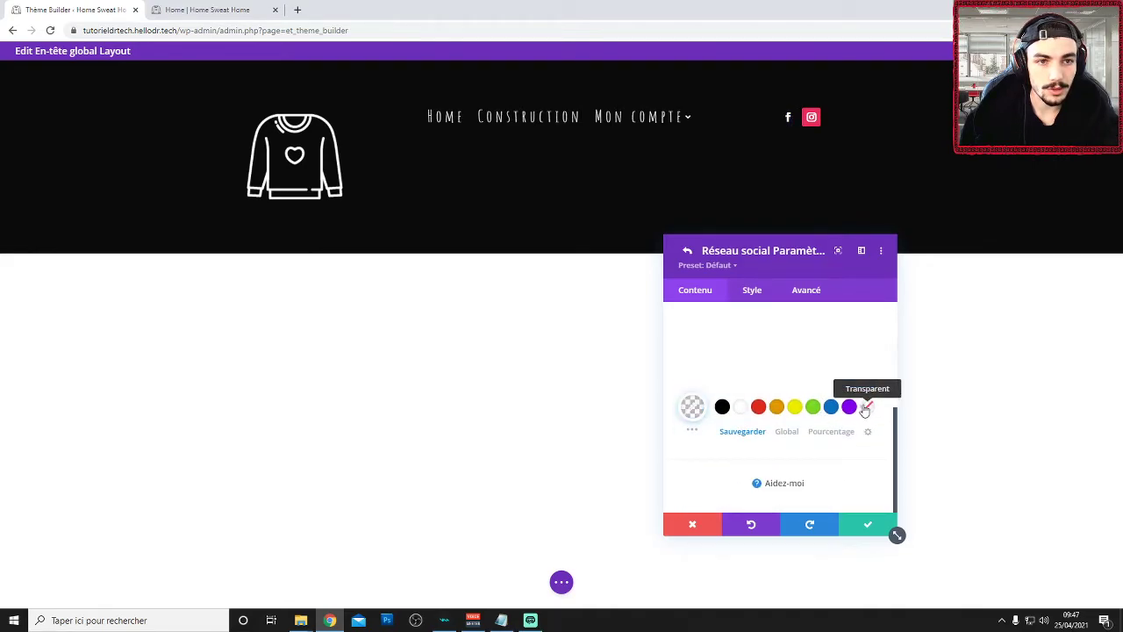
{"action": "left_click", "coordinate": [864, 527]}
Make the Instagram icon's background transparent and save the social media follow module
{"action": "scroll", "coordinate": [771, 360], "scroll_direction": "up", "scroll_amount": 3}
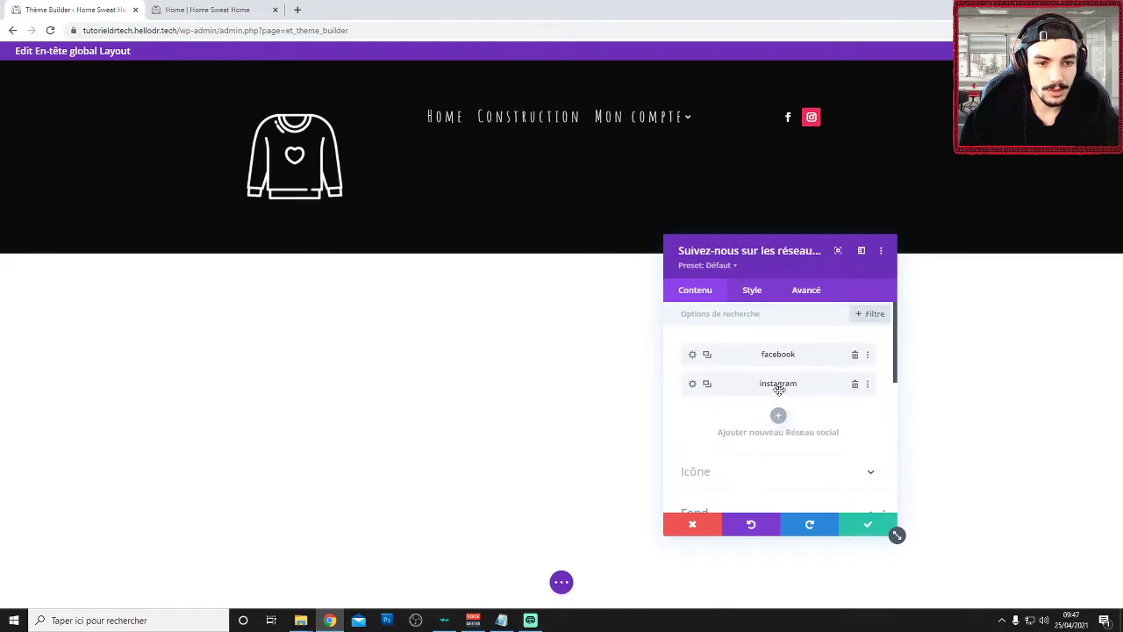
{"action": "left_click", "coordinate": [697, 386]}
{"action": "scroll", "coordinate": [765, 416], "scroll_direction": "down", "scroll_amount": 3}
{"action": "left_click", "coordinate": [815, 391]}
{"action": "left_click", "coordinate": [875, 445]}
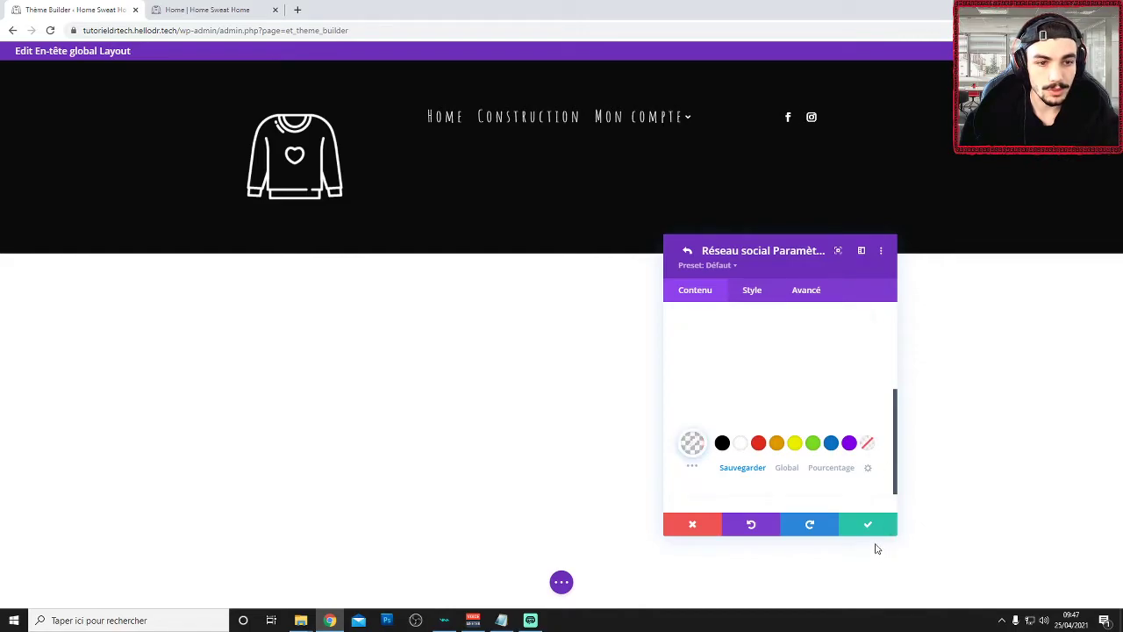
{"action": "left_click", "coordinate": [866, 526]}
{"action": "left_click", "coordinate": [866, 526]}
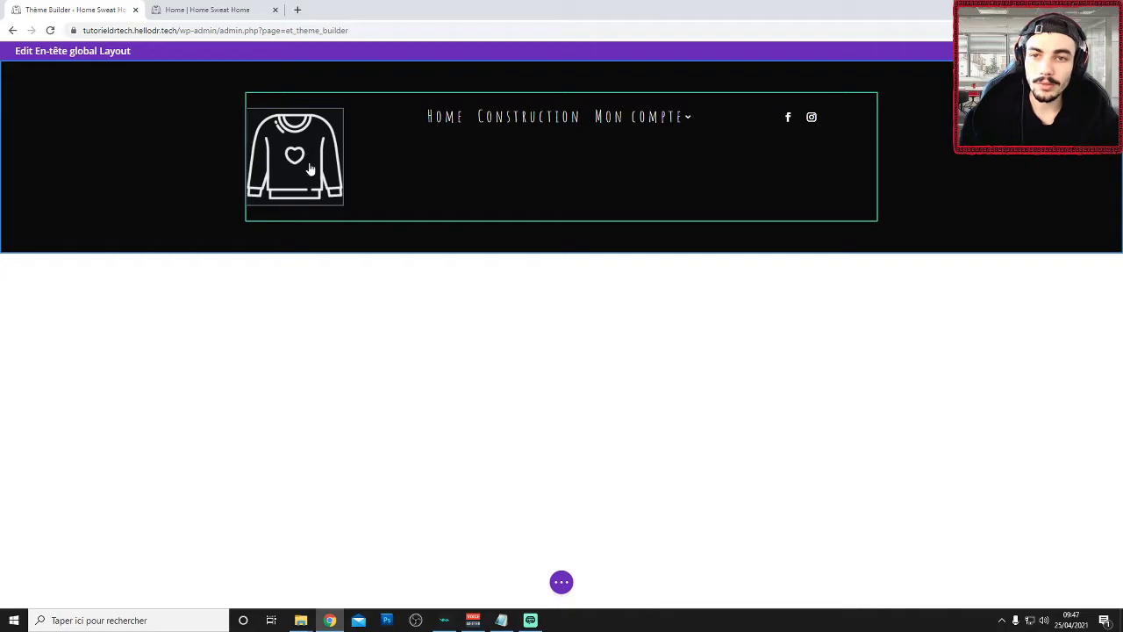
Reduce the sweater logo image's maximum width, trying 36% and settling on 20%, and save the Image module
{"action": "mouse_move", "coordinate": [283, 118]}
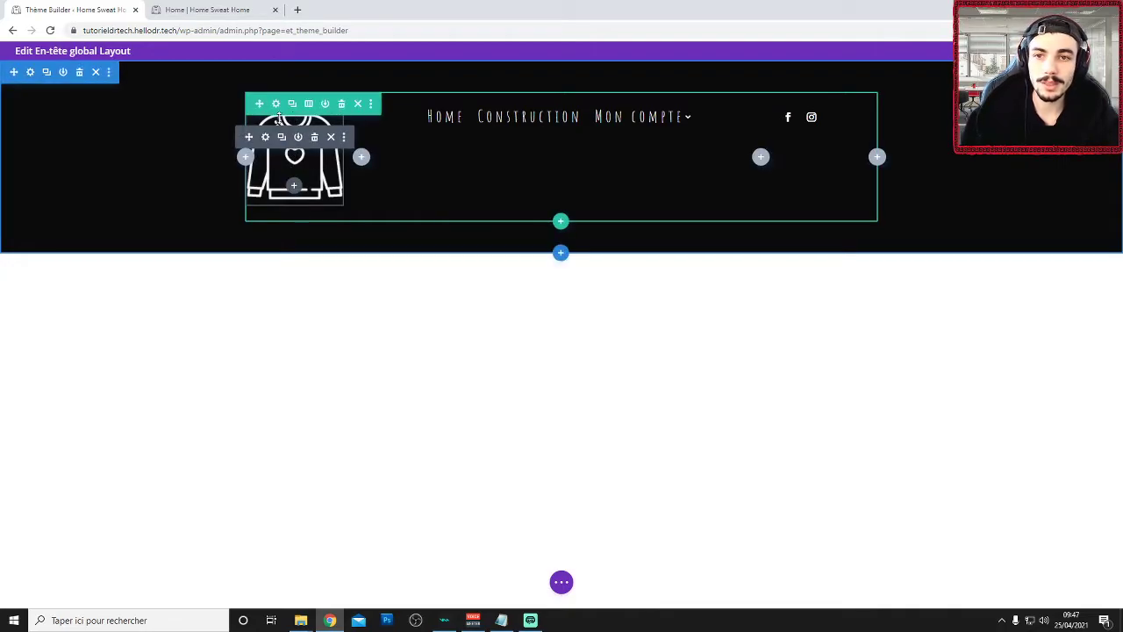
{"action": "left_click", "coordinate": [265, 138]}
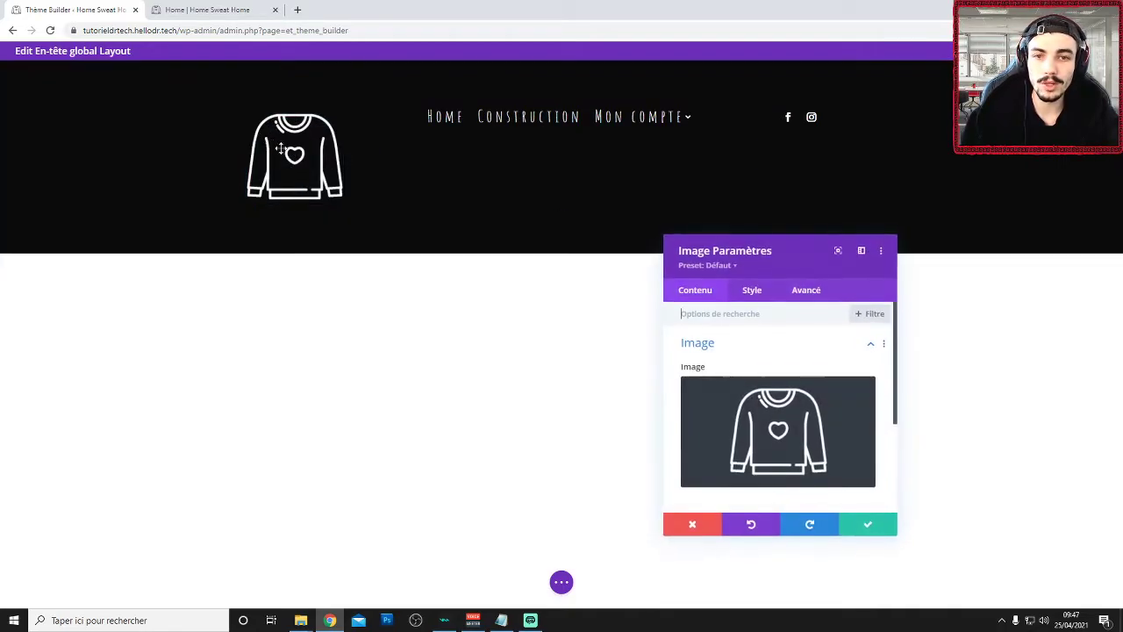
{"action": "left_click", "coordinate": [752, 289]}
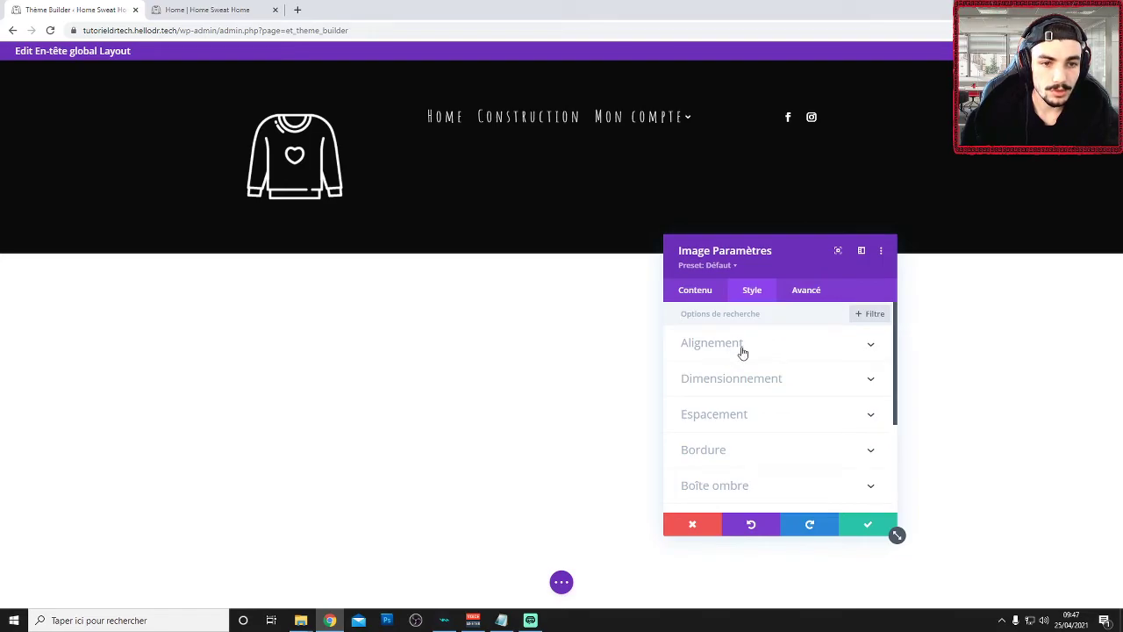
{"action": "left_click", "coordinate": [803, 298]}
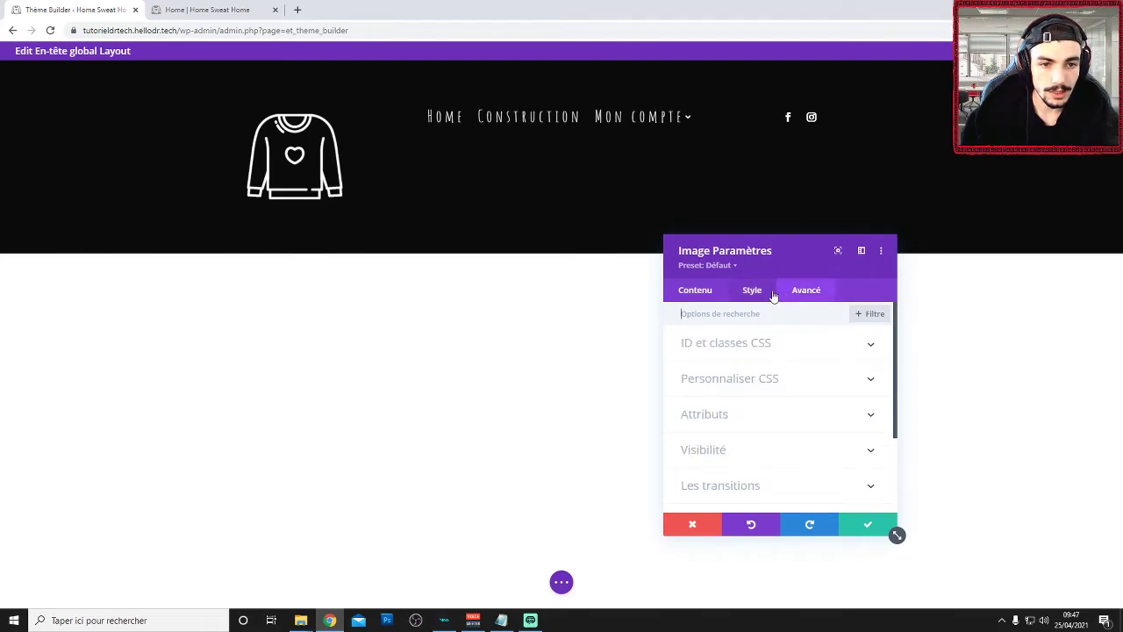
{"action": "left_click", "coordinate": [752, 290]}
{"action": "left_click", "coordinate": [735, 376]}
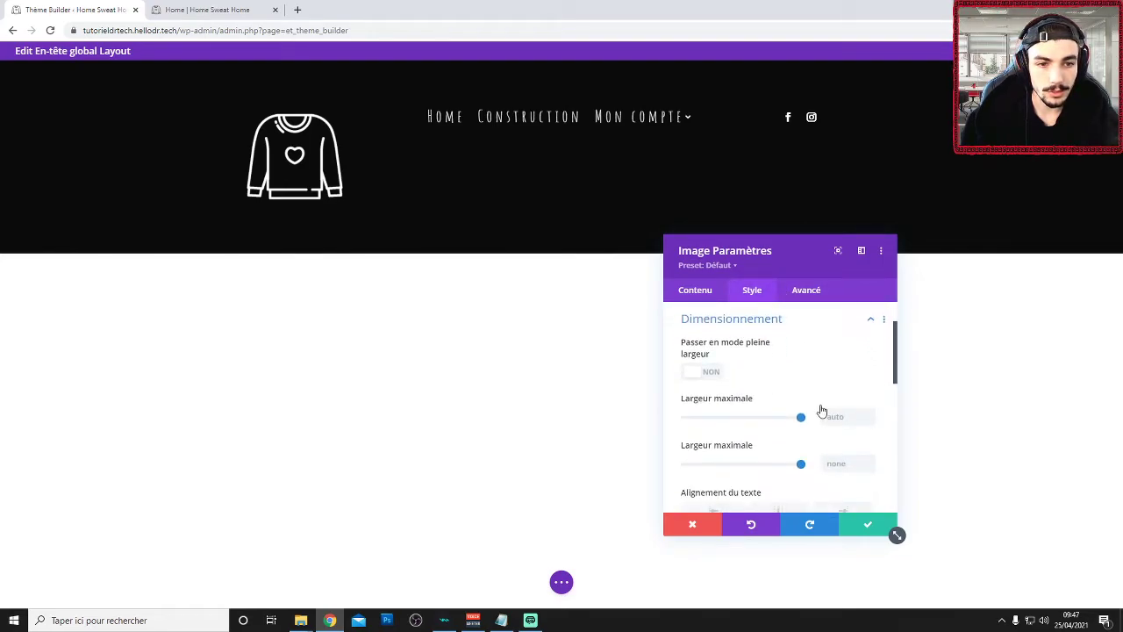
{"action": "scroll", "coordinate": [816, 417], "scroll_direction": "down", "scroll_amount": 1}
{"action": "left_click_drag", "start_coordinate": [800, 405], "coordinate": [726, 406]}
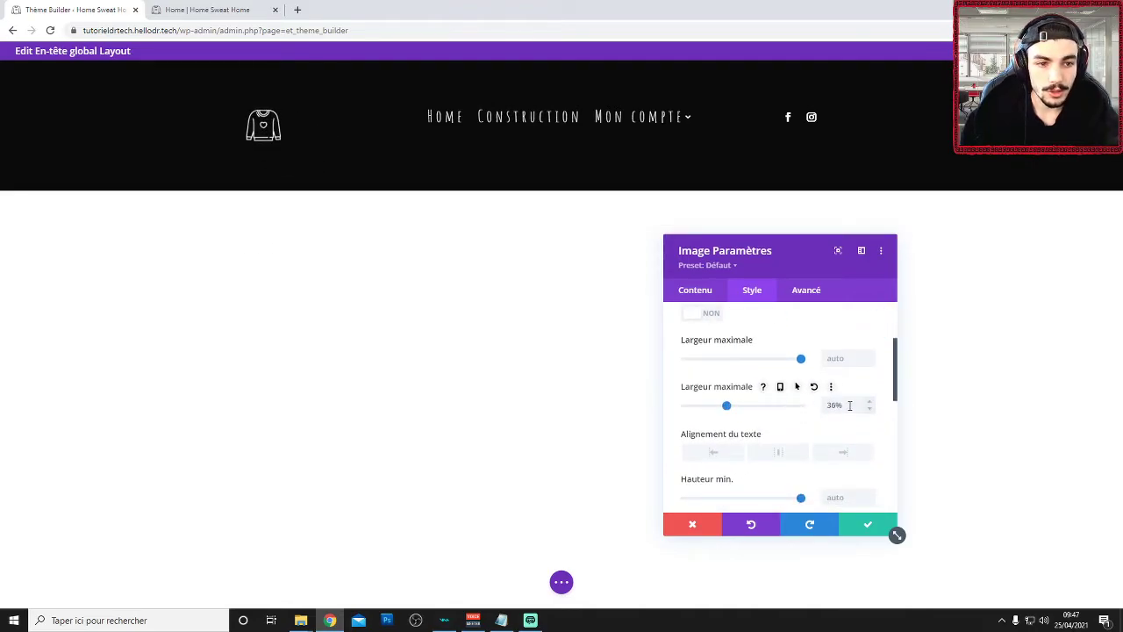
{"action": "left_click_drag", "start_coordinate": [835, 405], "coordinate": [801, 404]}
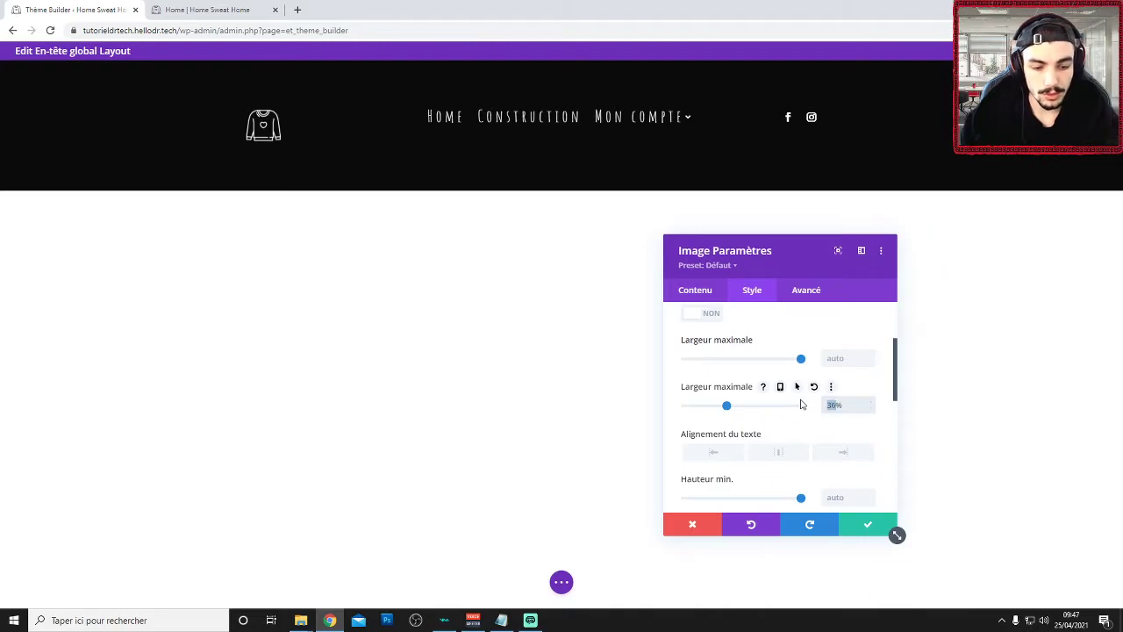
{"action": "key", "text": "BackSpace"}
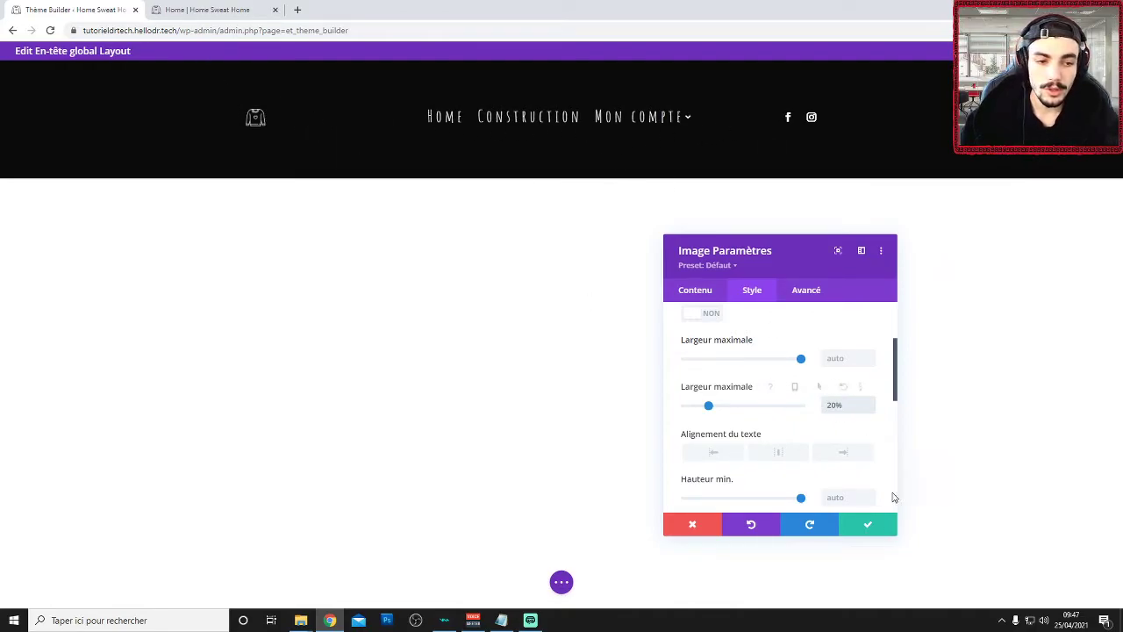
{"action": "left_click", "coordinate": [893, 527]}
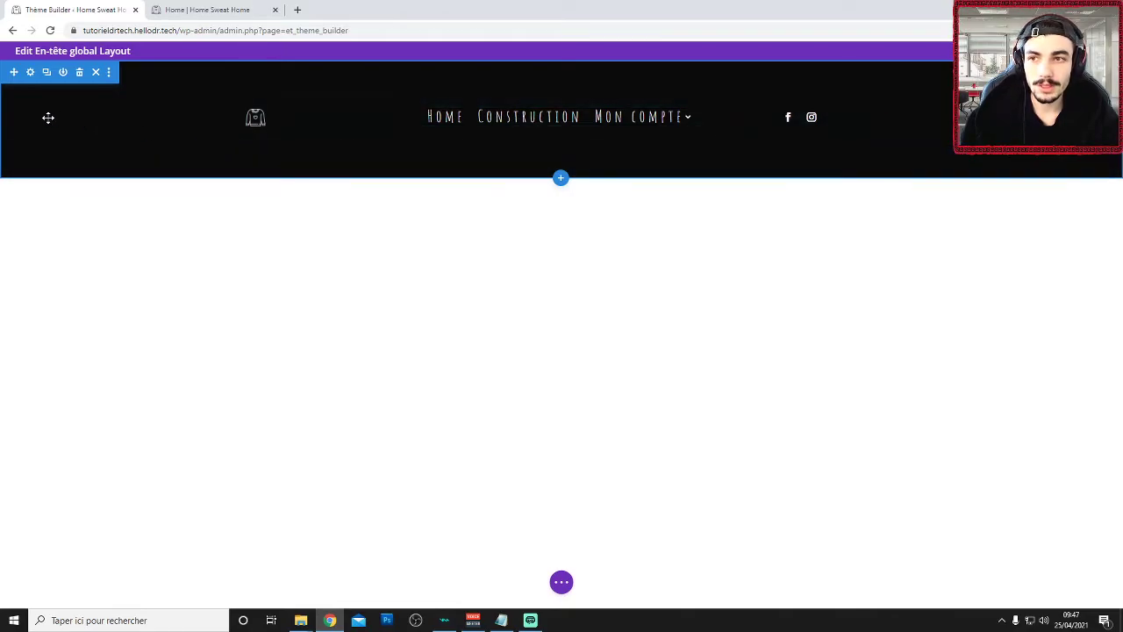
Try top padding of 10px and 5px on the header section, settle on 0px, and save the section
{"action": "left_click", "coordinate": [30, 72]}
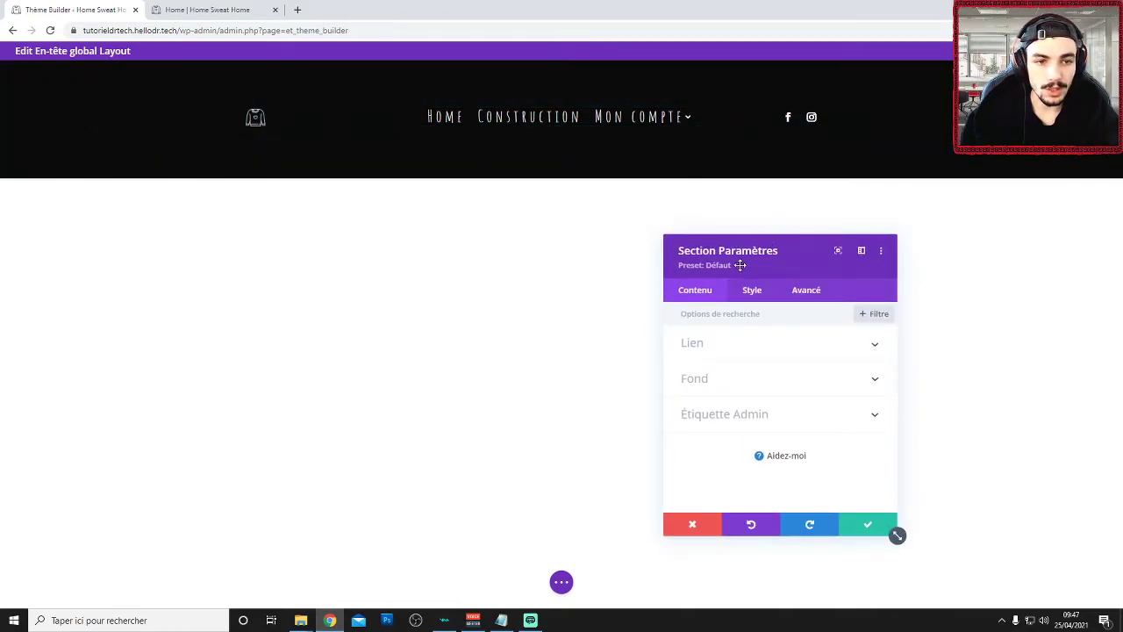
{"action": "left_click", "coordinate": [700, 525]}
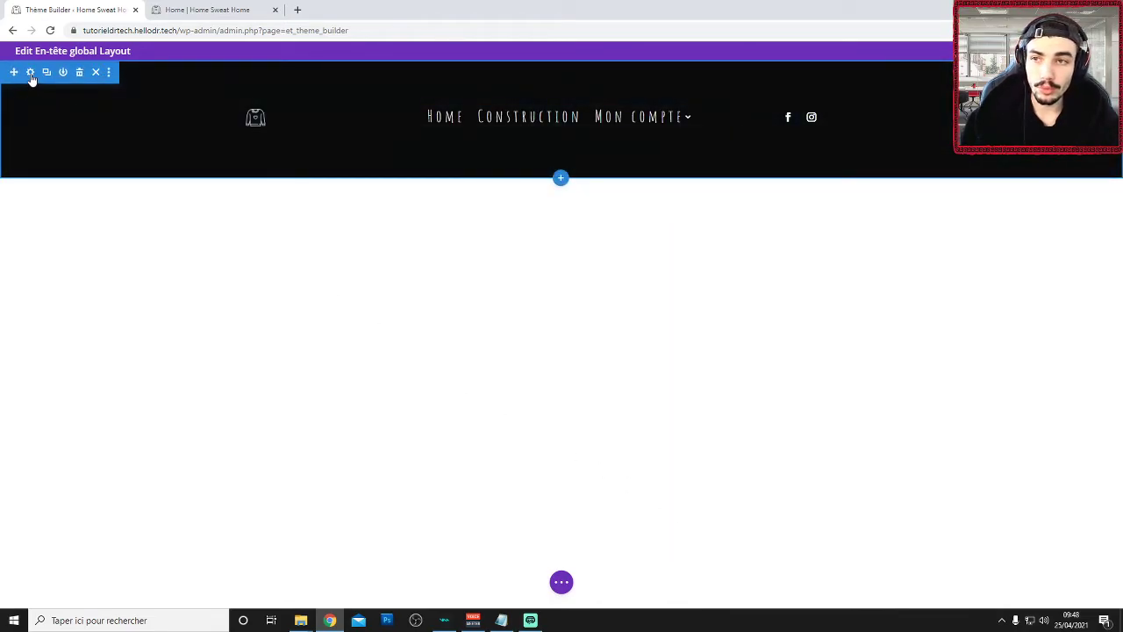
{"action": "left_click", "coordinate": [30, 74]}
{"action": "left_click", "coordinate": [742, 297]}
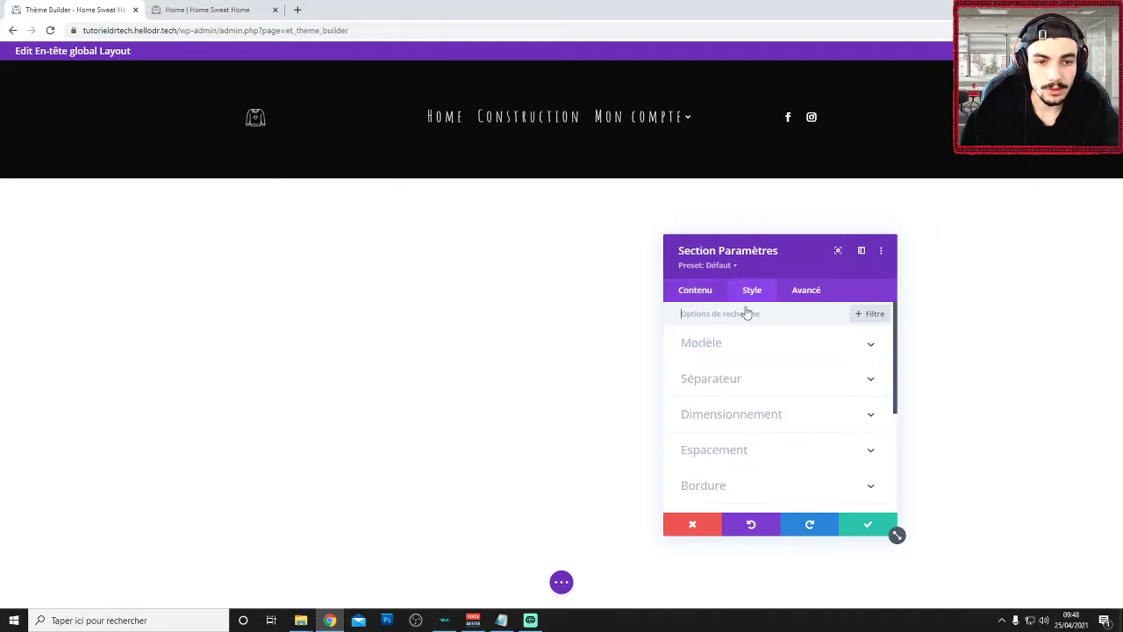
{"action": "scroll", "coordinate": [754, 343], "scroll_direction": "down", "scroll_amount": 1}
{"action": "left_click", "coordinate": [735, 394]}
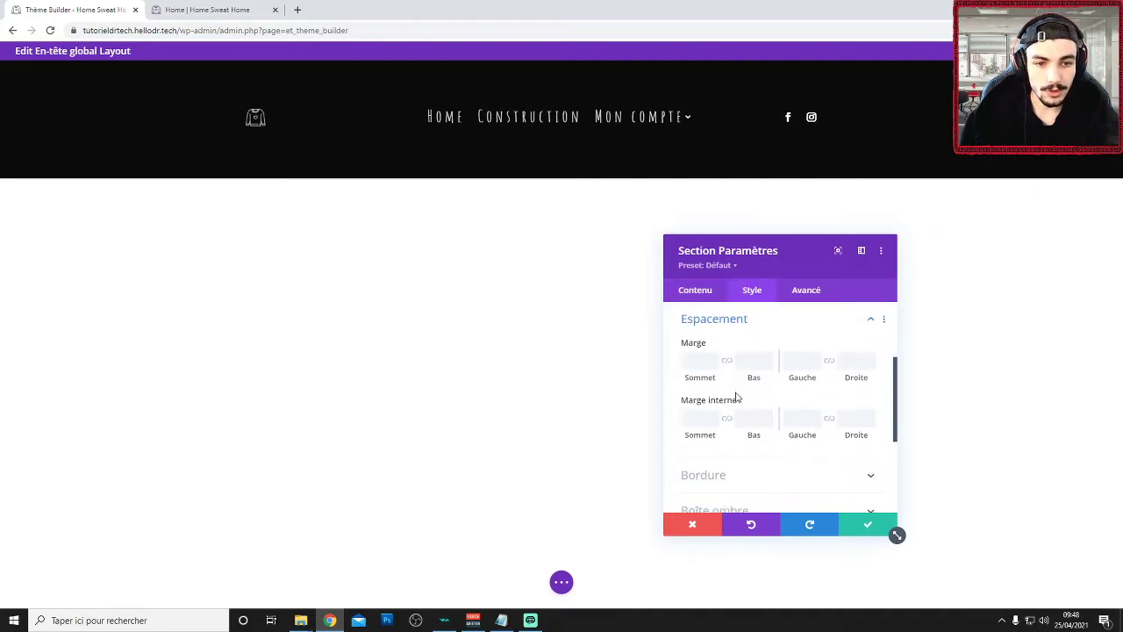
{"action": "left_click", "coordinate": [705, 420]}
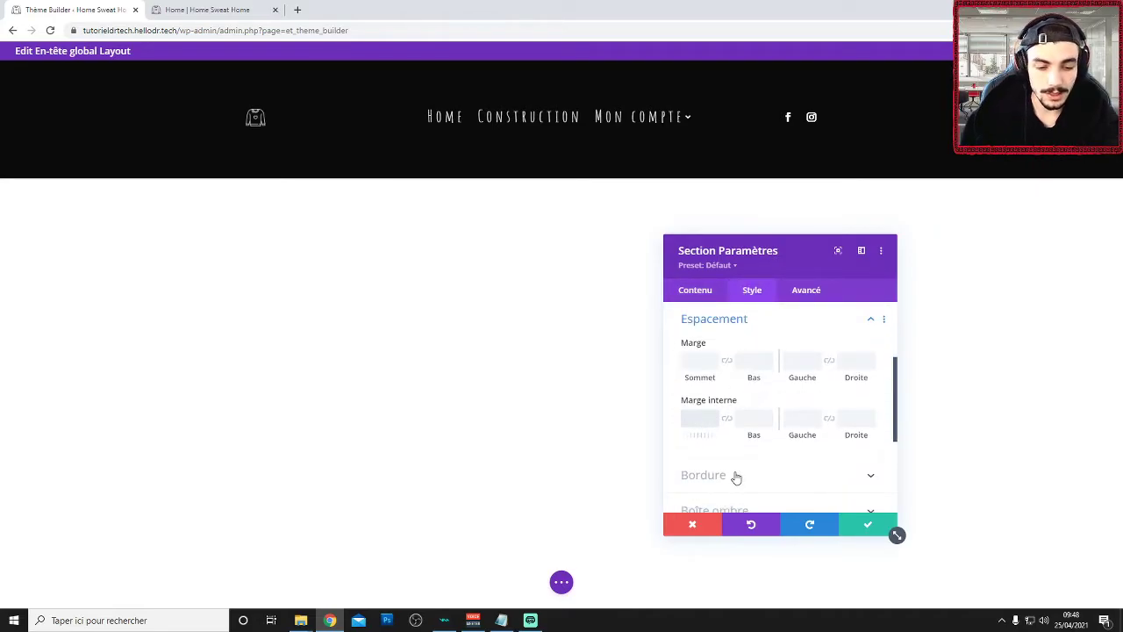
{"action": "type", "text": "10px"}
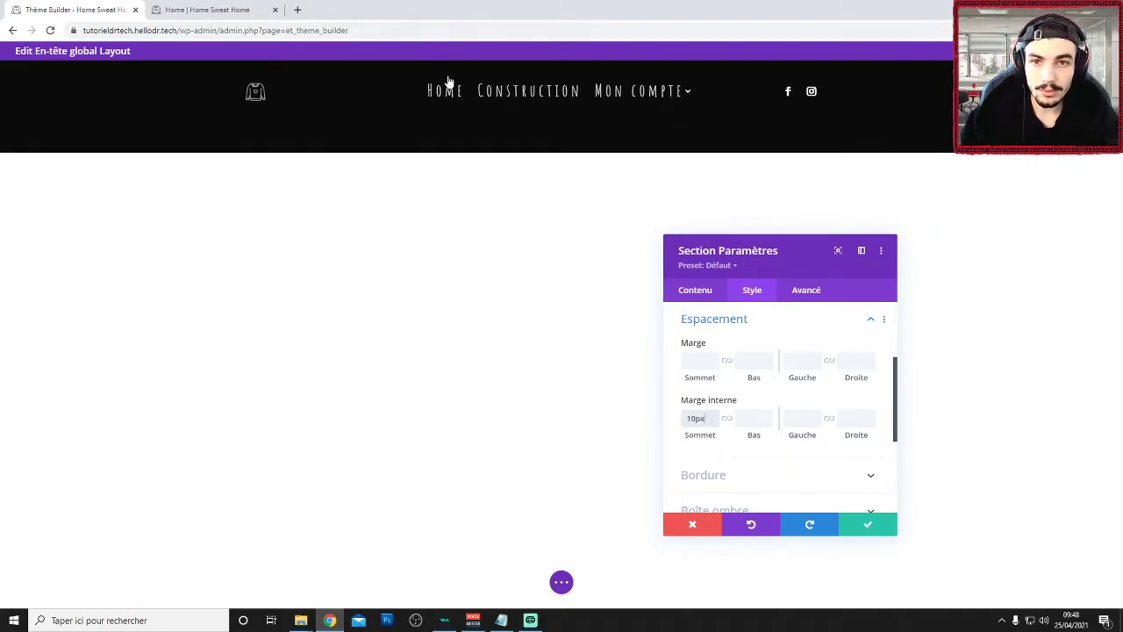
{"action": "left_click_drag", "start_coordinate": [696, 418], "coordinate": [654, 401]}
{"action": "type", "text": "5"}
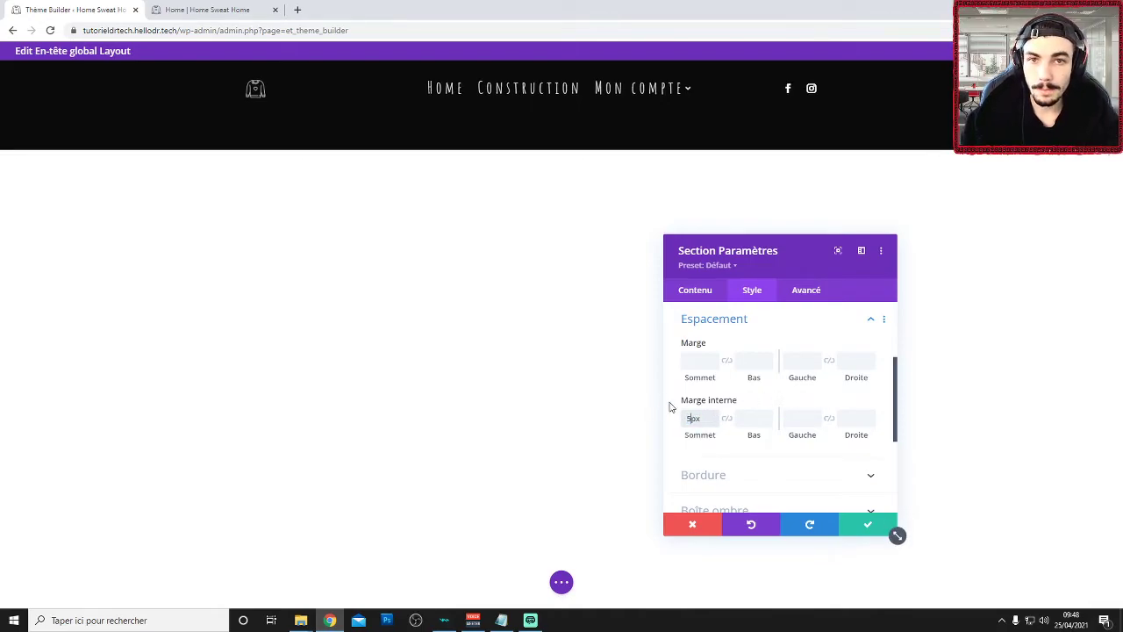
{"action": "left_click_drag", "start_coordinate": [715, 419], "coordinate": [643, 414]}
{"action": "type", "text": "0"}
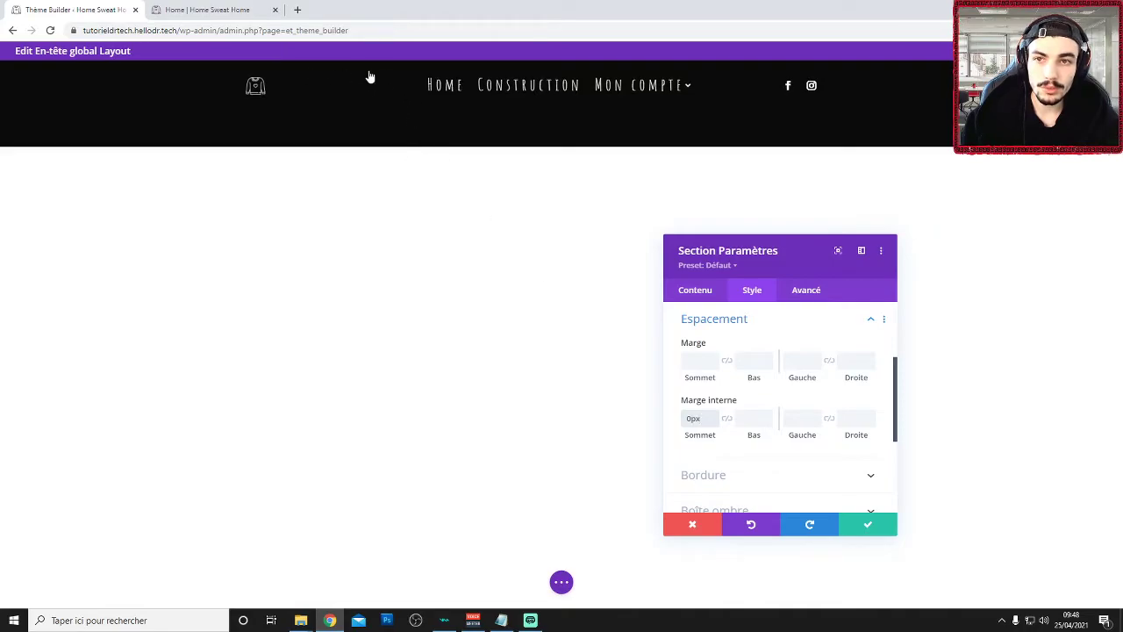
{"action": "left_click", "coordinate": [886, 529]}
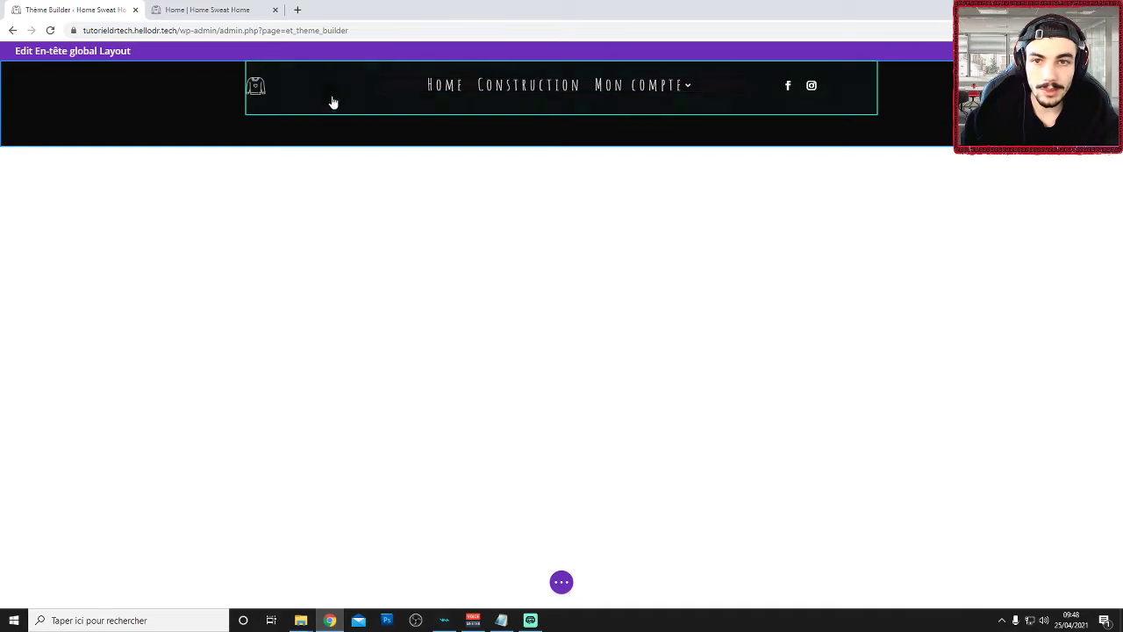
Link the header section's bottom padding to its 0px top padding and save the section
{"action": "mouse_move", "coordinate": [213, 118]}
{"action": "left_click", "coordinate": [31, 74]}
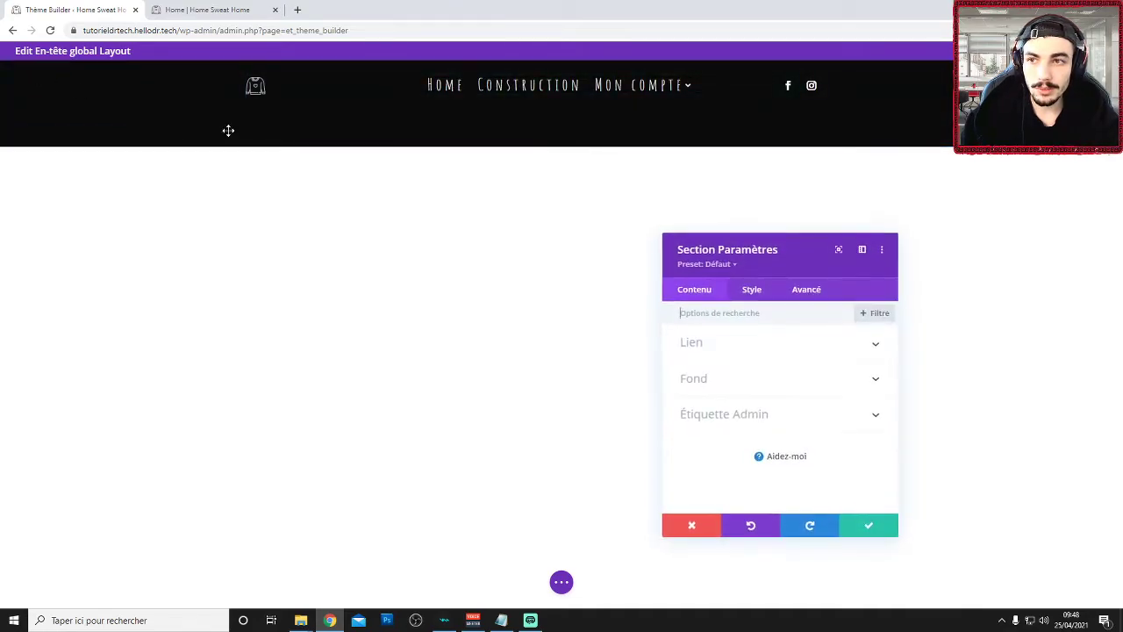
{"action": "left_click", "coordinate": [766, 300]}
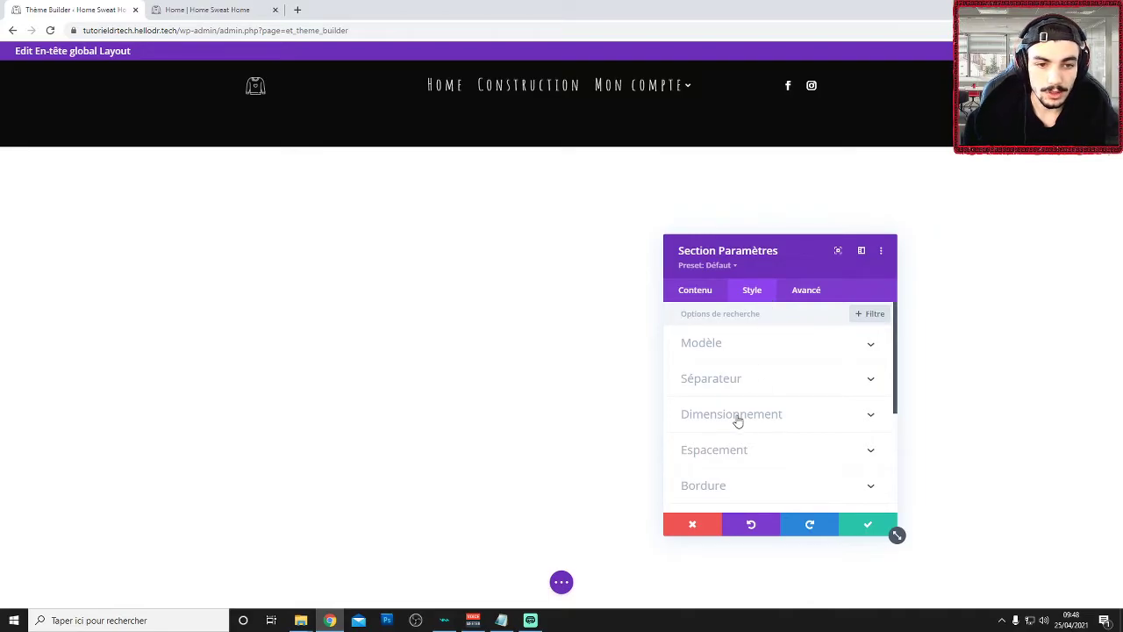
{"action": "left_click", "coordinate": [729, 452]}
{"action": "scroll", "coordinate": [770, 394], "scroll_direction": "down", "scroll_amount": 1}
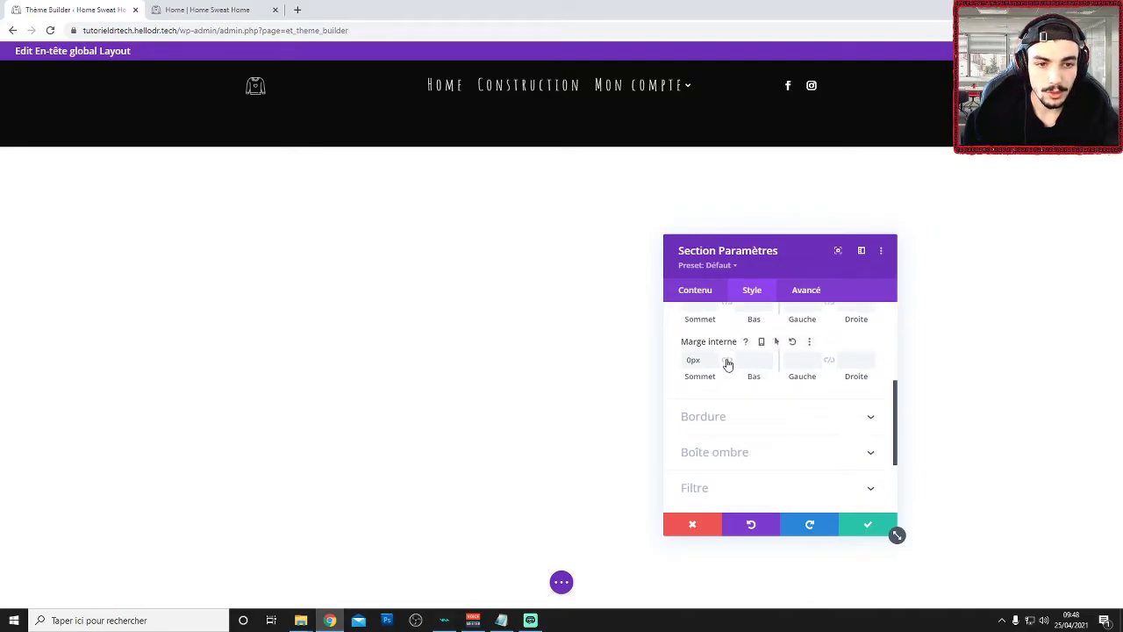
{"action": "left_click", "coordinate": [727, 361]}
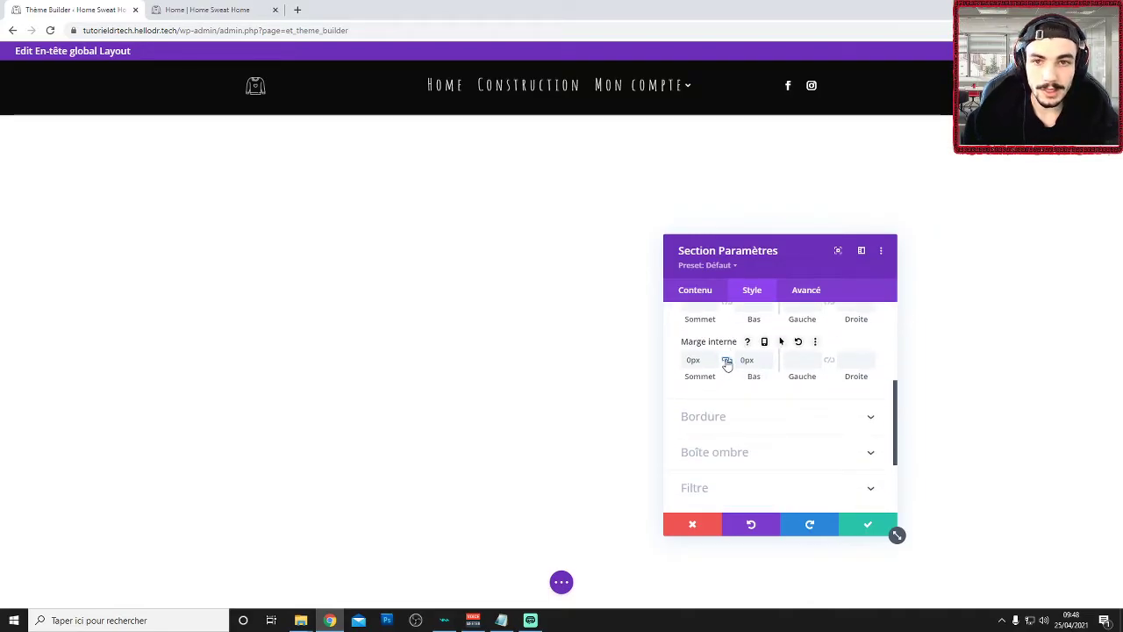
{"action": "left_click", "coordinate": [866, 526]}
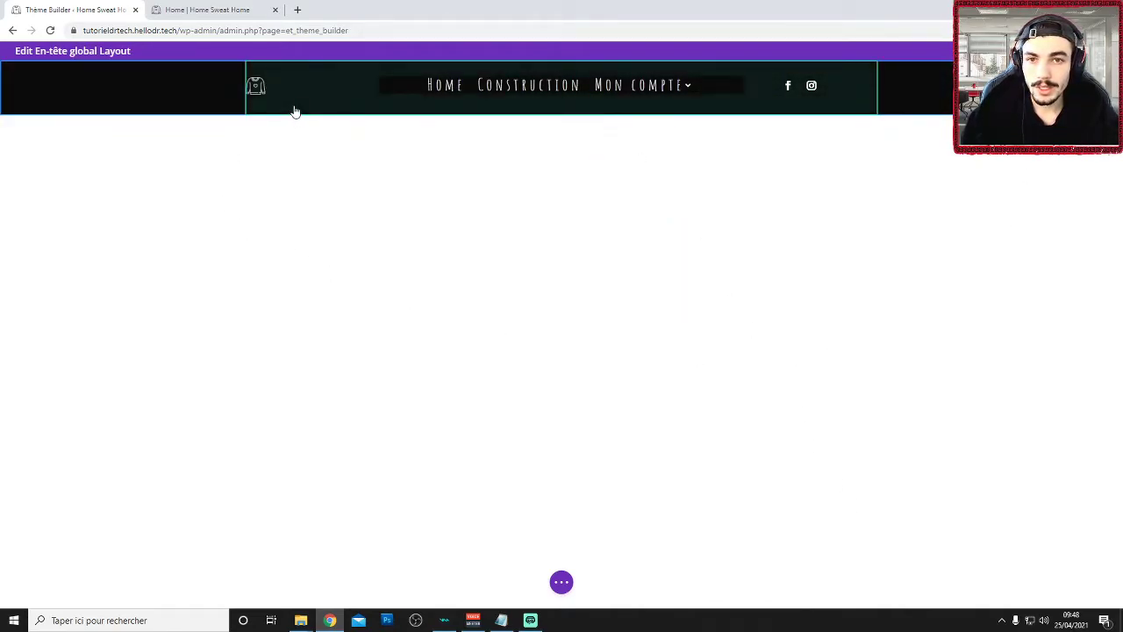
Set the header row's padding to 15px at the top and 10px at the bottom, and save the row
{"action": "left_click", "coordinate": [366, 72]}
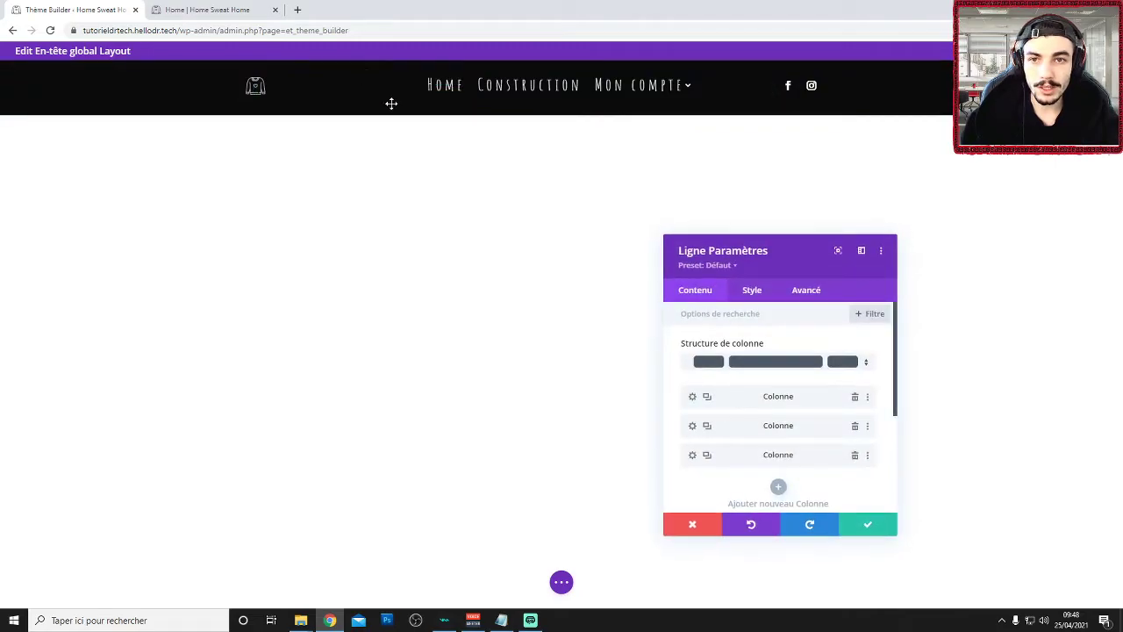
{"action": "left_click", "coordinate": [889, 528]}
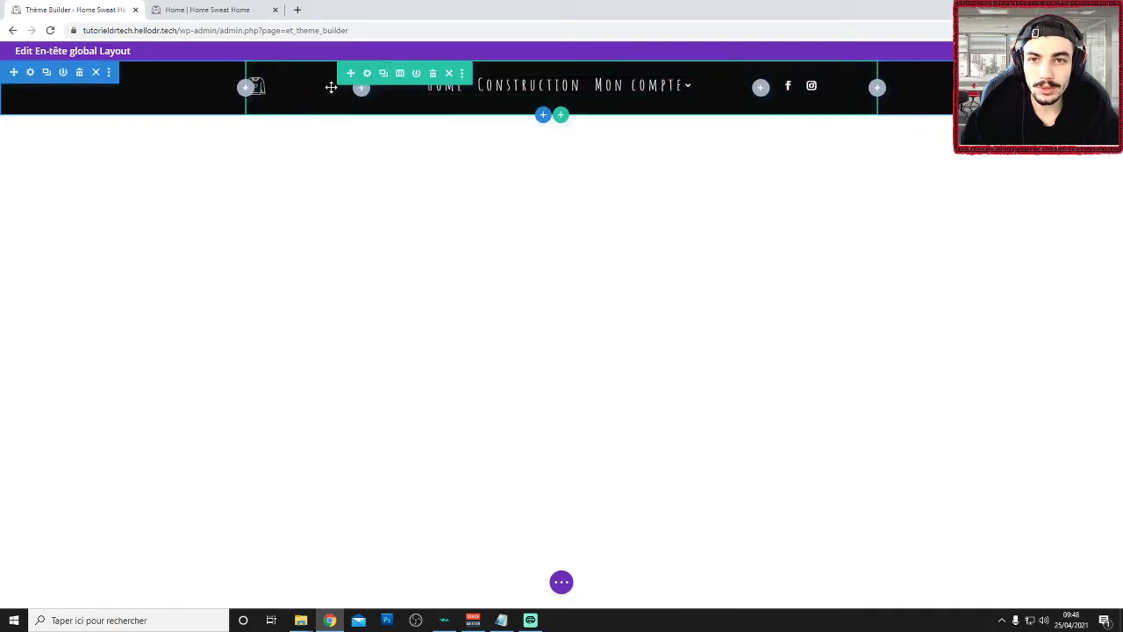
{"action": "left_click", "coordinate": [366, 71]}
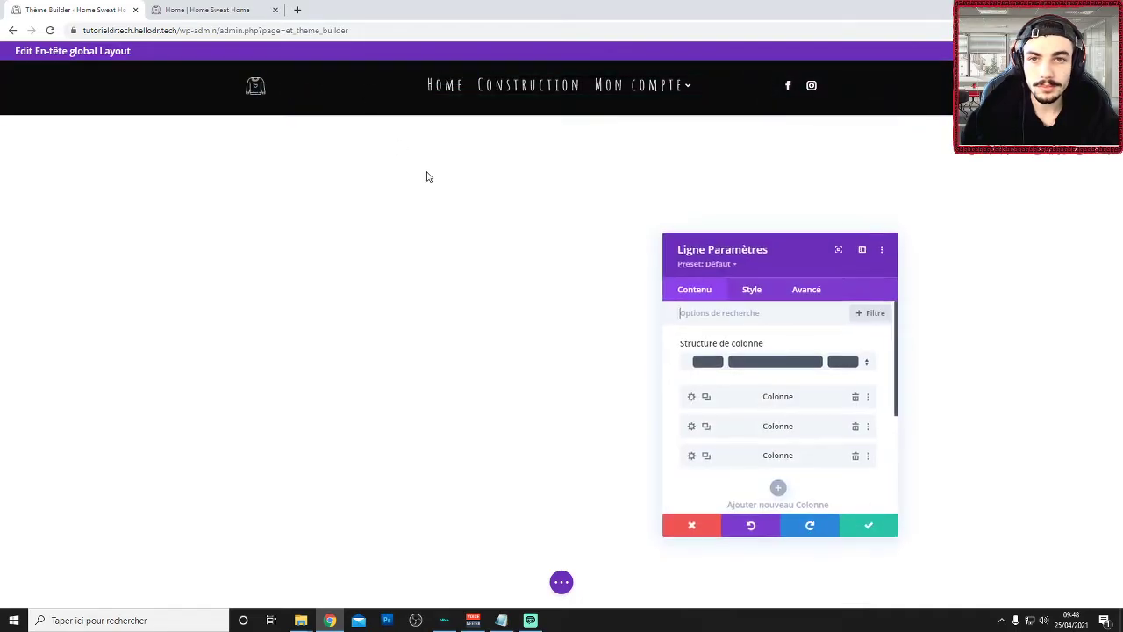
{"action": "left_click", "coordinate": [752, 290]}
{"action": "scroll", "coordinate": [725, 454], "scroll_direction": "down", "scroll_amount": 1}
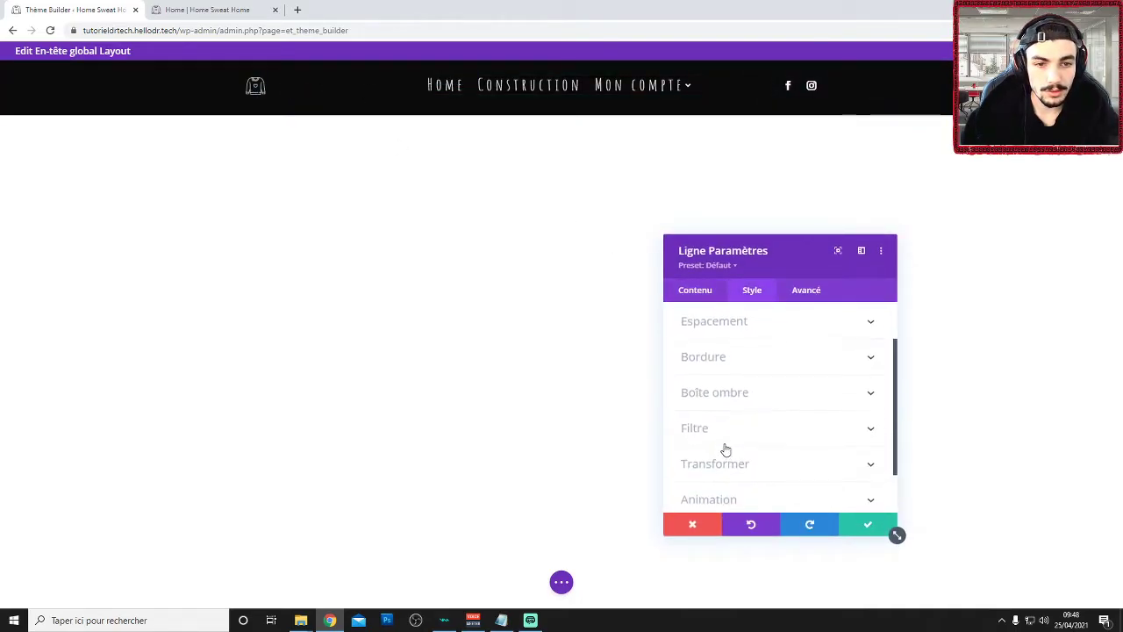
{"action": "left_click", "coordinate": [720, 328]}
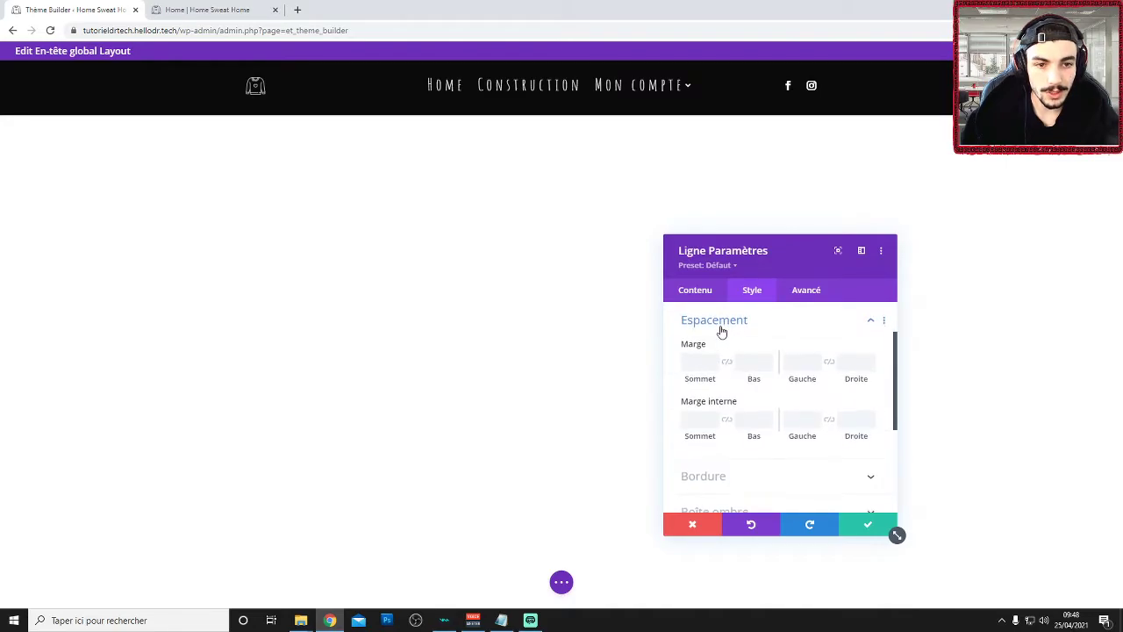
{"action": "left_click", "coordinate": [694, 419]}
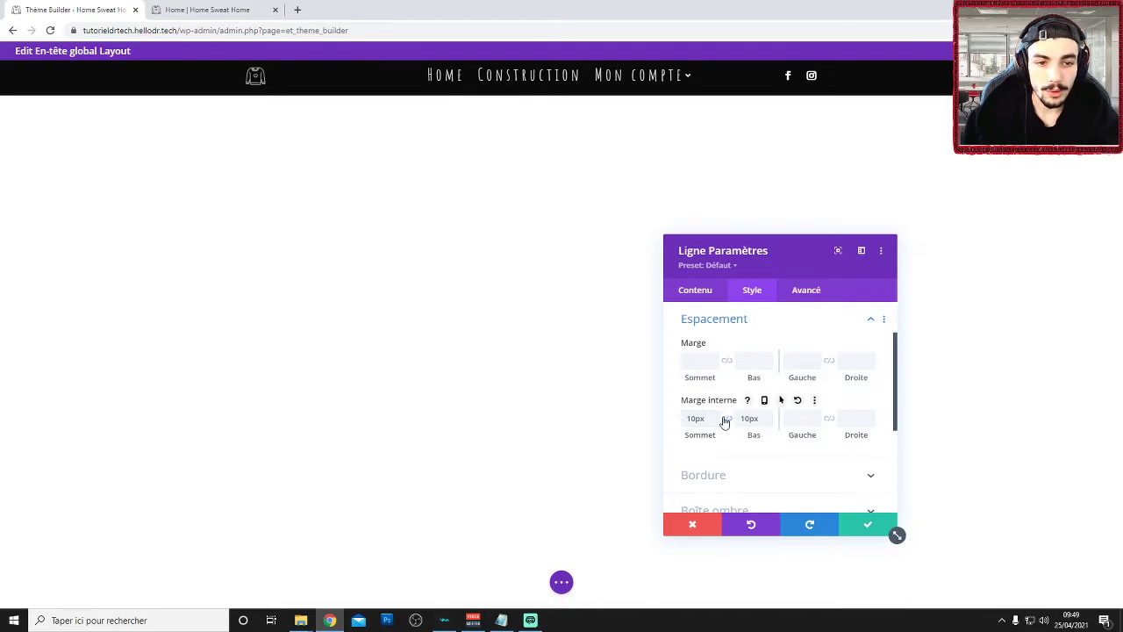
{"action": "left_click", "coordinate": [695, 417]}
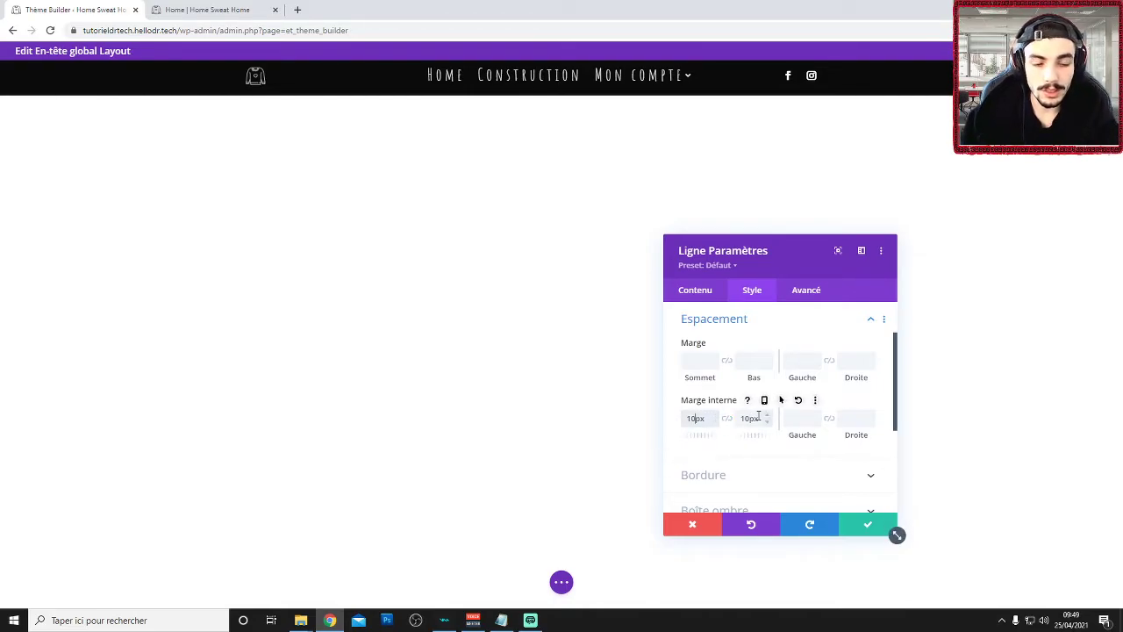
{"action": "type", "text": "5"}
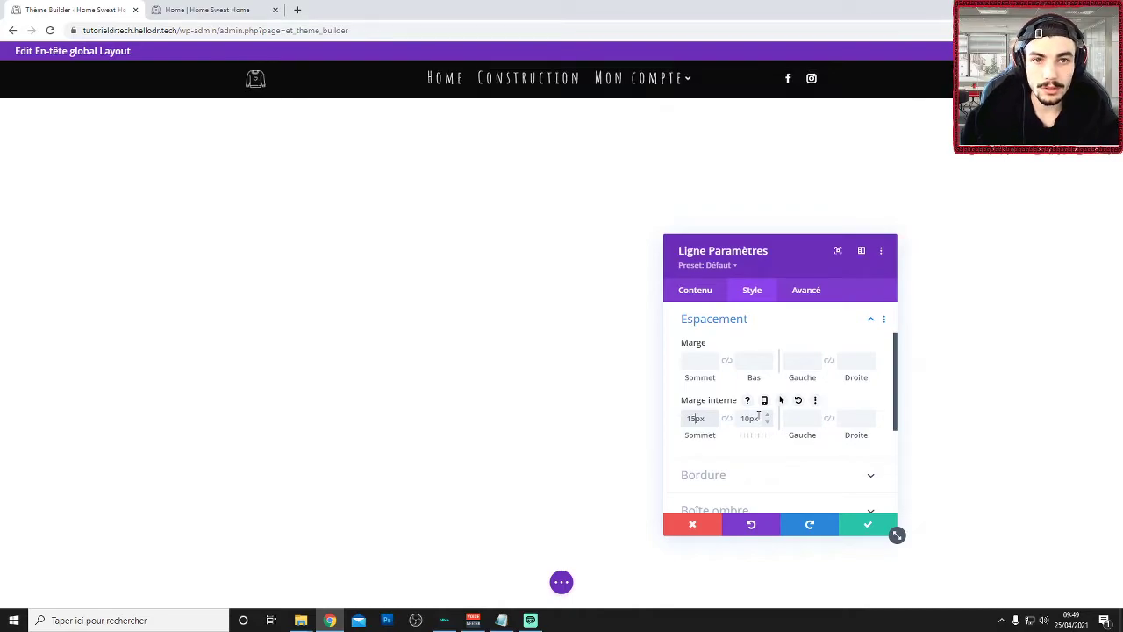
{"action": "left_click", "coordinate": [870, 526]}
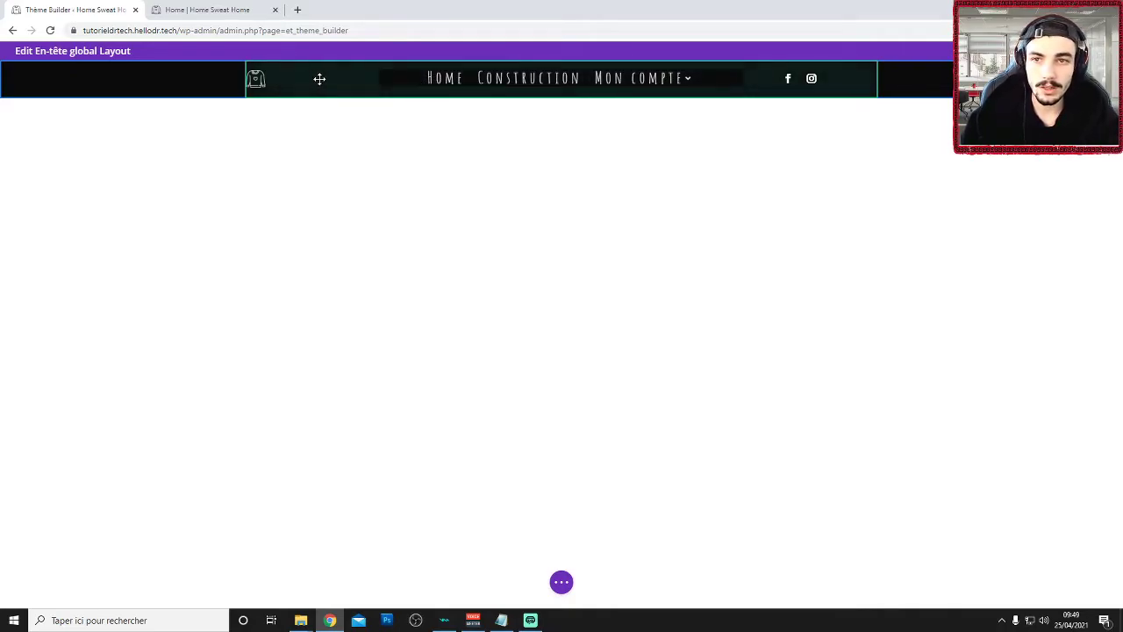
Set the header row's width to 100%, try a maximum width of 100%, settle on 90%, and save the row
{"action": "mouse_move", "coordinate": [318, 93]}
{"action": "left_click", "coordinate": [369, 77]}
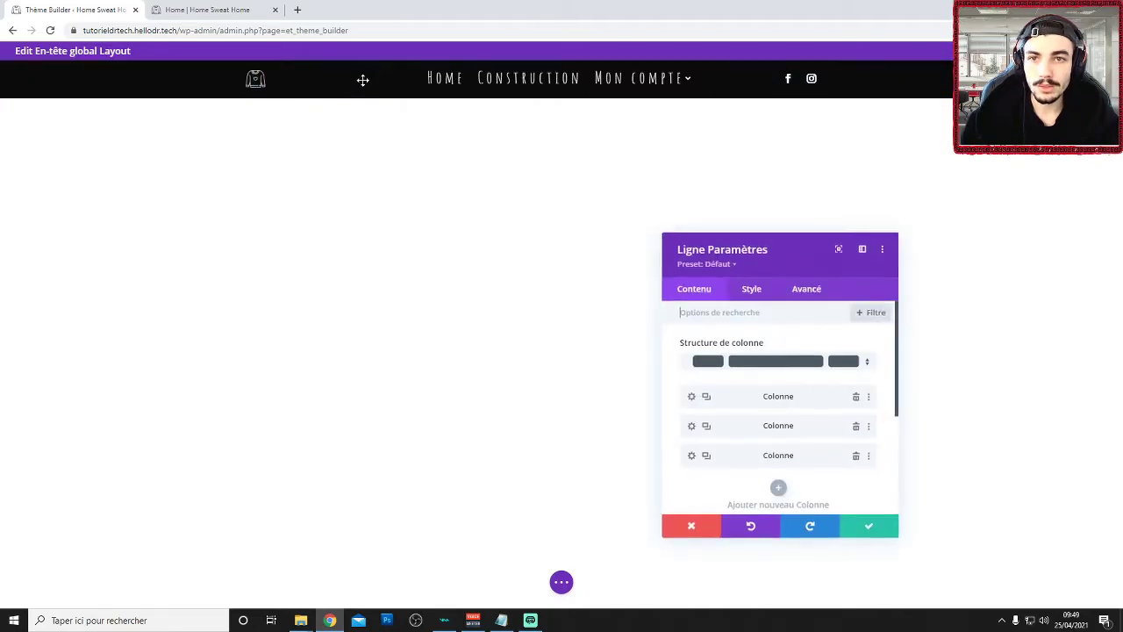
{"action": "left_click", "coordinate": [699, 526]}
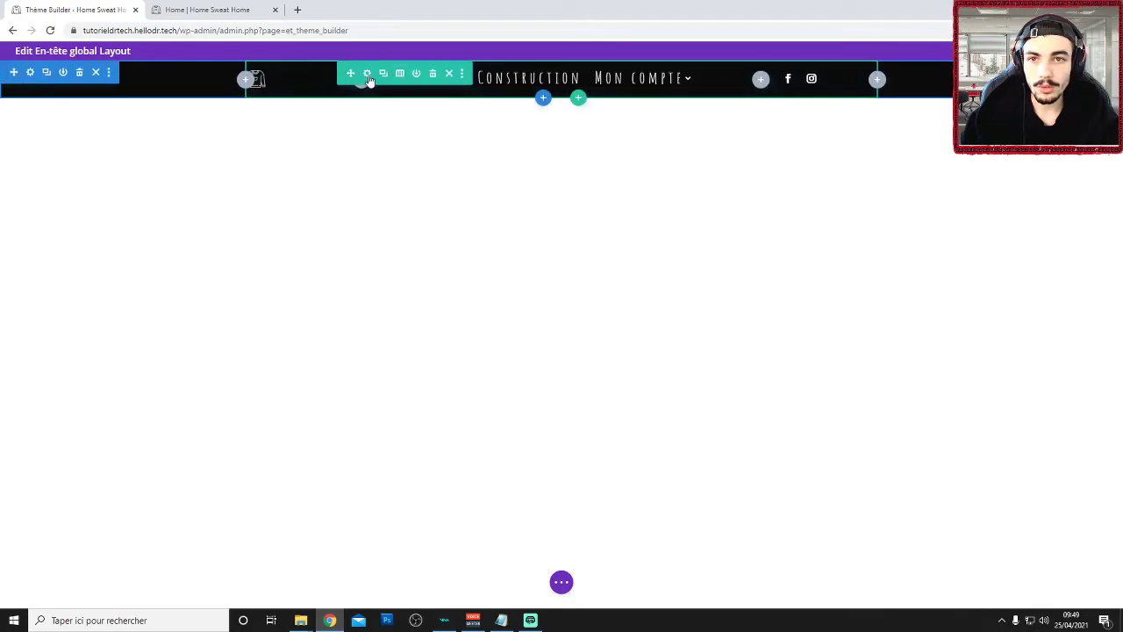
{"action": "left_click", "coordinate": [369, 77]}
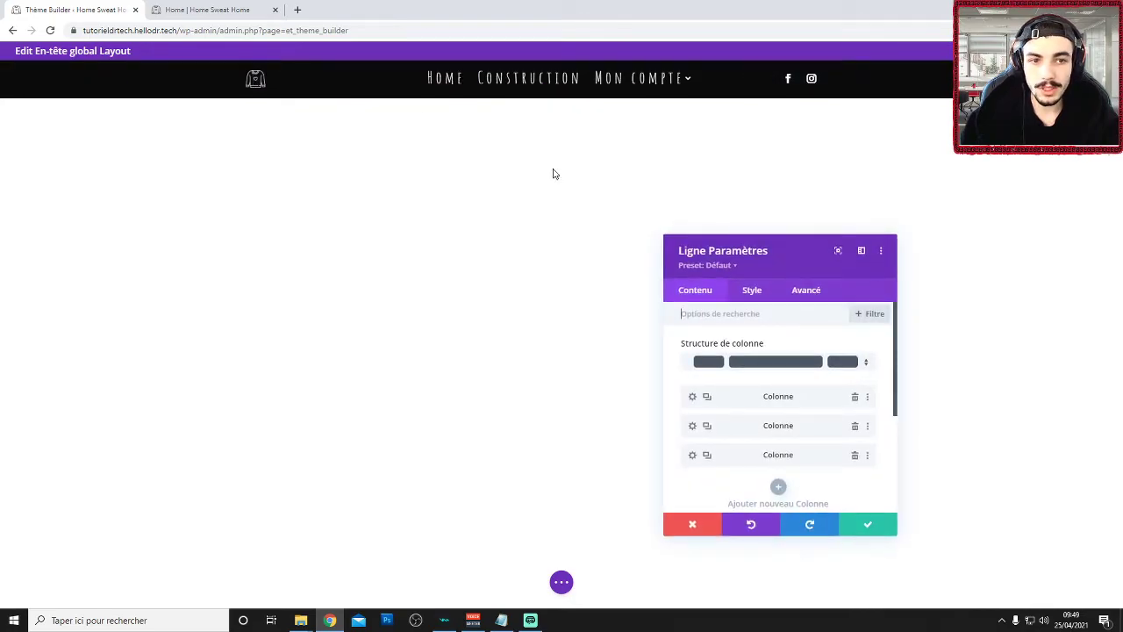
{"action": "left_click", "coordinate": [752, 292]}
{"action": "left_click", "coordinate": [738, 343]}
{"action": "scroll", "coordinate": [755, 377], "scroll_direction": "down", "scroll_amount": 3}
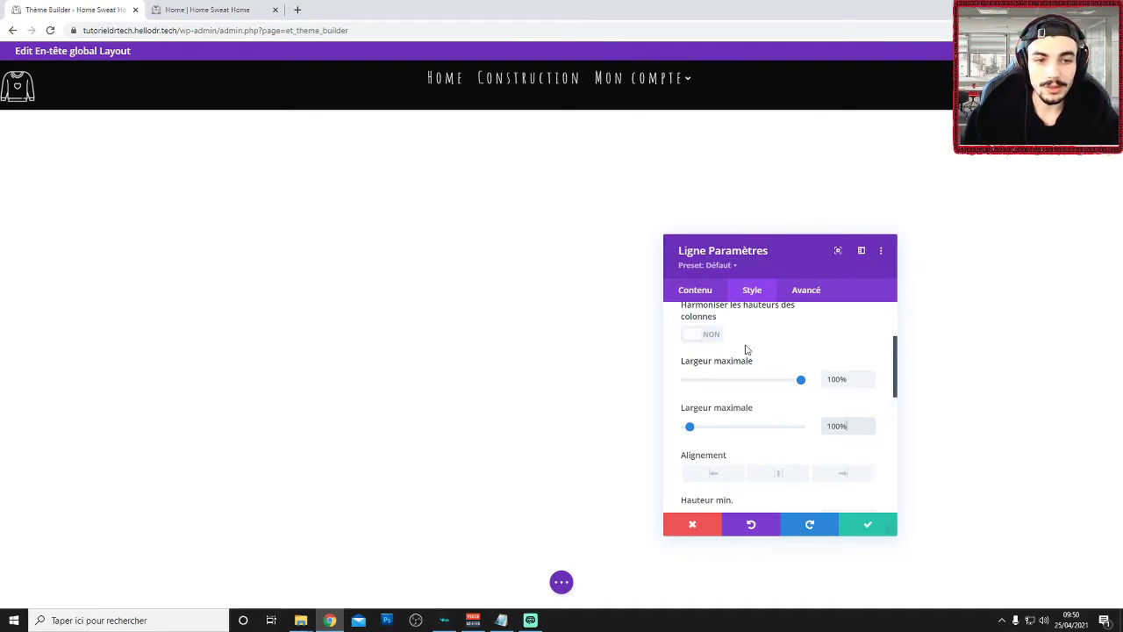
{"action": "left_click_drag", "start_coordinate": [846, 427], "coordinate": [762, 420]}
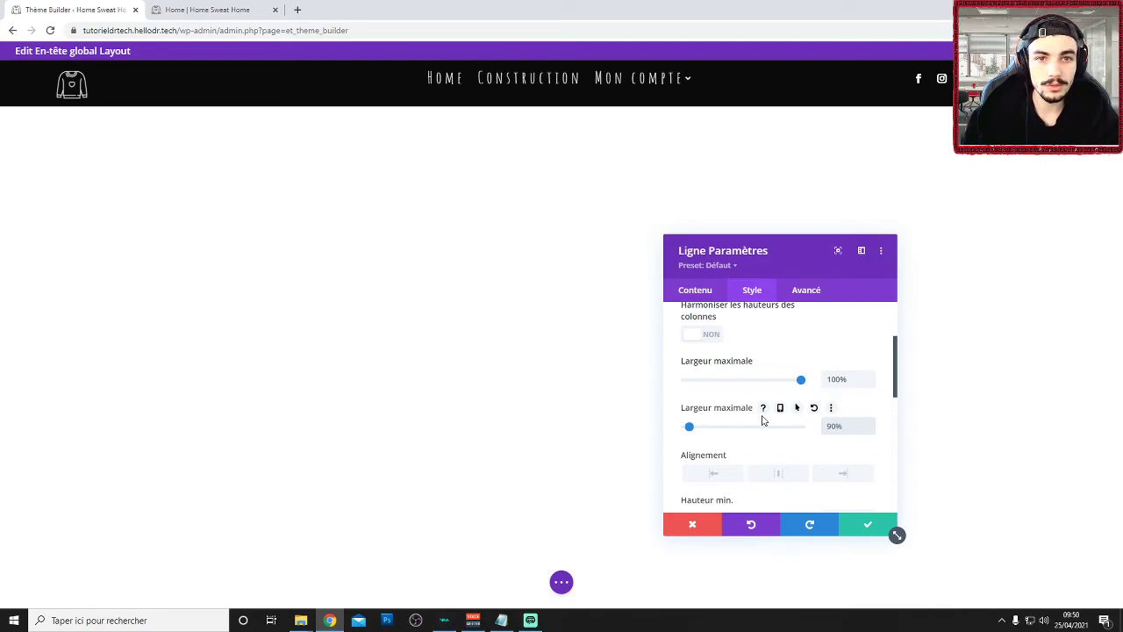
{"action": "left_click", "coordinate": [867, 523]}
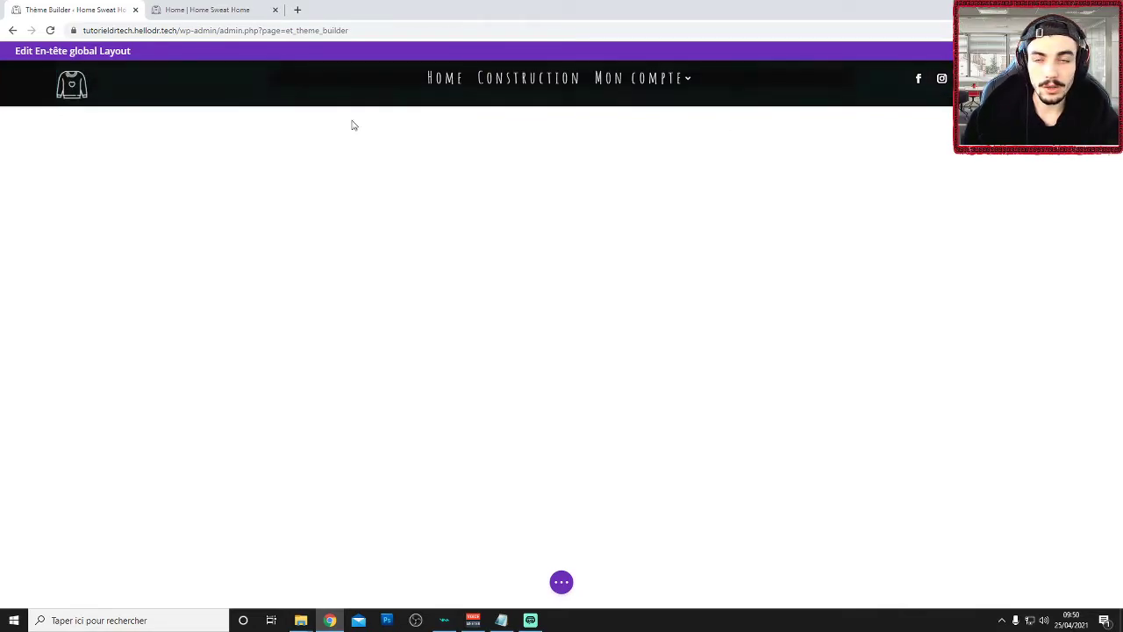
{"action": "left_click", "coordinate": [80, 94]}
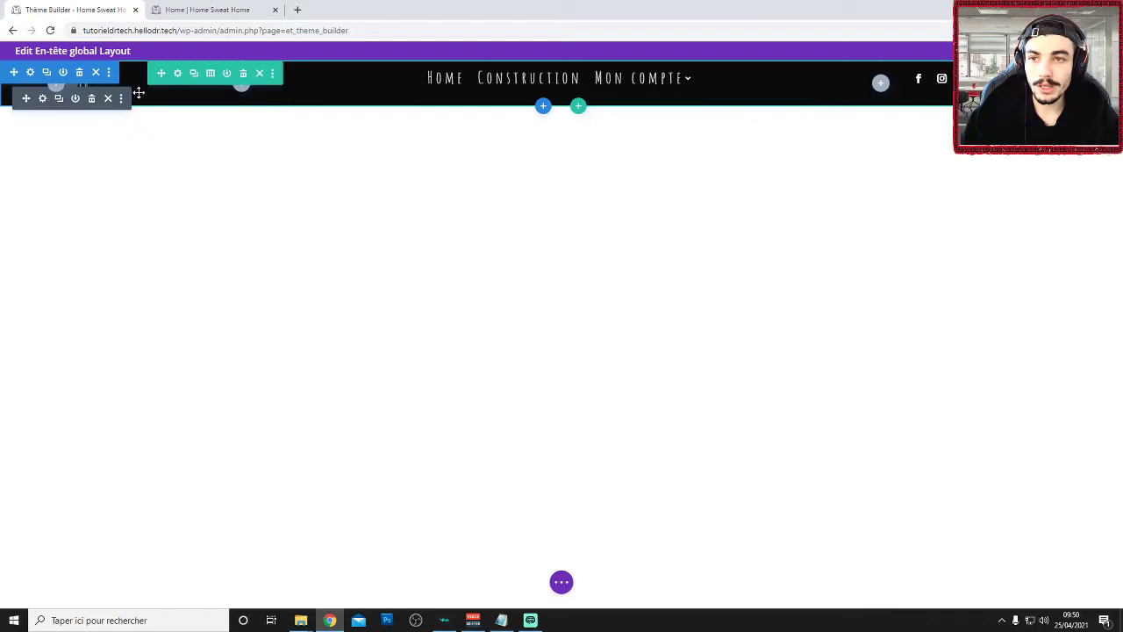
{"action": "left_click", "coordinate": [183, 77]}
{"action": "left_click", "coordinate": [752, 291]}
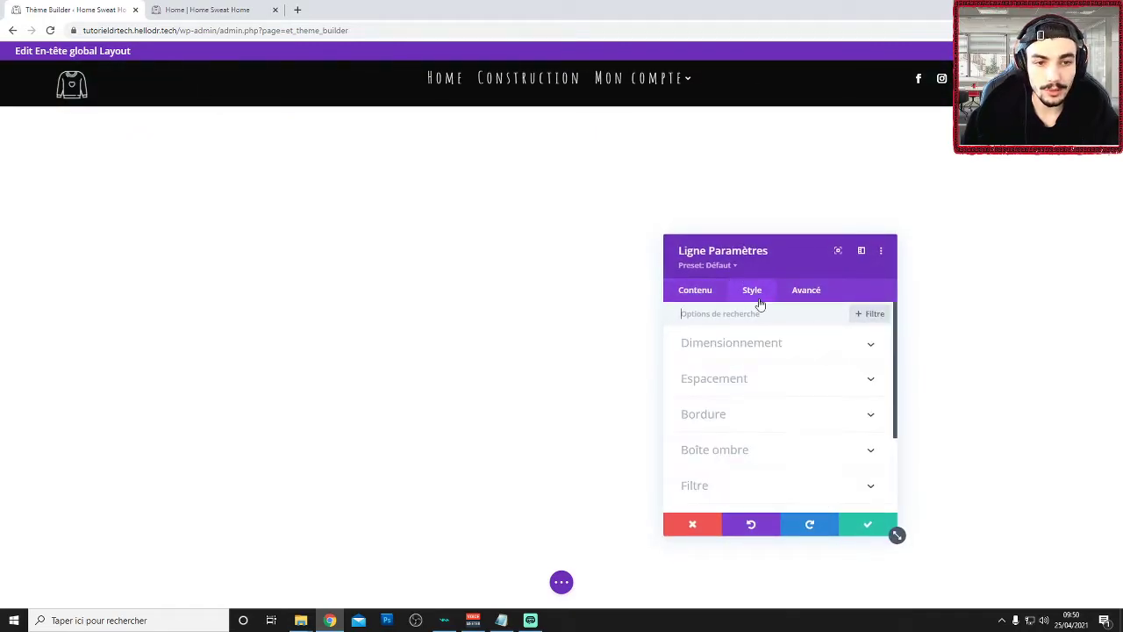
{"action": "scroll", "coordinate": [740, 363], "scroll_direction": "down", "scroll_amount": 2}
{"action": "scroll", "coordinate": [734, 375], "scroll_direction": "up", "scroll_amount": 2}
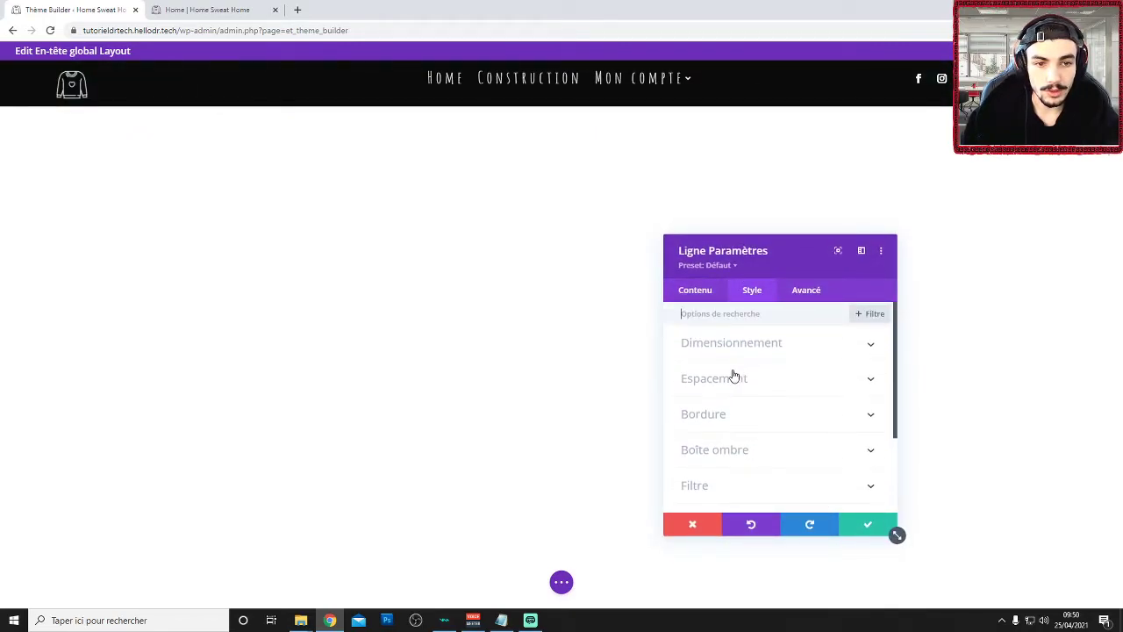
{"action": "left_click", "coordinate": [728, 344]}
{"action": "left_click", "coordinate": [690, 531]}
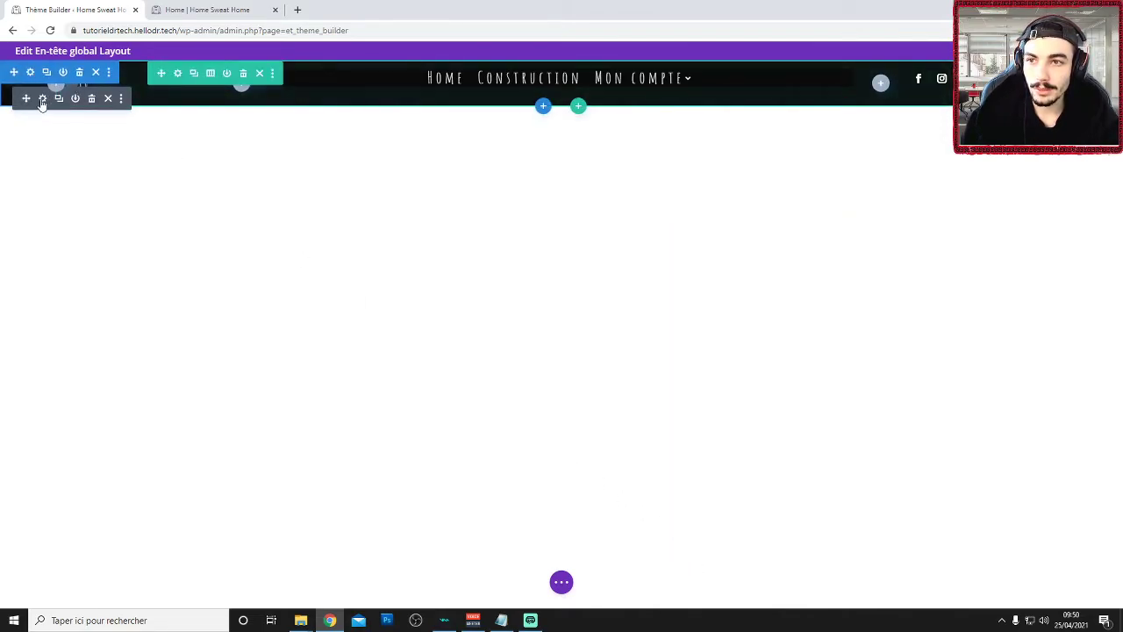
Set the sweater logo image's maximum width to 15% and save the Image module
{"action": "left_click", "coordinate": [41, 96]}
{"action": "left_click", "coordinate": [750, 291]}
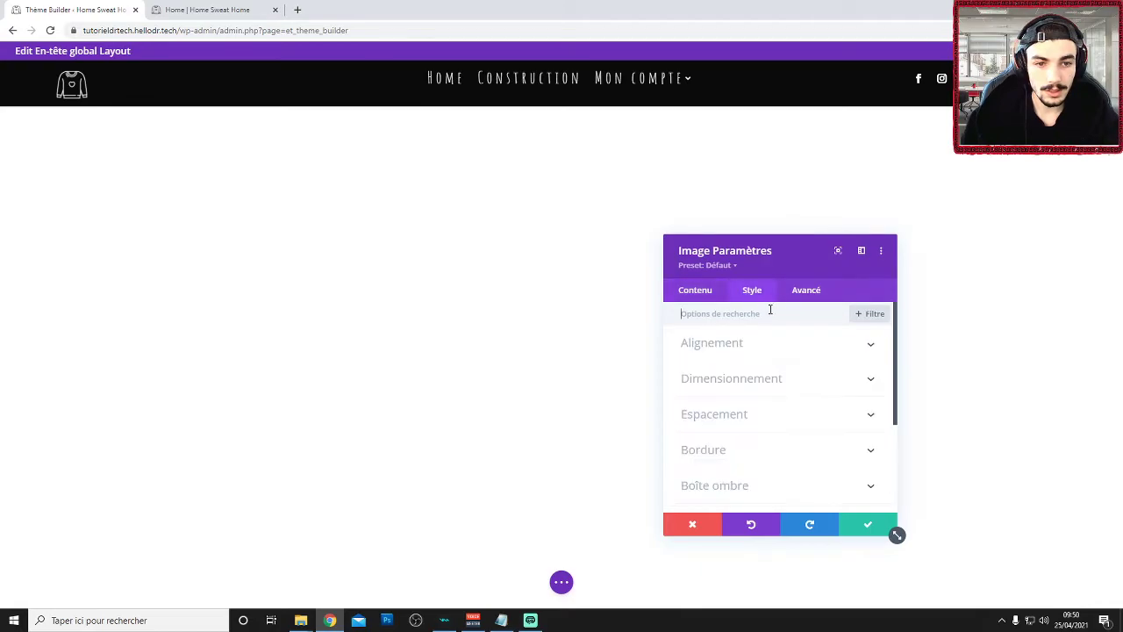
{"action": "left_click", "coordinate": [776, 379]}
{"action": "left_click_drag", "start_coordinate": [832, 464], "coordinate": [788, 464]}
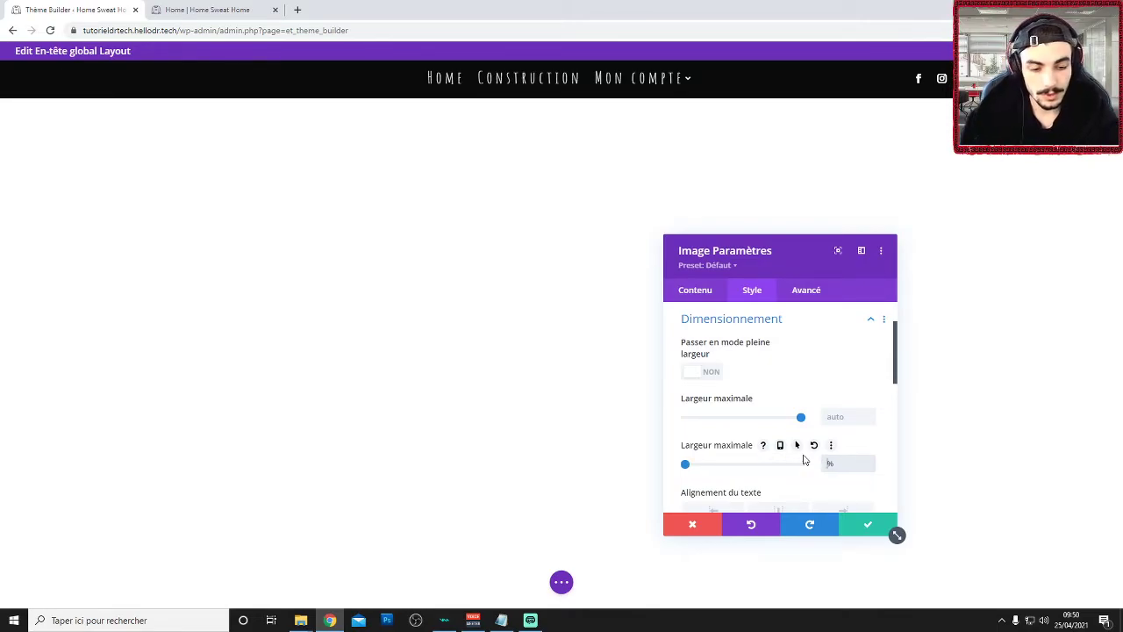
{"action": "type", "text": "15"}
{"action": "type", "text": "px"}
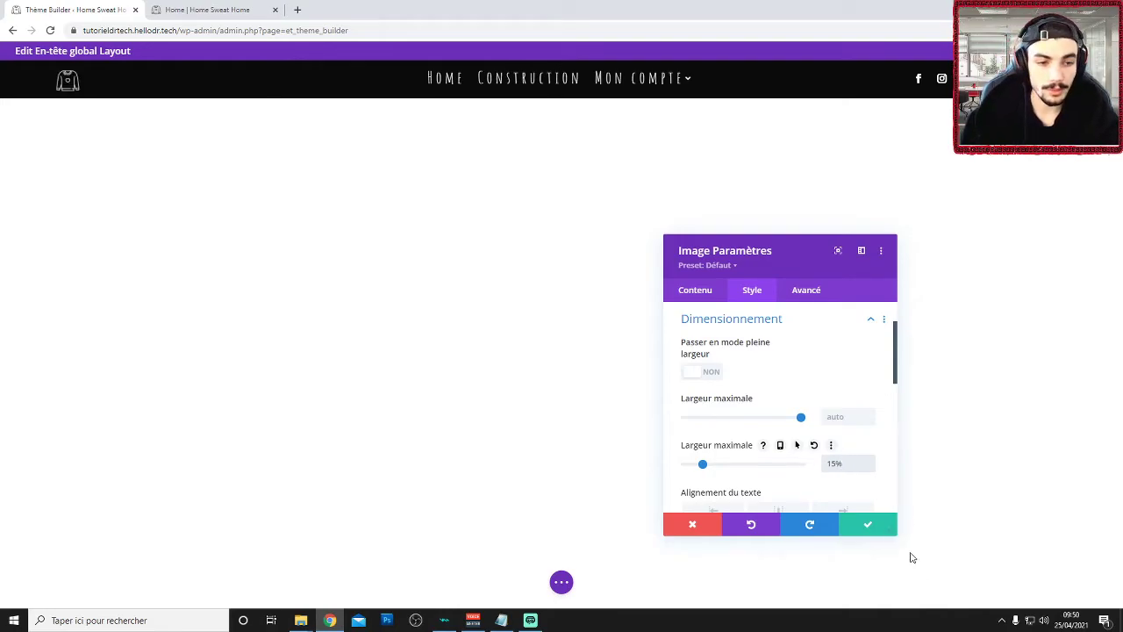
{"action": "left_click", "coordinate": [873, 526]}
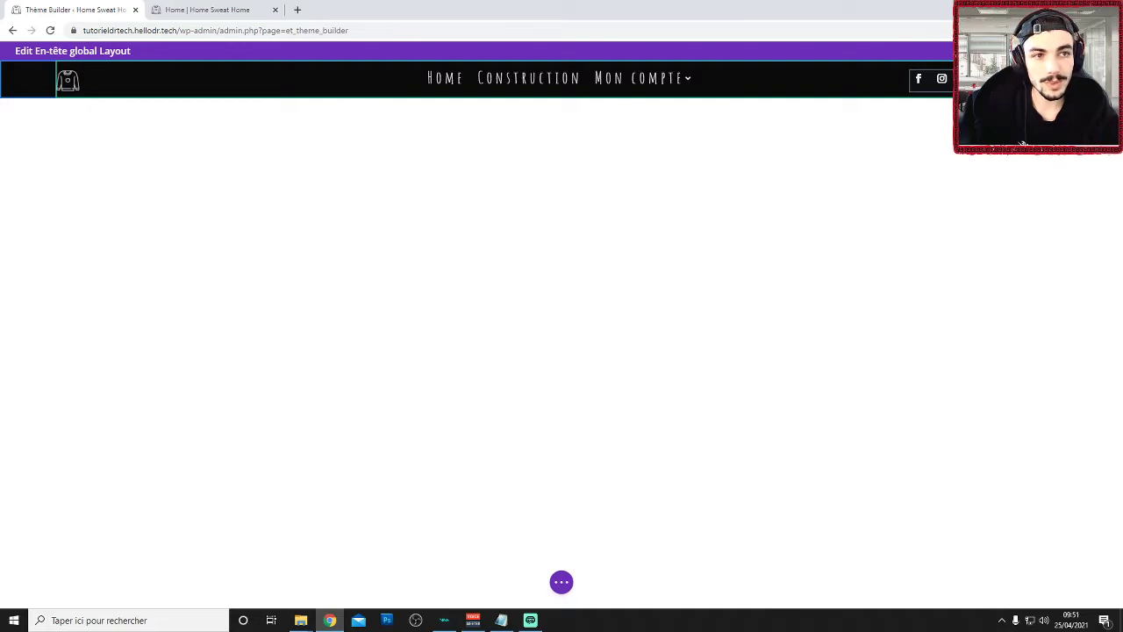
Try right alignment on the social media follow module, return it to left alignment, and save the module
{"action": "left_click", "coordinate": [957, 77]}
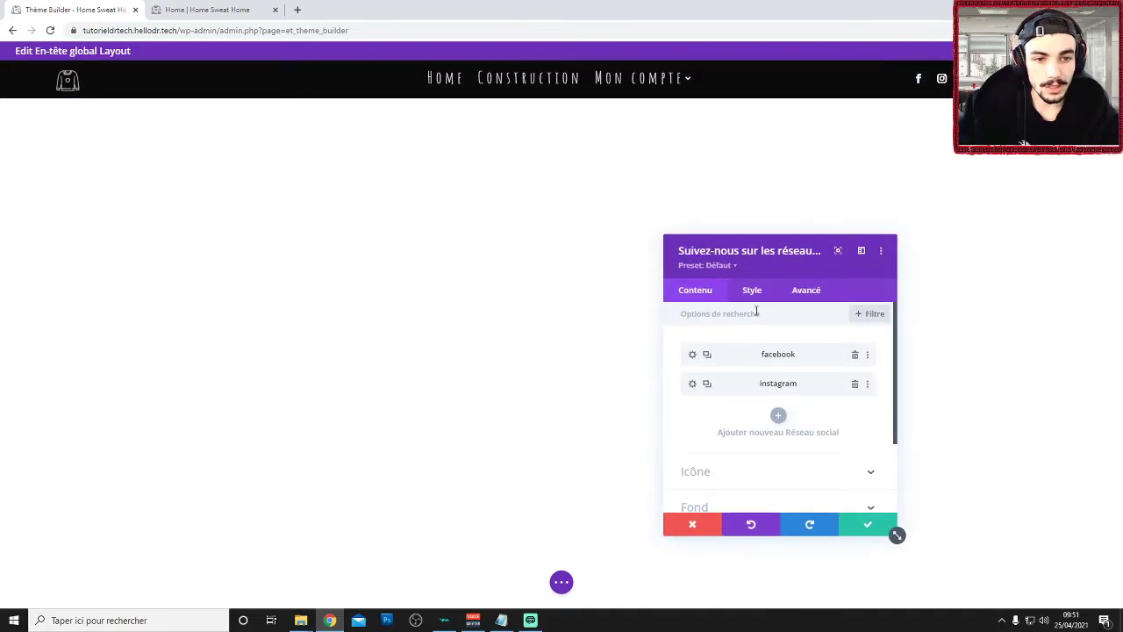
{"action": "left_click", "coordinate": [755, 295]}
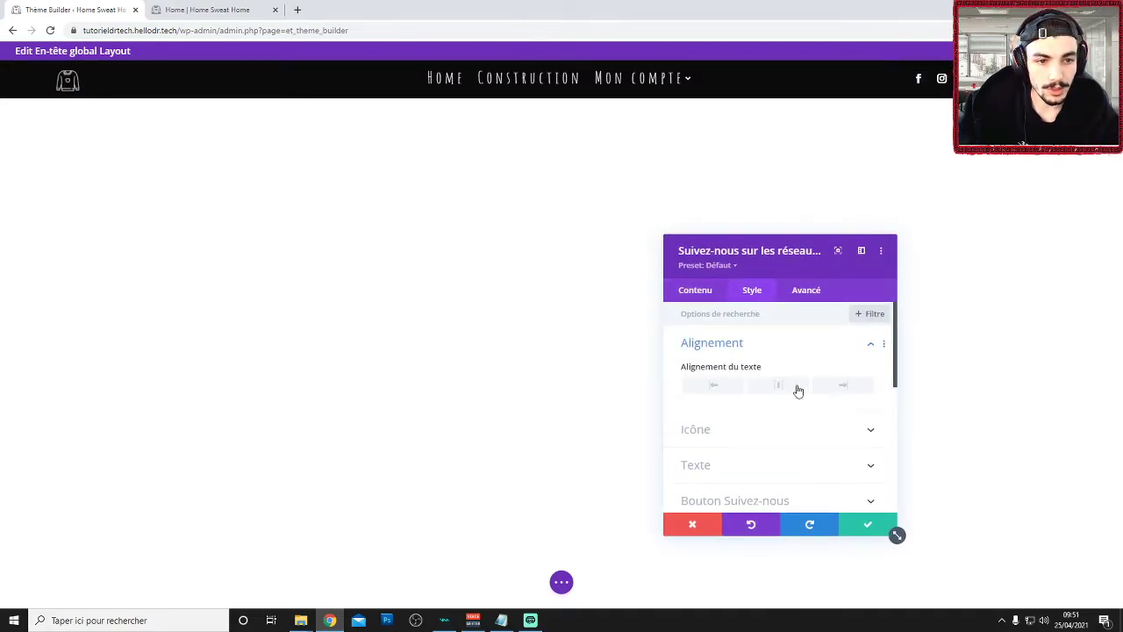
{"action": "left_click", "coordinate": [843, 385]}
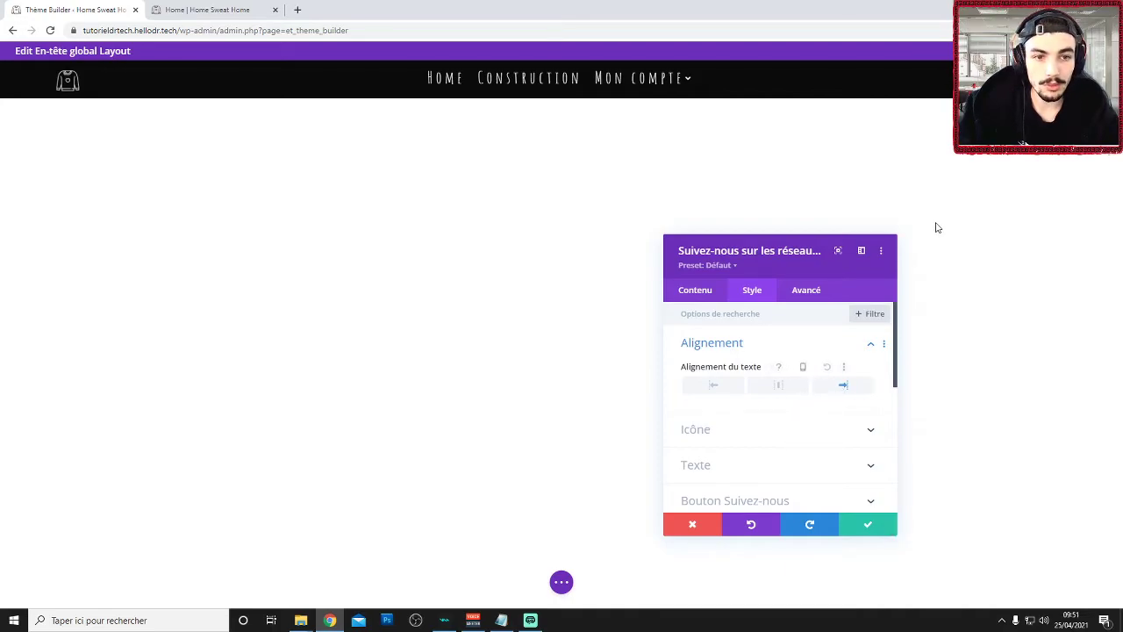
{"action": "left_click", "coordinate": [731, 388]}
{"action": "left_click", "coordinate": [867, 525]}
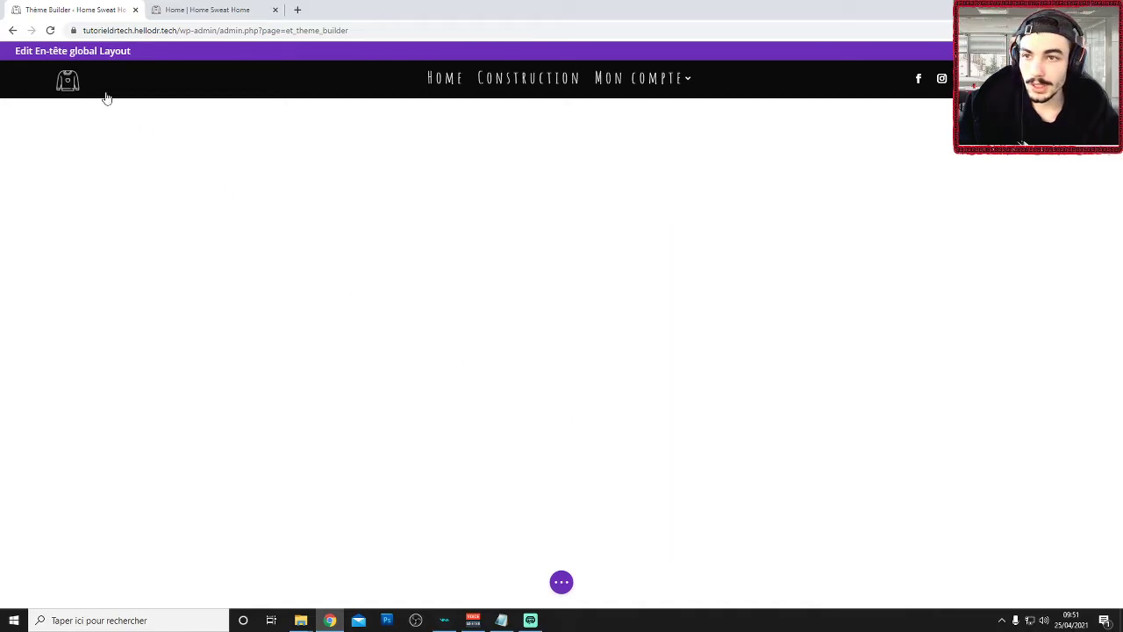
Try right alignment on the sweater logo image, return it to left alignment, and save the Image module
{"action": "mouse_move", "coordinate": [71, 88]}
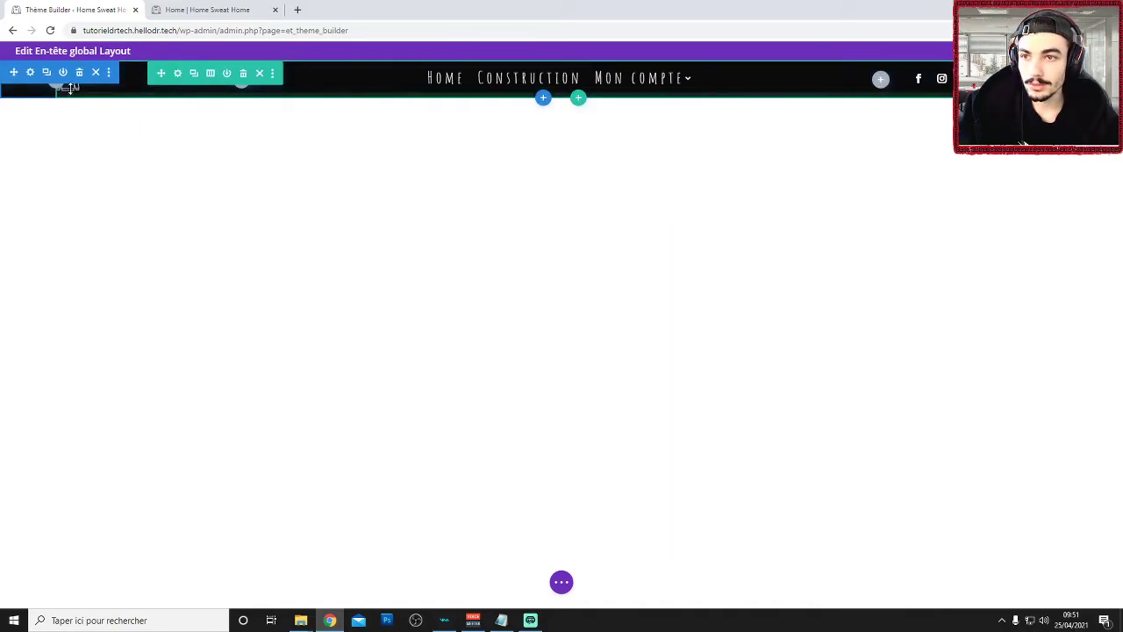
{"action": "left_click", "coordinate": [37, 100]}
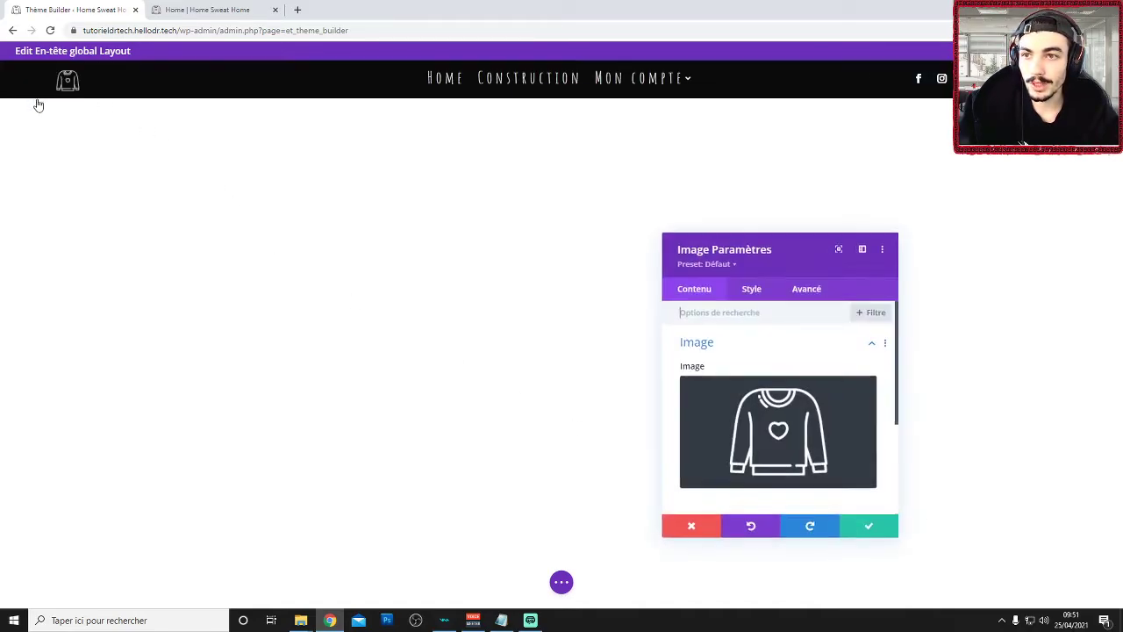
{"action": "left_click", "coordinate": [751, 289]}
{"action": "left_click", "coordinate": [734, 344]}
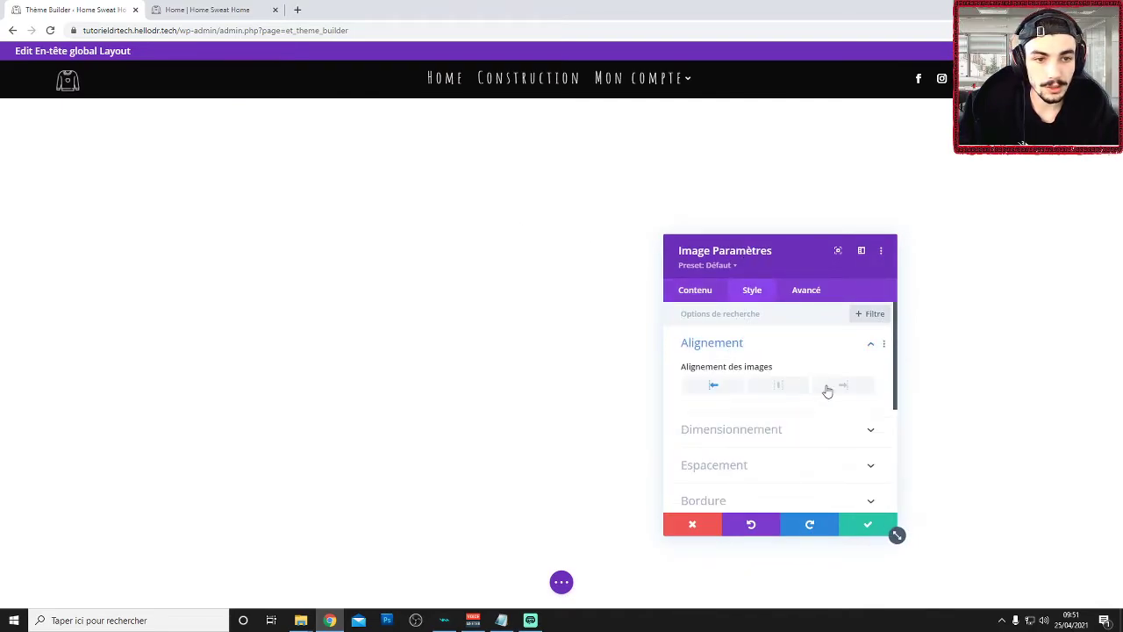
{"action": "left_click", "coordinate": [842, 386]}
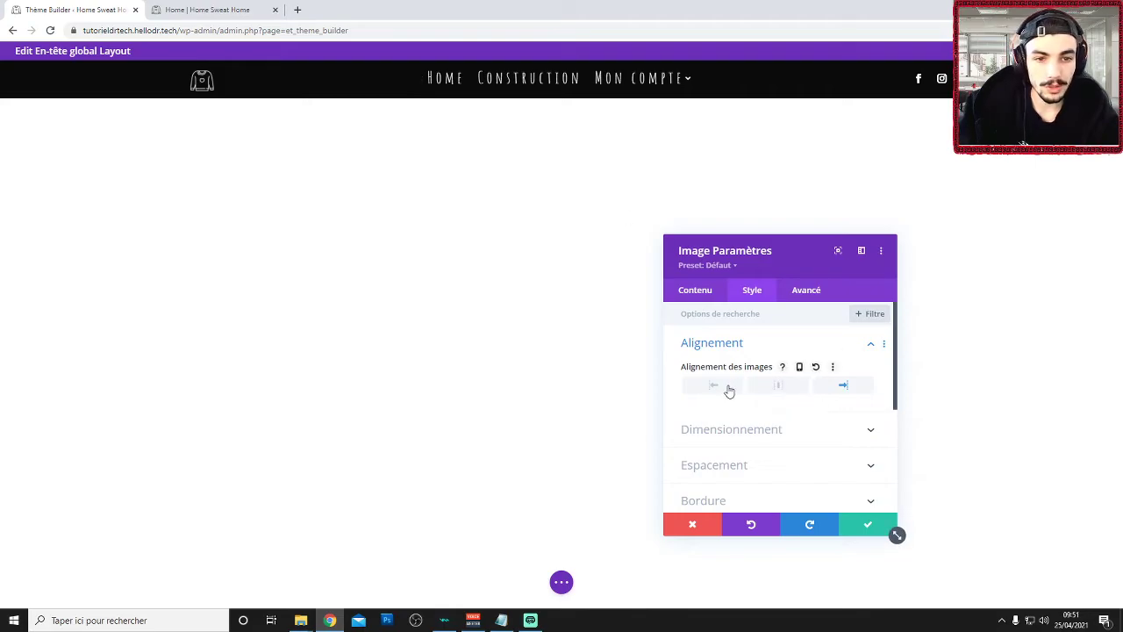
{"action": "left_click", "coordinate": [725, 387]}
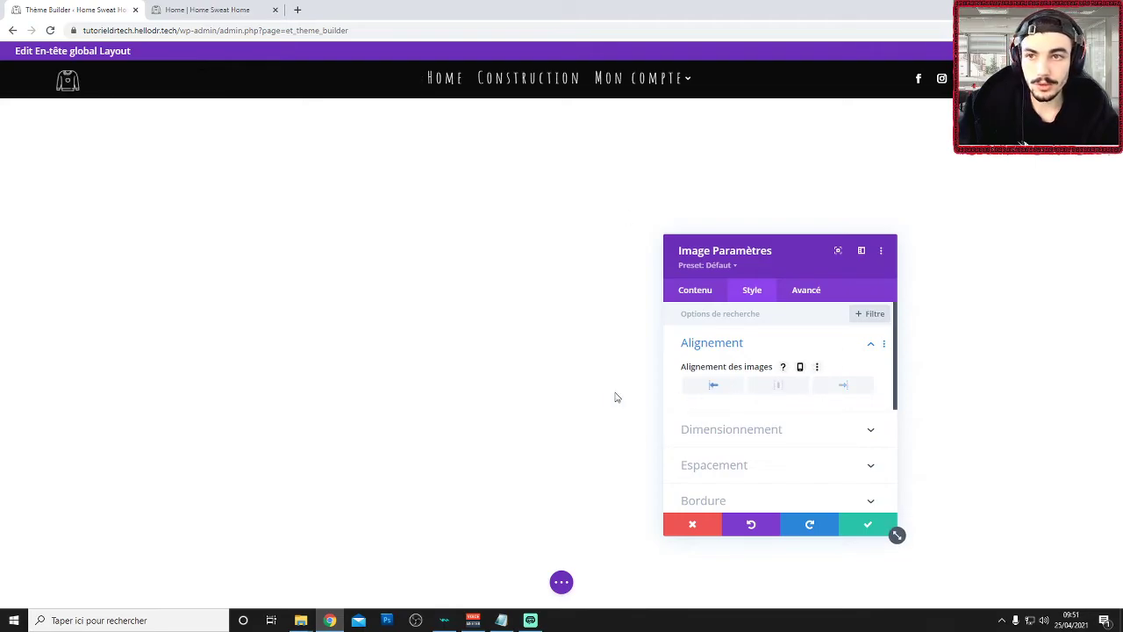
{"action": "left_click", "coordinate": [867, 525]}
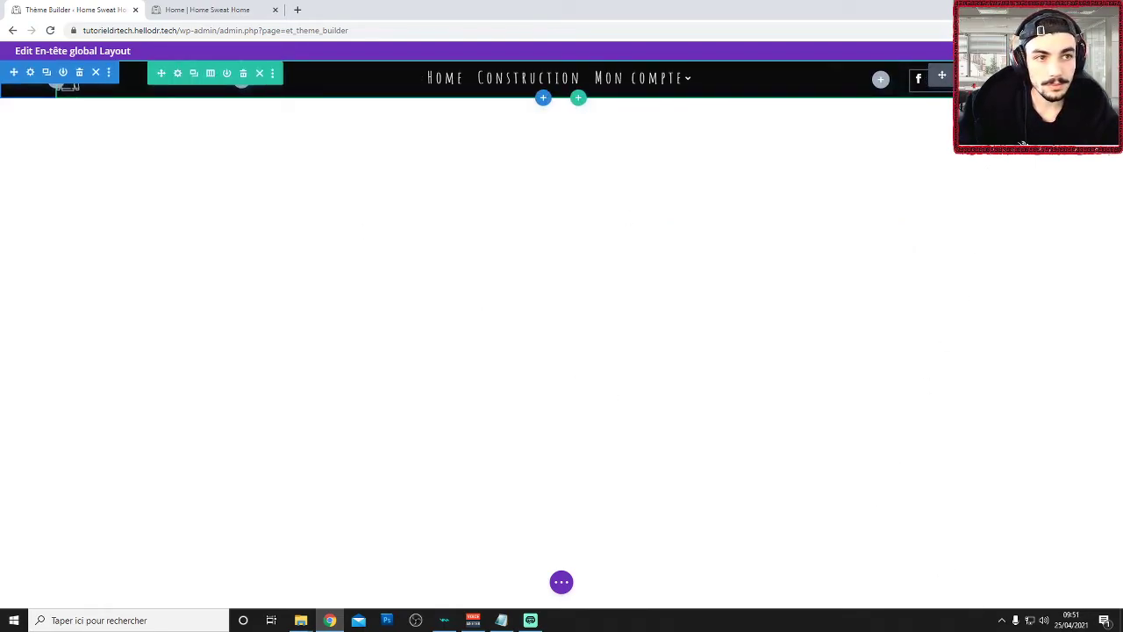
Align the social media follow module to the right and save the module
{"action": "left_click", "coordinate": [959, 75]}
{"action": "left_click", "coordinate": [752, 294]}
{"action": "left_click", "coordinate": [748, 352]}
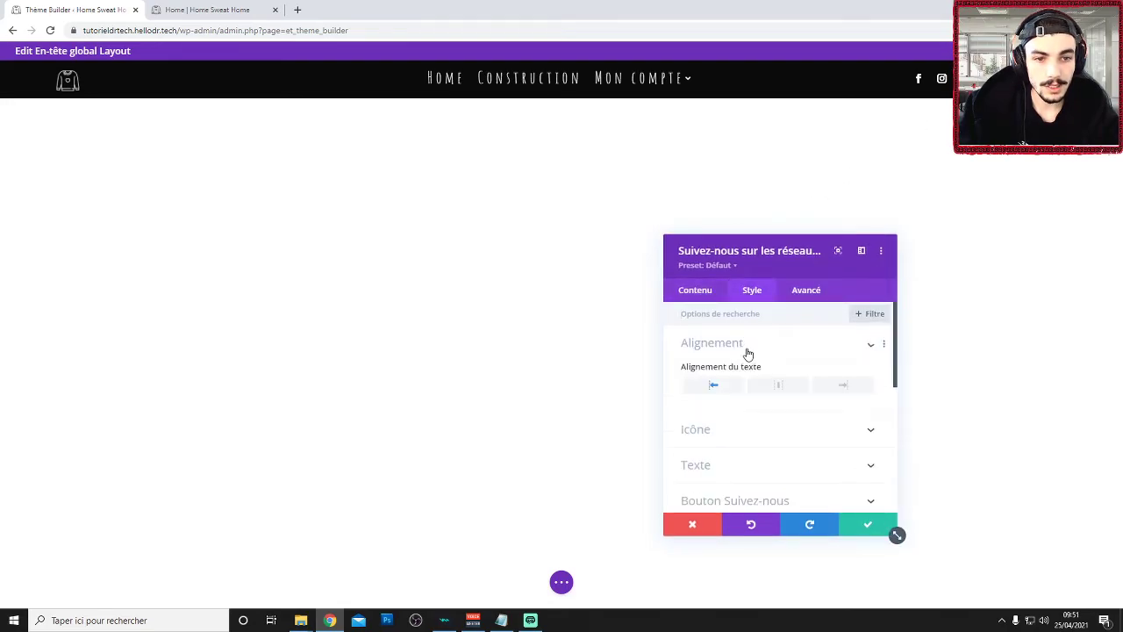
{"action": "left_click", "coordinate": [838, 387]}
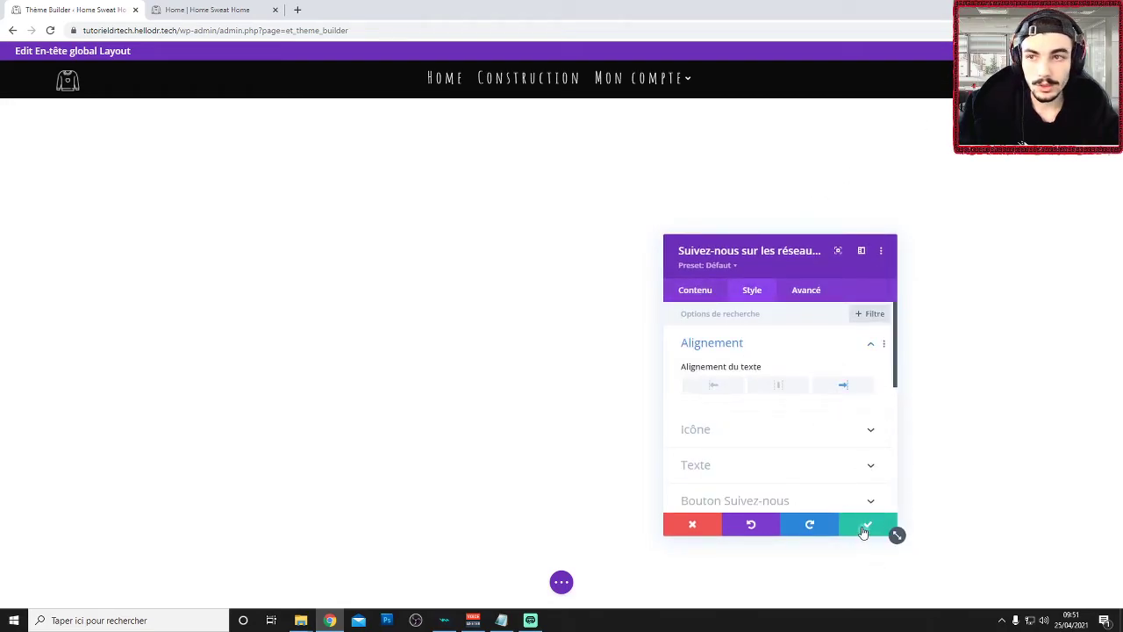
{"action": "left_click", "coordinate": [866, 527]}
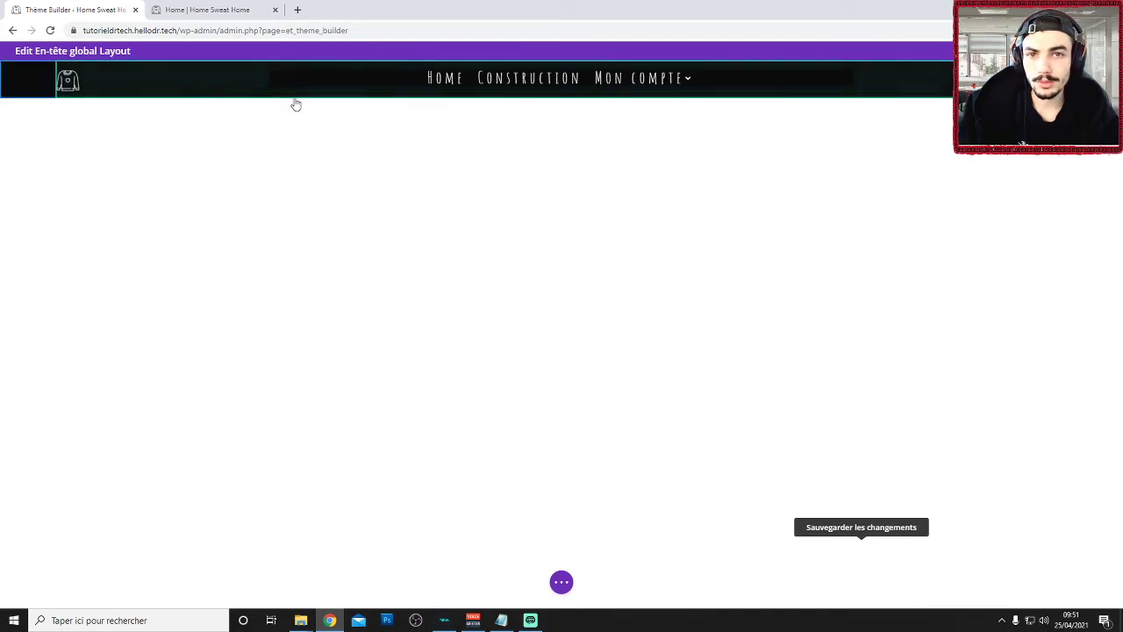
Center the sweater logo image within its column and save the Image module
{"action": "left_click", "coordinate": [69, 83]}
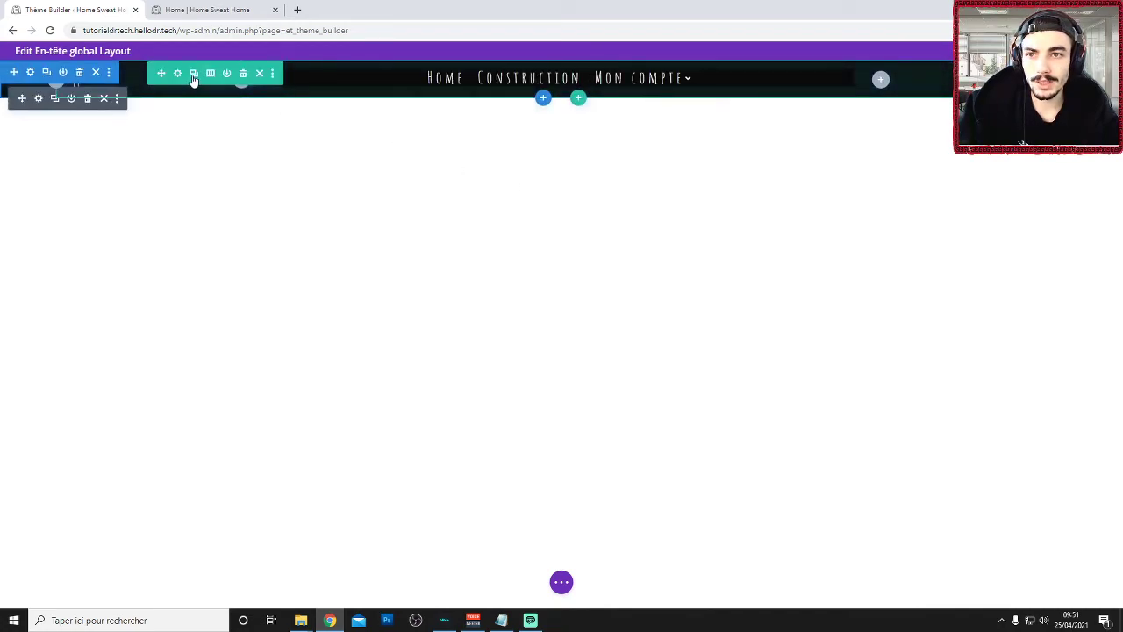
{"action": "left_click", "coordinate": [39, 99]}
{"action": "left_click", "coordinate": [755, 290]}
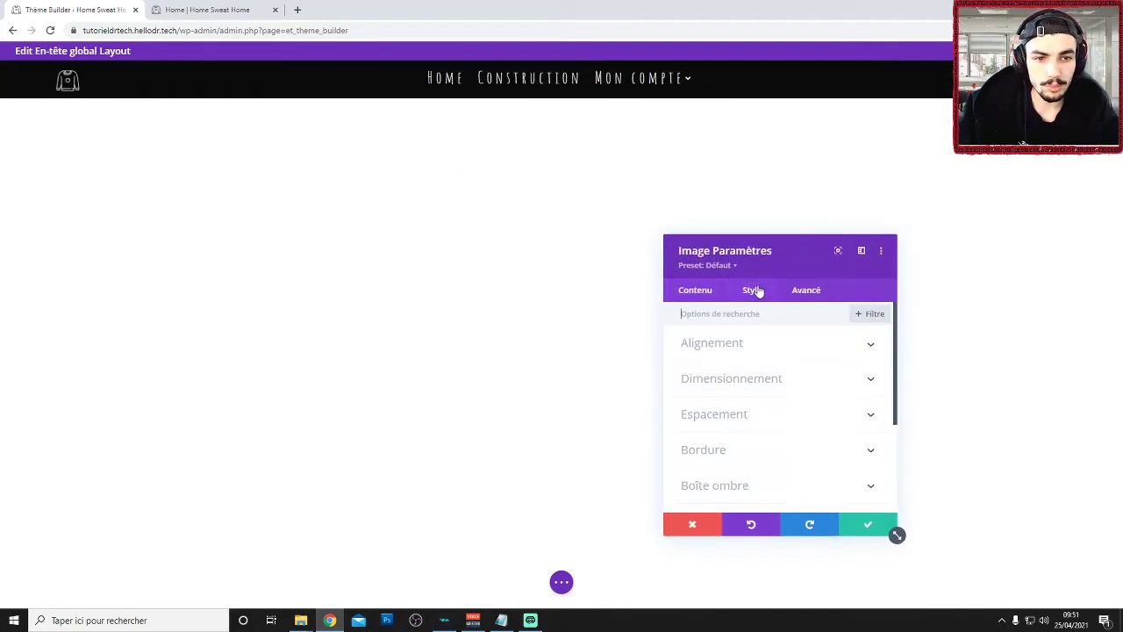
{"action": "left_click", "coordinate": [778, 343]}
{"action": "left_click", "coordinate": [779, 386]}
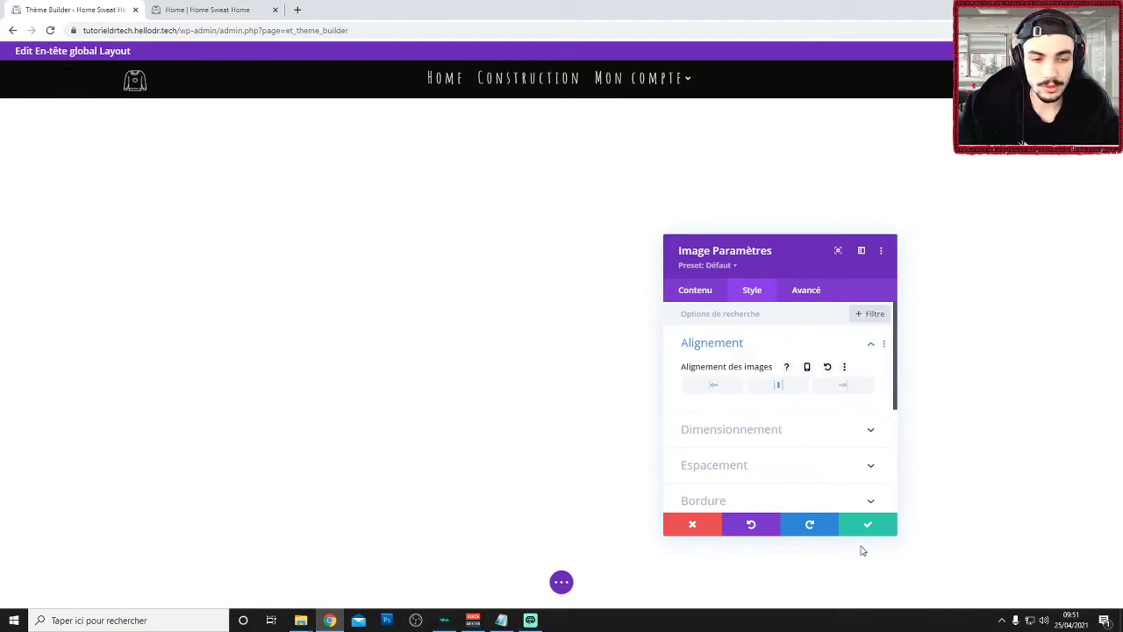
{"action": "left_click", "coordinate": [888, 528]}
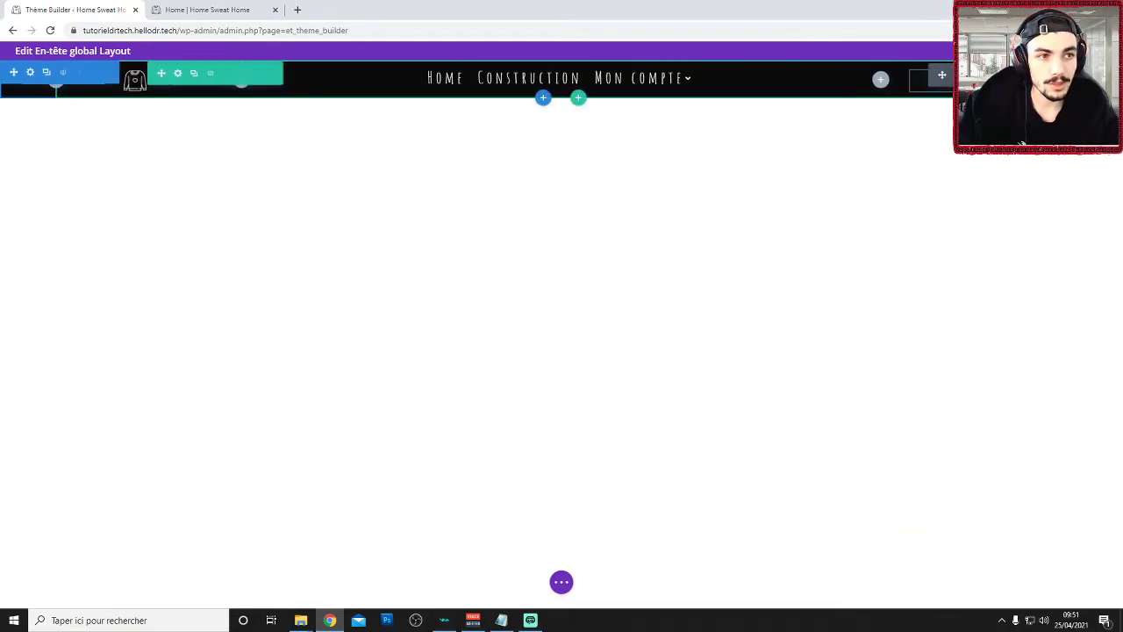
Center the social media follow module, save the module, and save the header layout
{"action": "left_click", "coordinate": [958, 74]}
{"action": "left_click", "coordinate": [762, 297]}
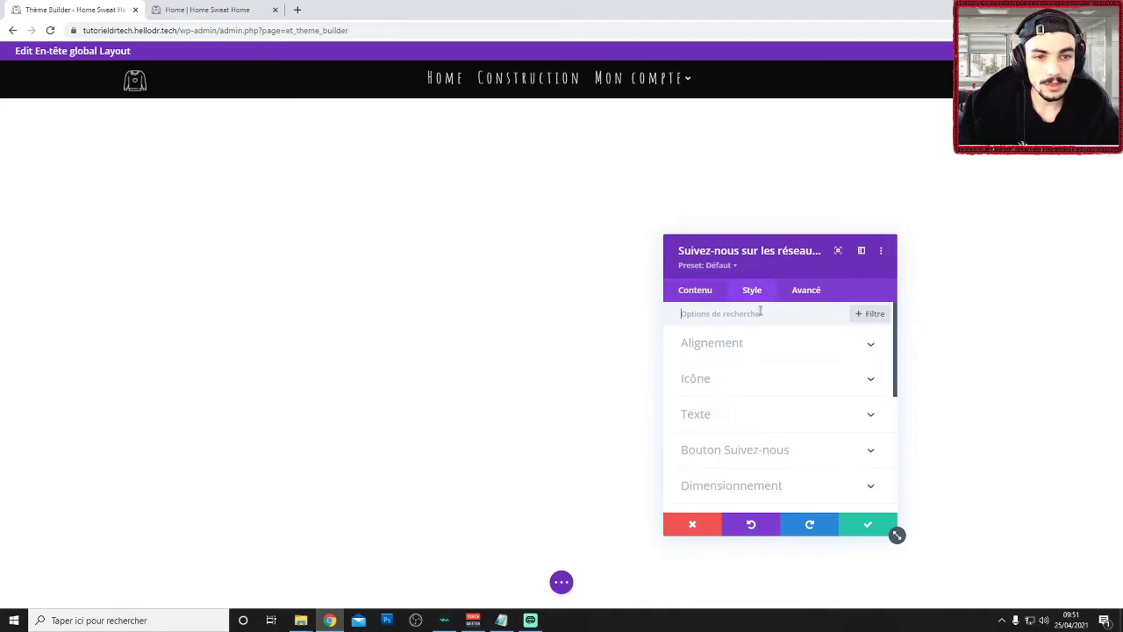
{"action": "left_click", "coordinate": [733, 355]}
{"action": "left_click", "coordinate": [785, 389]}
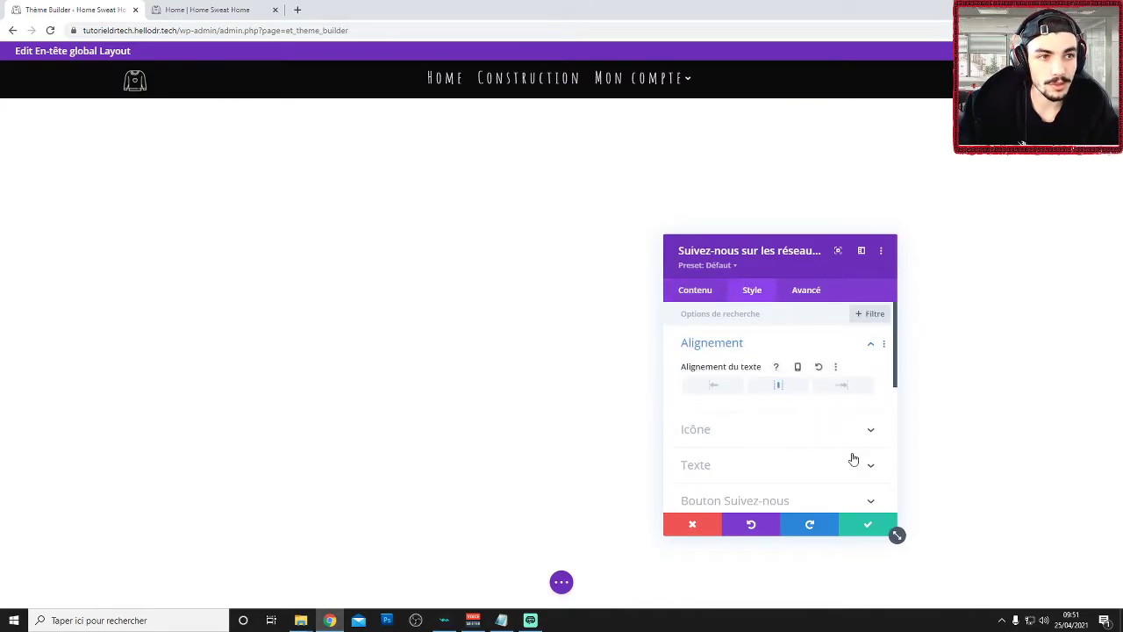
{"action": "left_click", "coordinate": [865, 525]}
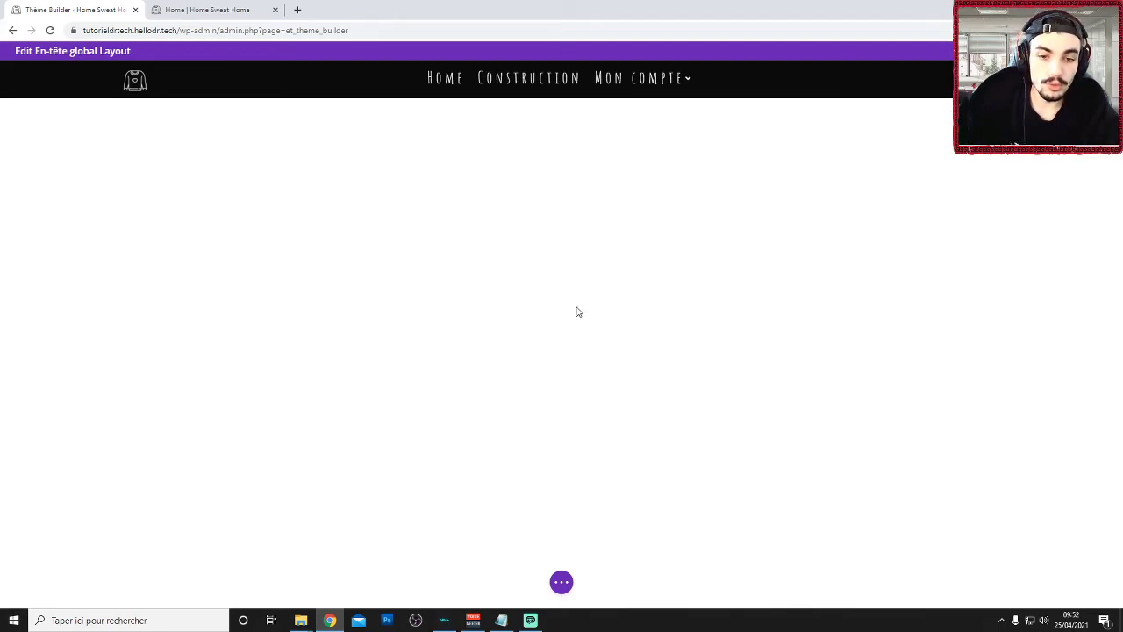
{"action": "left_click", "coordinate": [561, 584]}
{"action": "left_click", "coordinate": [1078, 583]}
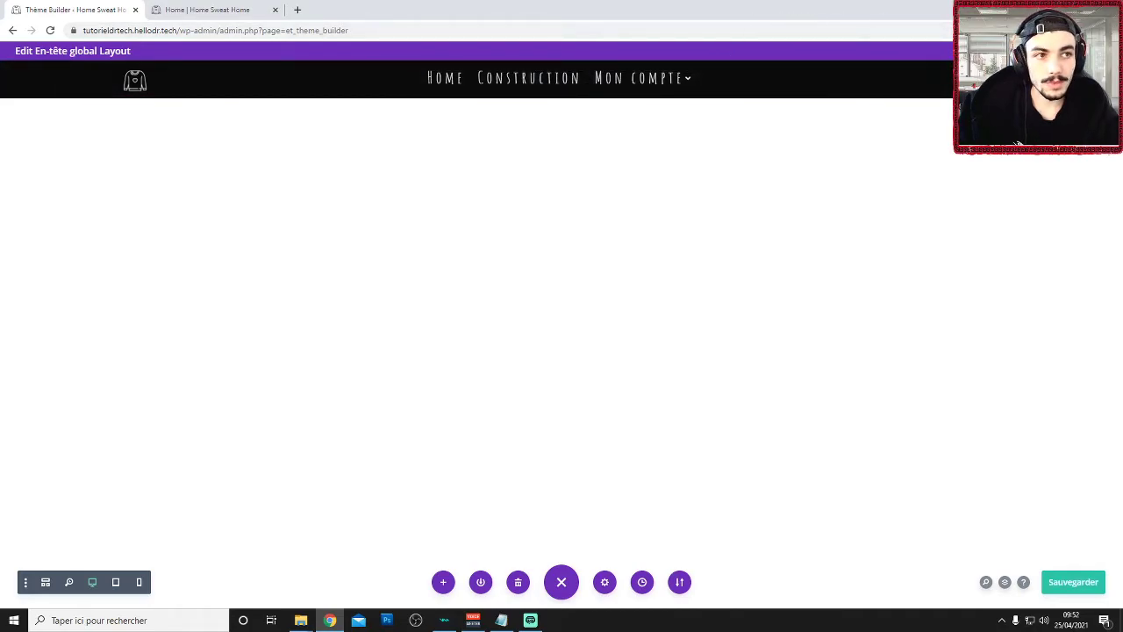
Check the header in a smaller browser window and in phone view, and return to desktop view
{"action": "left_click", "coordinate": [1083, 9]}
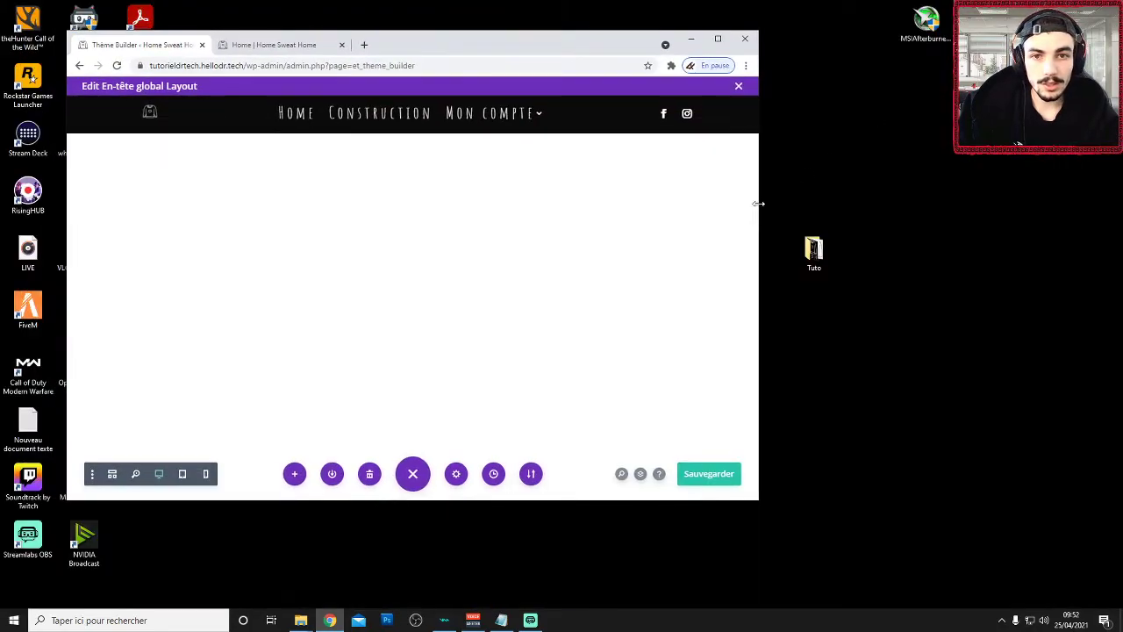
{"action": "left_click", "coordinate": [719, 39]}
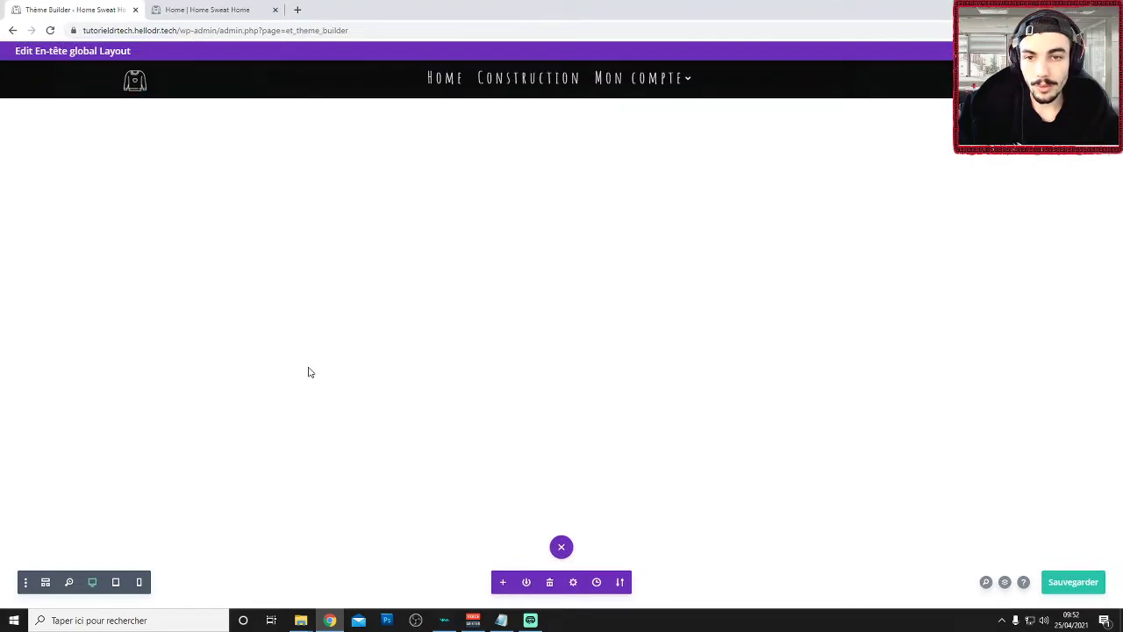
{"action": "left_click", "coordinate": [138, 583]}
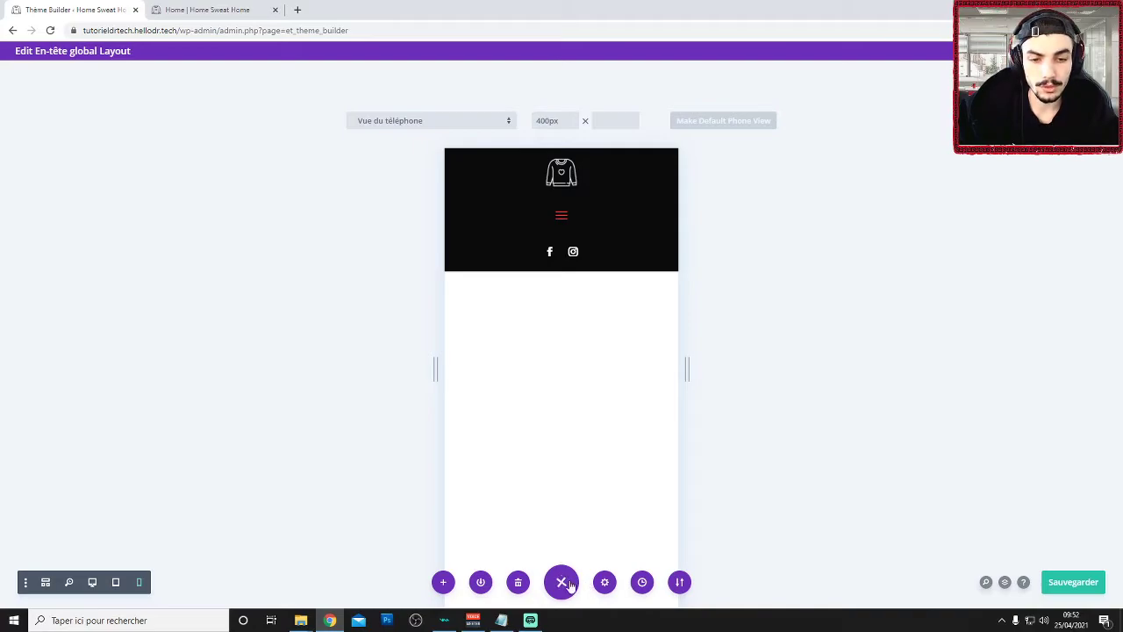
{"action": "left_click", "coordinate": [92, 582]}
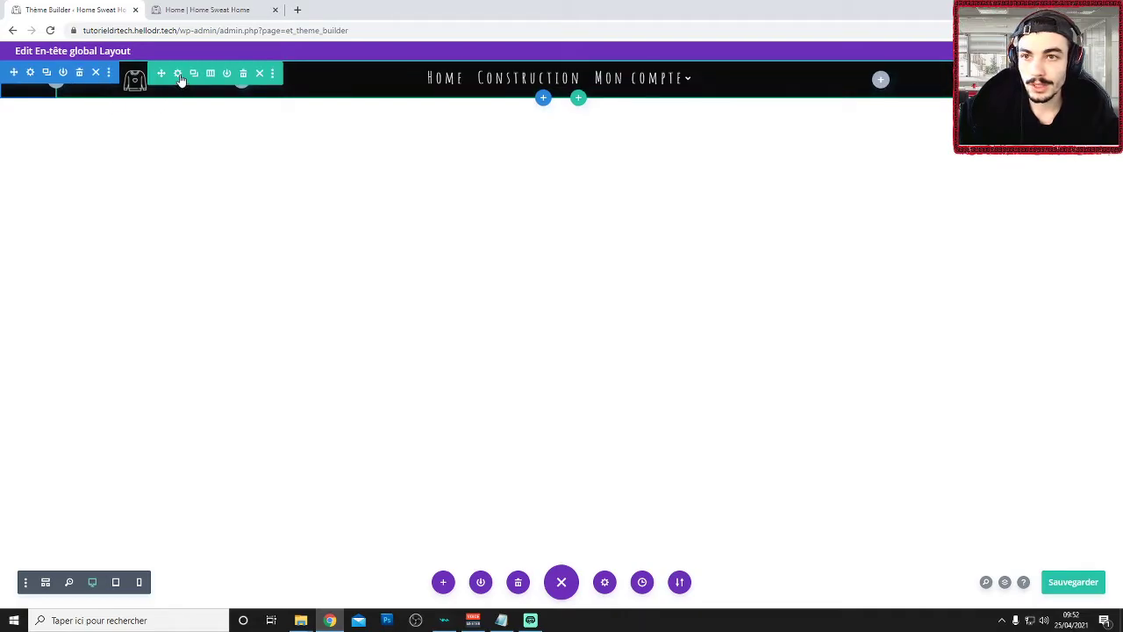
Assign the CSS class "aligner_colonnes" to the header row and save the row settings
{"action": "left_click", "coordinate": [178, 74]}
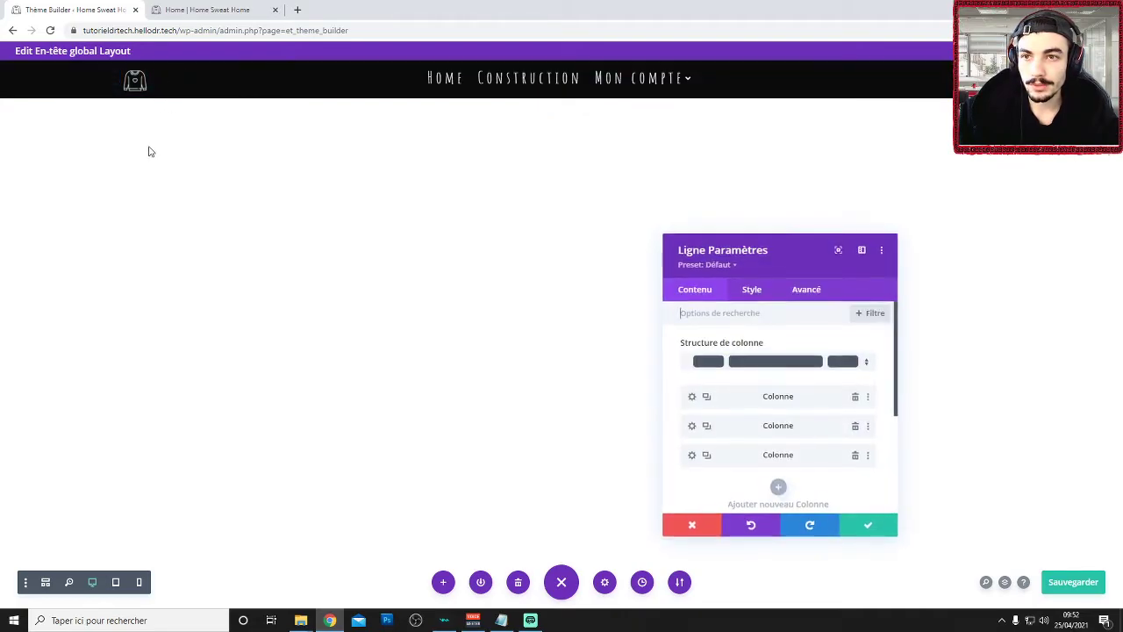
{"action": "left_click", "coordinate": [802, 291]}
{"action": "left_click_drag", "start_coordinate": [784, 248], "coordinate": [555, 120]}
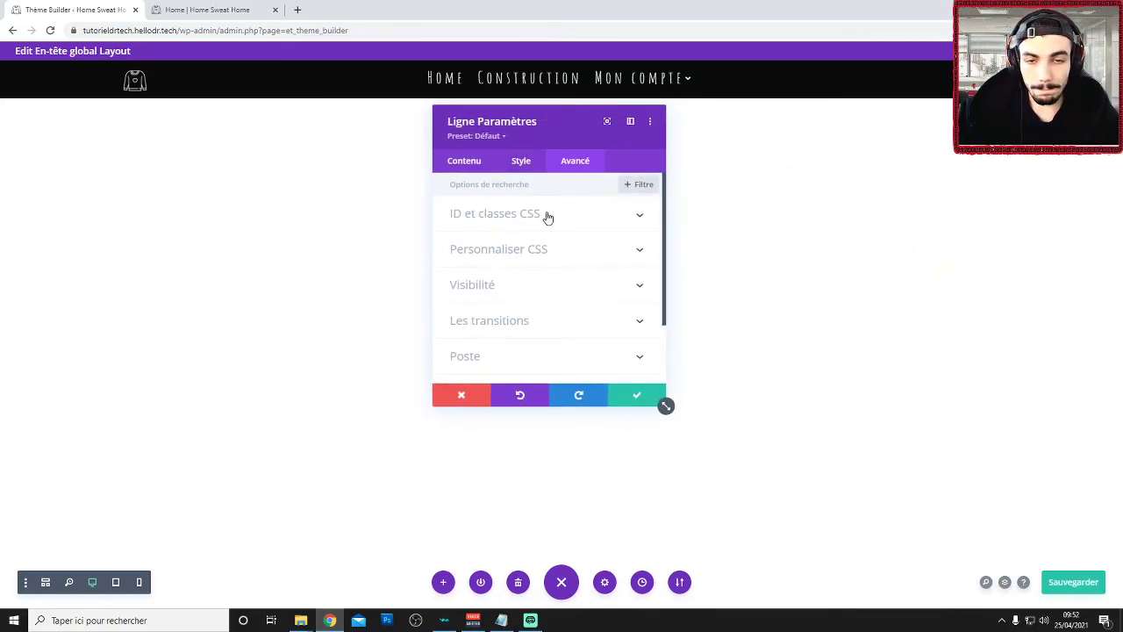
{"action": "left_click", "coordinate": [632, 216]}
{"action": "left_click", "coordinate": [481, 298]}
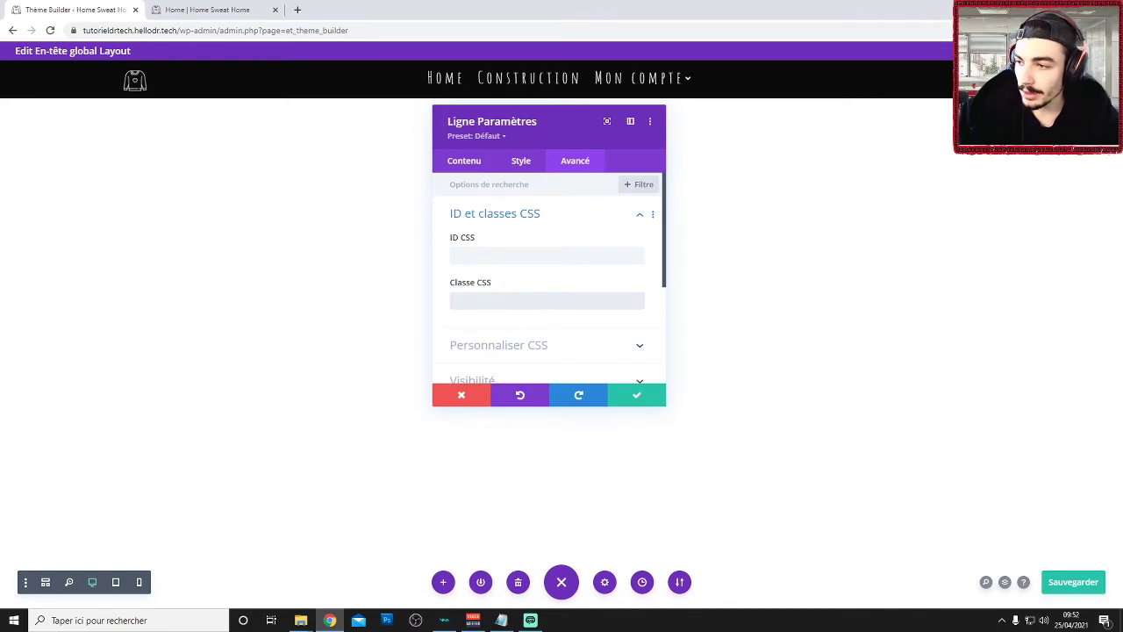
{"action": "type", "text": "aligner_colonnes"}
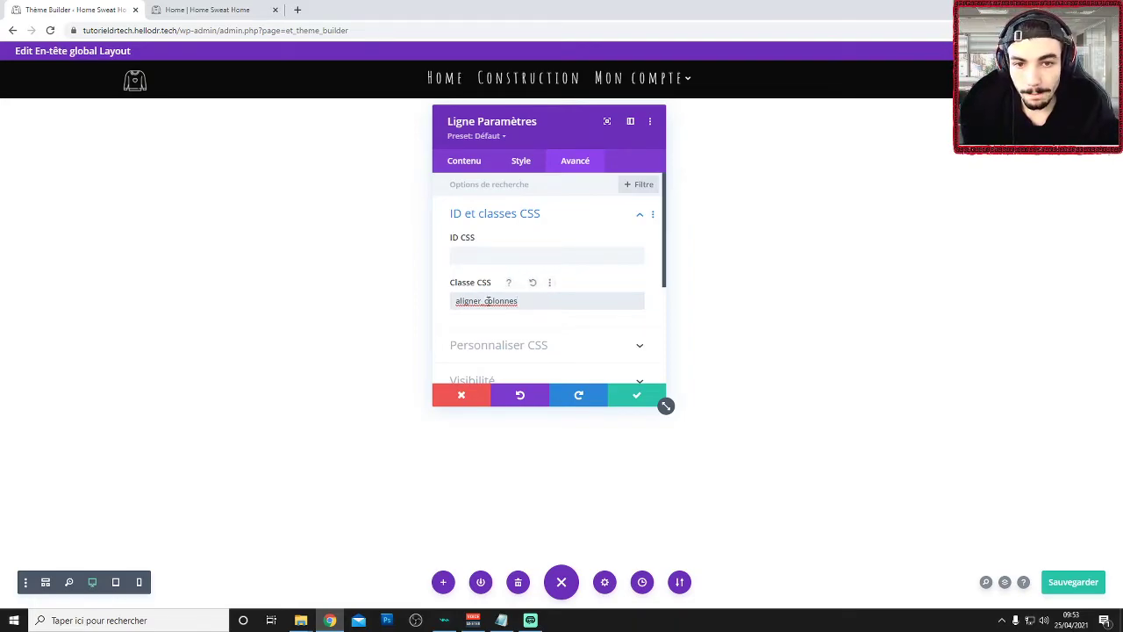
{"action": "left_click_drag", "start_coordinate": [519, 301], "coordinate": [431, 304]}
{"action": "left_click", "coordinate": [557, 301]}
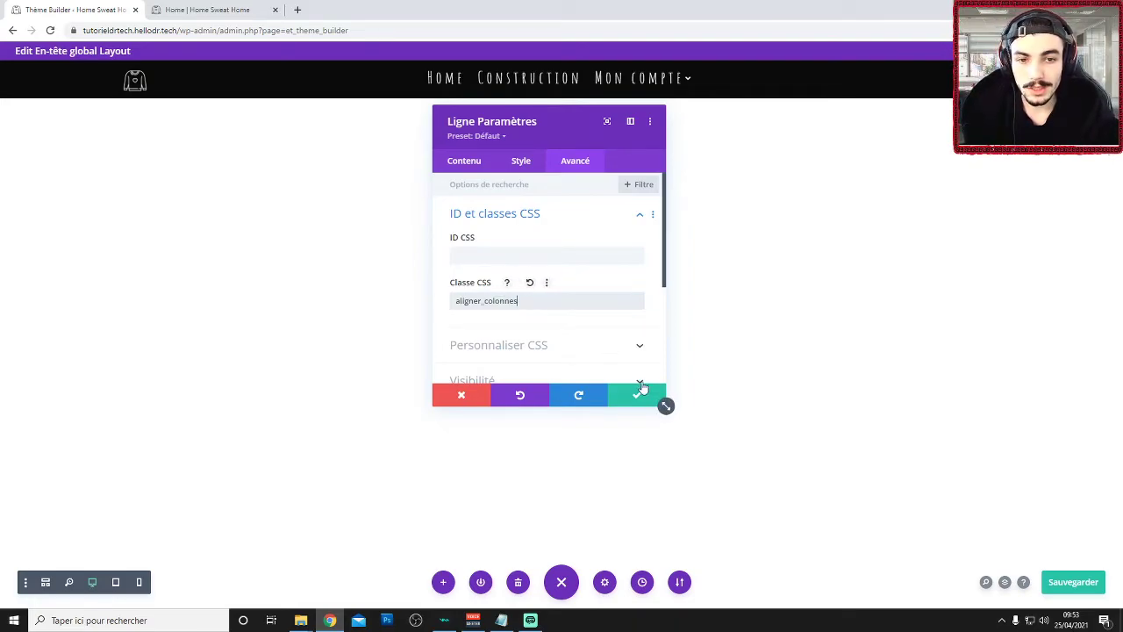
{"action": "double_click", "coordinate": [486, 301]}
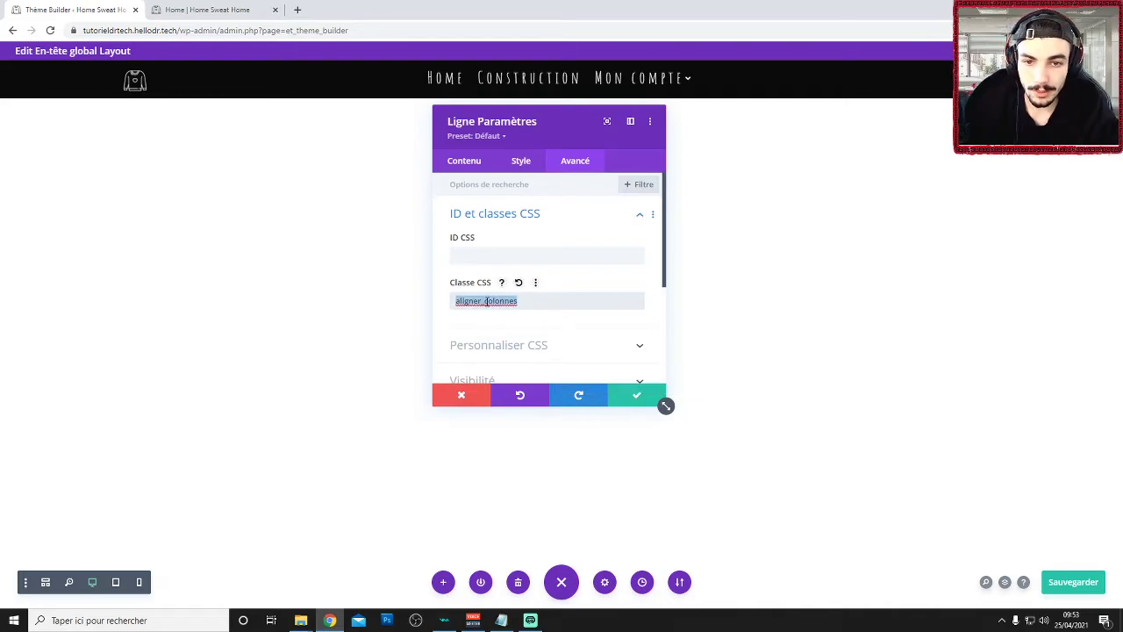
{"action": "left_click", "coordinate": [635, 395]}
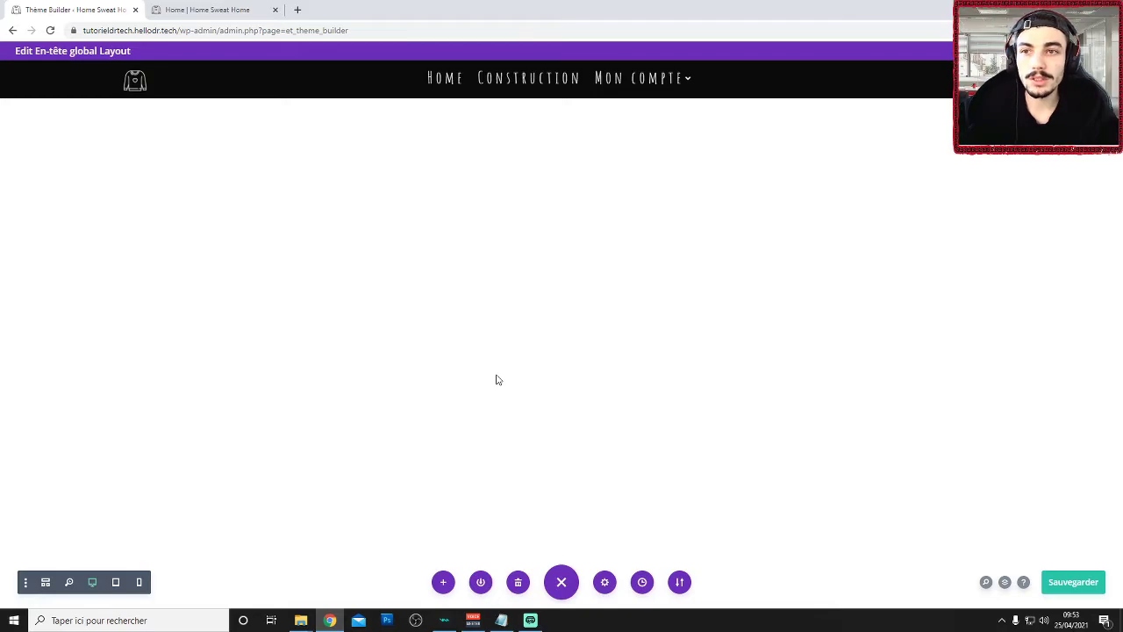
{"action": "left_click", "coordinate": [604, 582]}
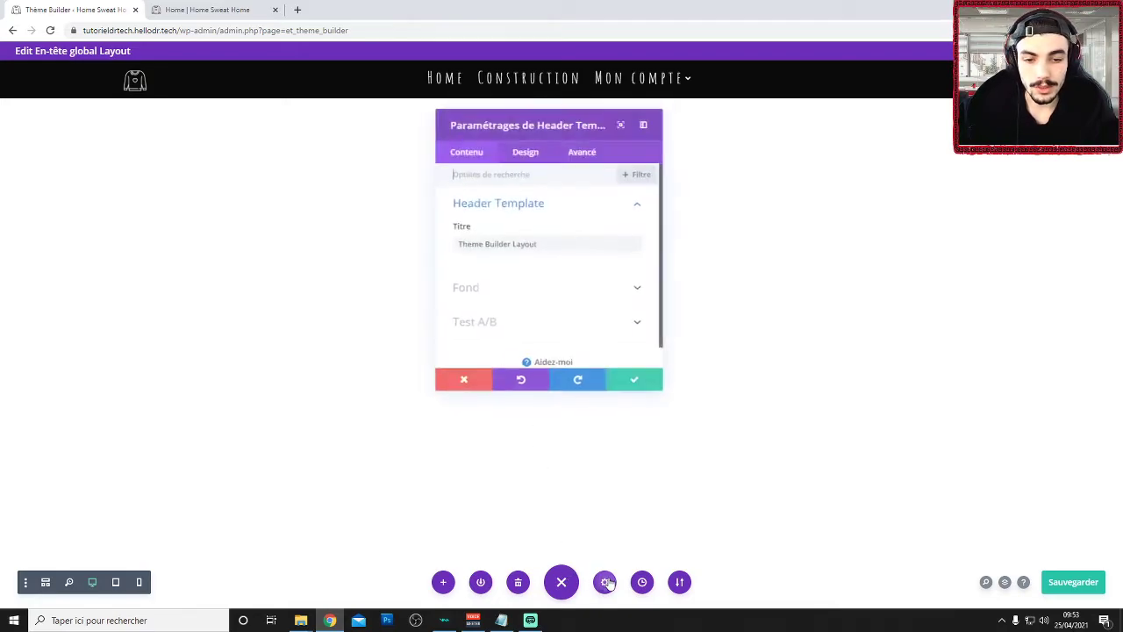
{"action": "left_click", "coordinate": [454, 391]}
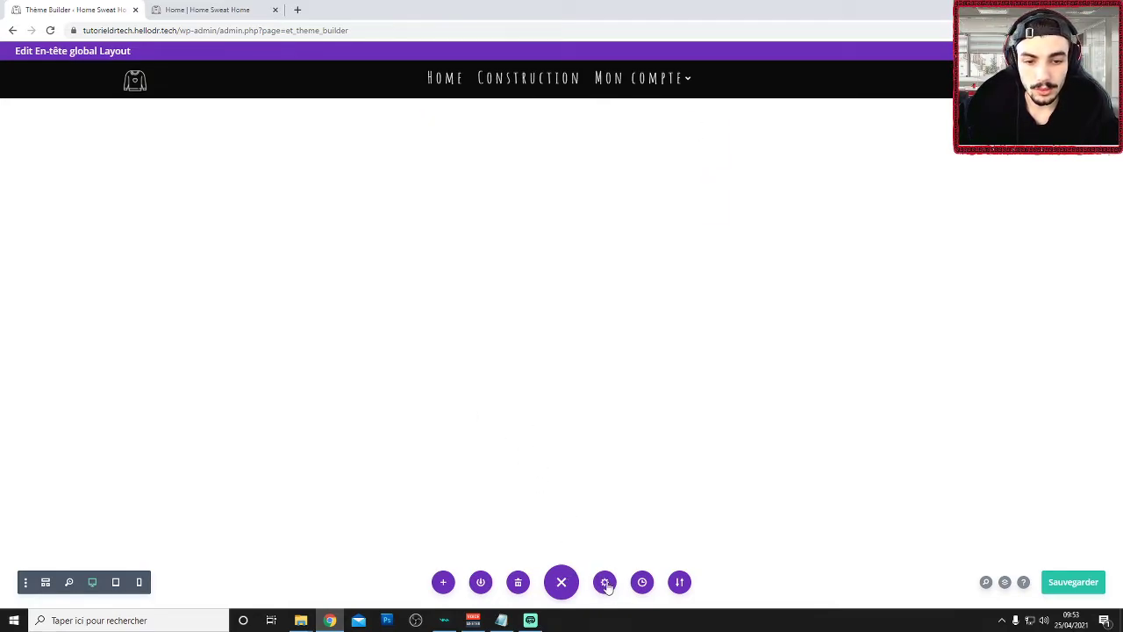
{"action": "left_click", "coordinate": [561, 582]}
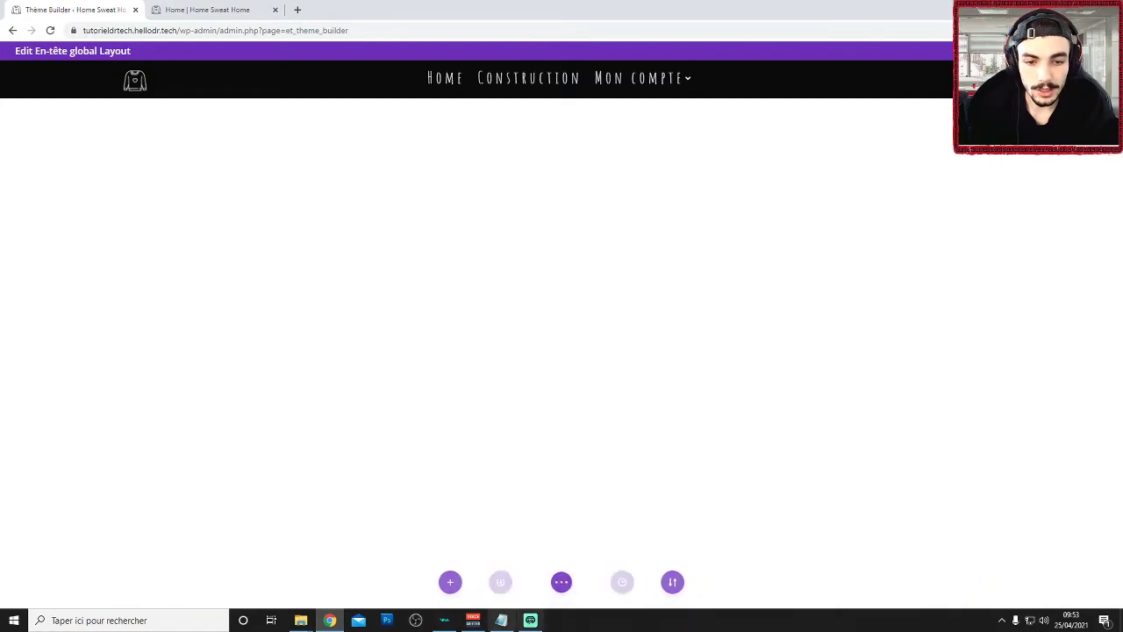
Add custom CSS to the header template setting ".aligner_colonnes .et_pb_column" to width: 33%!important inside an "only screen and (max-width: 980px)" media query
{"action": "left_click", "coordinate": [562, 582]}
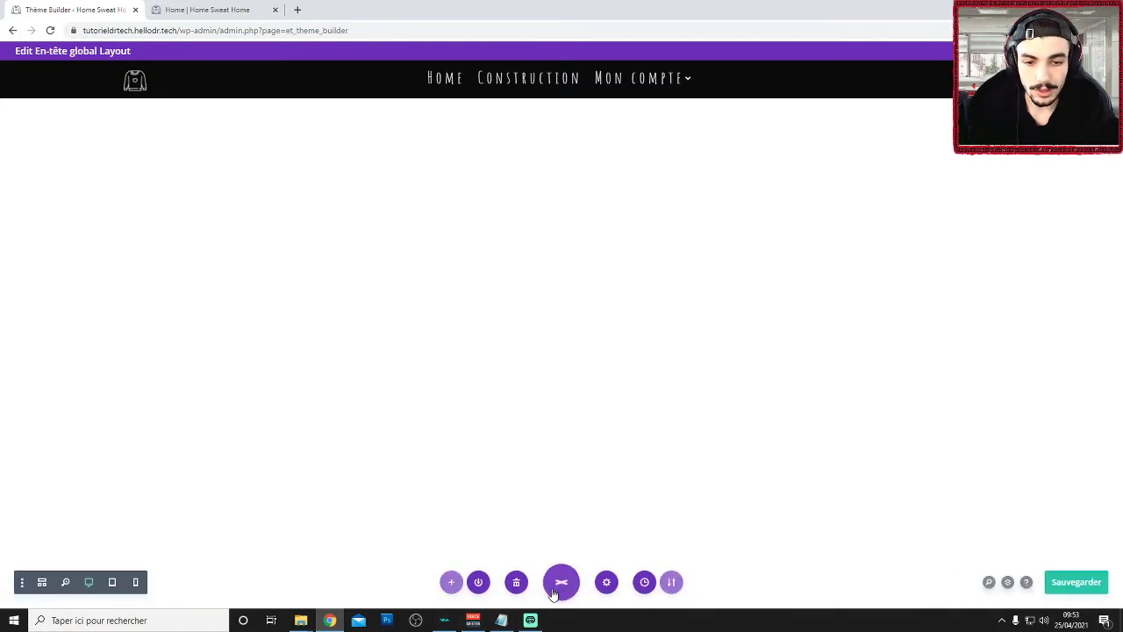
{"action": "left_click", "coordinate": [605, 581]}
{"action": "left_click", "coordinate": [583, 148]}
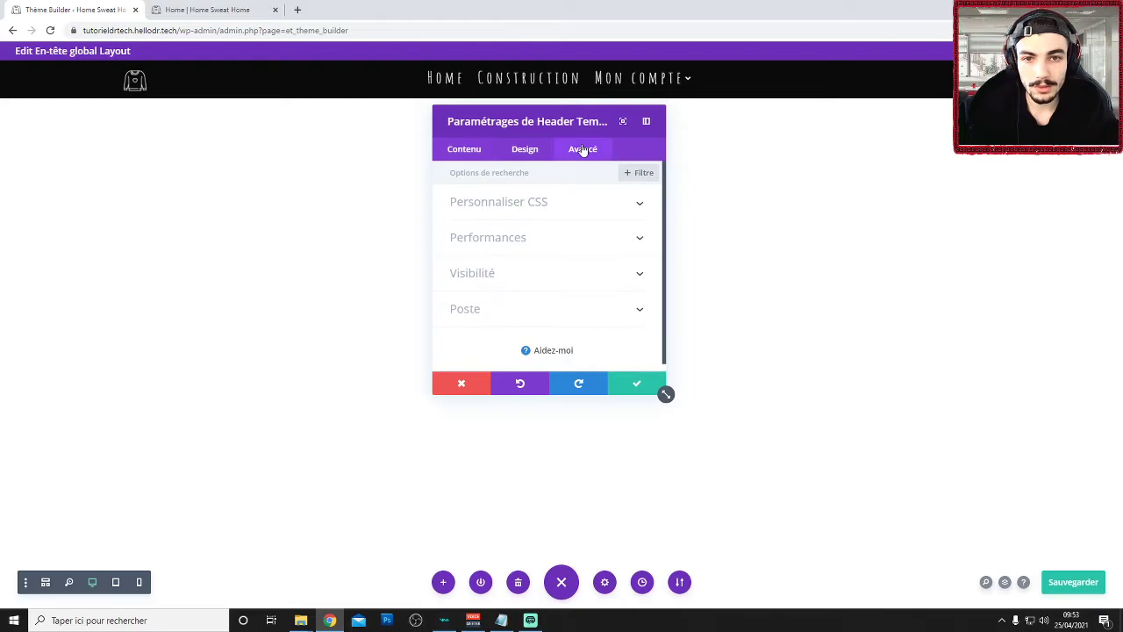
{"action": "left_click", "coordinate": [530, 209]}
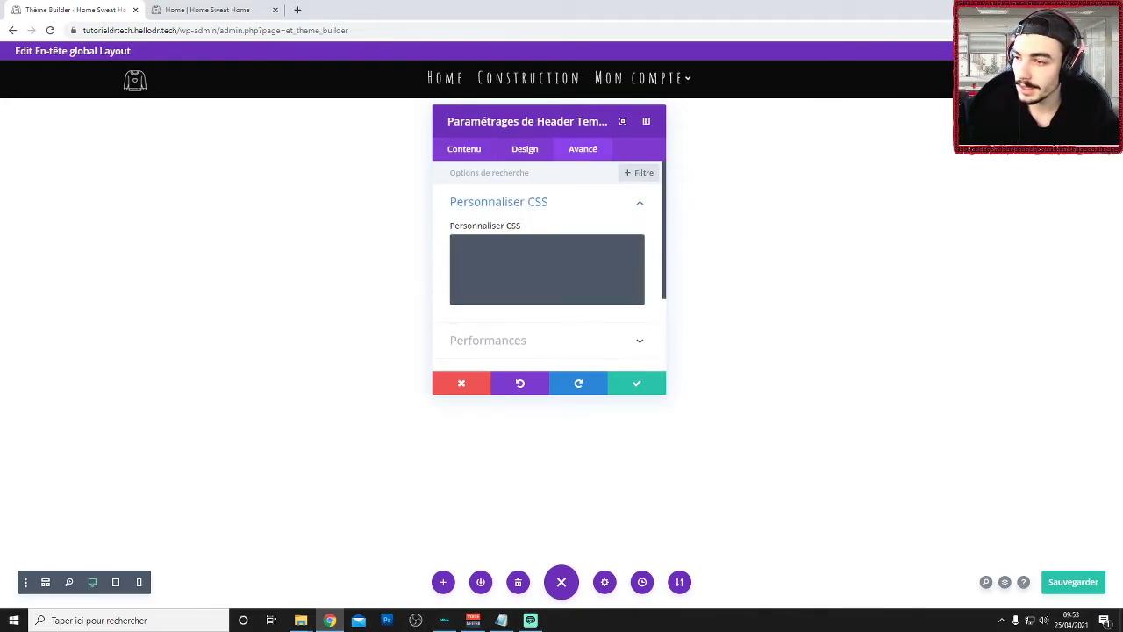
{"action": "key", "text": "alt+Tab"}
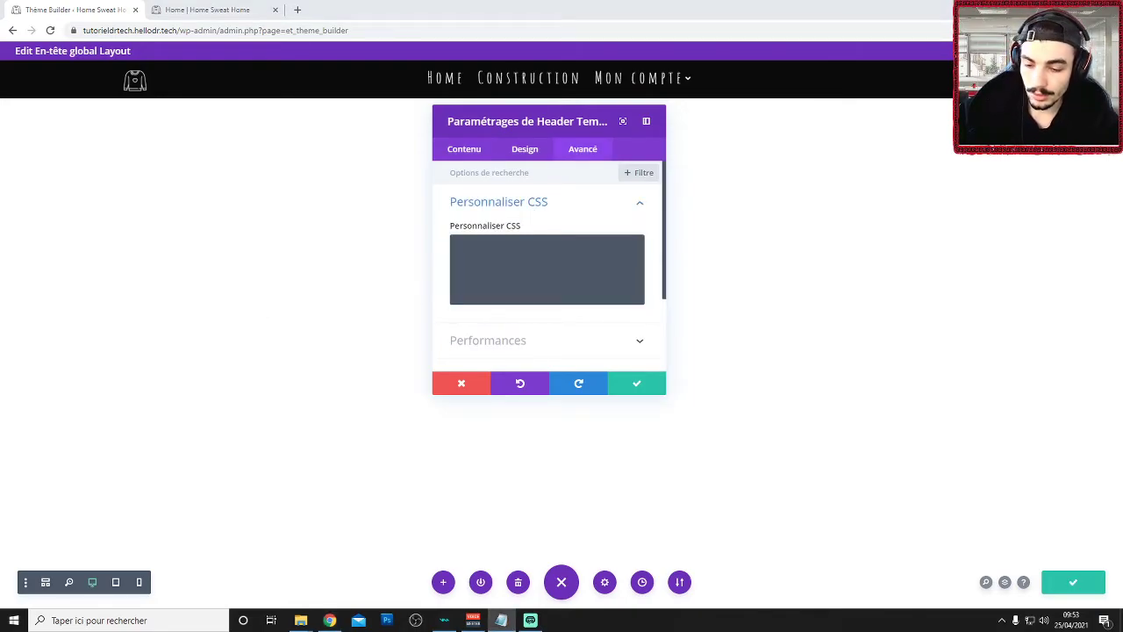
{"action": "left_click", "coordinate": [494, 269]}
{"action": "type", "text": "@media only screen and (max-width: 980px) {     .aligner_colonnes .et_pb_column {     width: 33%!important; } }"}
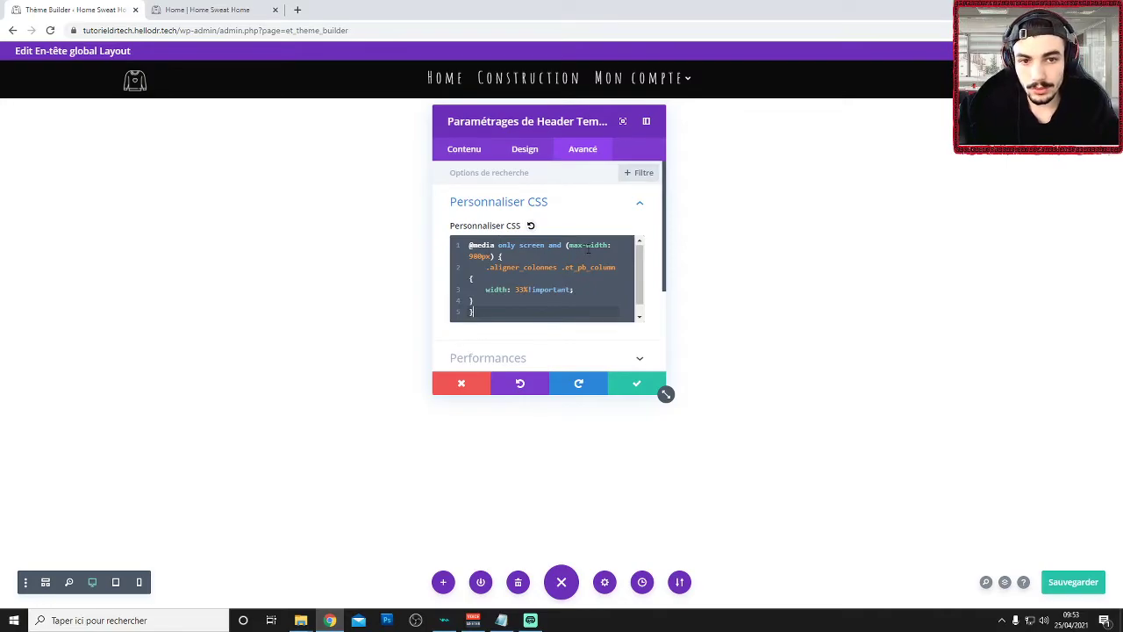
Review the media query and column selector in the custom CSS, confirm the header template settings, and save the layout
{"action": "left_click_drag", "start_coordinate": [481, 256], "coordinate": [471, 256]}
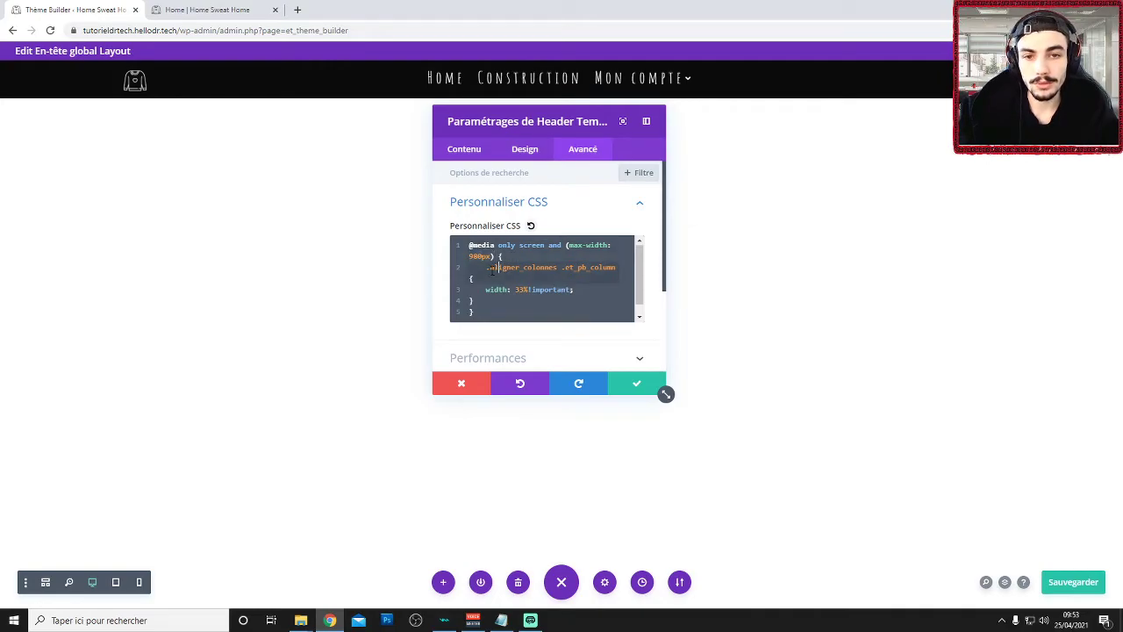
{"action": "left_click_drag", "start_coordinate": [486, 267], "coordinate": [607, 268]}
{"action": "left_click", "coordinate": [570, 268]}
{"action": "left_click", "coordinate": [607, 268]}
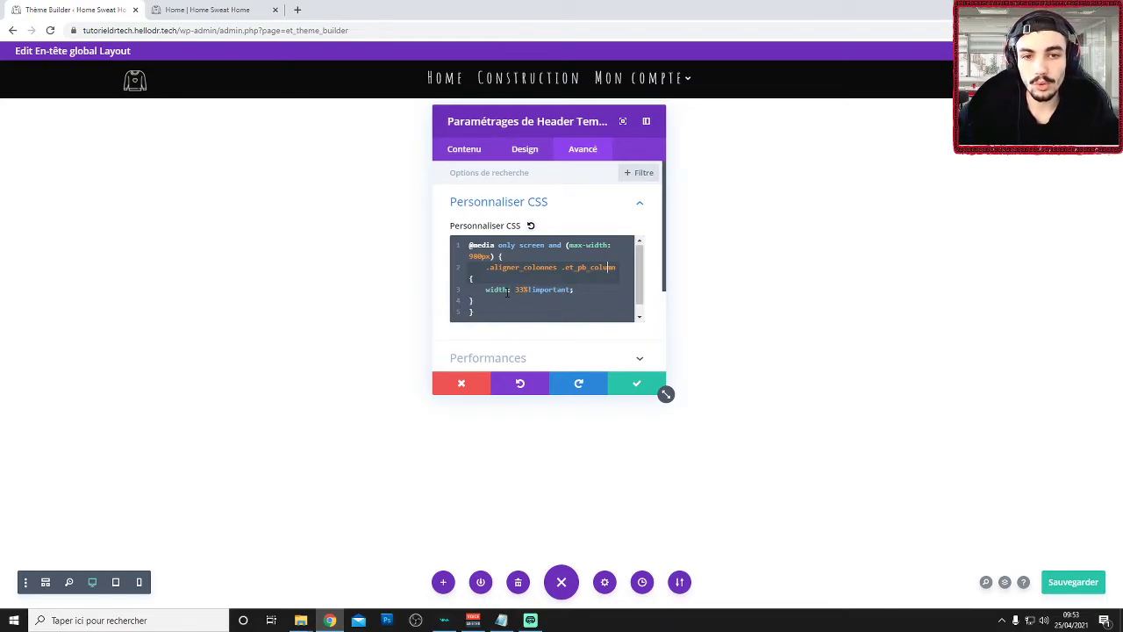
{"action": "left_click", "coordinate": [626, 390]}
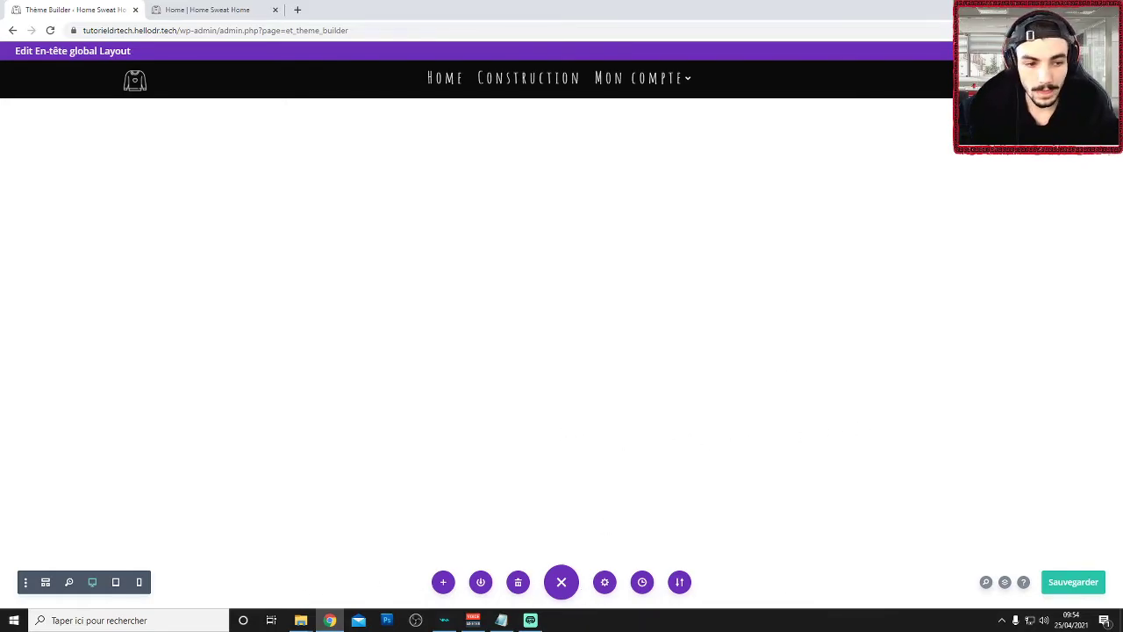
{"action": "left_click", "coordinate": [1074, 584]}
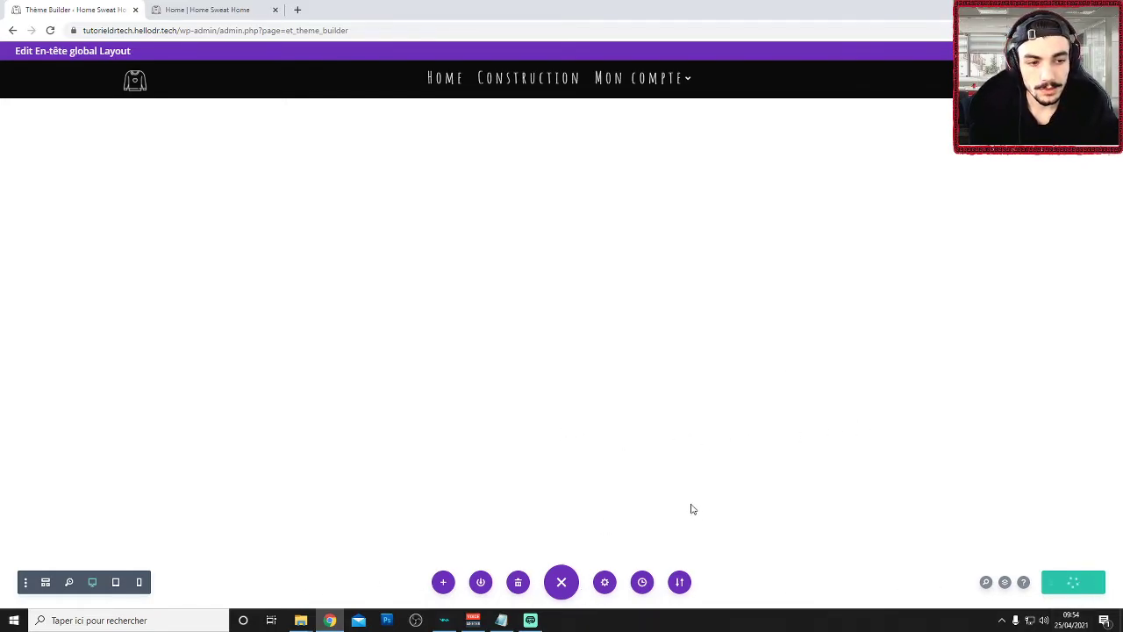
In phone view, set the sweater logo's phone-specific maximum width to 30% and save the Image module
{"action": "left_click", "coordinate": [139, 583]}
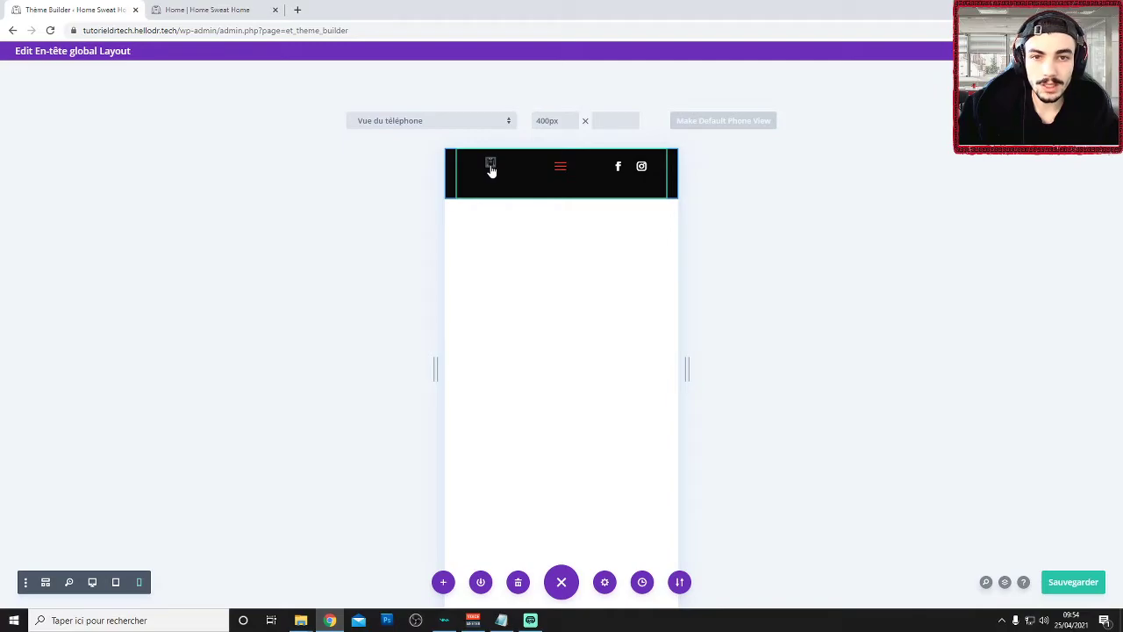
{"action": "mouse_move", "coordinate": [478, 180]}
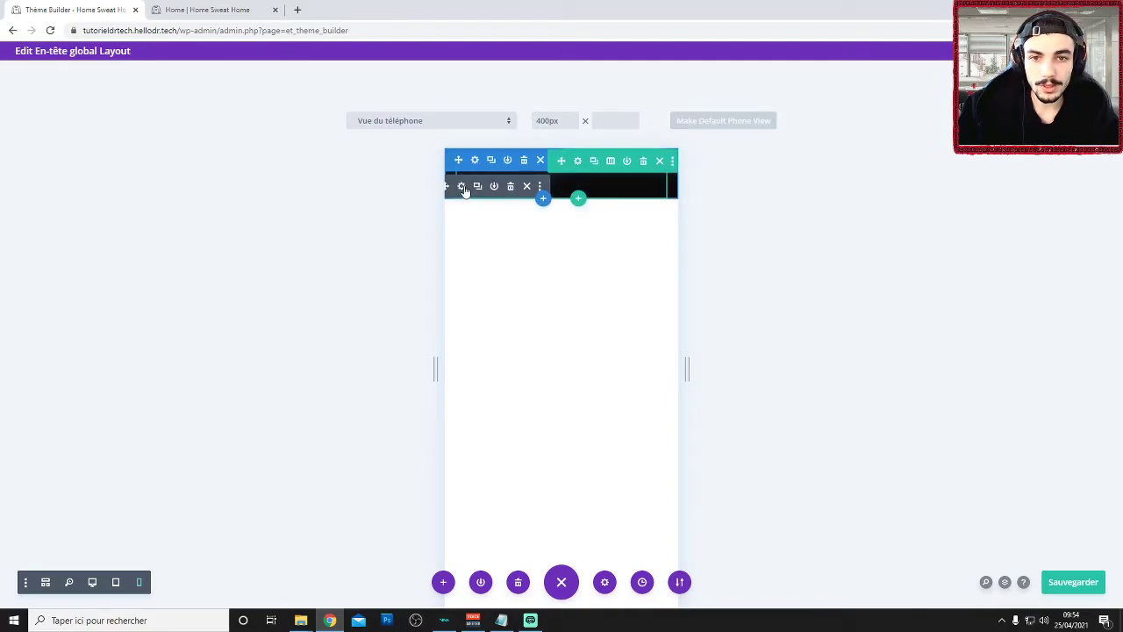
{"action": "left_click", "coordinate": [463, 187]}
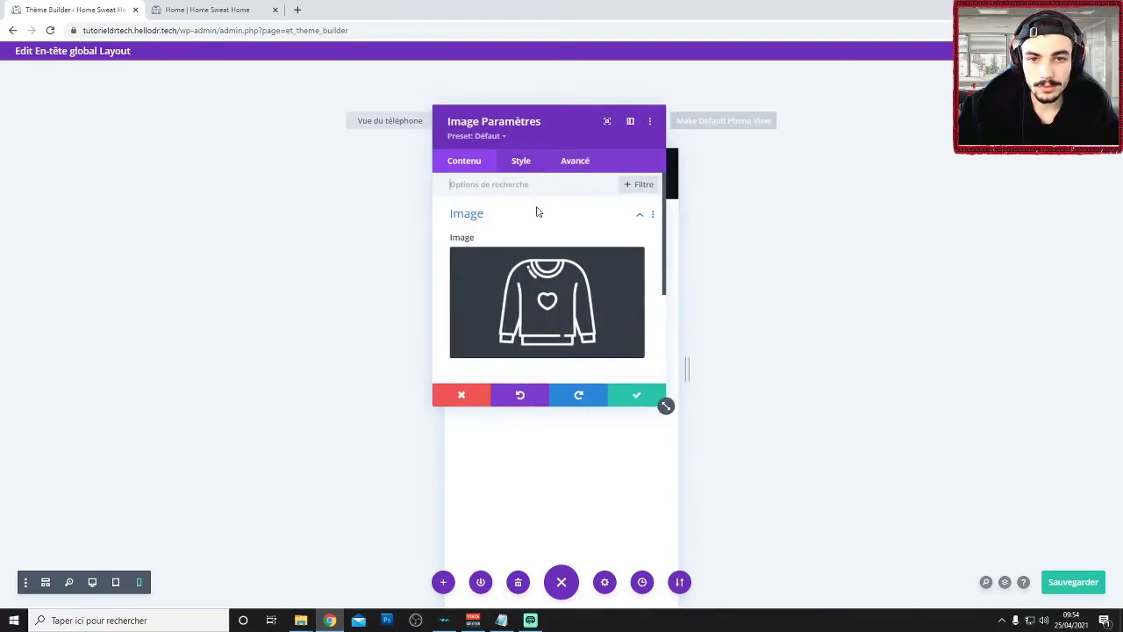
{"action": "scroll", "coordinate": [536, 211], "scroll_direction": "down", "scroll_amount": 1}
{"action": "left_click", "coordinate": [522, 162]}
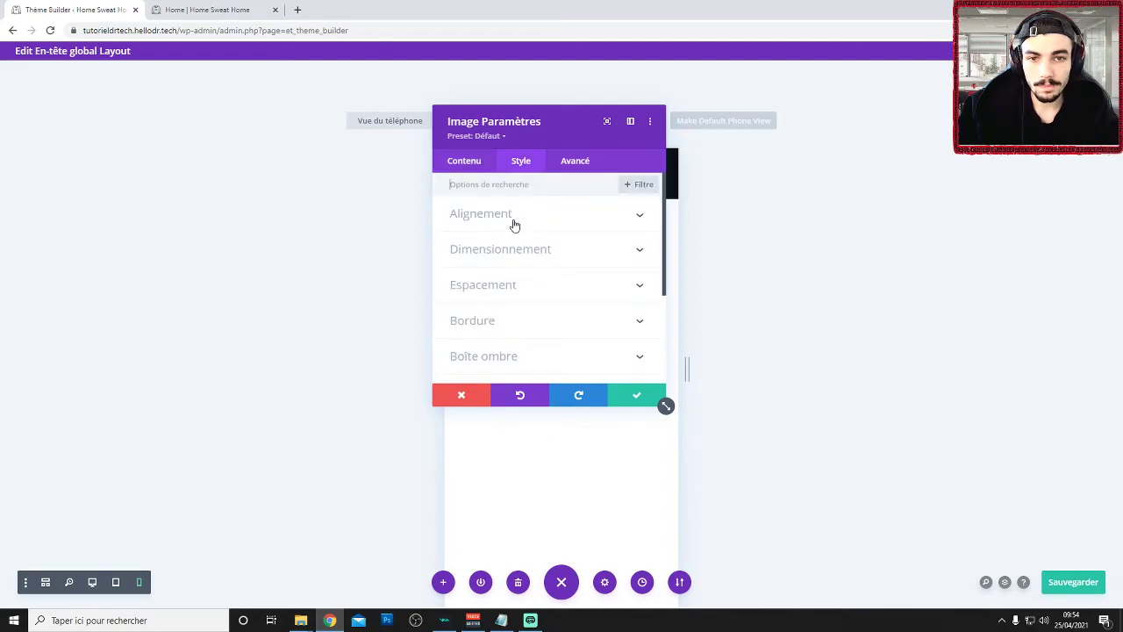
{"action": "left_click", "coordinate": [513, 252]}
{"action": "scroll", "coordinate": [567, 251], "scroll_direction": "down", "scroll_amount": 2}
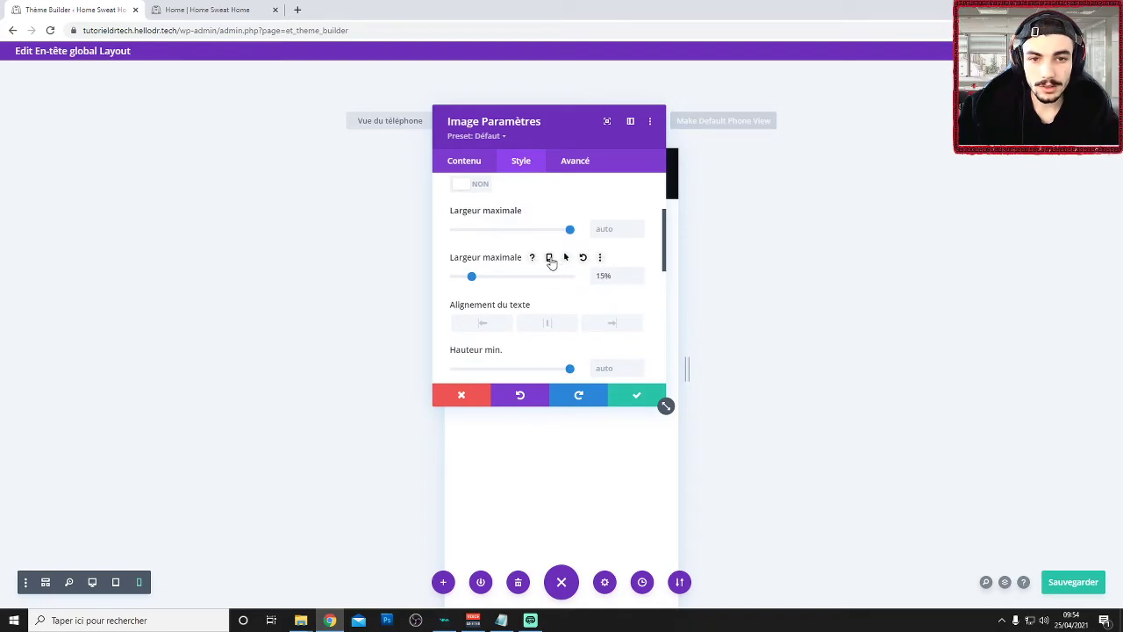
{"action": "left_click", "coordinate": [549, 258]}
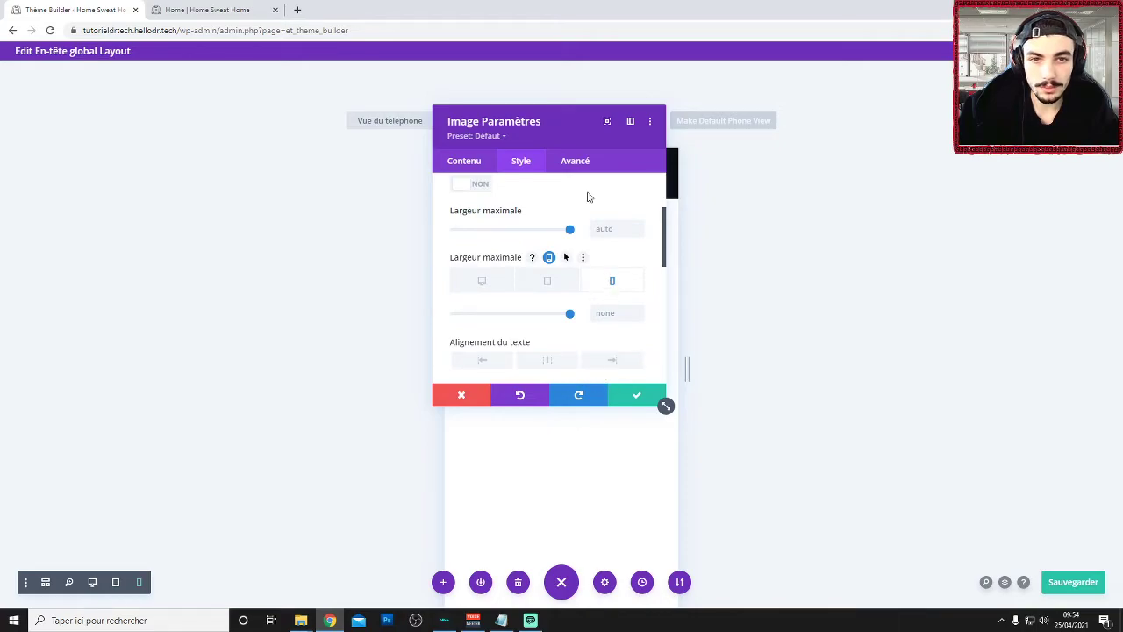
{"action": "left_click_drag", "start_coordinate": [566, 124], "coordinate": [220, 103]}
{"action": "scroll", "coordinate": [221, 235], "scroll_direction": "down", "scroll_amount": 1}
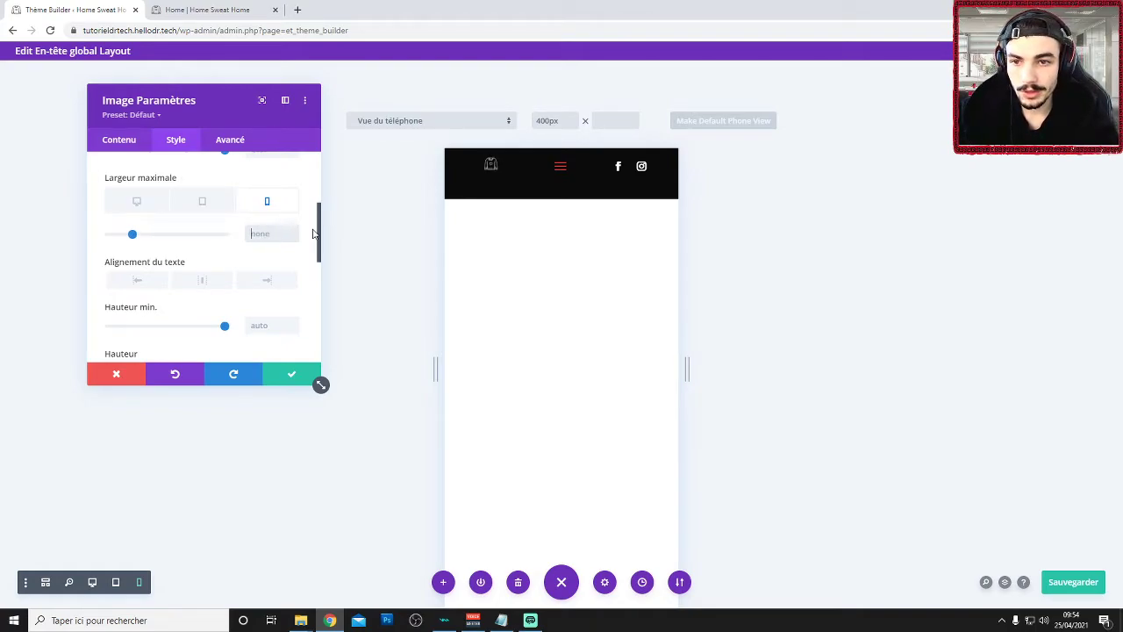
{"action": "type", "text": "30"}
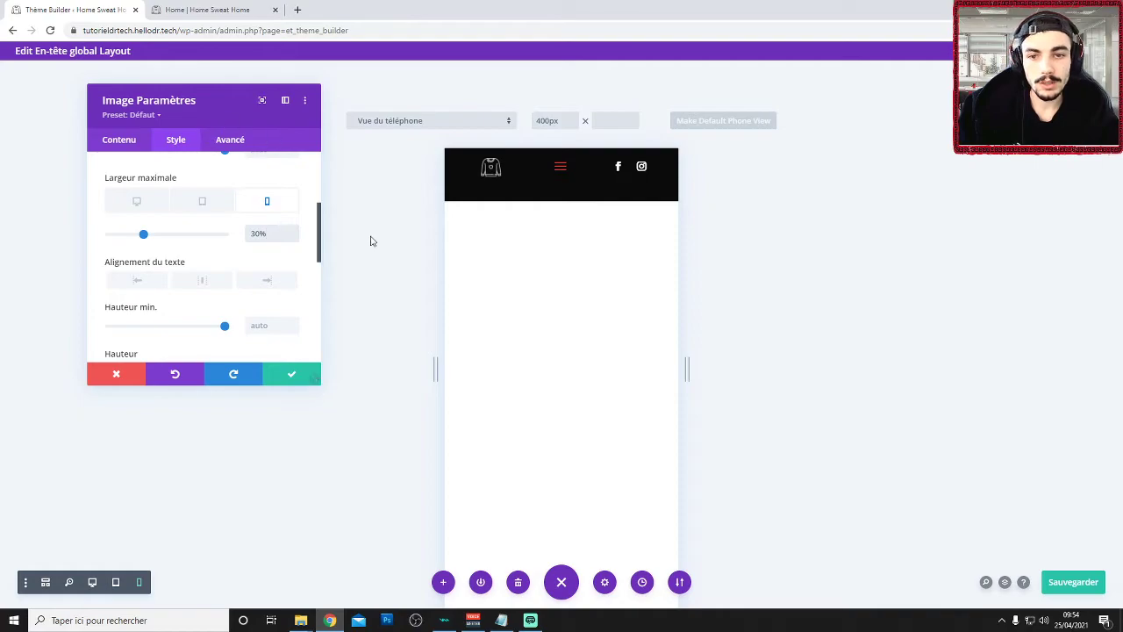
{"action": "left_click", "coordinate": [291, 374]}
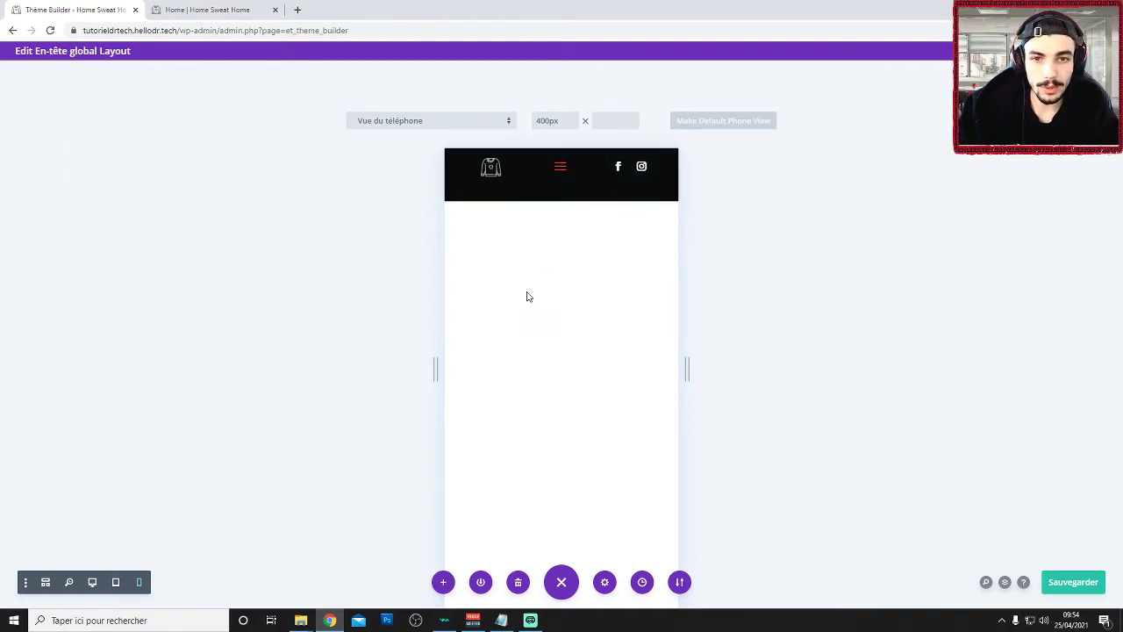
Compare the header's logo, menu and social icon alignment across desktop, tablet and phone views, and return to desktop view
{"action": "left_click", "coordinate": [92, 581]}
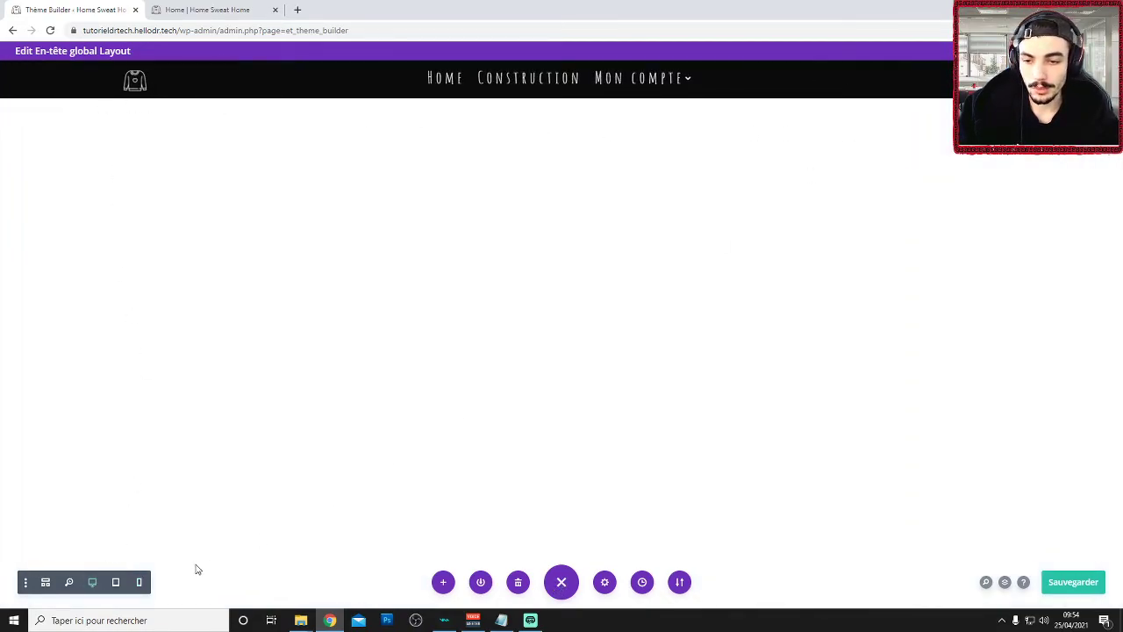
{"action": "left_click", "coordinate": [115, 582]}
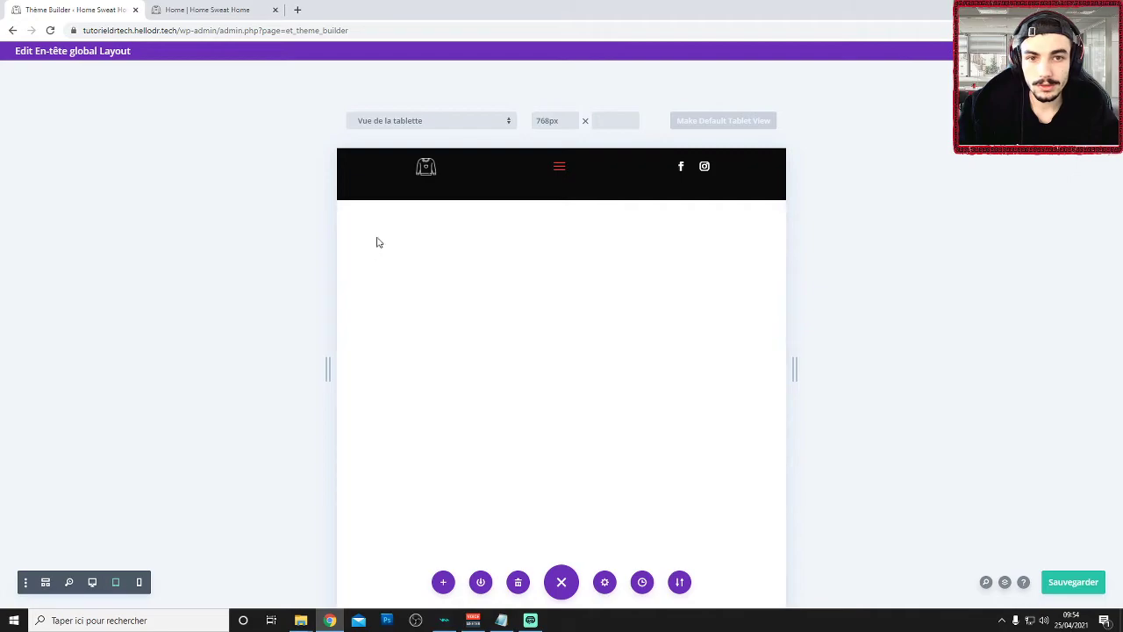
{"action": "left_click", "coordinate": [140, 582]}
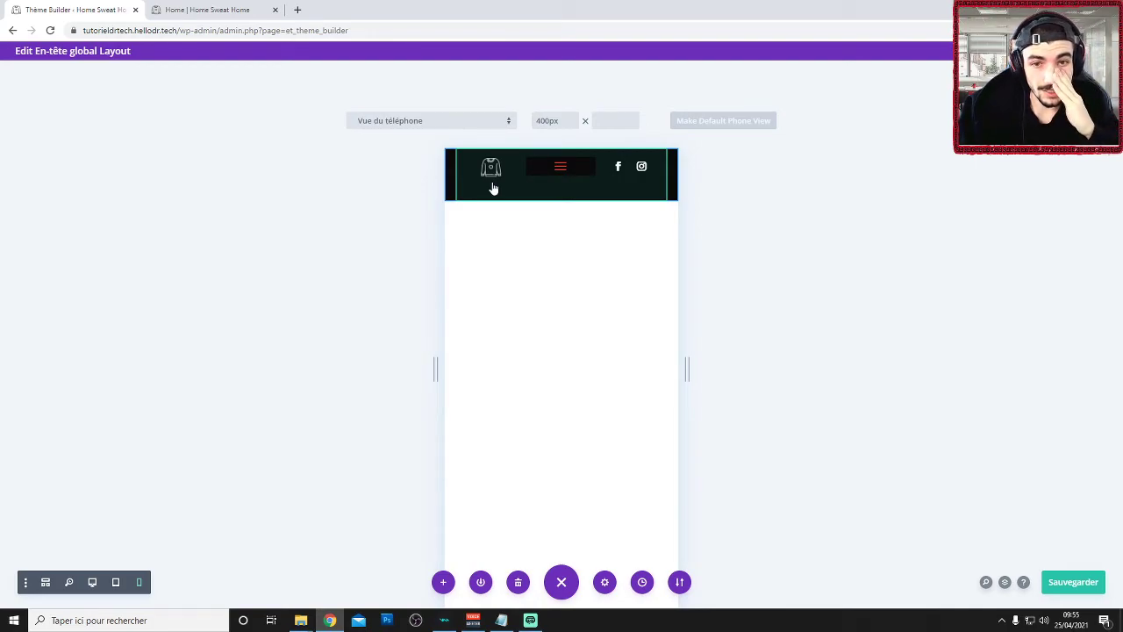
{"action": "left_click", "coordinate": [93, 583]}
{"action": "left_click", "coordinate": [93, 583]}
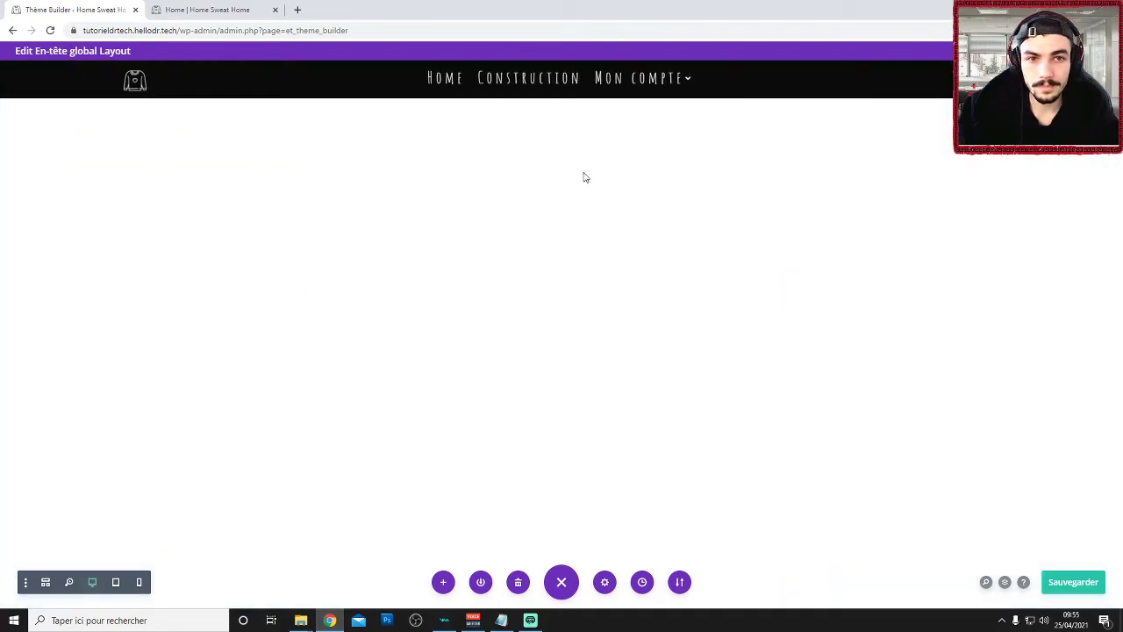
{"action": "left_click", "coordinate": [115, 584]}
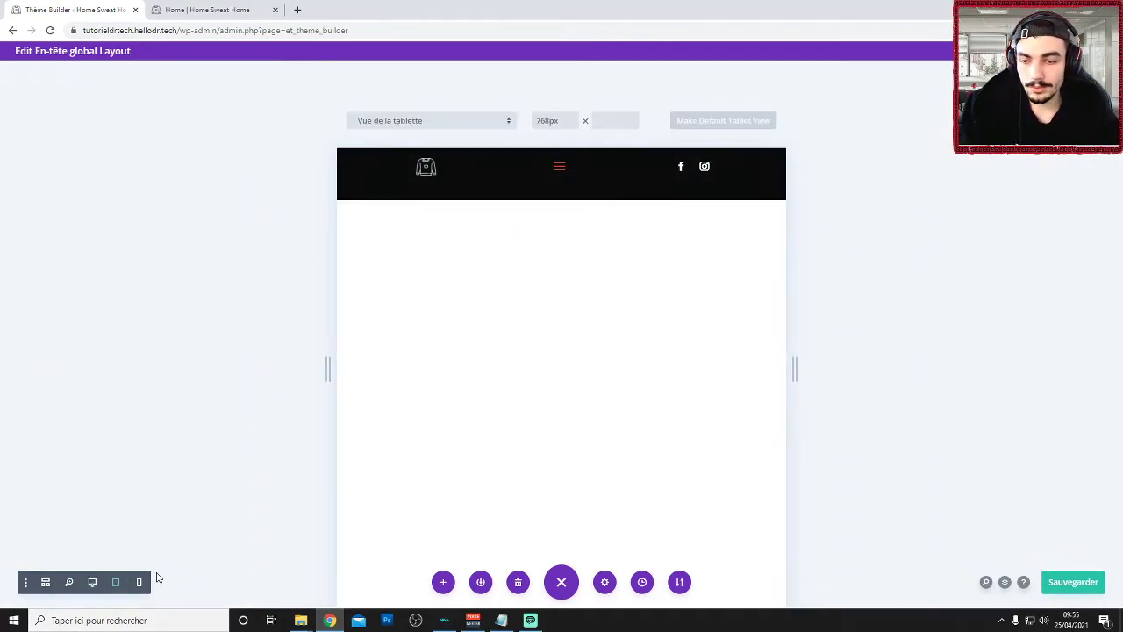
{"action": "left_click", "coordinate": [142, 584]}
{"action": "left_click", "coordinate": [93, 584]}
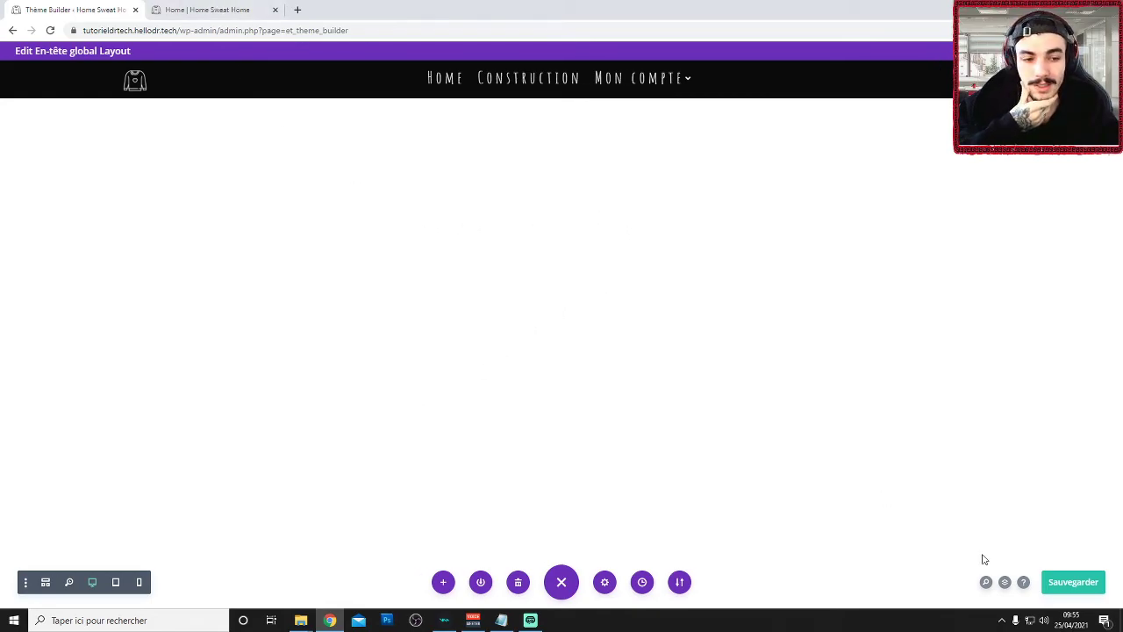
Save the header layout and reload the live Home page to check the header
{"action": "left_click", "coordinate": [1079, 586]}
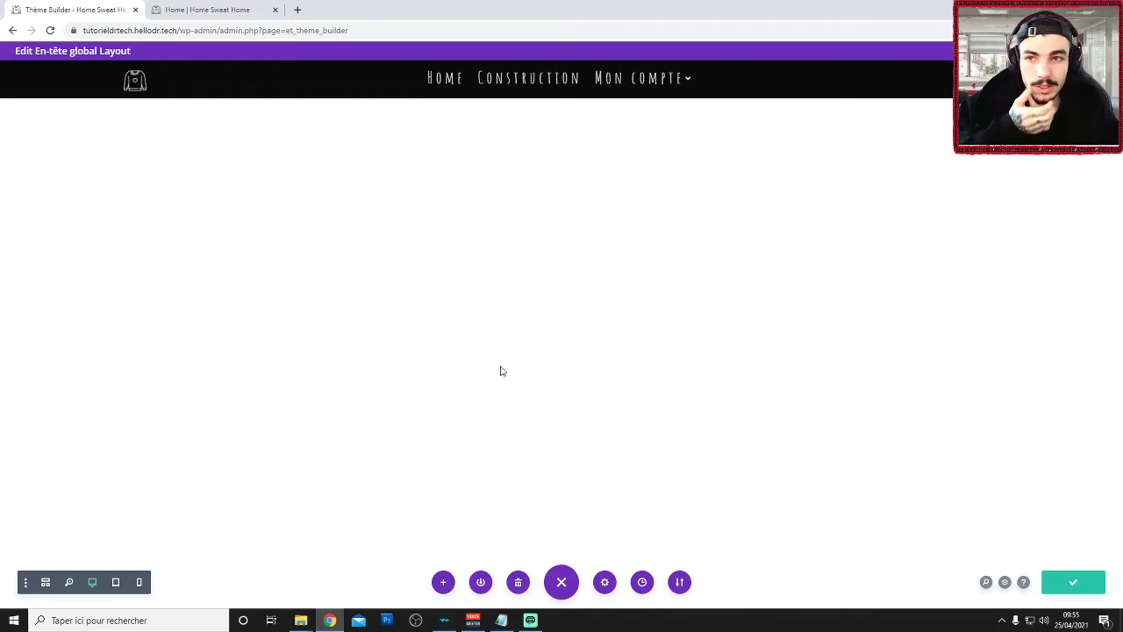
{"action": "left_click", "coordinate": [234, 9]}
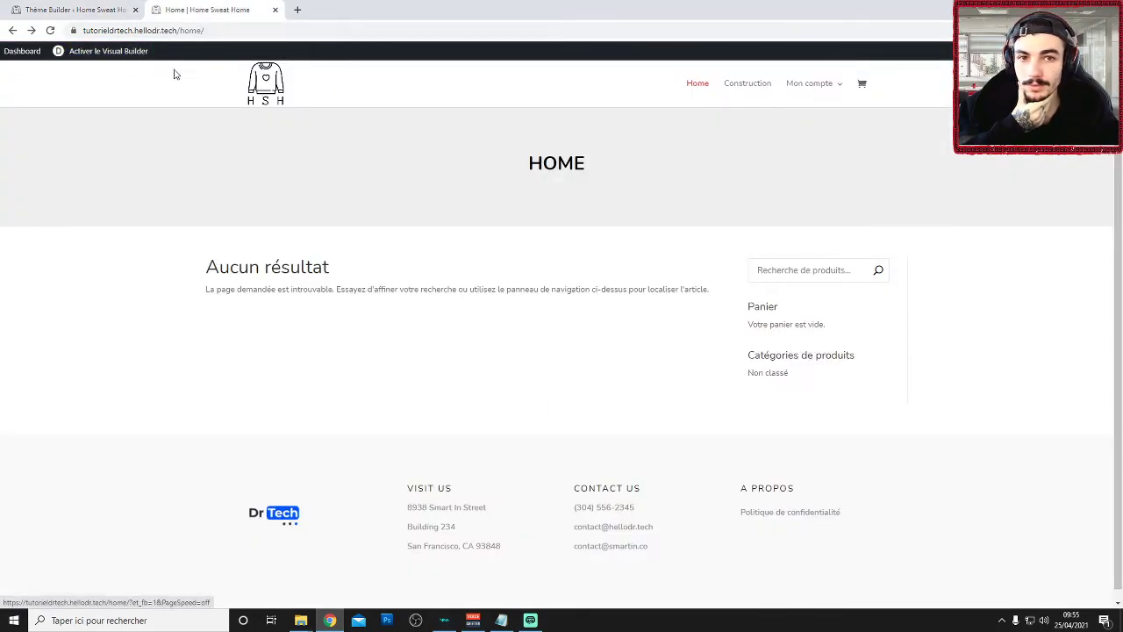
{"action": "left_click", "coordinate": [50, 30]}
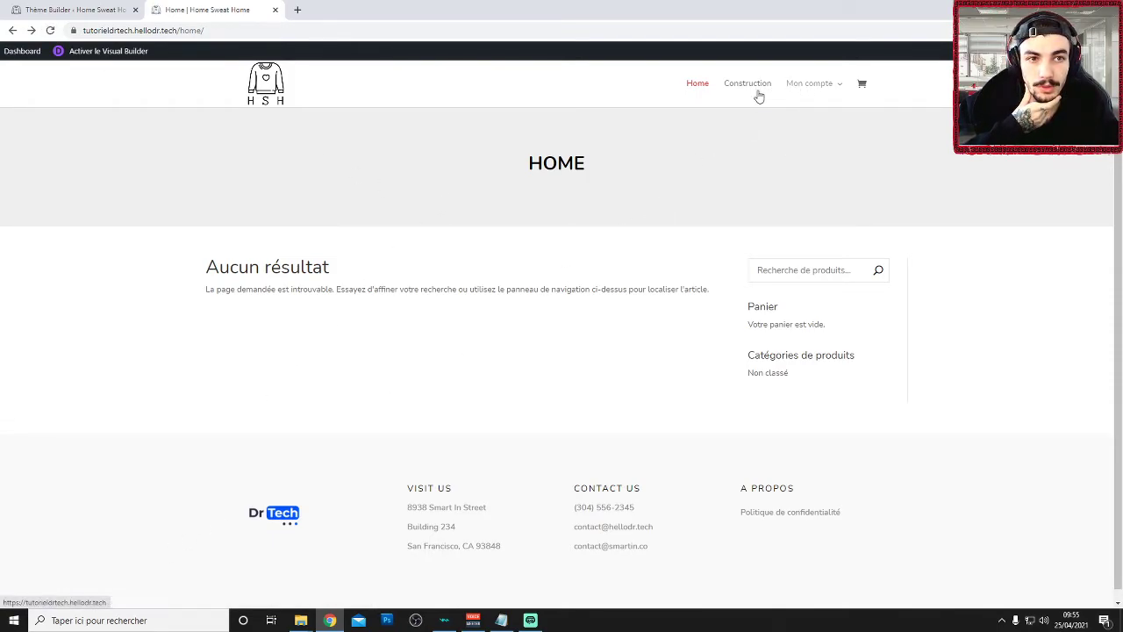
Return to the Theme Builder template overview, save all changes, and reload the live Home page
{"action": "left_click", "coordinate": [81, 10]}
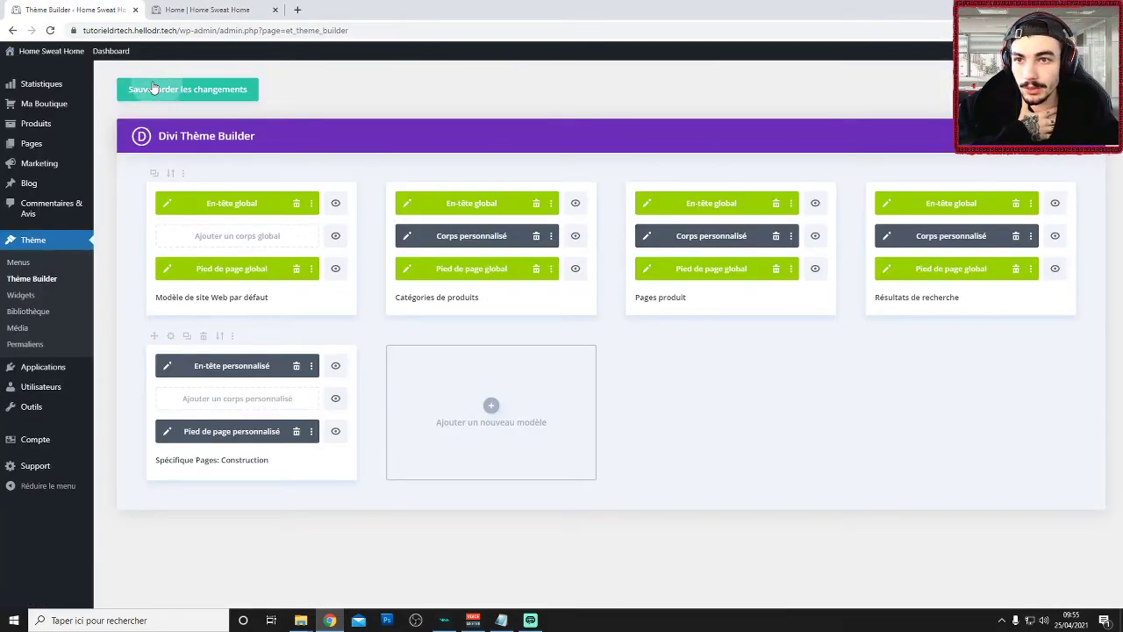
{"action": "left_click", "coordinate": [153, 88]}
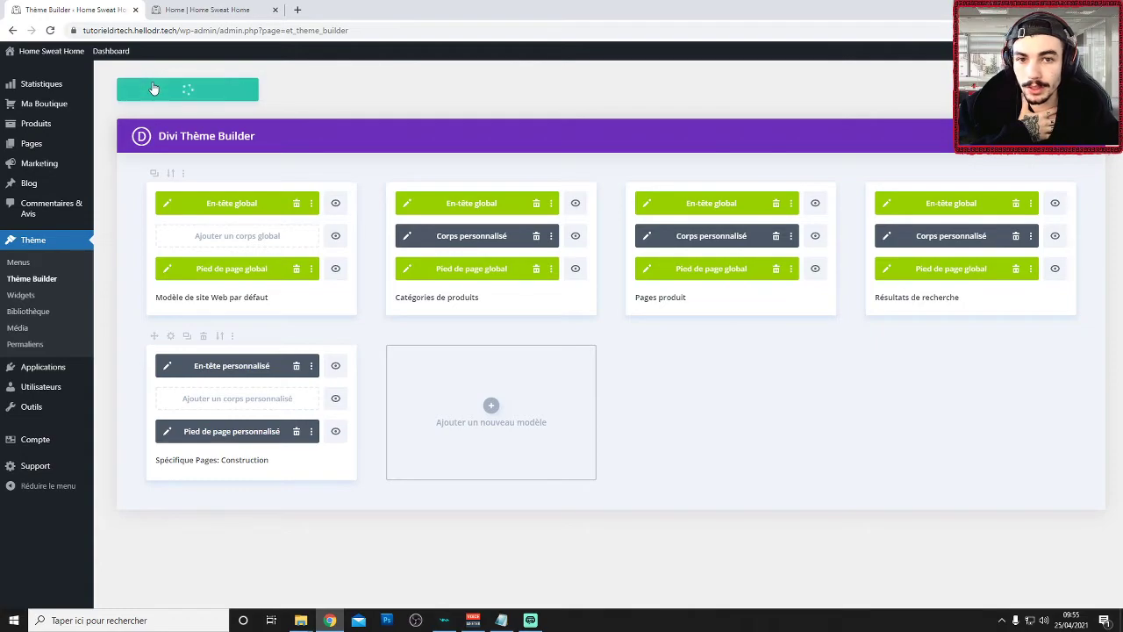
{"action": "left_click", "coordinate": [207, 9]}
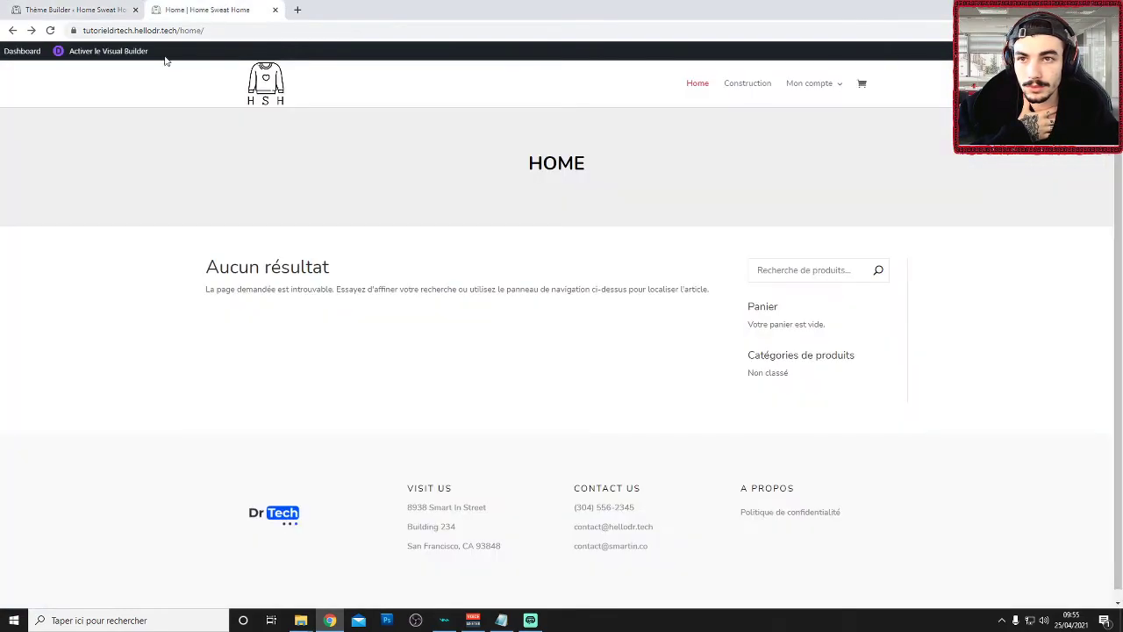
{"action": "left_click", "coordinate": [51, 31]}
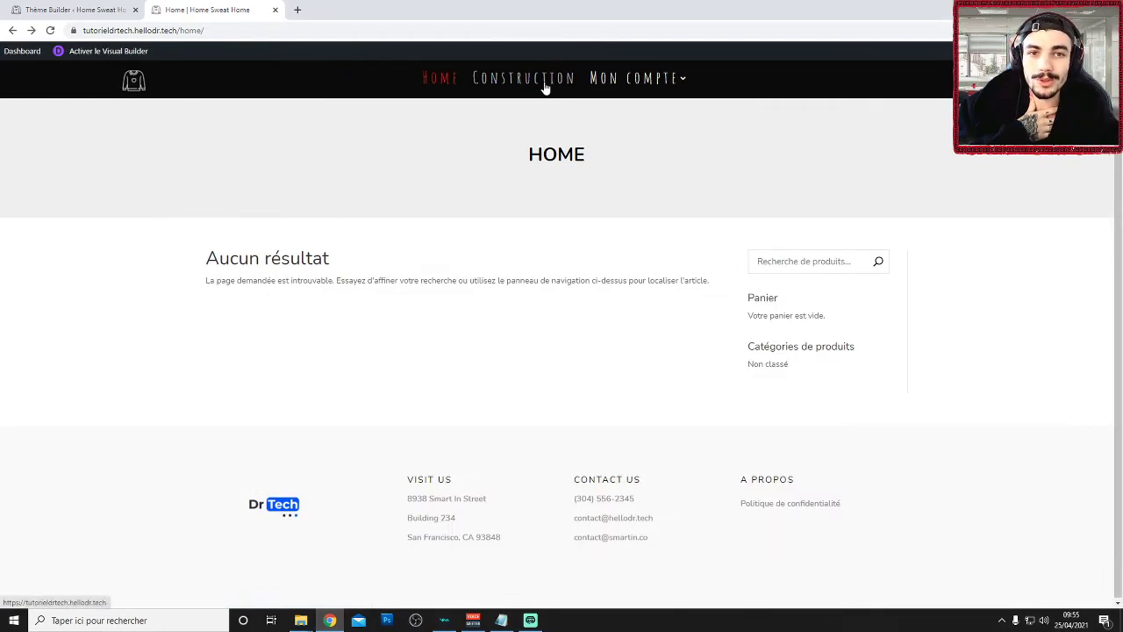
Check the "Mon compte" submenu on the live Home page and preview the page in the developer tools' responsive device mode
{"action": "mouse_move", "coordinate": [682, 78]}
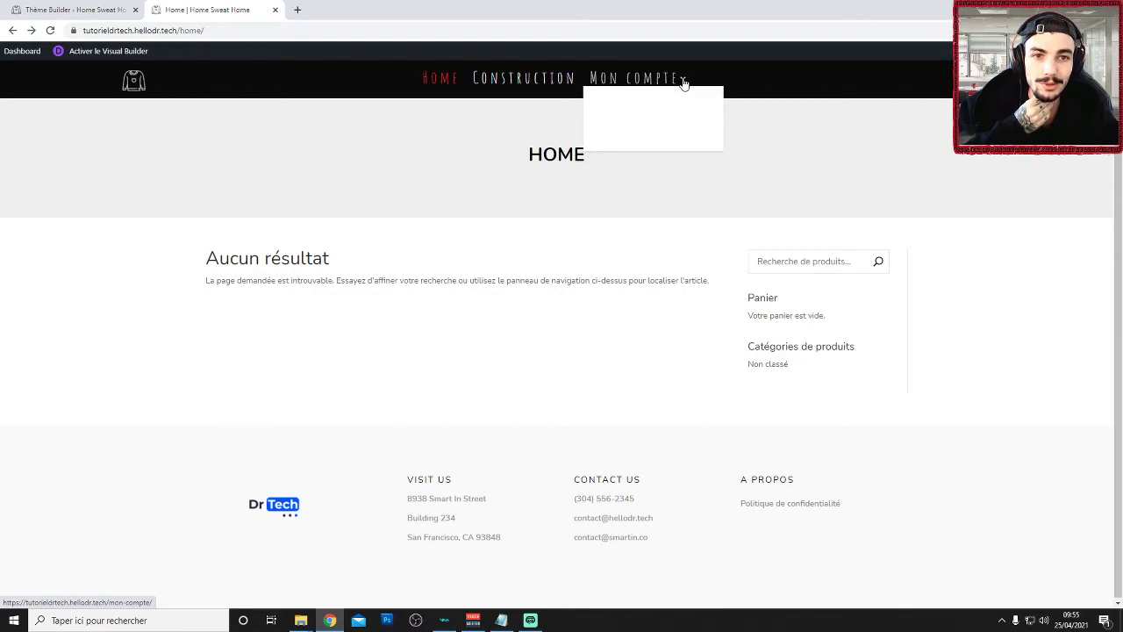
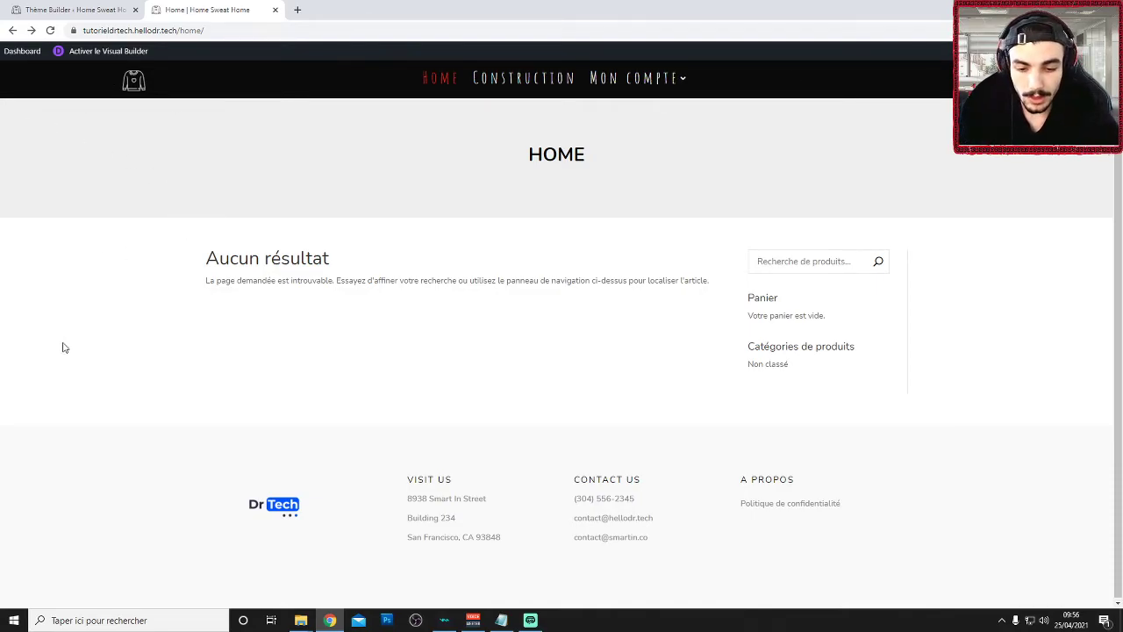
{"action": "key", "text": "F12"}
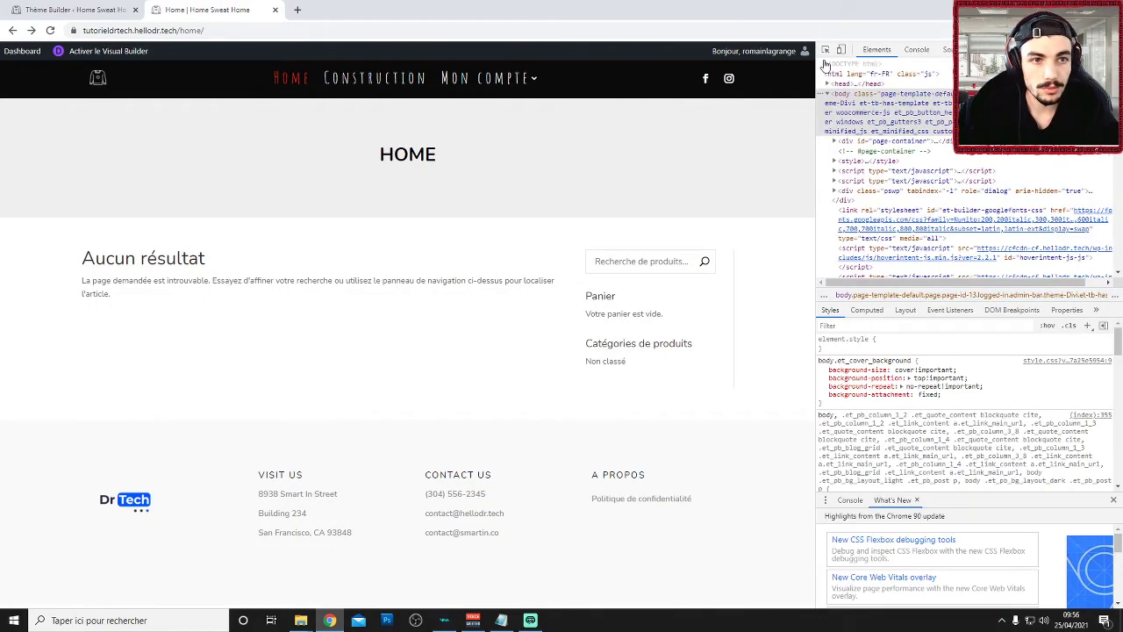
{"action": "left_click", "coordinate": [840, 51]}
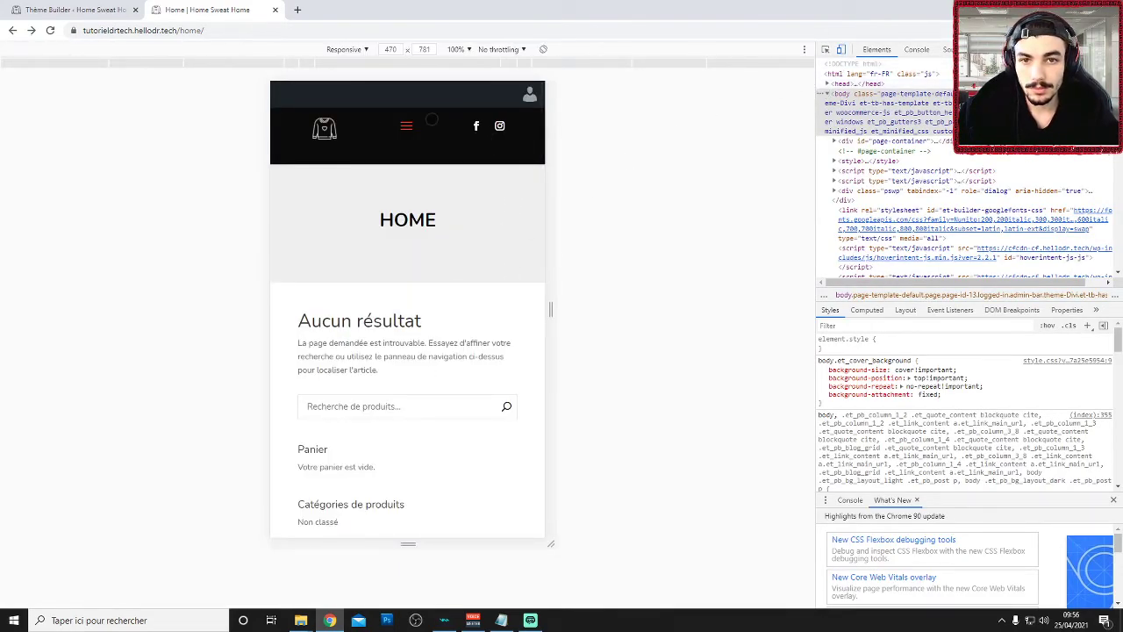
Open and close the mobile menu on the live Home page in responsive mode and scroll the page to check its layout
{"action": "left_click", "coordinate": [405, 126]}
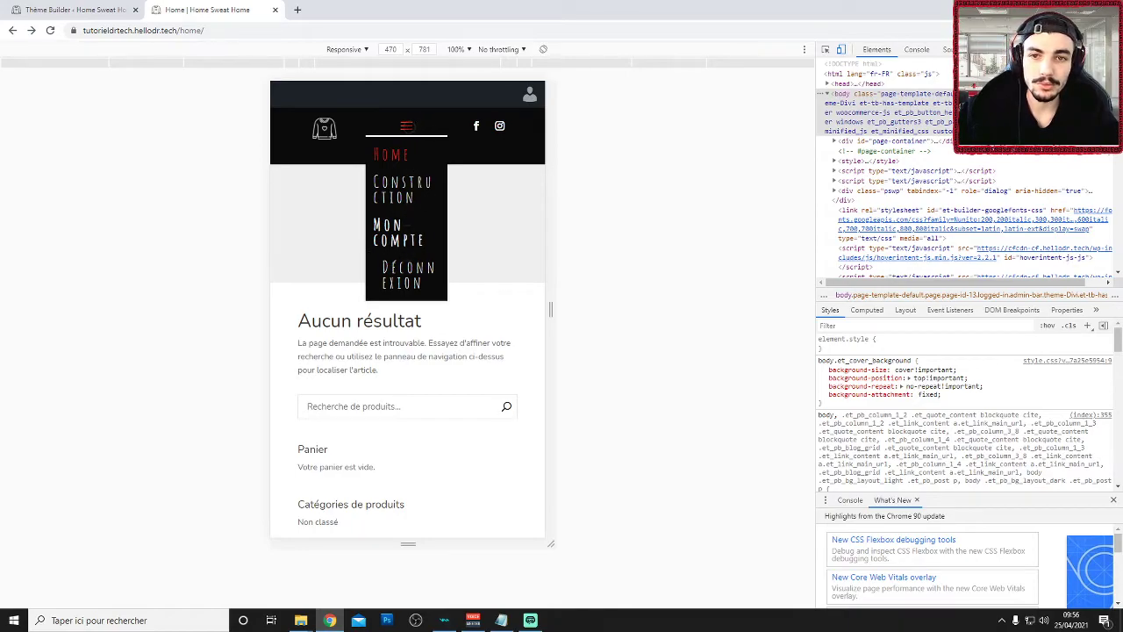
{"action": "left_click", "coordinate": [406, 126]}
{"action": "left_click", "coordinate": [406, 126]}
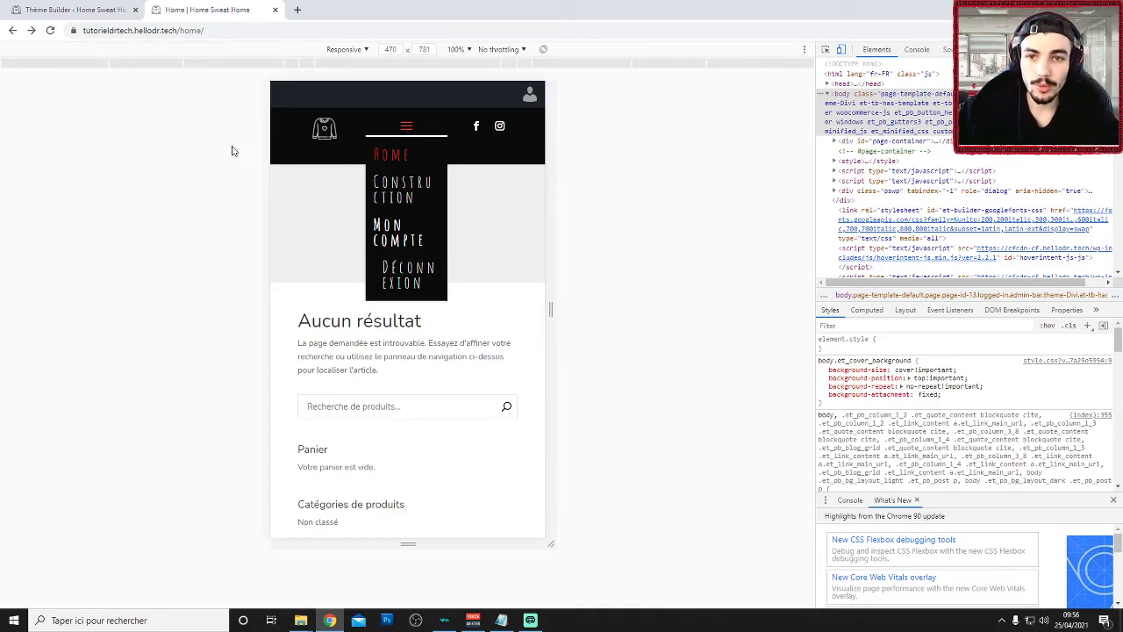
{"action": "scroll", "coordinate": [421, 394], "scroll_direction": "down", "scroll_amount": 5}
{"action": "scroll", "coordinate": [414, 404], "scroll_direction": "up", "scroll_amount": 5}
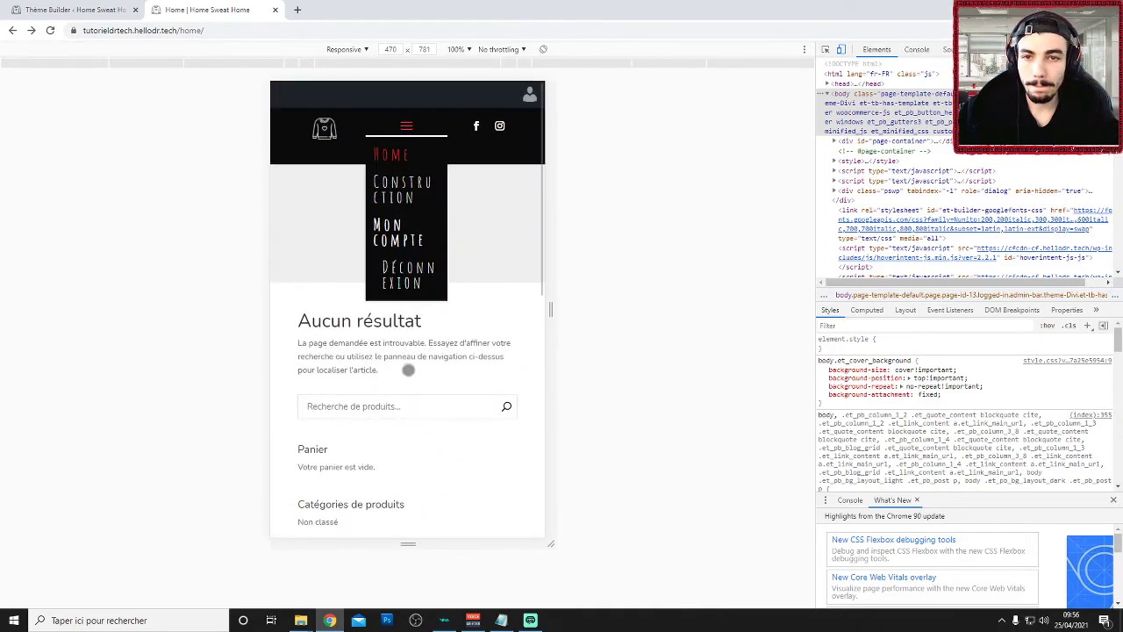
{"action": "left_click", "coordinate": [406, 128]}
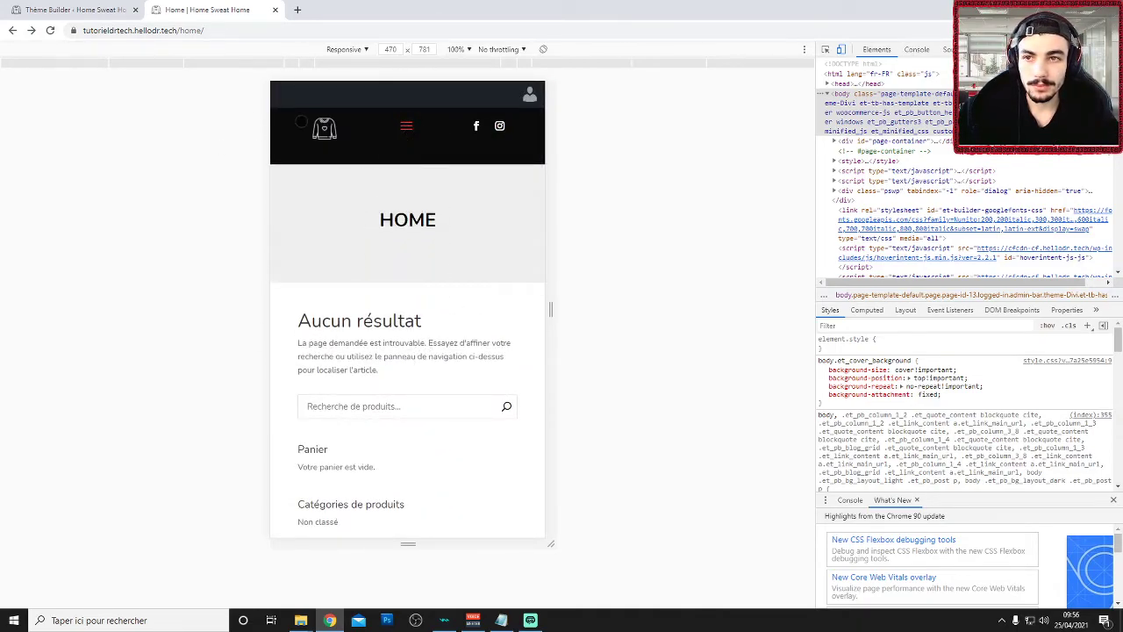
Return to the Theme Builder and open the default website template's global header for editing
{"action": "left_click", "coordinate": [95, 13]}
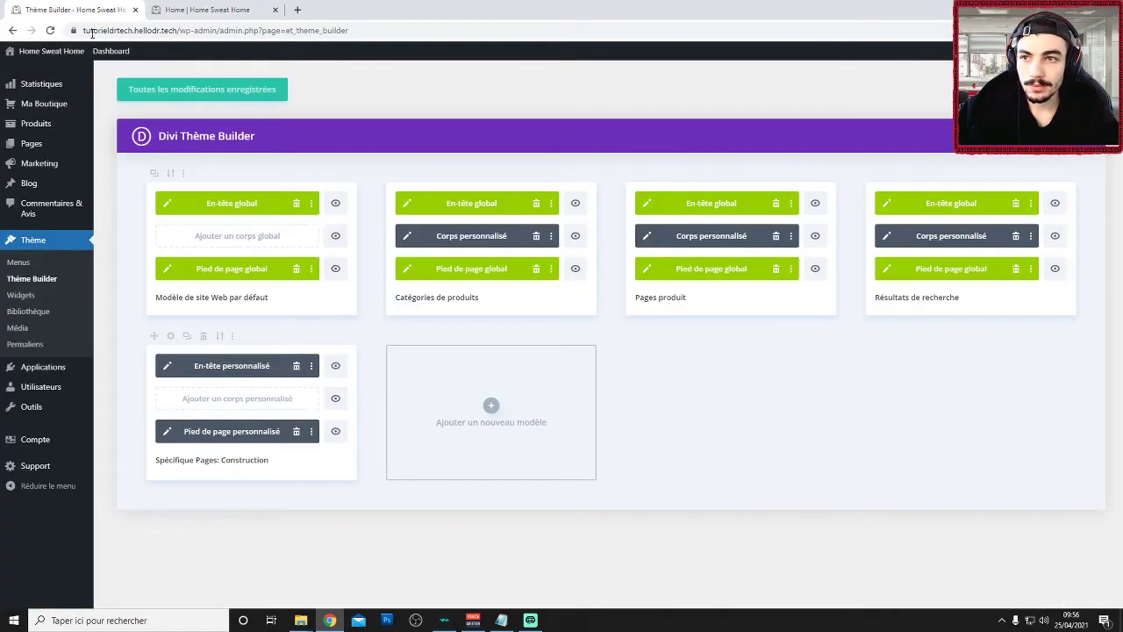
{"action": "left_click", "coordinate": [167, 206]}
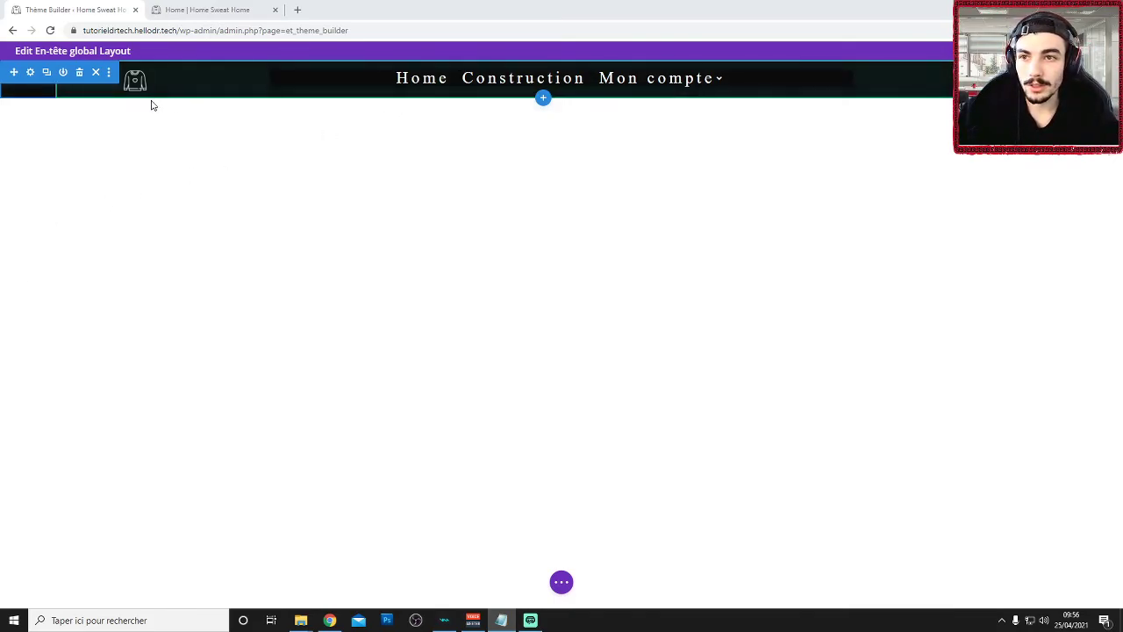
{"action": "left_click", "coordinate": [52, 31]}
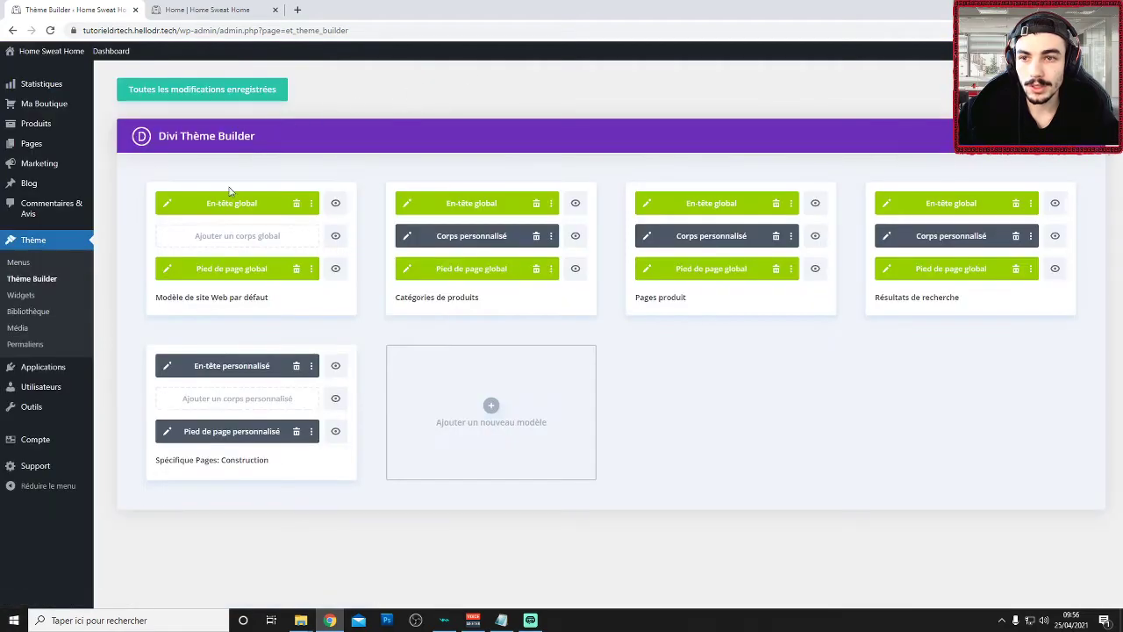
{"action": "left_click", "coordinate": [166, 204]}
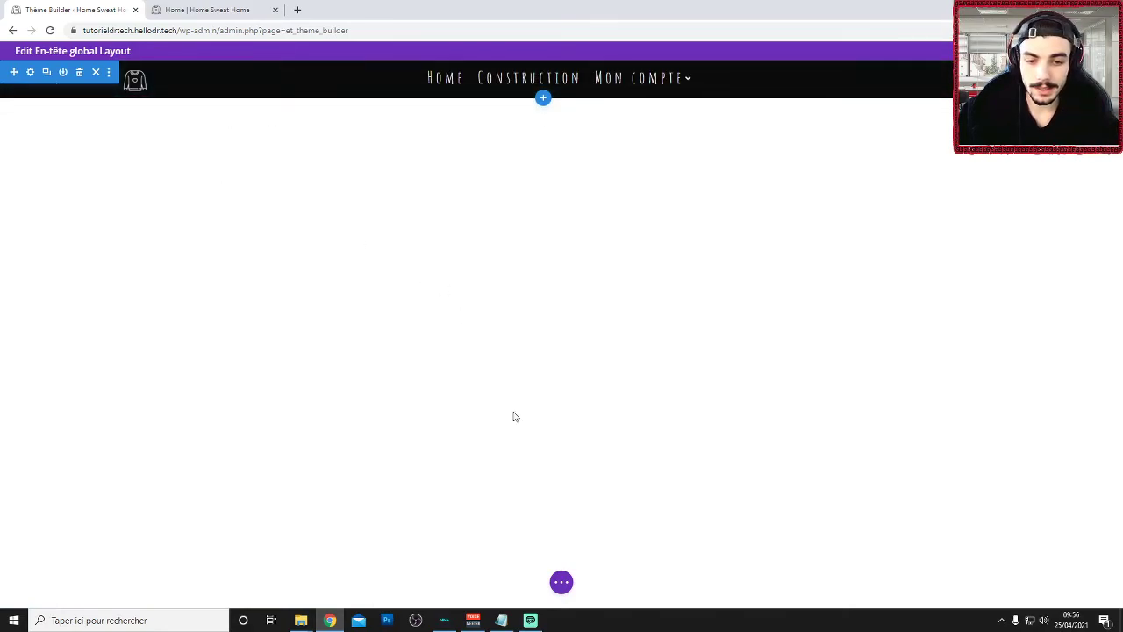
Append the copied mobile menu CSS to the header's custom CSS: no top border, centred items, 100vw full-screen width, -33vw left margin and 100vh height
{"action": "left_click", "coordinate": [564, 582]}
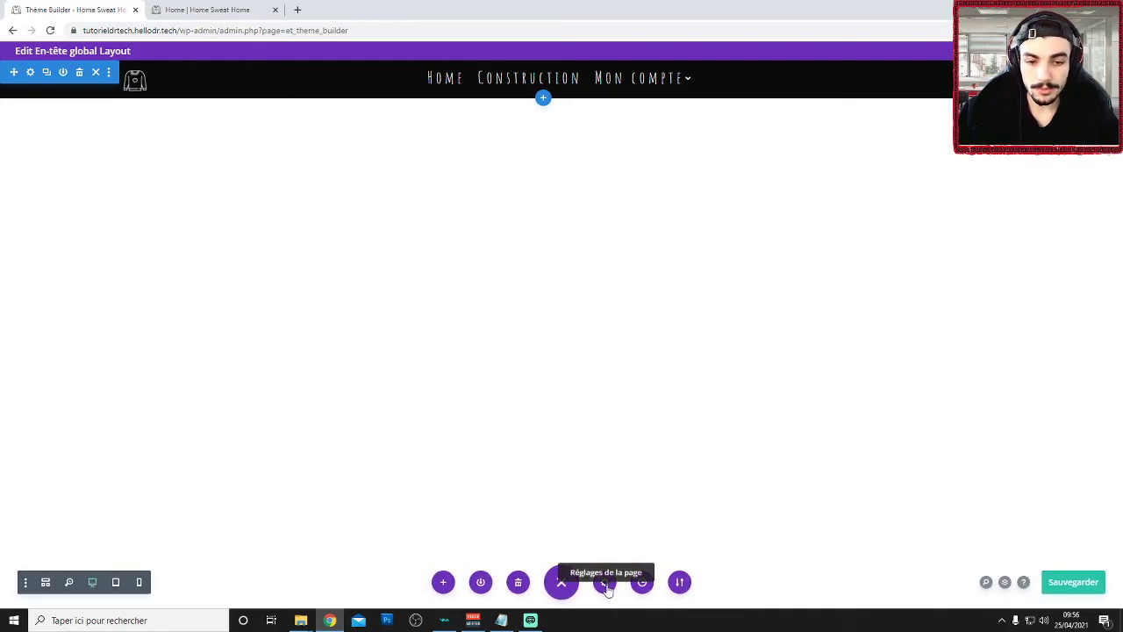
{"action": "left_click", "coordinate": [606, 584]}
{"action": "left_click", "coordinate": [228, 131]}
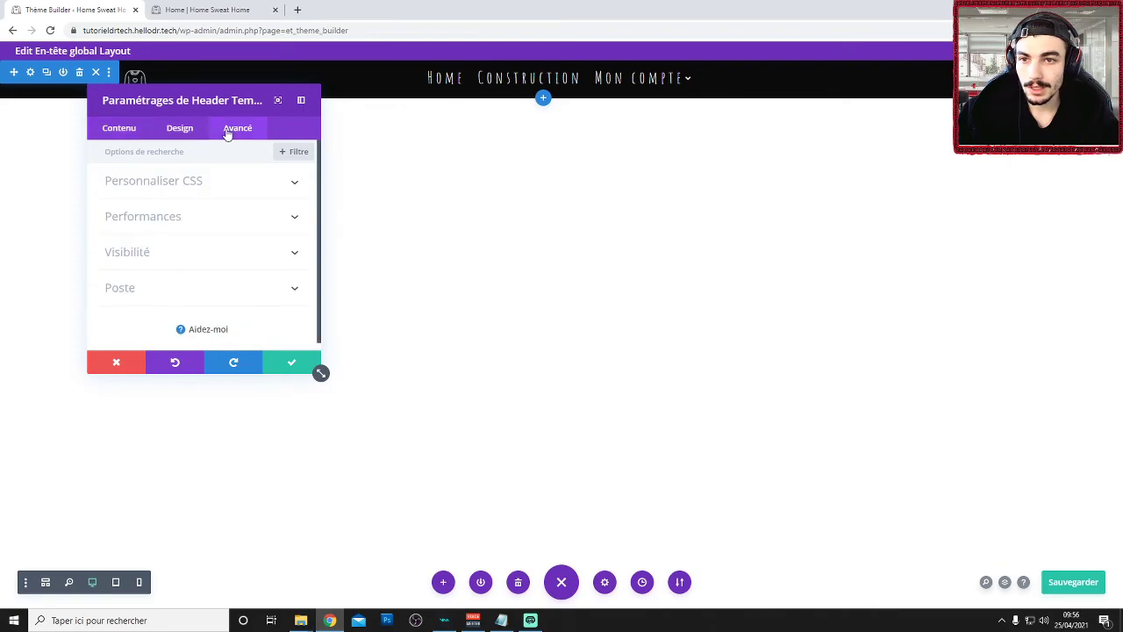
{"action": "left_click", "coordinate": [193, 181]}
{"action": "left_click", "coordinate": [179, 278]}
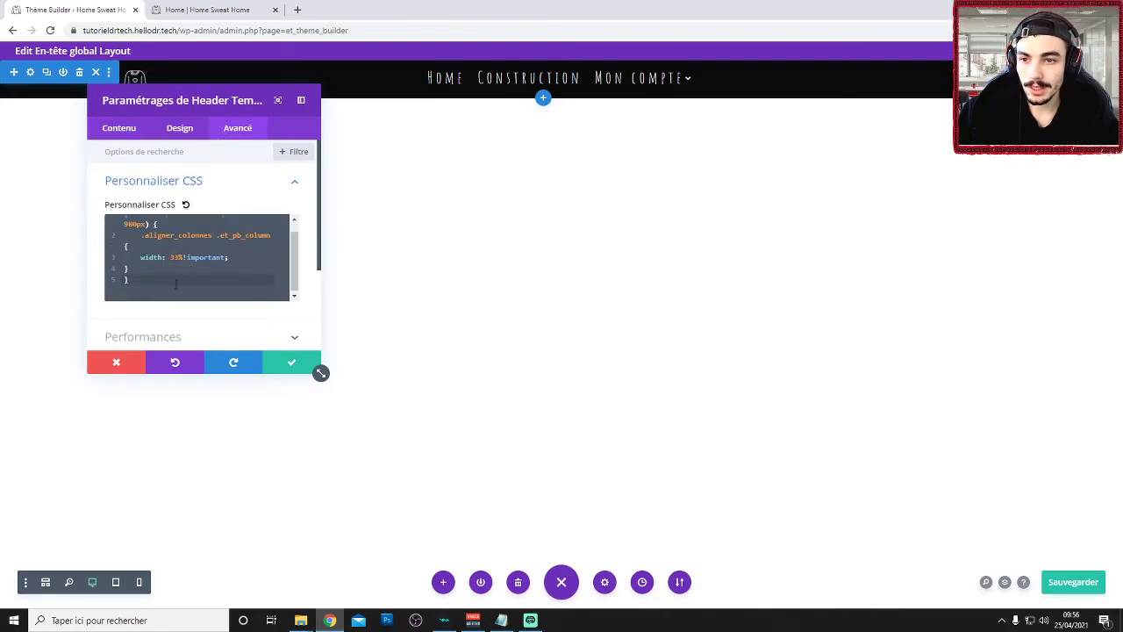
{"action": "key", "text": "Return"}
{"action": "key", "text": "ctrl+v"}
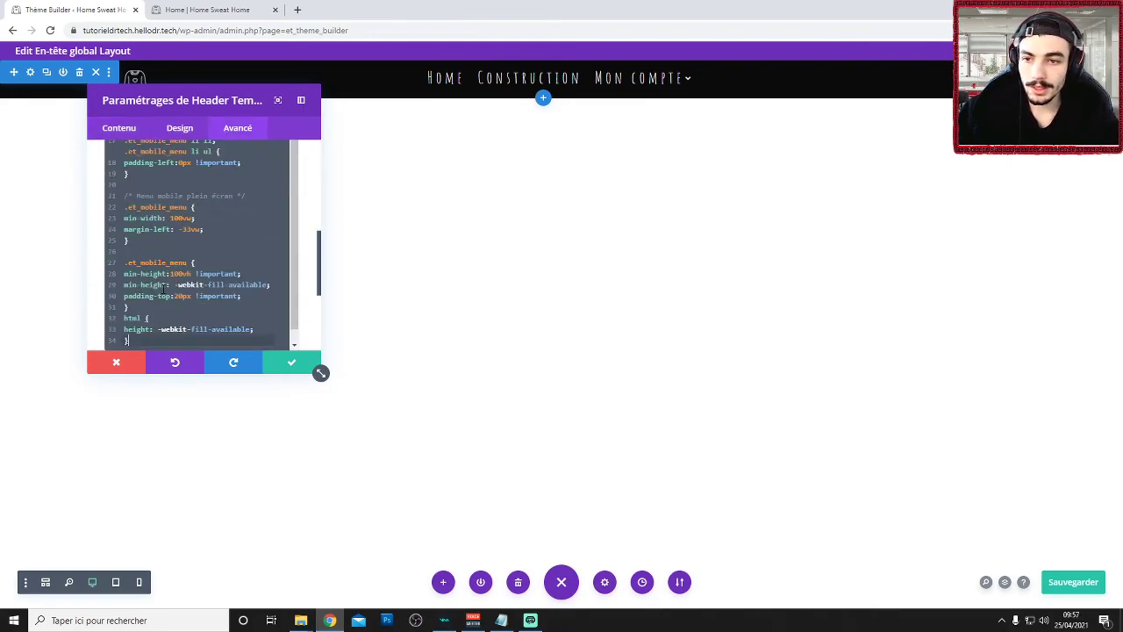
{"action": "scroll", "coordinate": [162, 285], "scroll_direction": "up", "scroll_amount": 3}
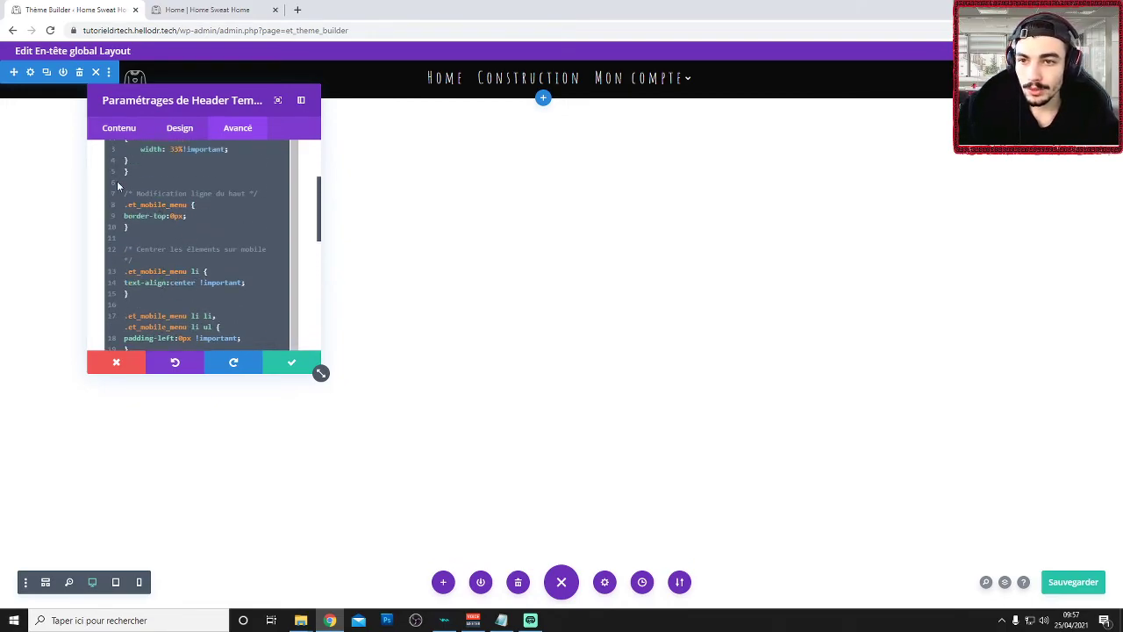
{"action": "left_click_drag", "start_coordinate": [123, 189], "coordinate": [282, 399]}
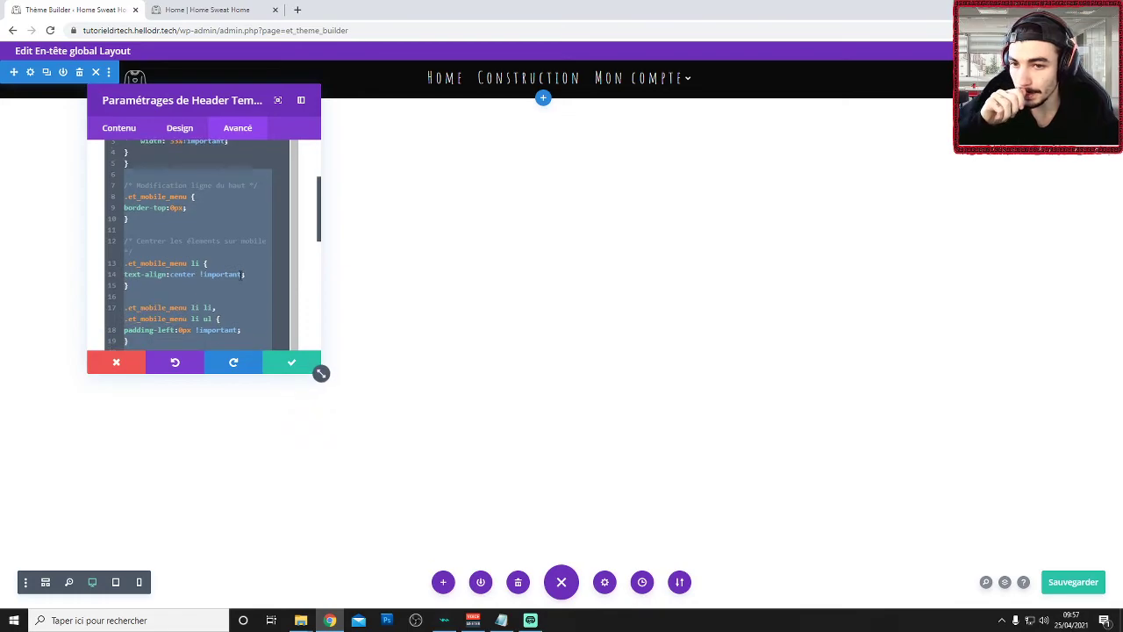
{"action": "left_click", "coordinate": [292, 363]}
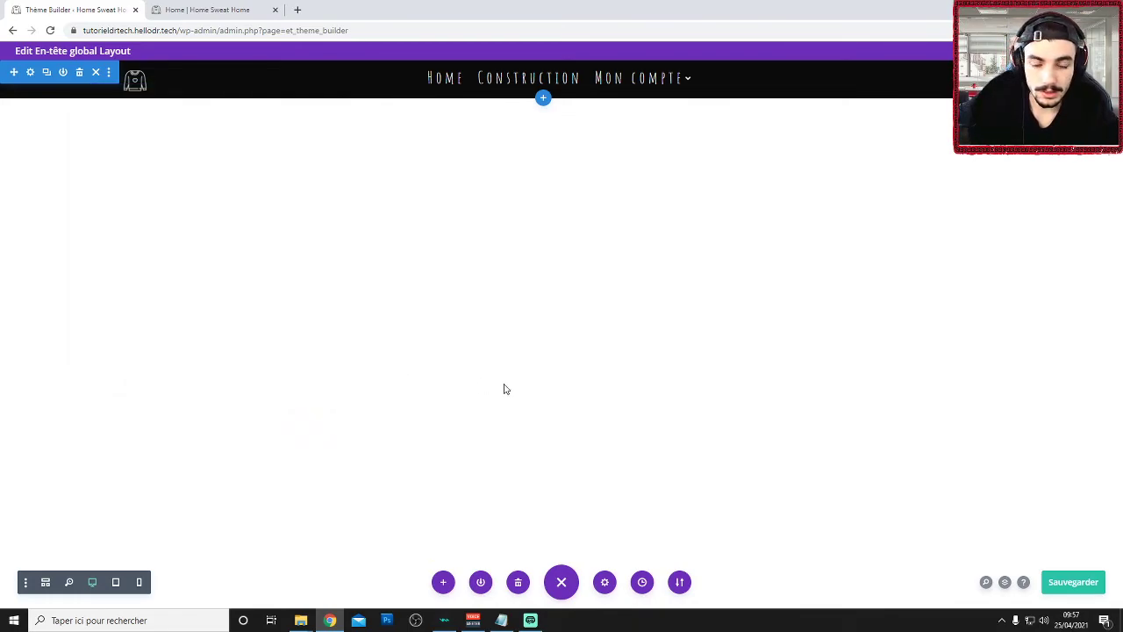
Save the header layout and reload the live Home page in responsive mode
{"action": "left_click", "coordinate": [1072, 582]}
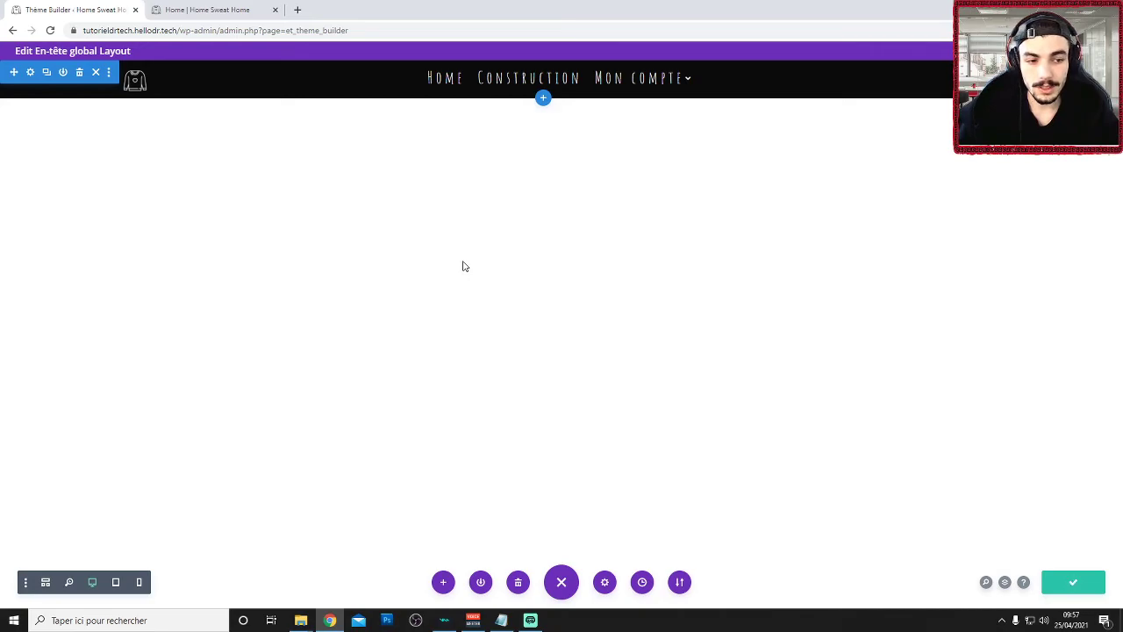
{"action": "left_click", "coordinate": [201, 11]}
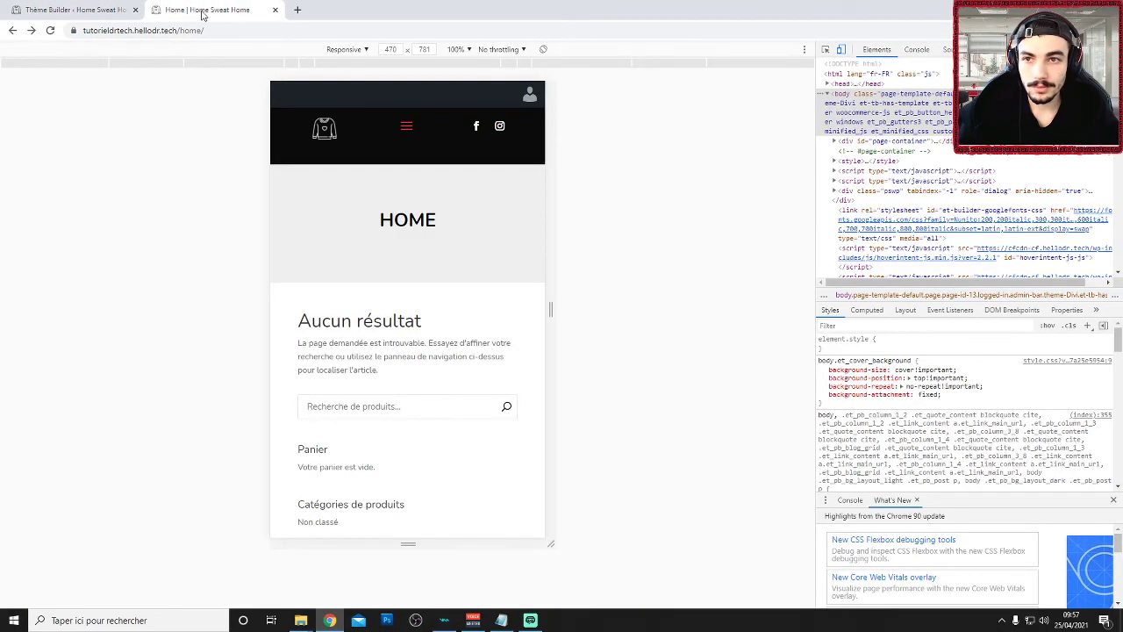
{"action": "key", "text": "F5"}
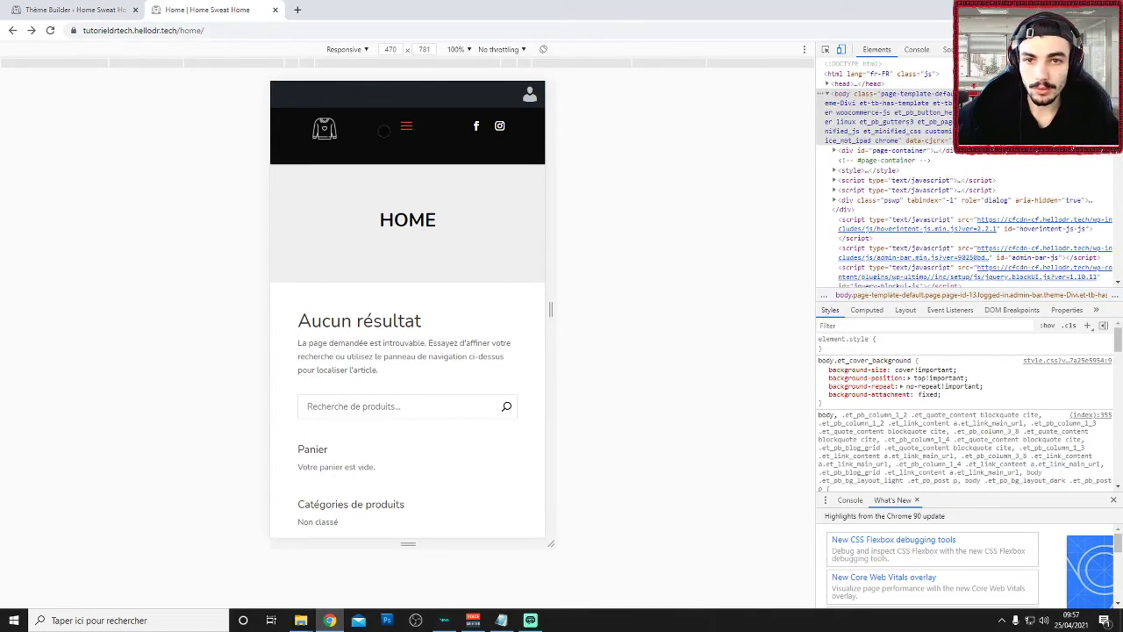
Toggle the full-screen mobile menu and scroll the live page to examine its centring, coverage and left edge
{"action": "left_click", "coordinate": [406, 125]}
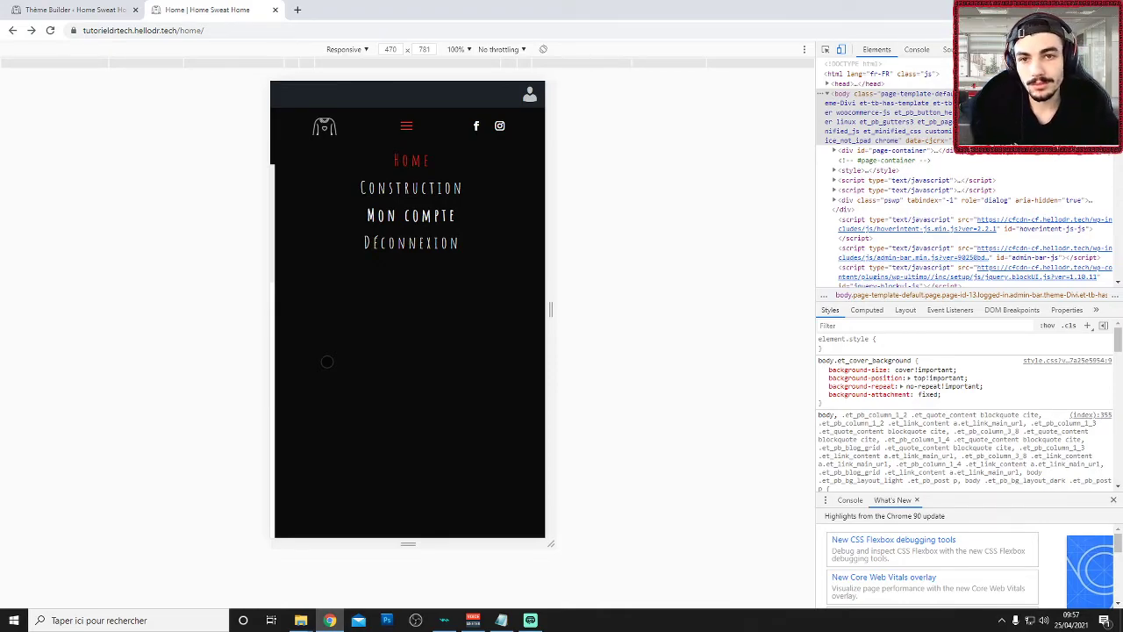
{"action": "left_click", "coordinate": [406, 126]}
{"action": "left_click", "coordinate": [406, 126]}
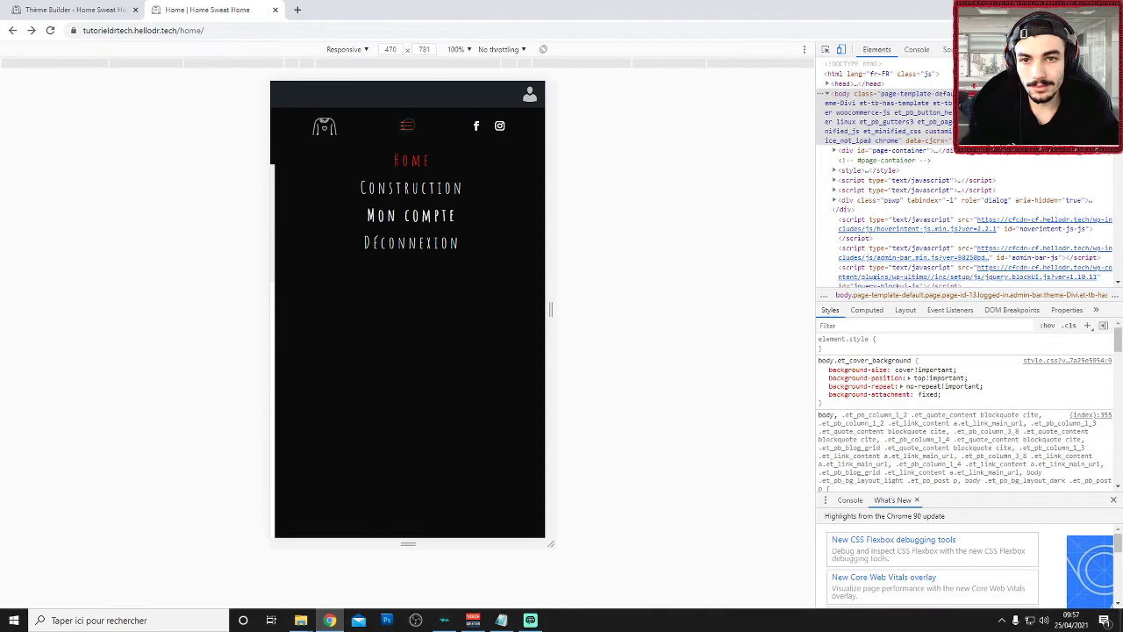
{"action": "scroll", "coordinate": [418, 229], "scroll_direction": "down", "scroll_amount": 5}
{"action": "scroll", "coordinate": [416, 227], "scroll_direction": "up", "scroll_amount": 5}
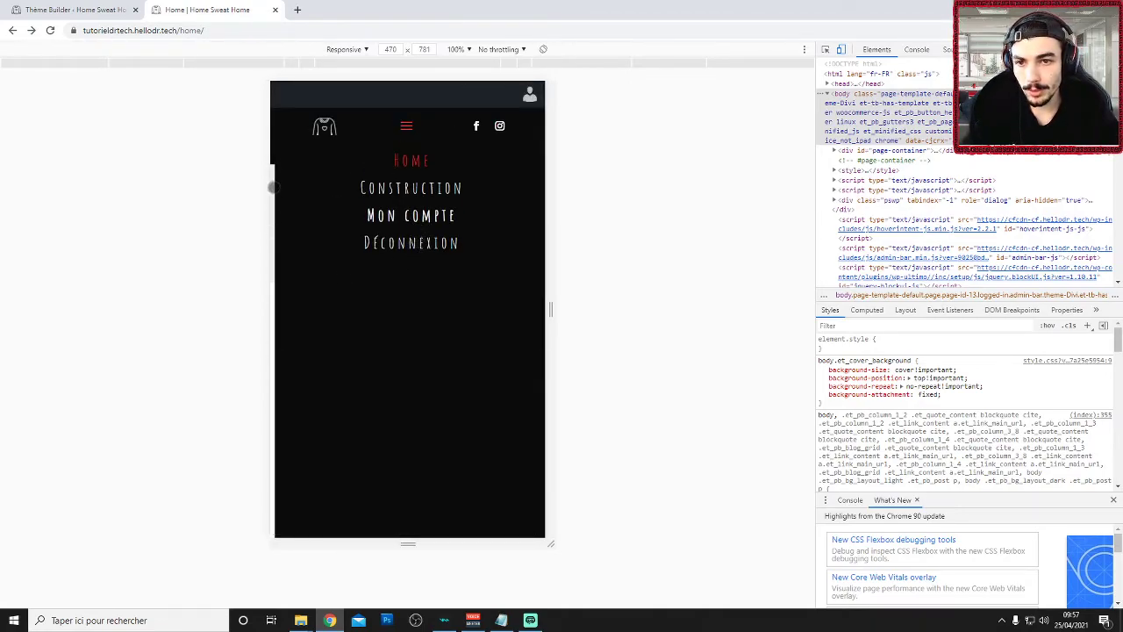
{"action": "scroll", "coordinate": [274, 233], "scroll_direction": "down", "scroll_amount": 2}
{"action": "scroll", "coordinate": [273, 443], "scroll_direction": "up", "scroll_amount": 2}
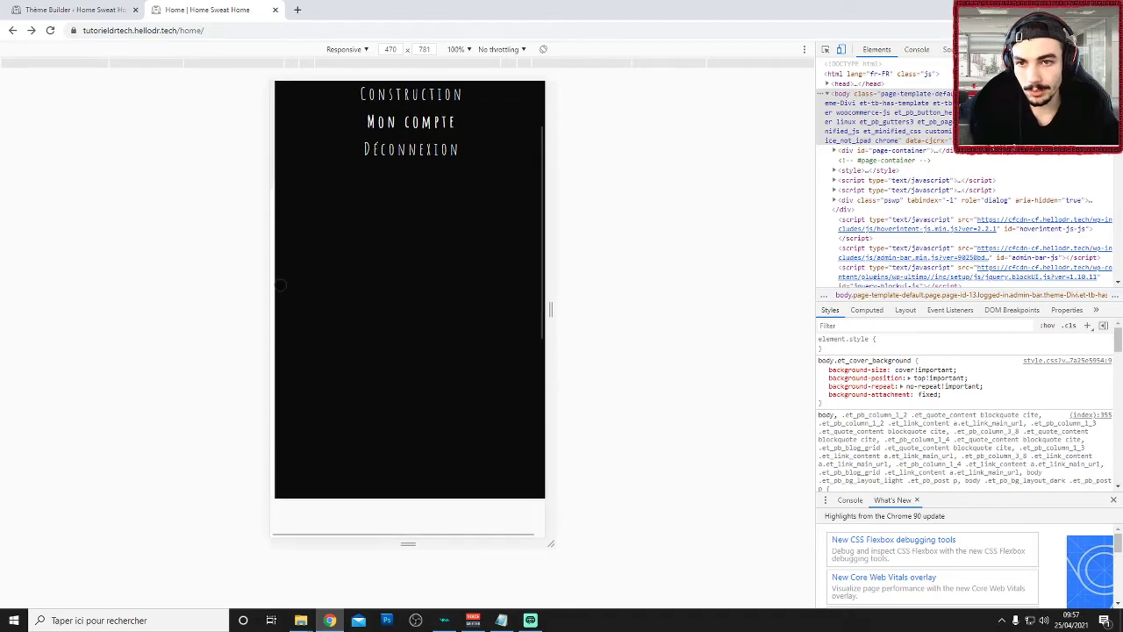
{"action": "left_click", "coordinate": [405, 125]}
{"action": "left_click", "coordinate": [405, 126]}
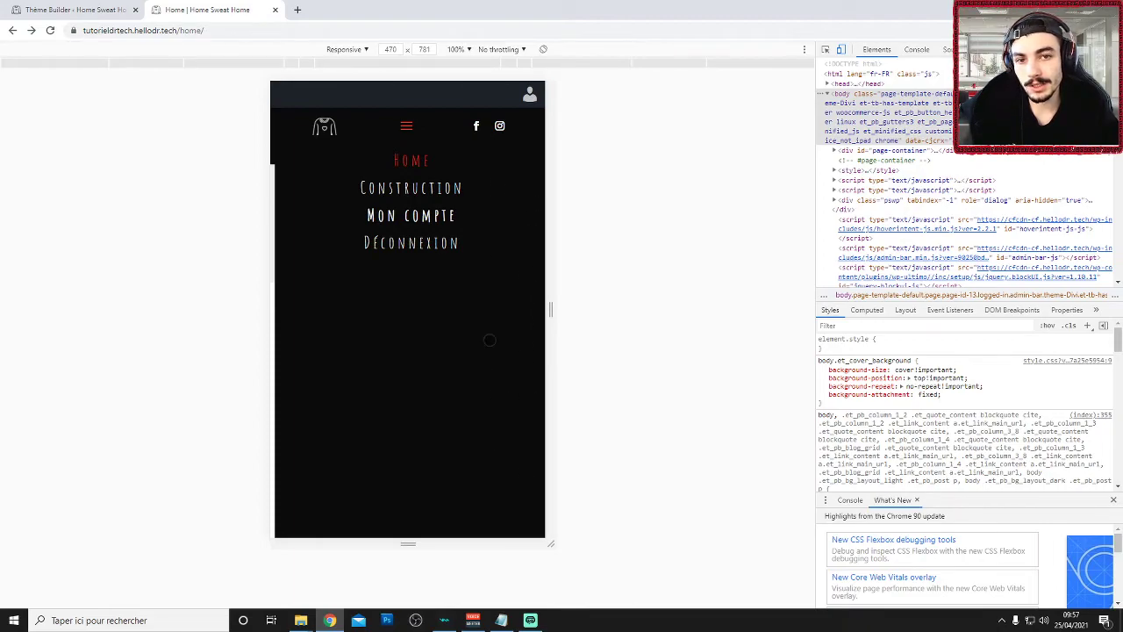
Set the full-screen mobile menu's margin-left to -30vw in the header layout's custom CSS and save the layout
{"action": "left_click", "coordinate": [83, 10]}
{"action": "key", "text": "ctrl+s"}
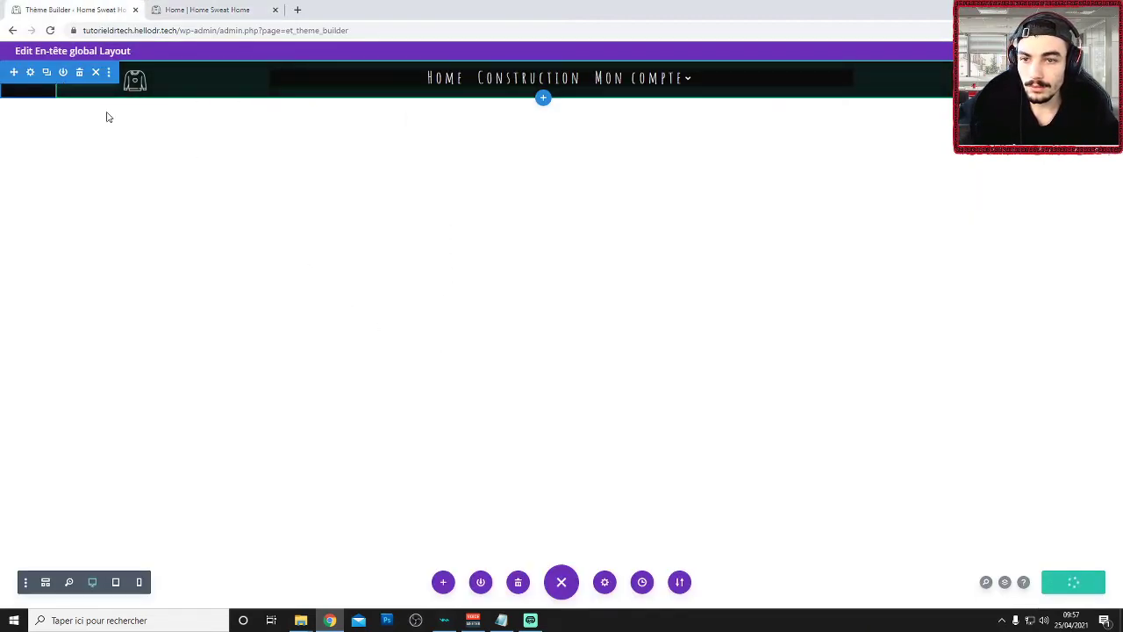
{"action": "left_click", "coordinate": [604, 582]}
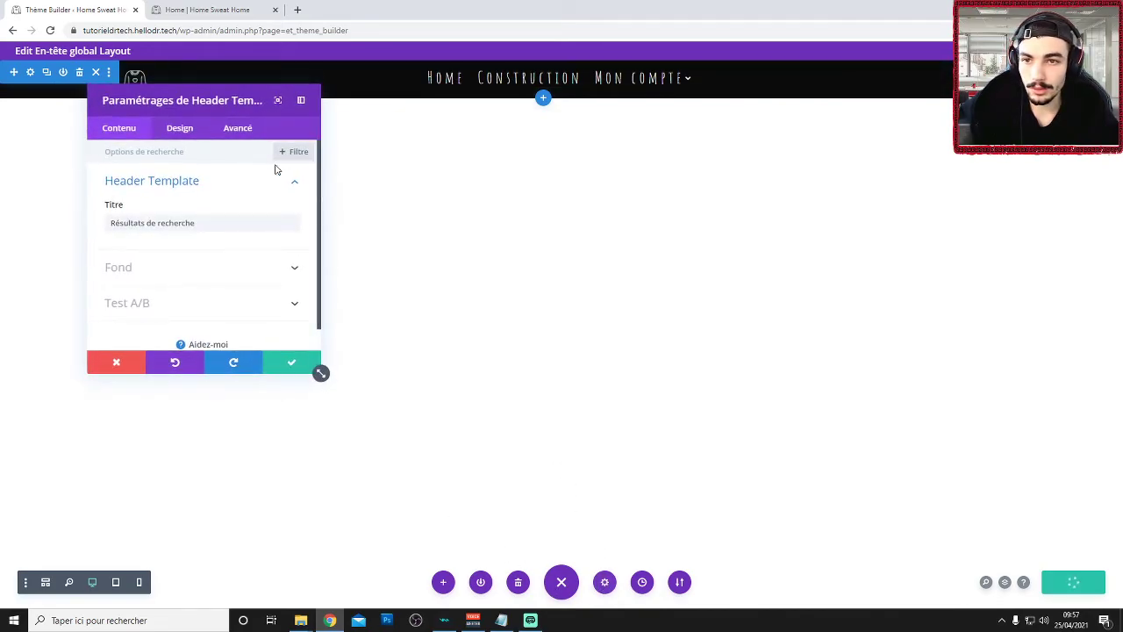
{"action": "left_click", "coordinate": [246, 131]}
{"action": "left_click", "coordinate": [191, 184]}
{"action": "scroll", "coordinate": [199, 264], "scroll_direction": "down", "scroll_amount": 5}
{"action": "scroll", "coordinate": [202, 316], "scroll_direction": "down", "scroll_amount": 2}
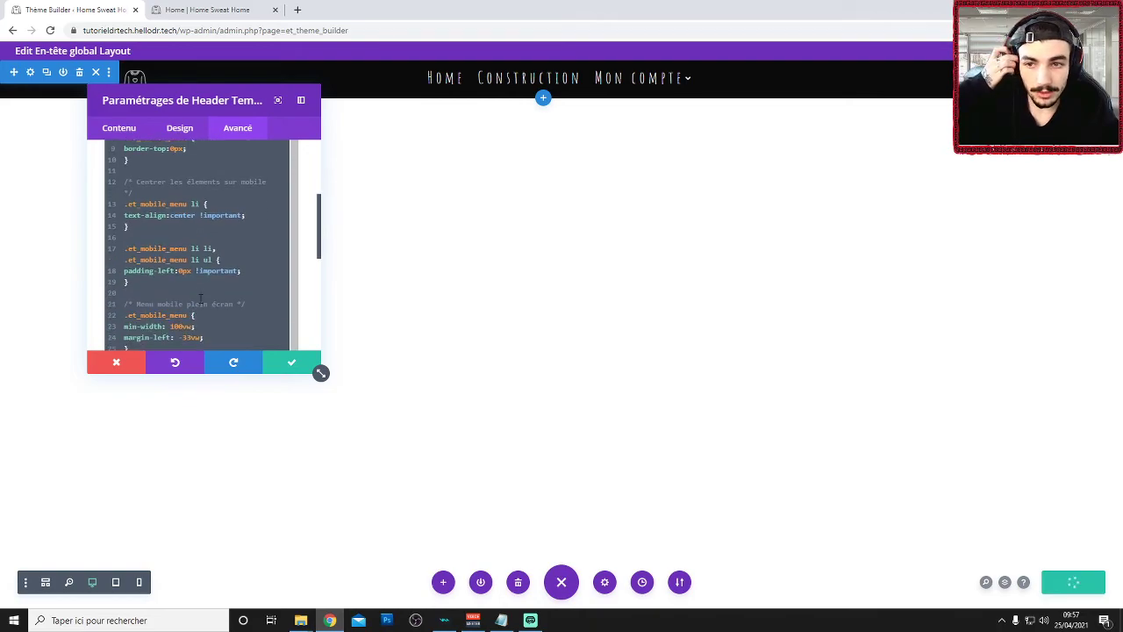
{"action": "scroll", "coordinate": [192, 315], "scroll_direction": "down", "scroll_amount": 3}
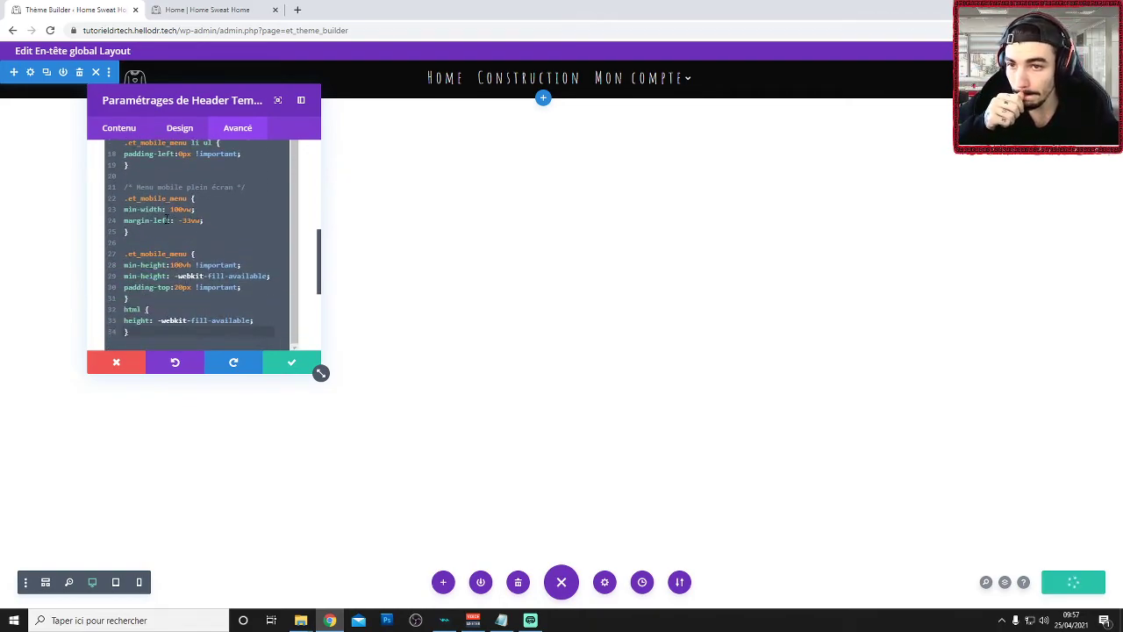
{"action": "left_click", "coordinate": [192, 220]}
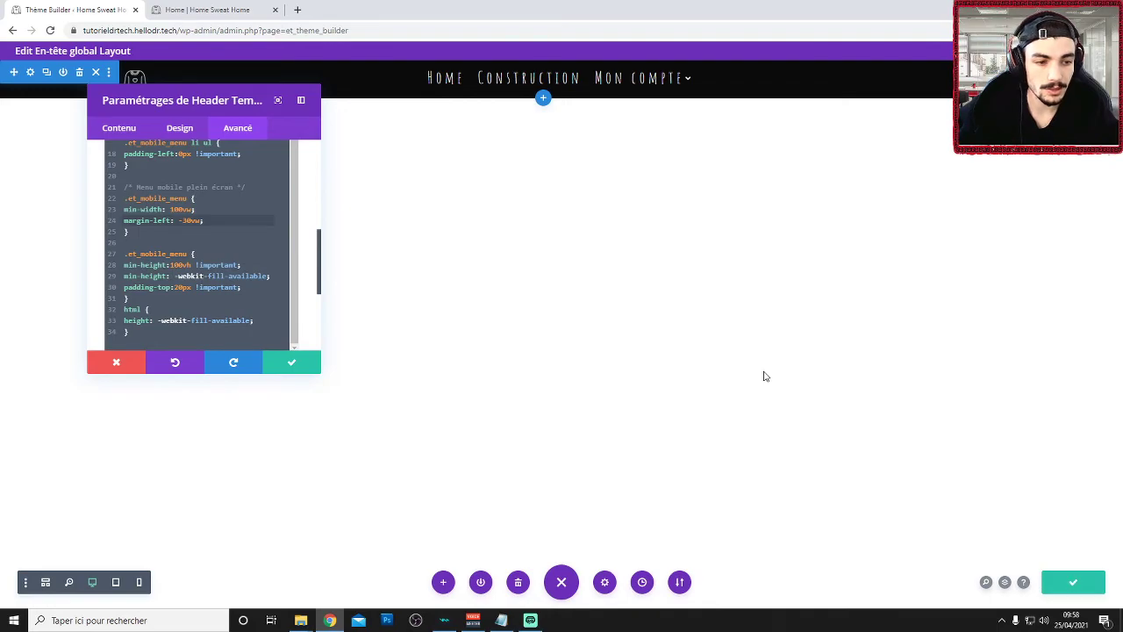
Reload the live Home page and open the mobile menu to check its horizontal offset
{"action": "left_click", "coordinate": [224, 9]}
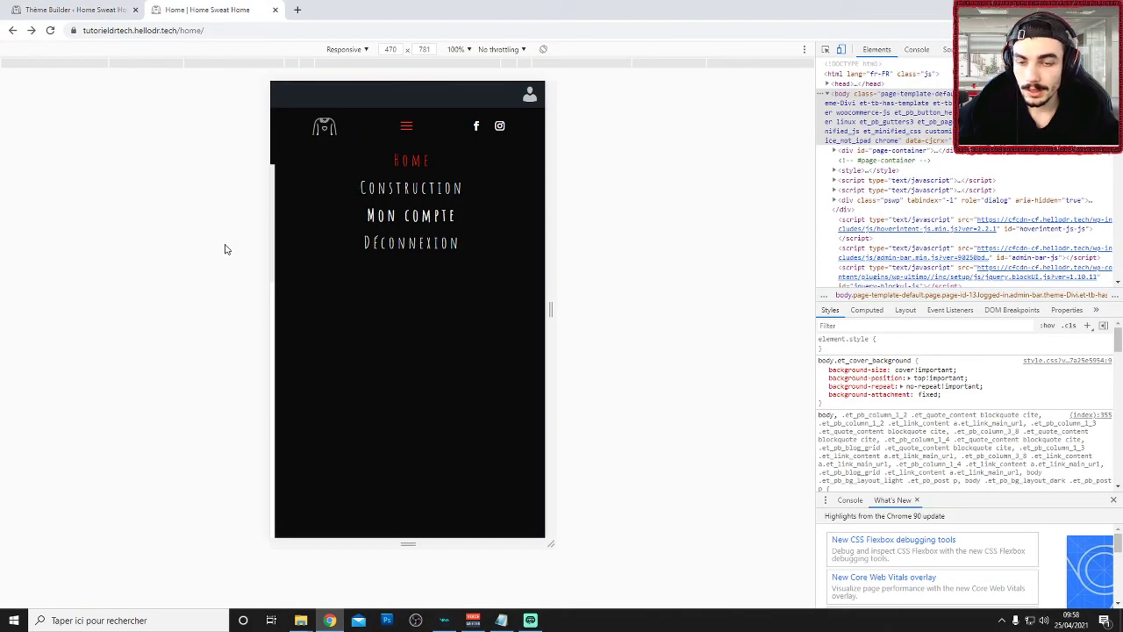
{"action": "key", "text": "F5"}
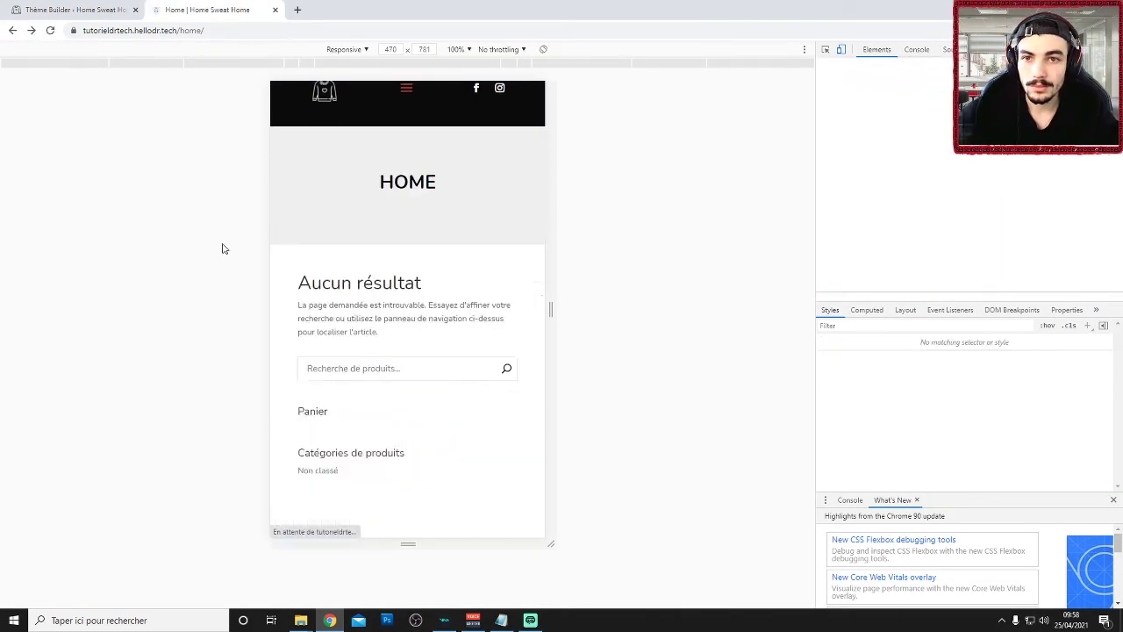
{"action": "left_click", "coordinate": [405, 126]}
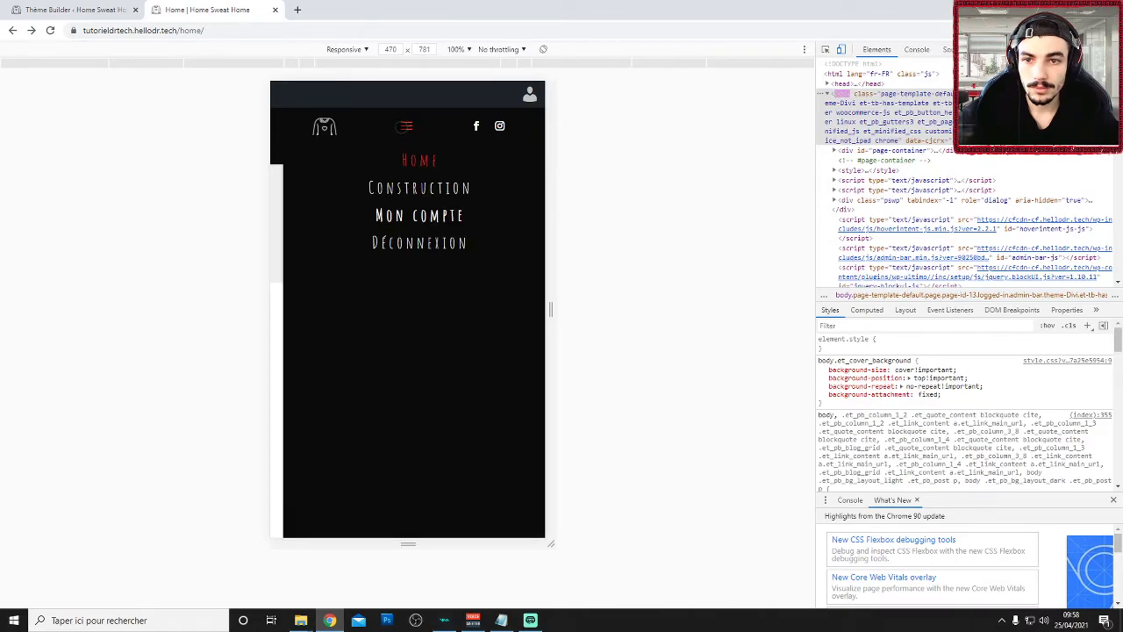
Try a margin-left of -35vw for the full-screen mobile menu, set it to -36vw instead, and save the header layout
{"action": "left_click", "coordinate": [119, 12]}
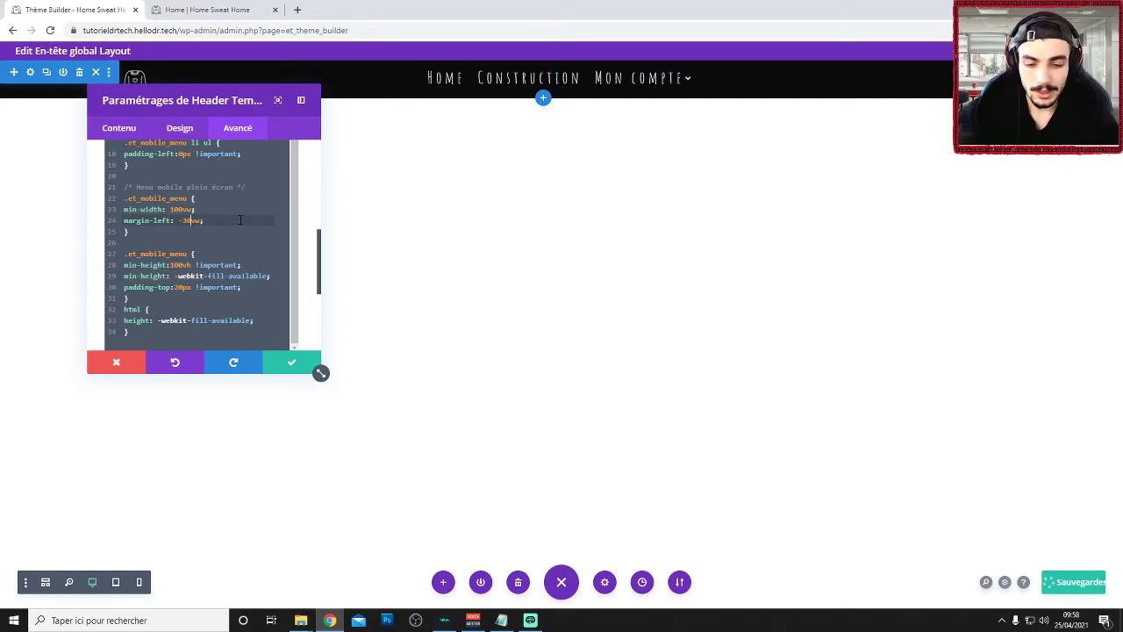
{"action": "type", "text": "5"}
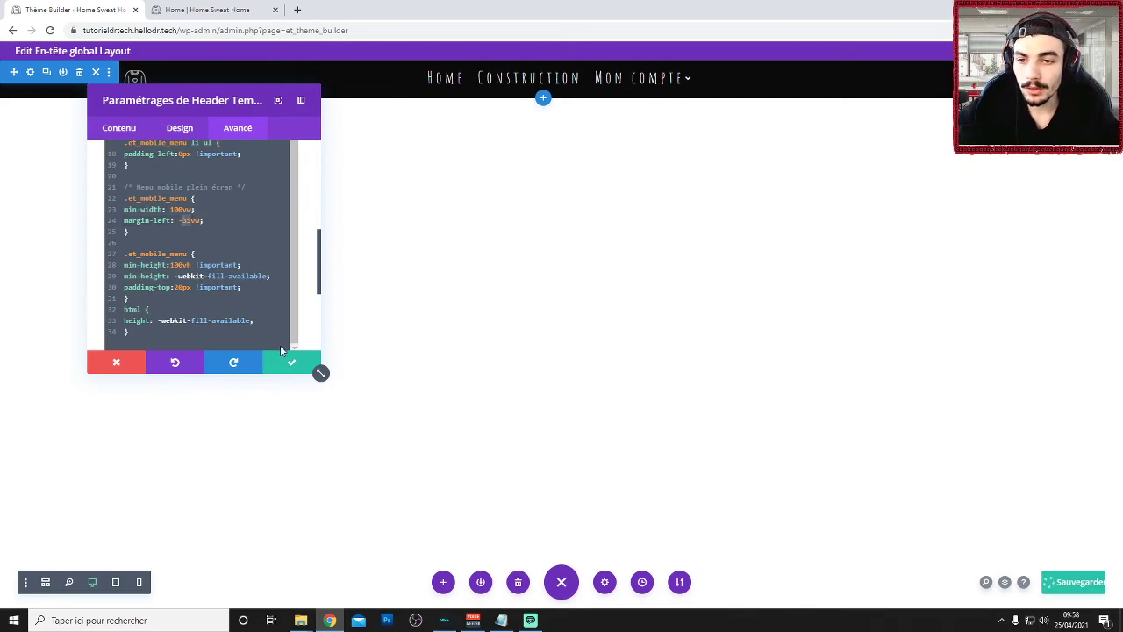
{"action": "left_click", "coordinate": [191, 220]}
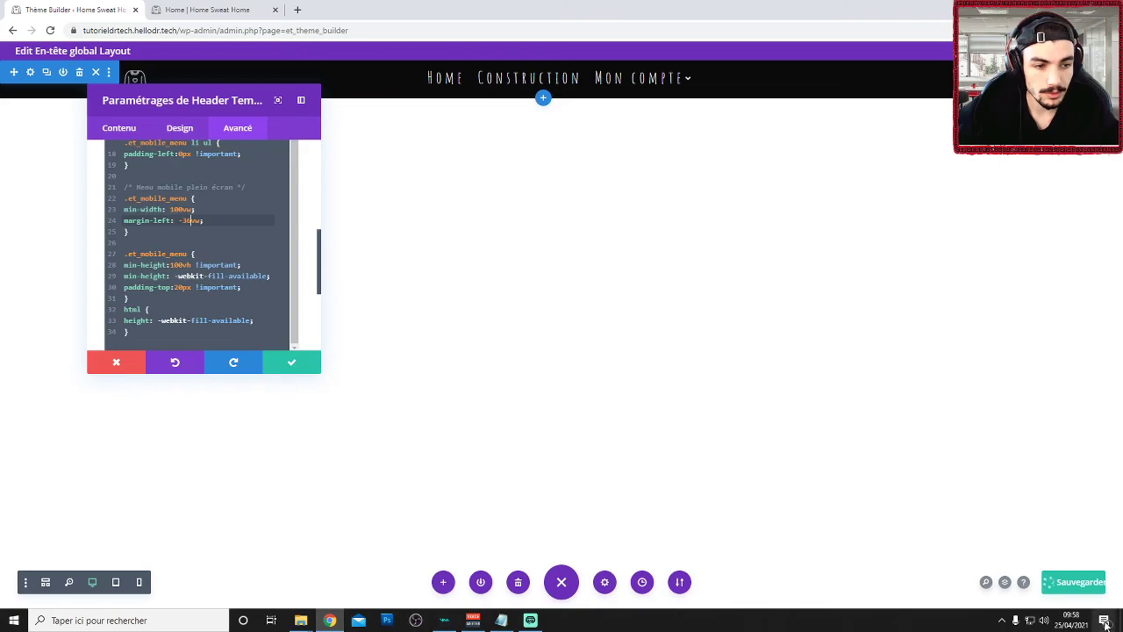
{"action": "left_click", "coordinate": [1081, 584]}
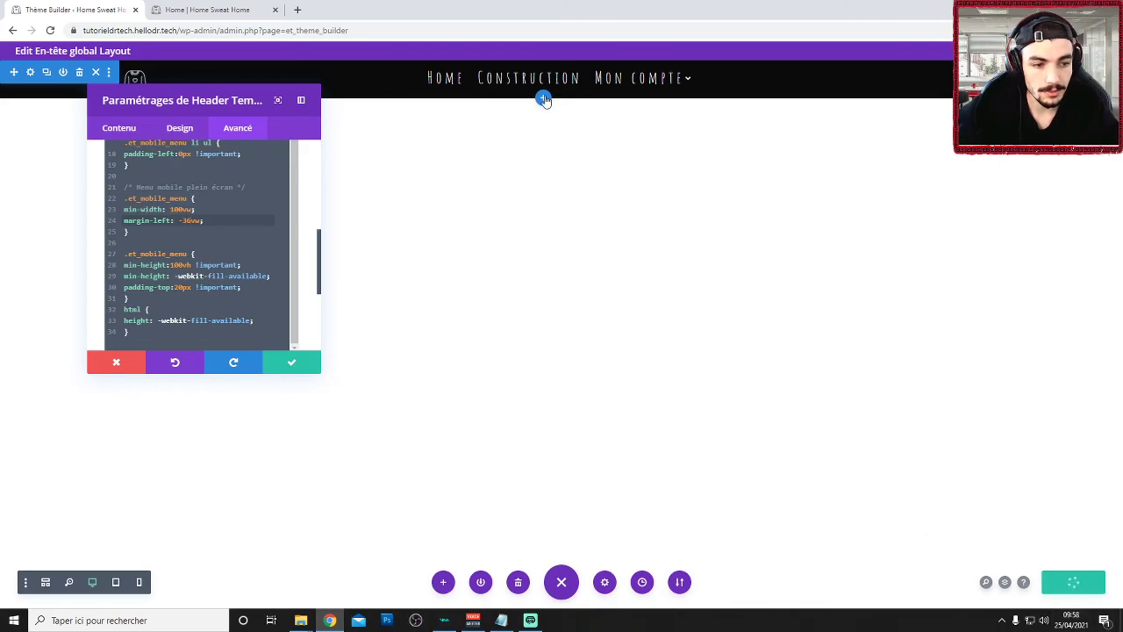
Reload the live Home page and reopen the mobile menu to check how the -36vw offset aligns it
{"action": "left_click", "coordinate": [224, 7]}
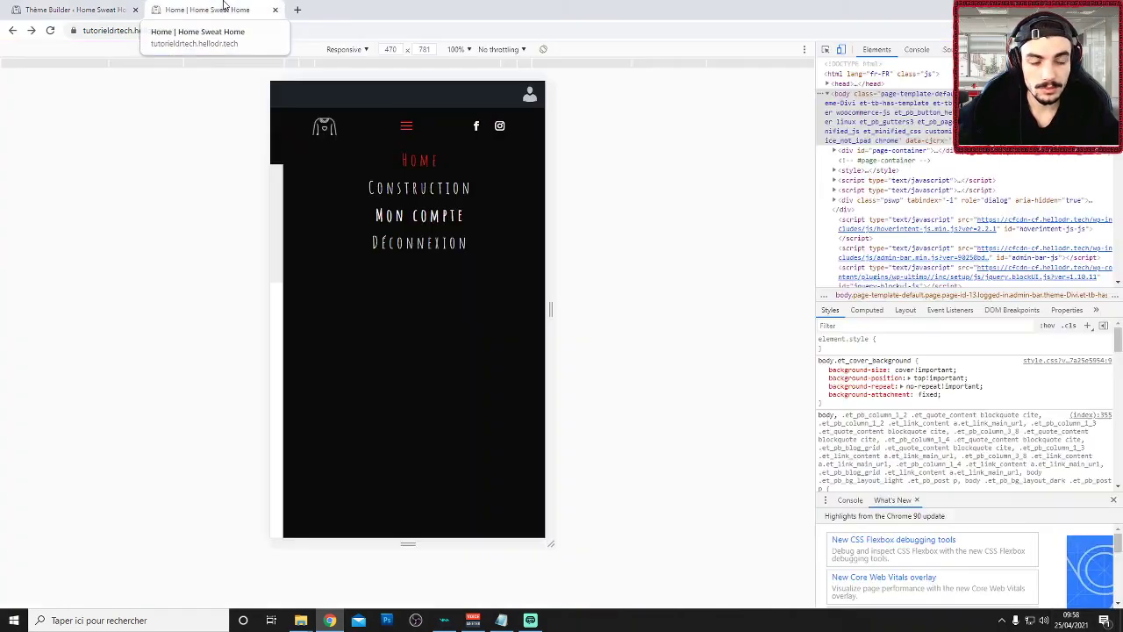
{"action": "key", "text": "F5"}
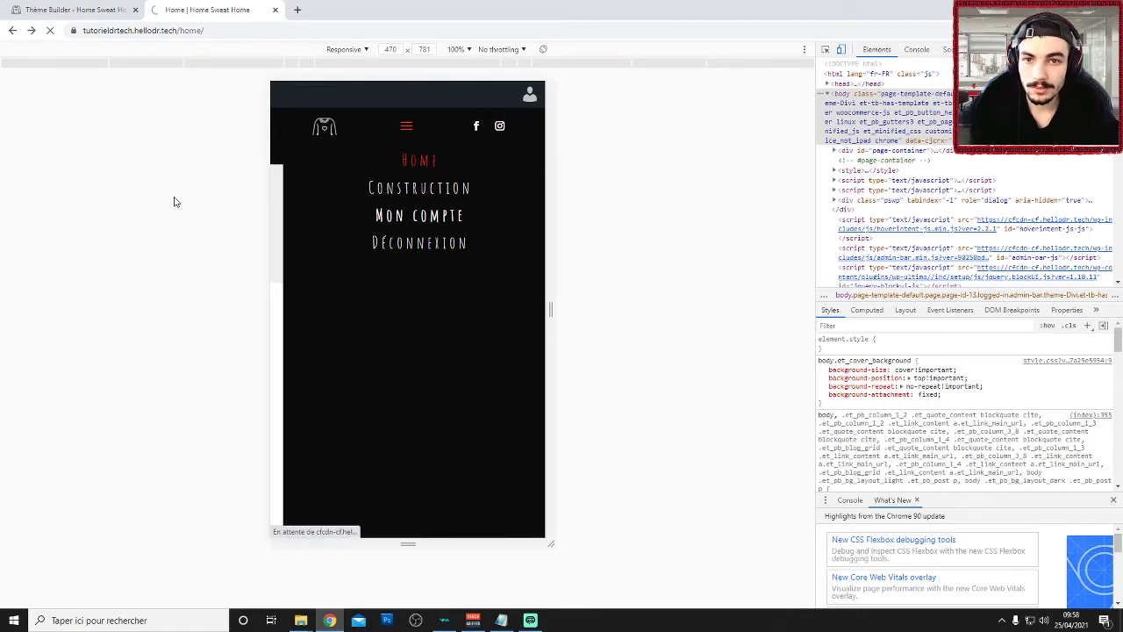
{"action": "left_click", "coordinate": [406, 125]}
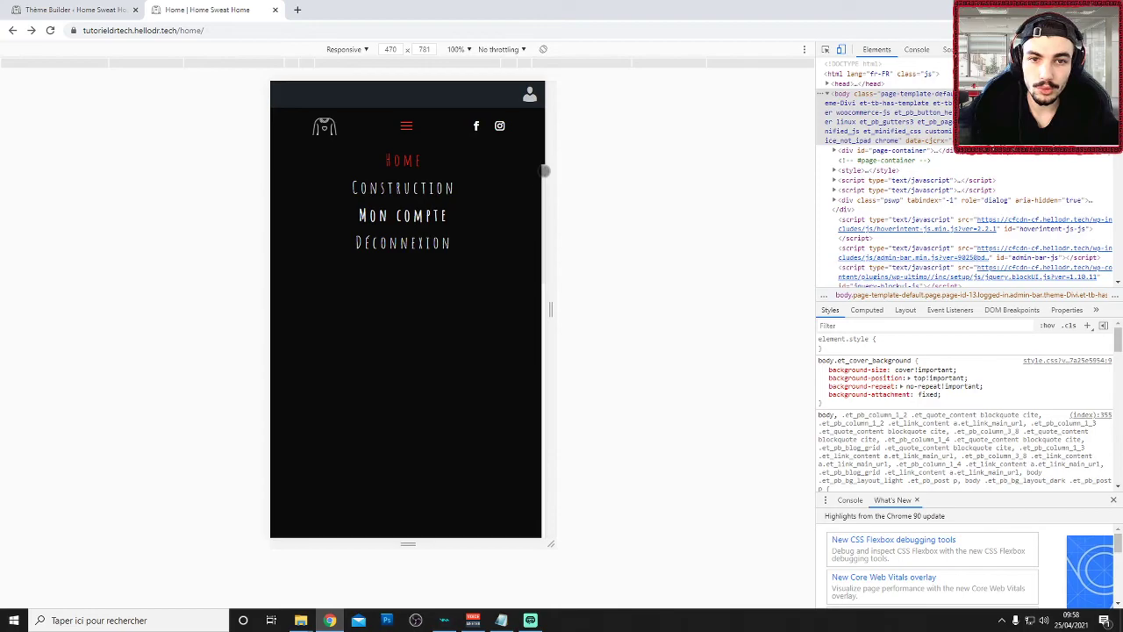
Set the full-screen mobile menu's margin-left to -35vw in the custom CSS and save the header layout
{"action": "left_click", "coordinate": [110, 7]}
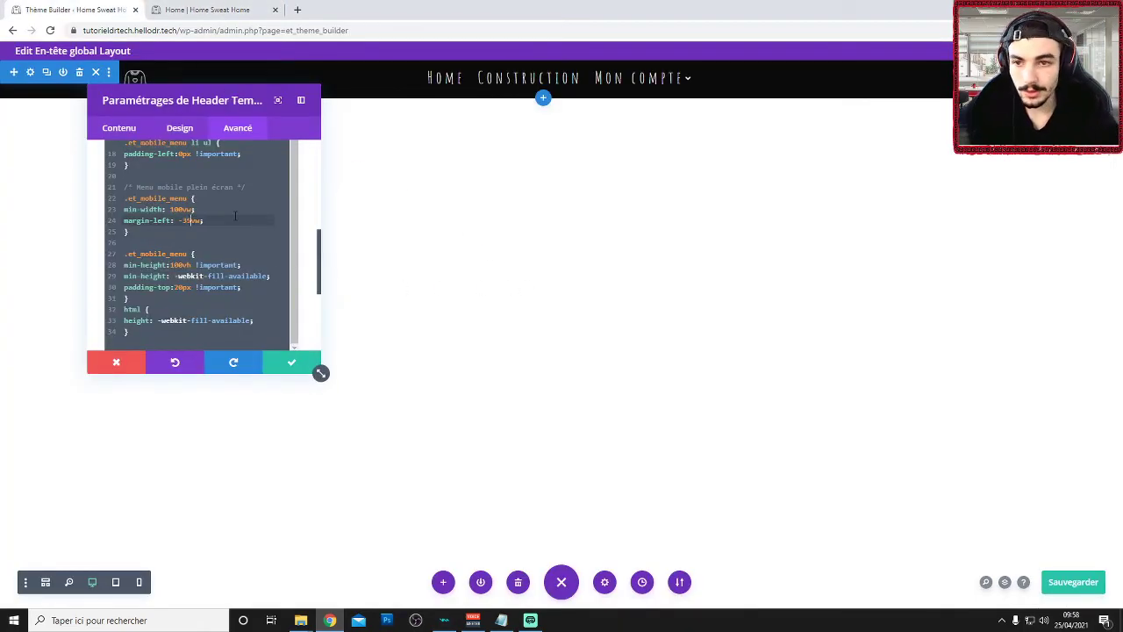
{"action": "left_click", "coordinate": [1079, 581]}
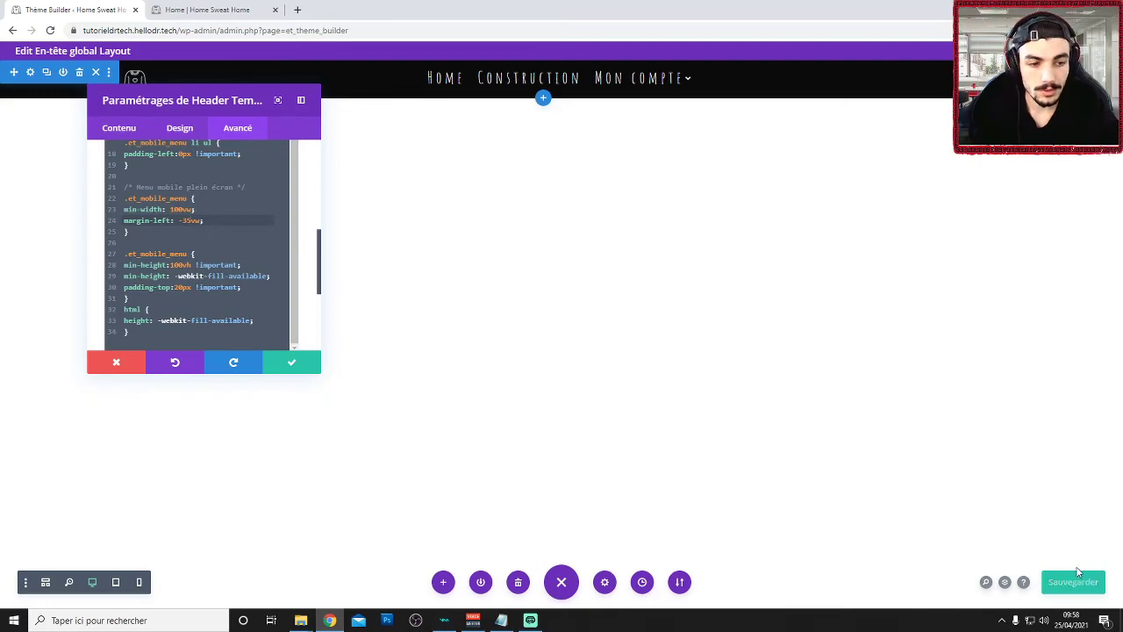
Reload the live Home page and toggle the mobile menu to check its centring with the -35vw offset
{"action": "left_click", "coordinate": [178, 8]}
{"action": "key", "text": "F5"}
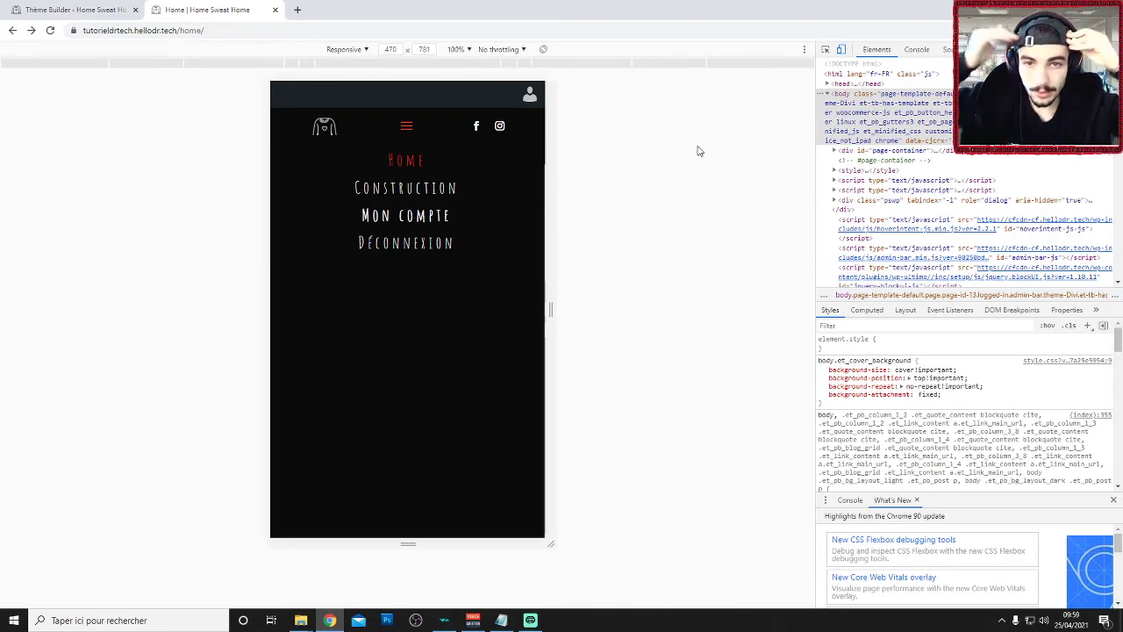
{"action": "left_click", "coordinate": [401, 131]}
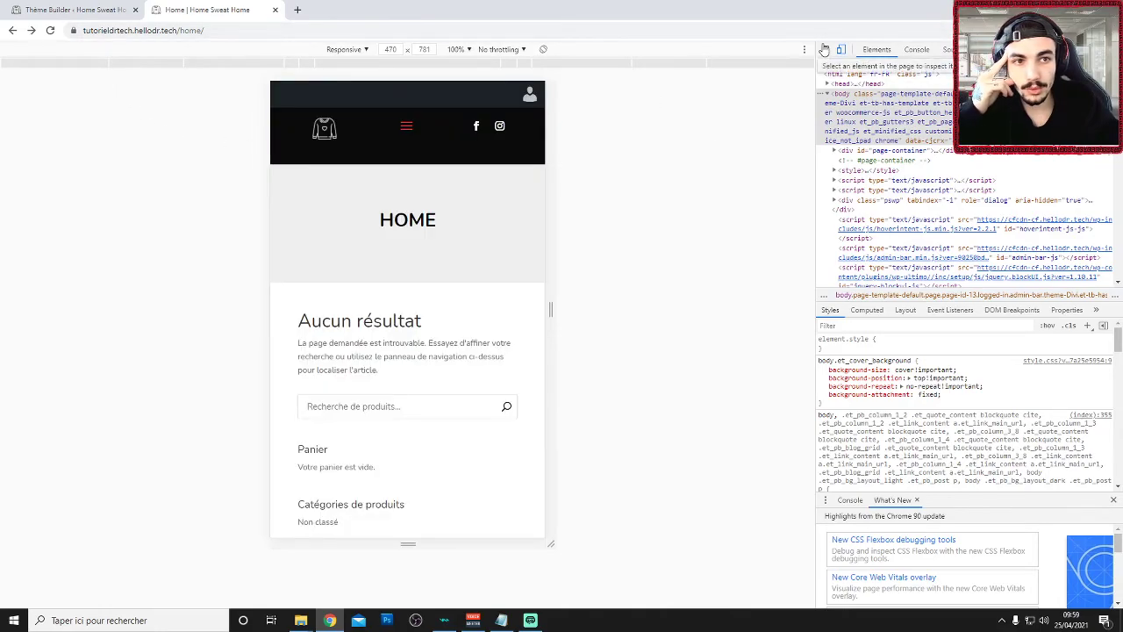
Return the live page to desktop view, reload it and open the Mon compte submenu to examine its colours
{"action": "left_click", "coordinate": [840, 50]}
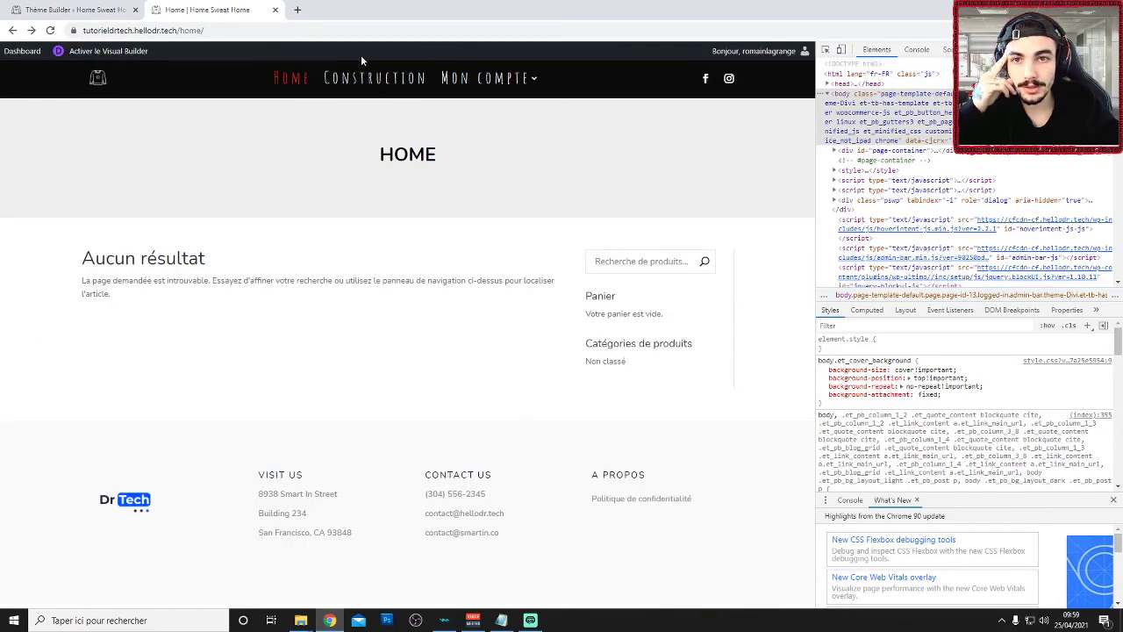
{"action": "left_click", "coordinate": [50, 30]}
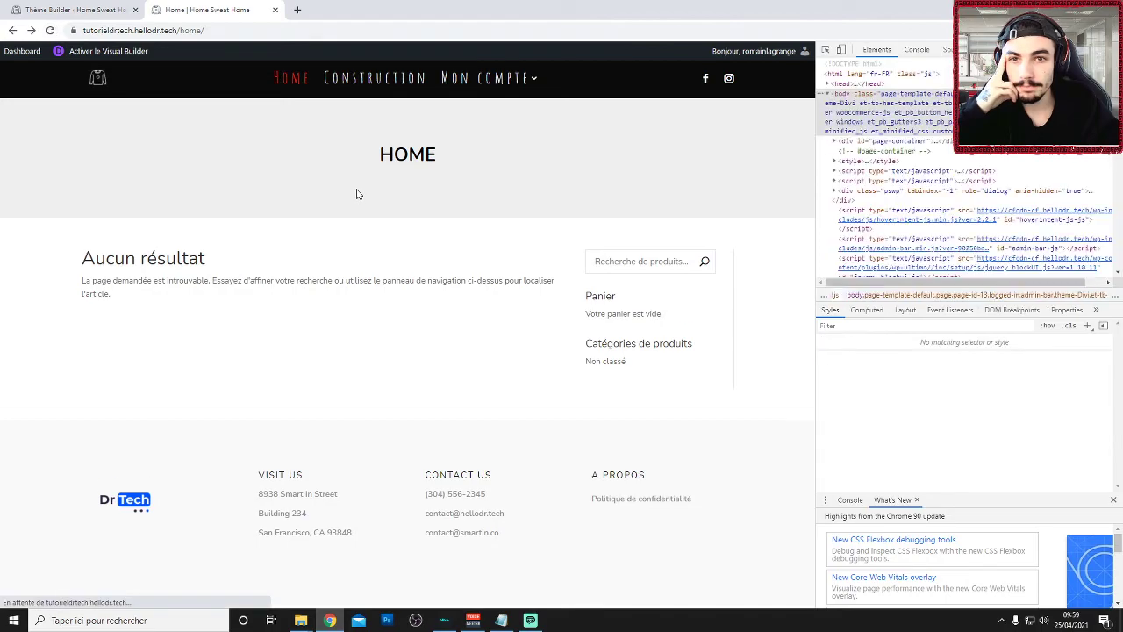
{"action": "mouse_move", "coordinate": [481, 83]}
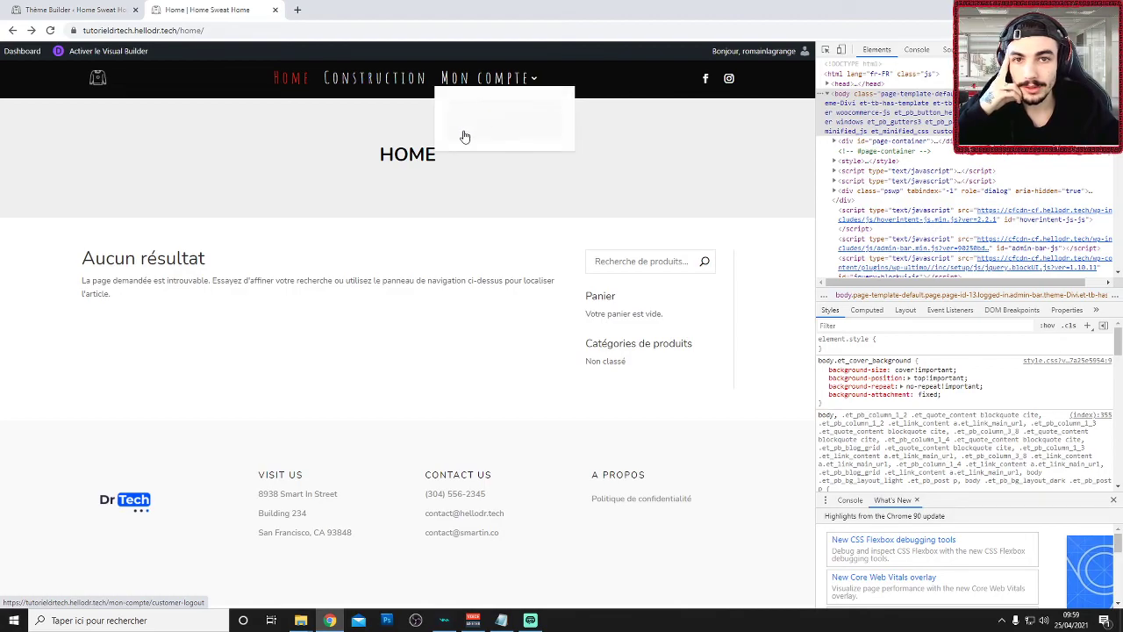
Go back to the header layout in the Theme Builder and close its settings
{"action": "left_click", "coordinate": [99, 9]}
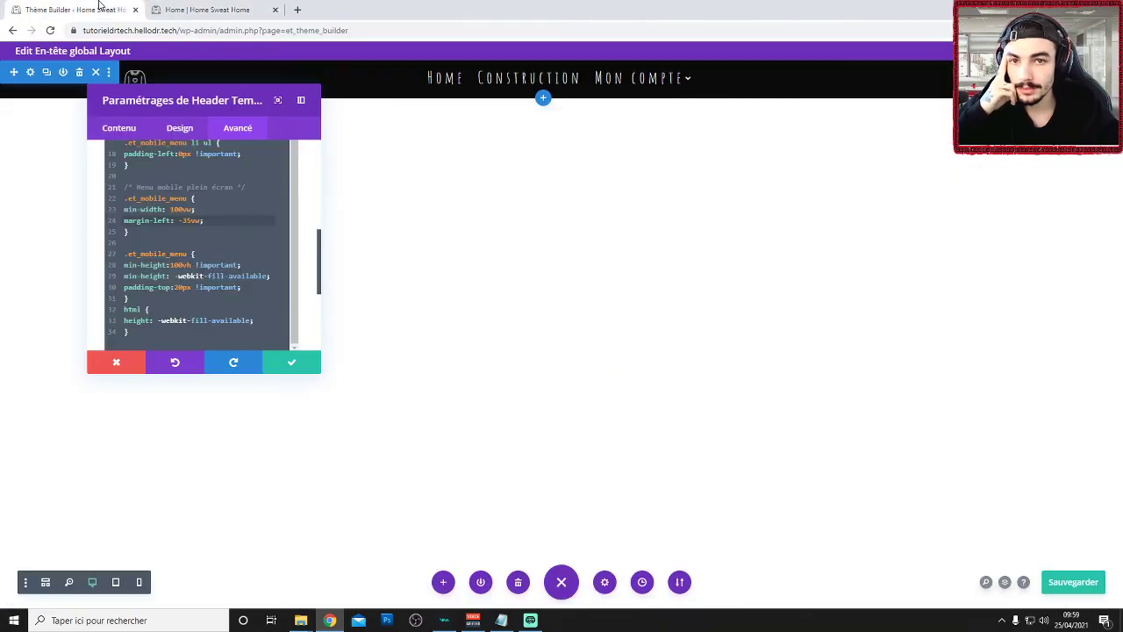
{"action": "left_click", "coordinate": [132, 358]}
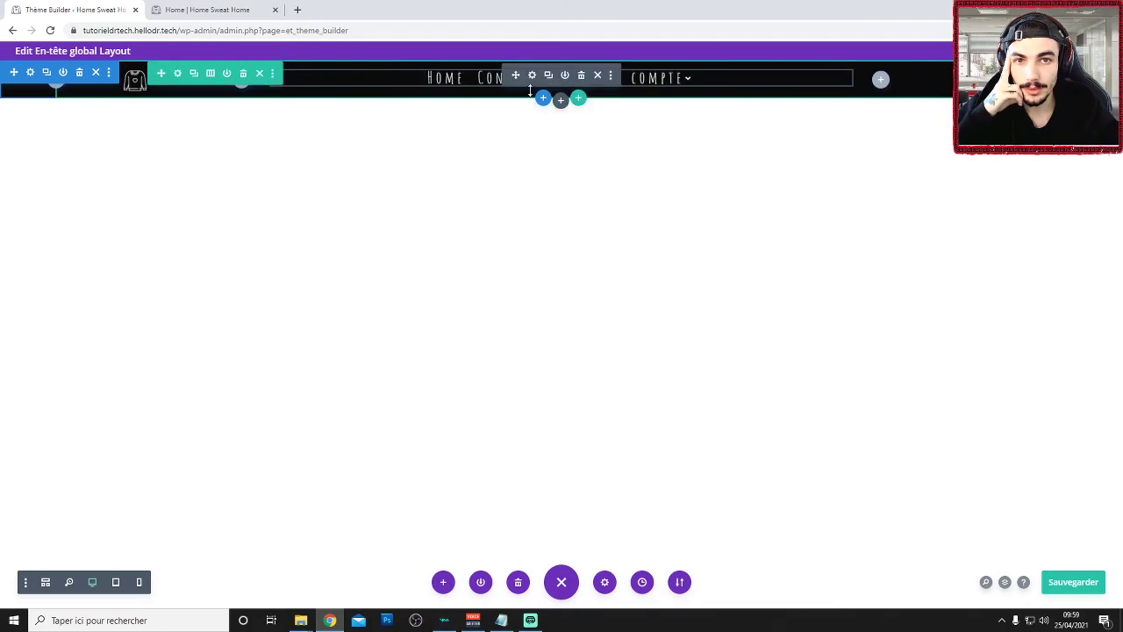
{"action": "left_click", "coordinate": [529, 76]}
{"action": "left_click", "coordinate": [176, 143]}
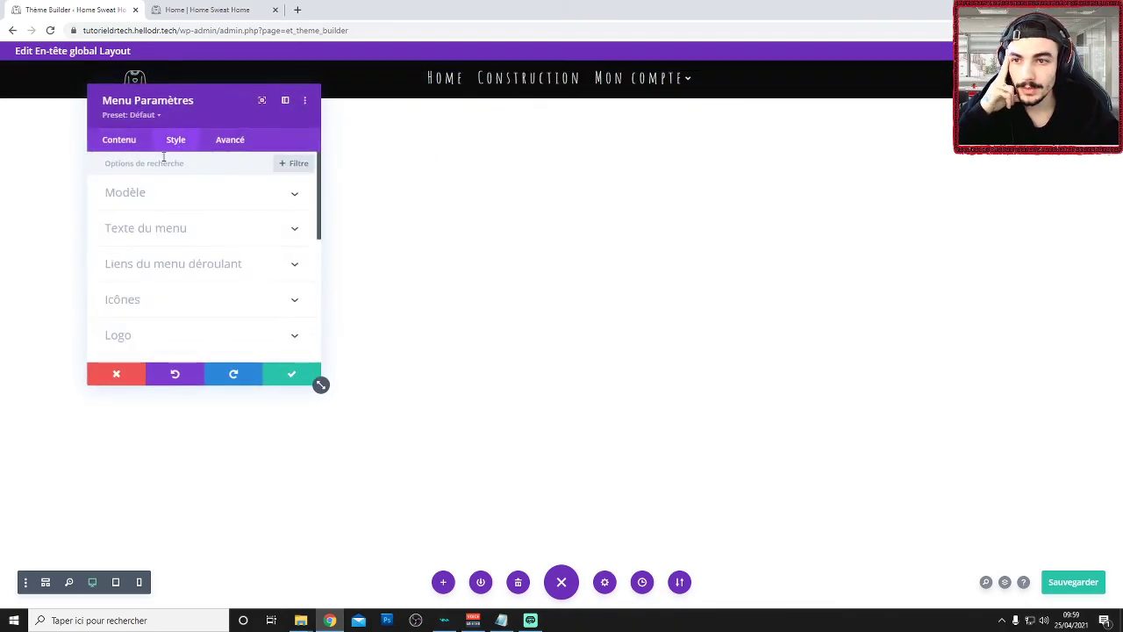
{"action": "left_click", "coordinate": [160, 266]}
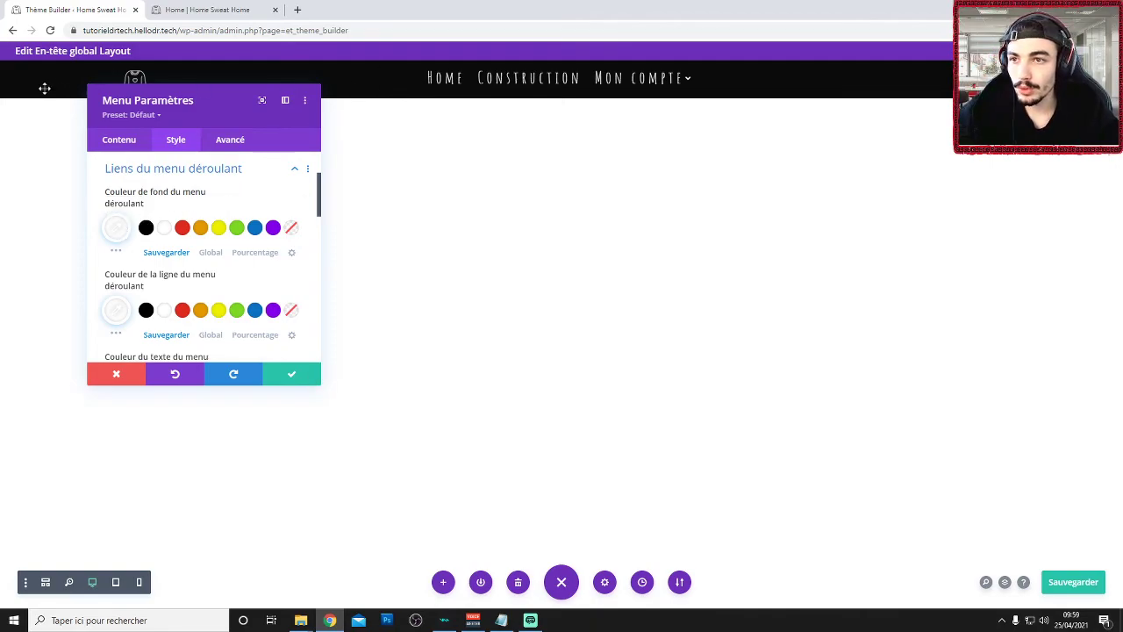
{"action": "left_click", "coordinate": [120, 377]}
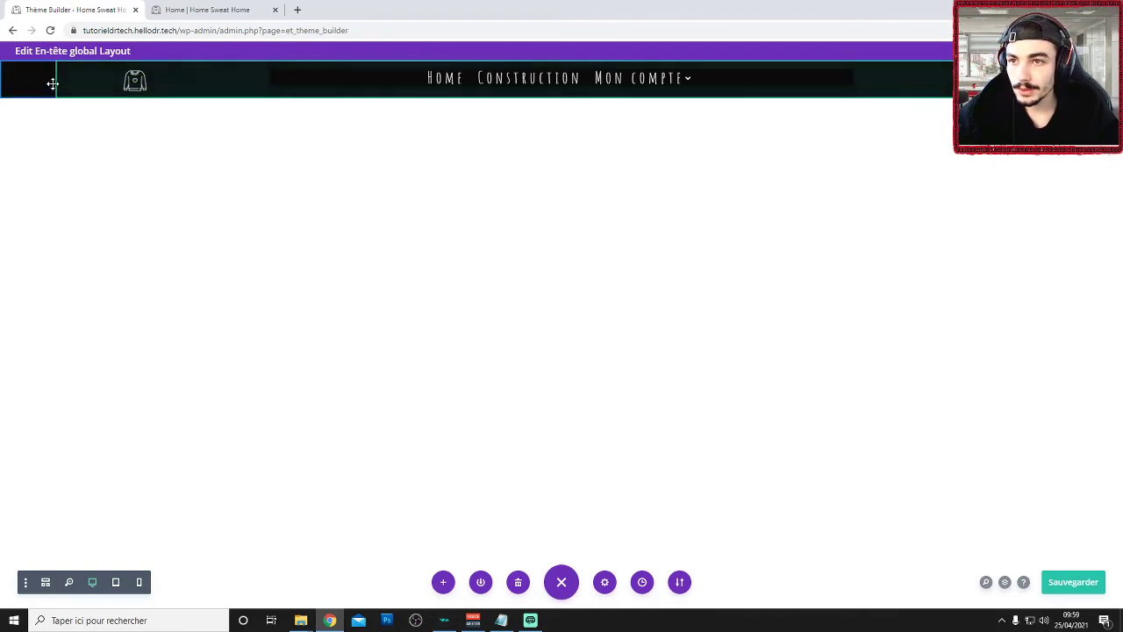
Copy the header section's background colour code #0a0a0a from its settings and close them without changes
{"action": "left_click", "coordinate": [27, 75]}
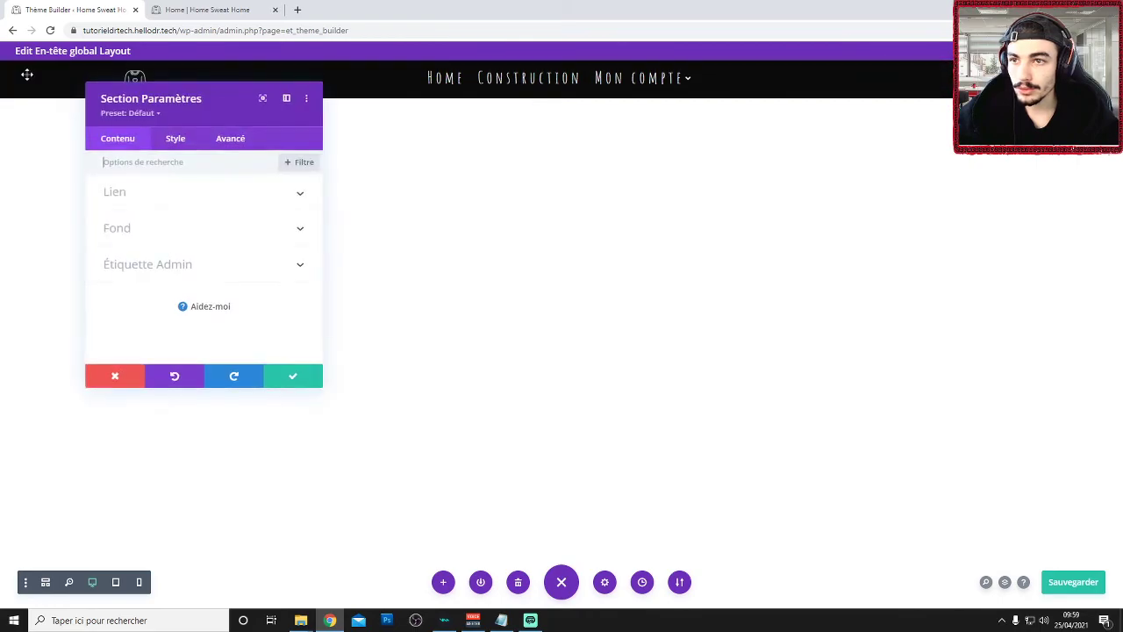
{"action": "left_click", "coordinate": [129, 227]}
{"action": "left_click", "coordinate": [170, 278]}
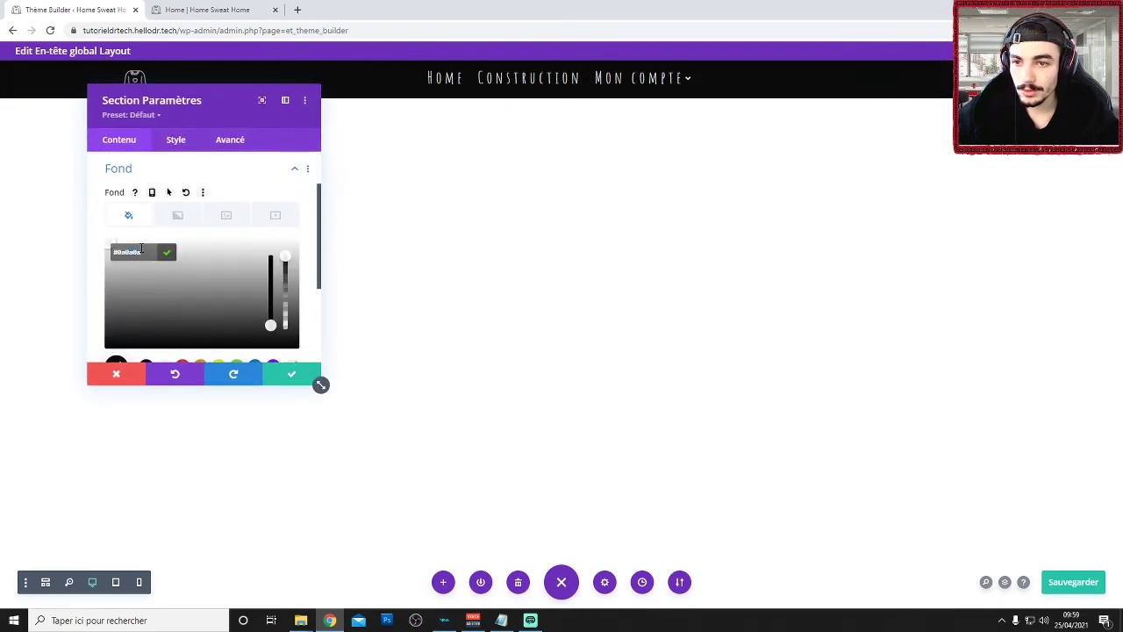
{"action": "left_click", "coordinate": [125, 379]}
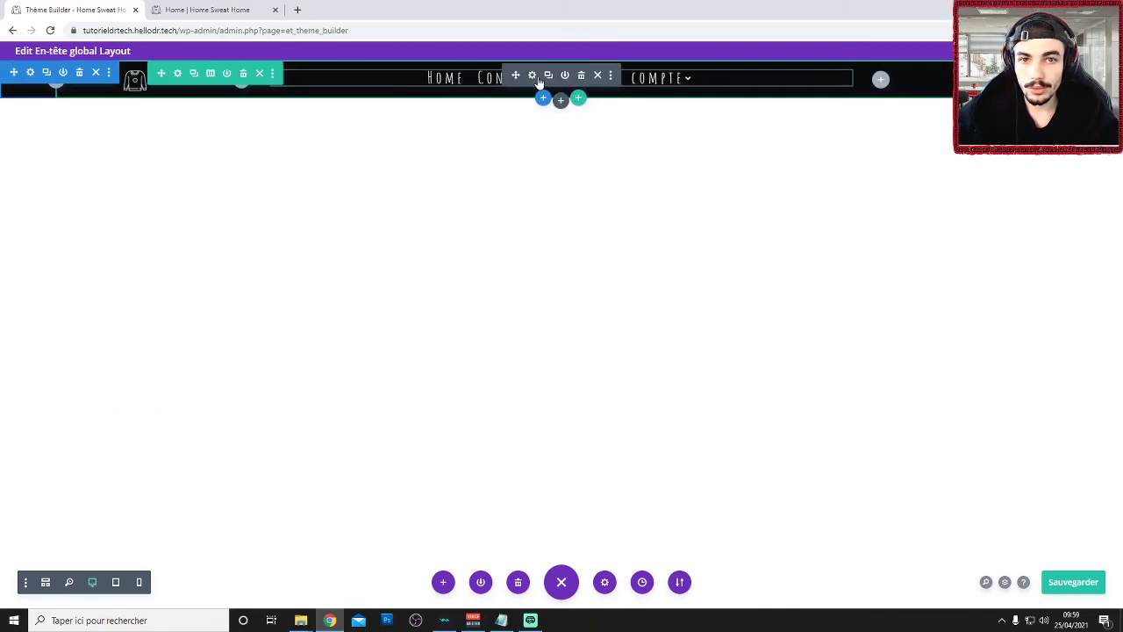
Set the menu module's dropdown background colour to the copied header background colour and save the header layout
{"action": "left_click", "coordinate": [538, 79]}
{"action": "left_click", "coordinate": [193, 141]}
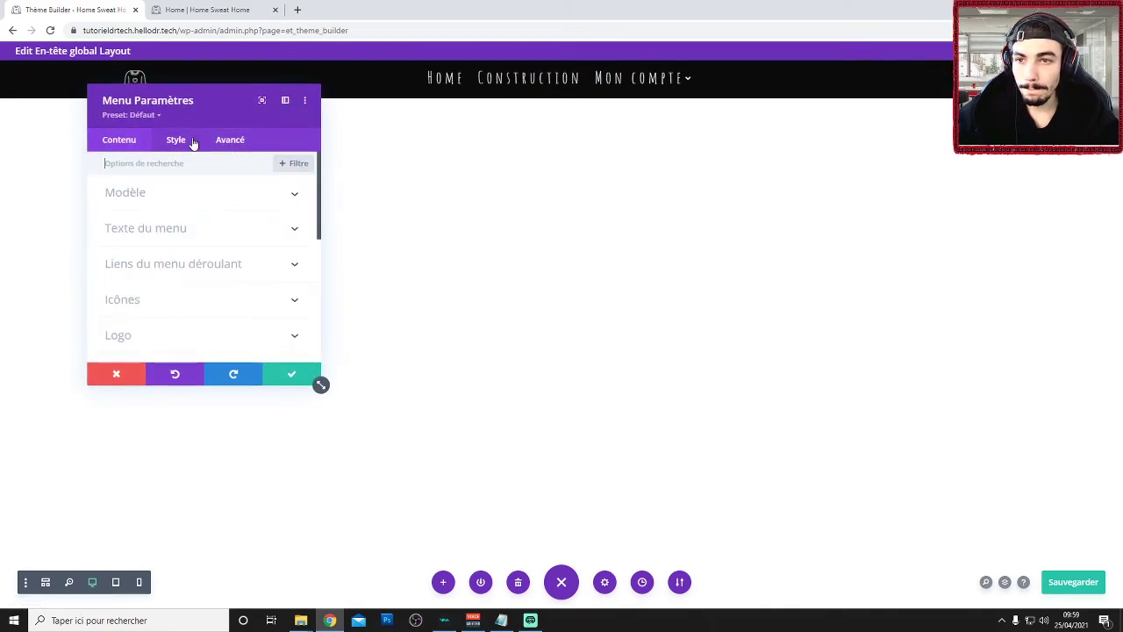
{"action": "left_click", "coordinate": [153, 232]}
{"action": "left_click", "coordinate": [160, 170]}
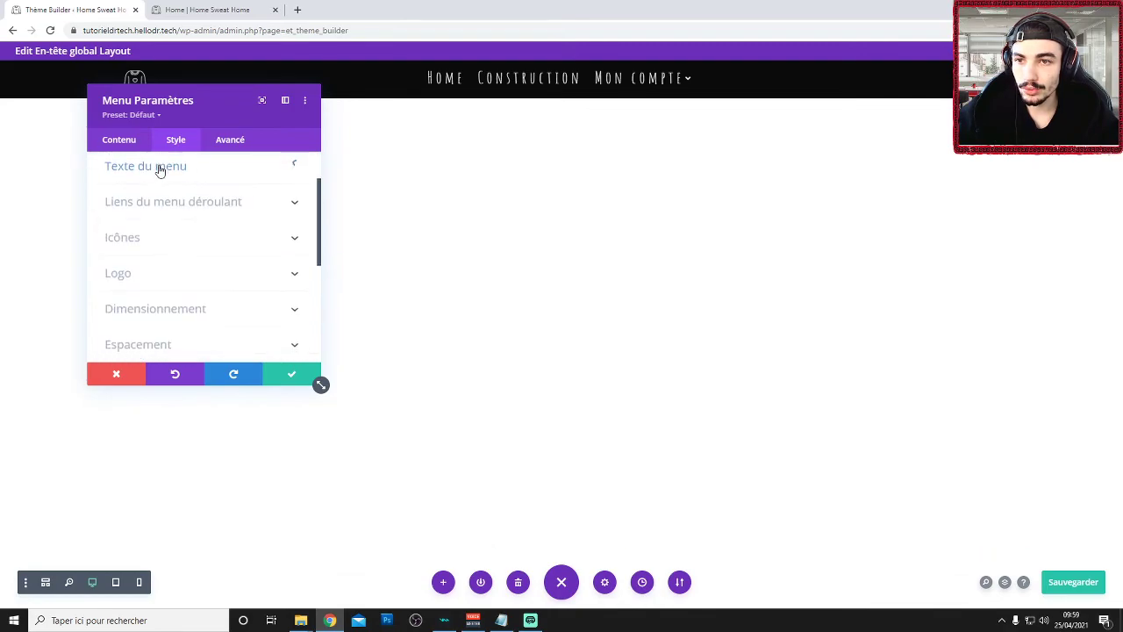
{"action": "left_click", "coordinate": [164, 200]}
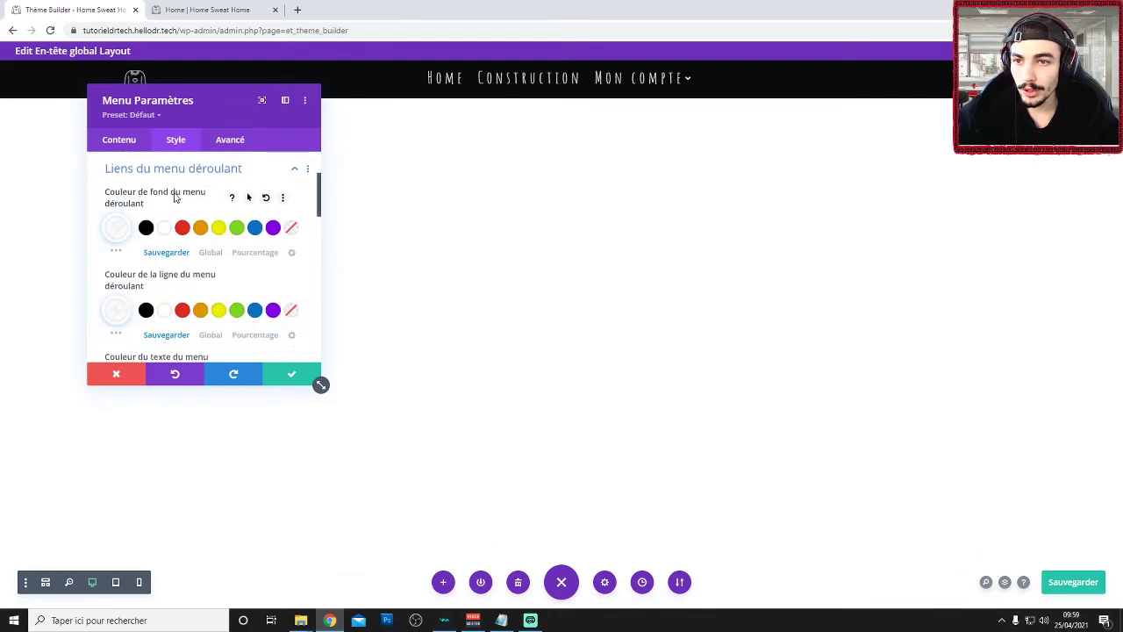
{"action": "left_click", "coordinate": [118, 229]}
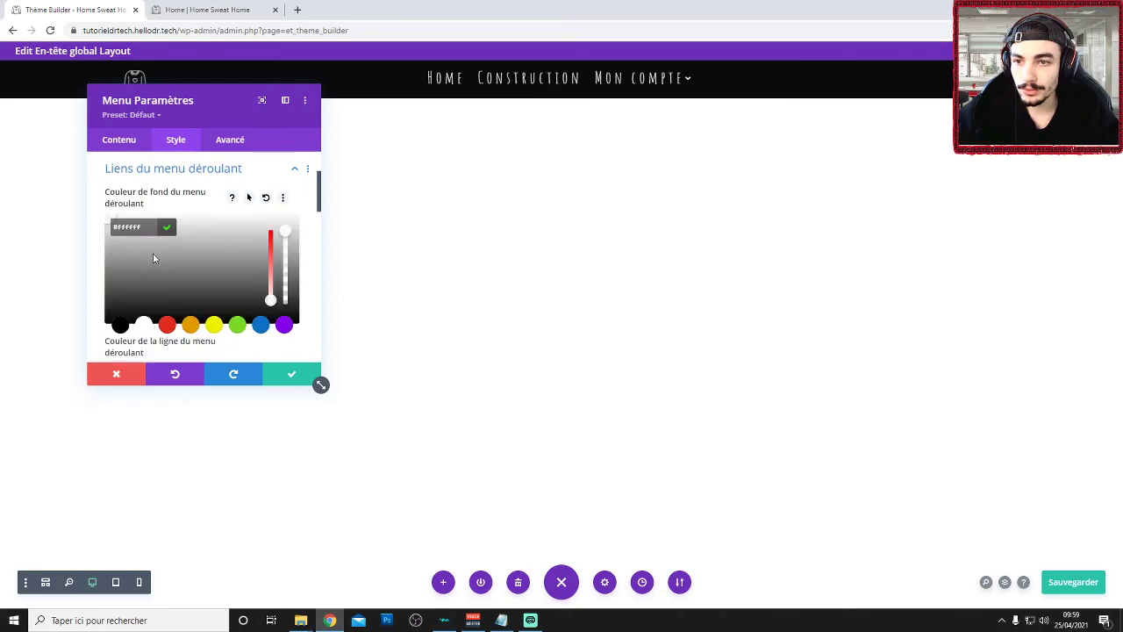
{"action": "left_click", "coordinate": [297, 367]}
{"action": "left_click", "coordinate": [1065, 583]}
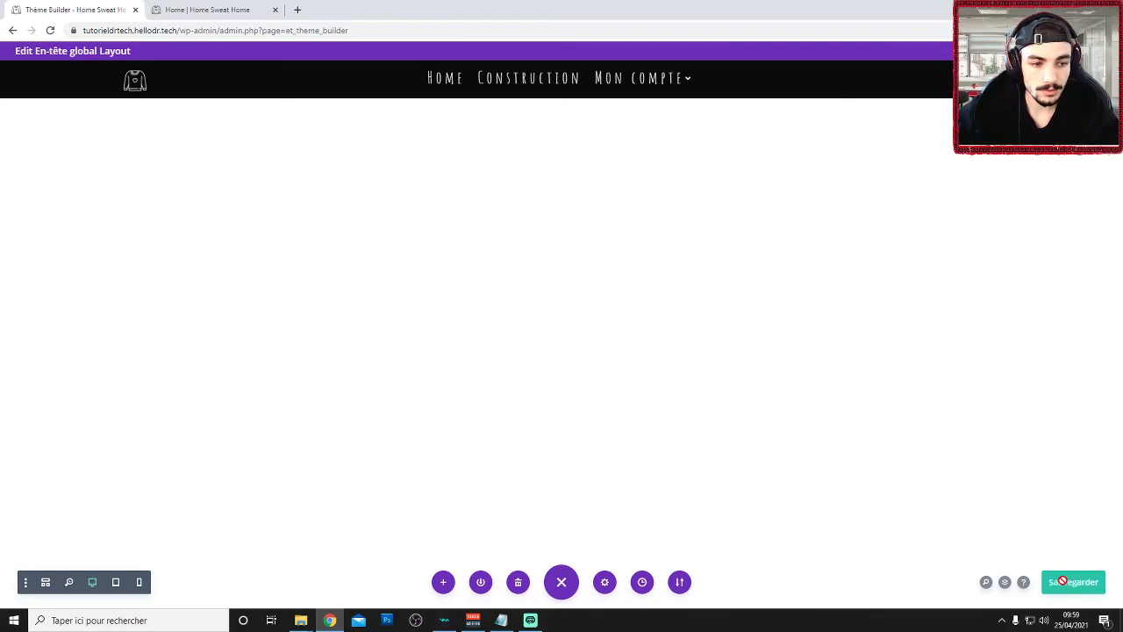
{"action": "left_click", "coordinate": [1072, 582]}
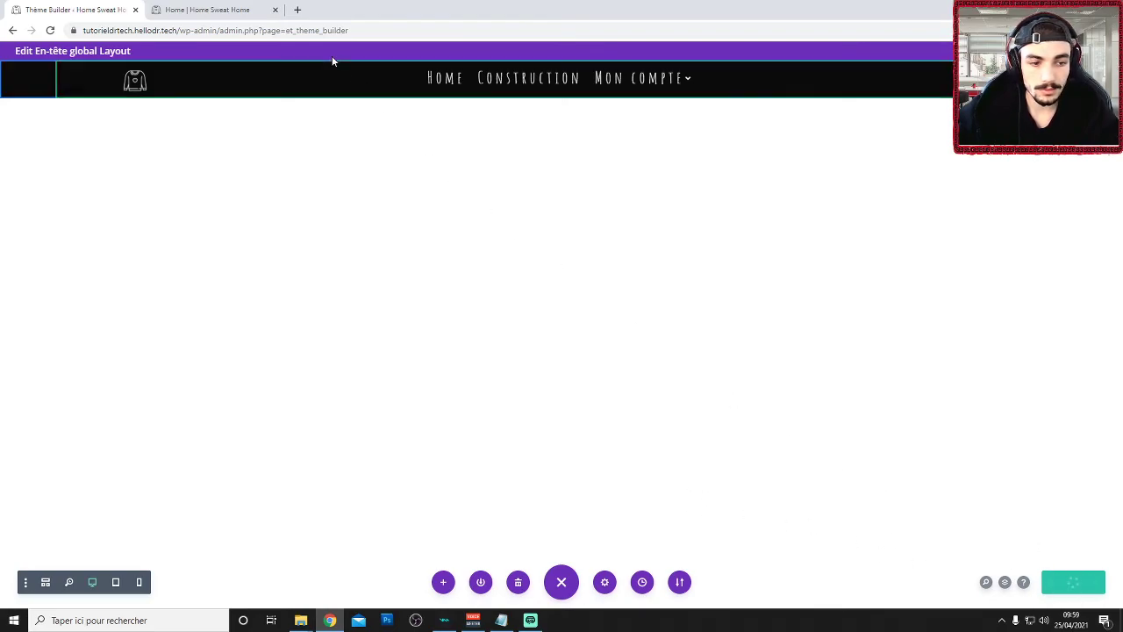
Reload the live Home page, close the developer tools and check the Mon compte submenu at full width
{"action": "left_click", "coordinate": [246, 10]}
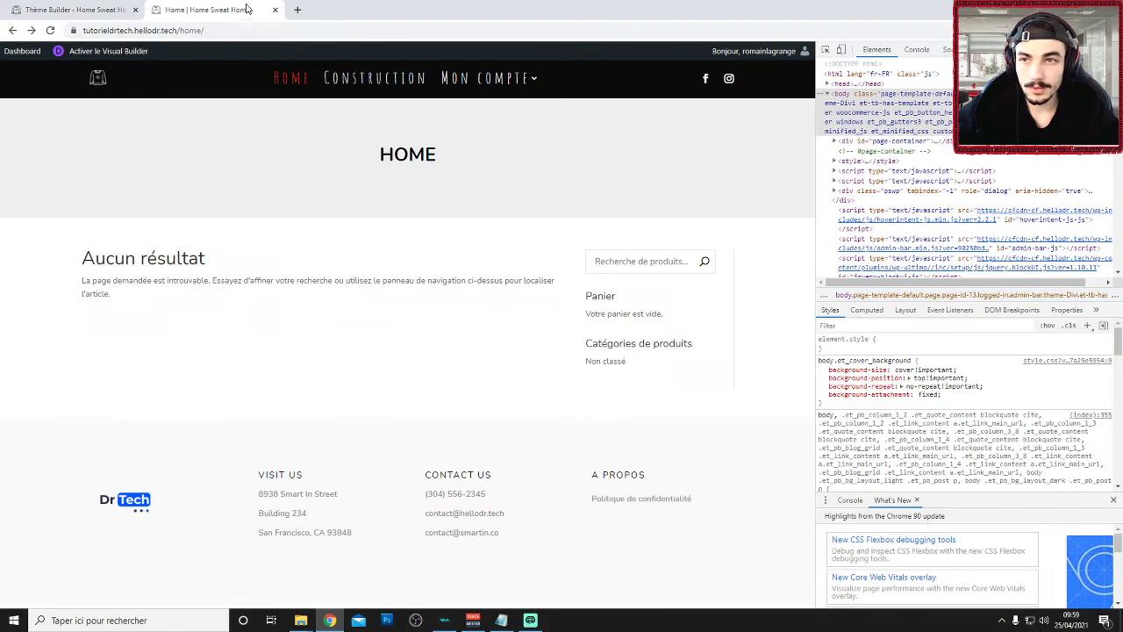
{"action": "key", "text": "F5"}
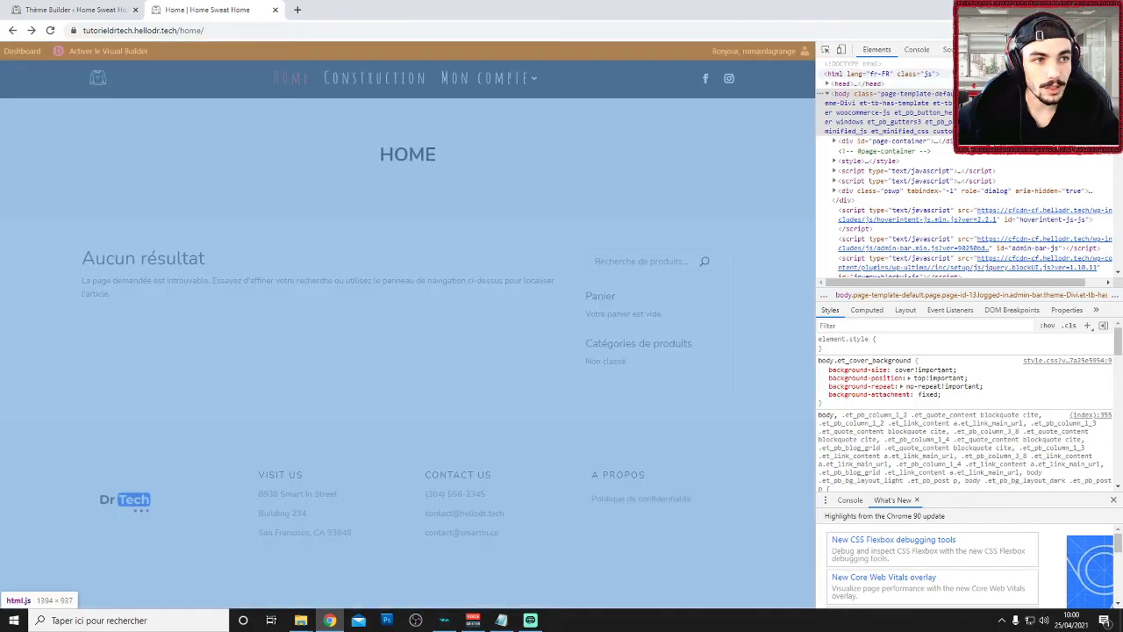
{"action": "key", "text": "F12"}
{"action": "mouse_move", "coordinate": [647, 83]}
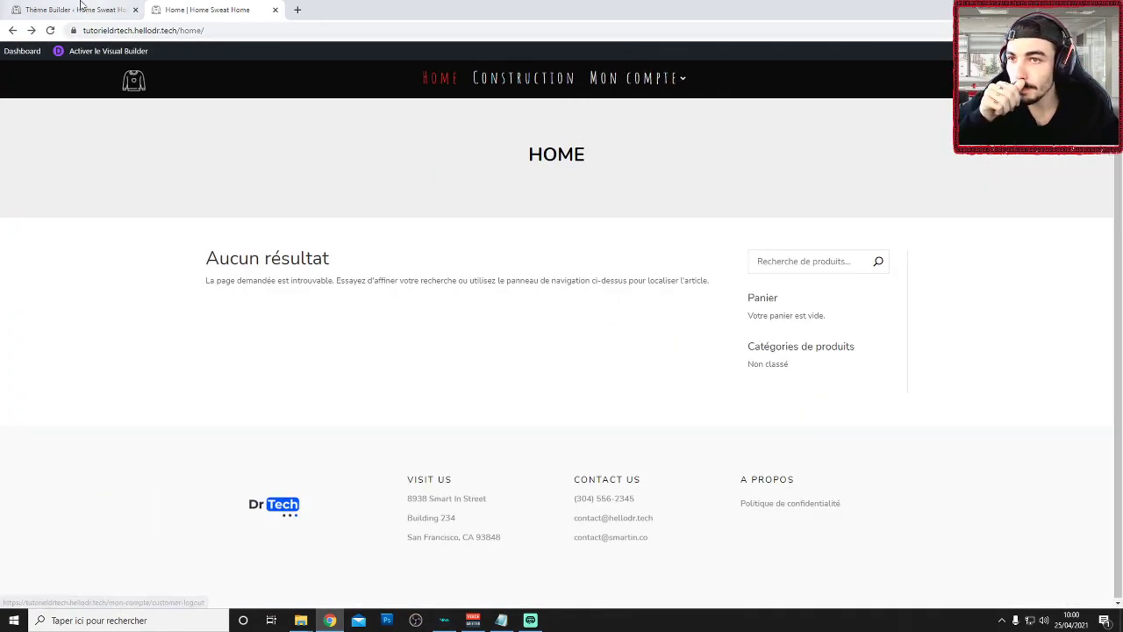
Return to the Theme Builder header layout and review the menu module's dropdown link colour settings
{"action": "left_click", "coordinate": [74, 9]}
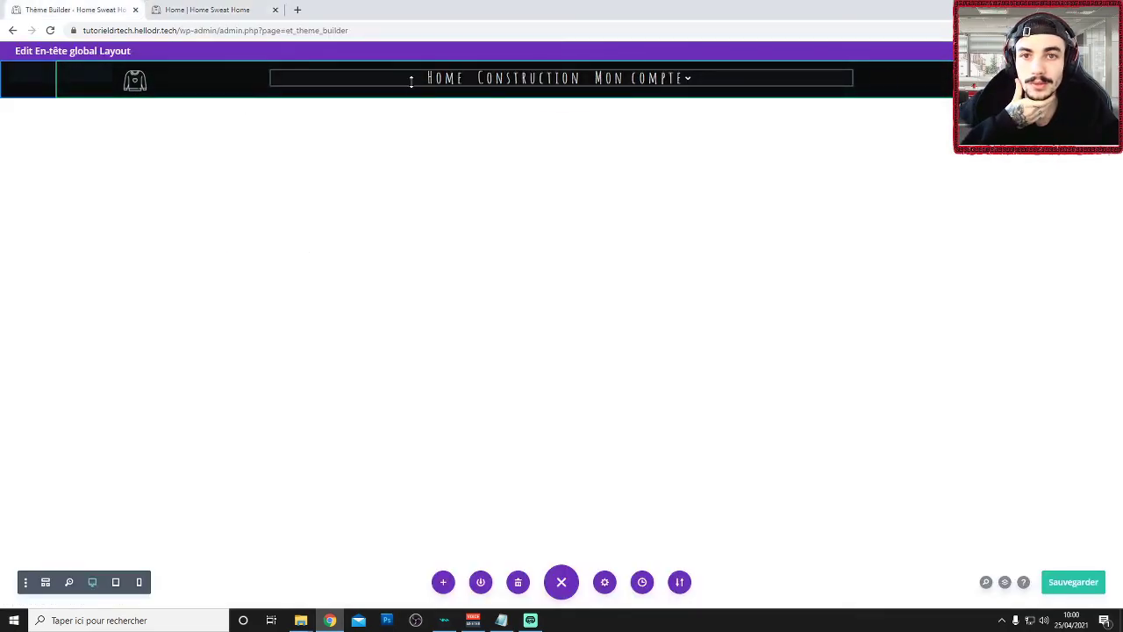
{"action": "left_click", "coordinate": [537, 88]}
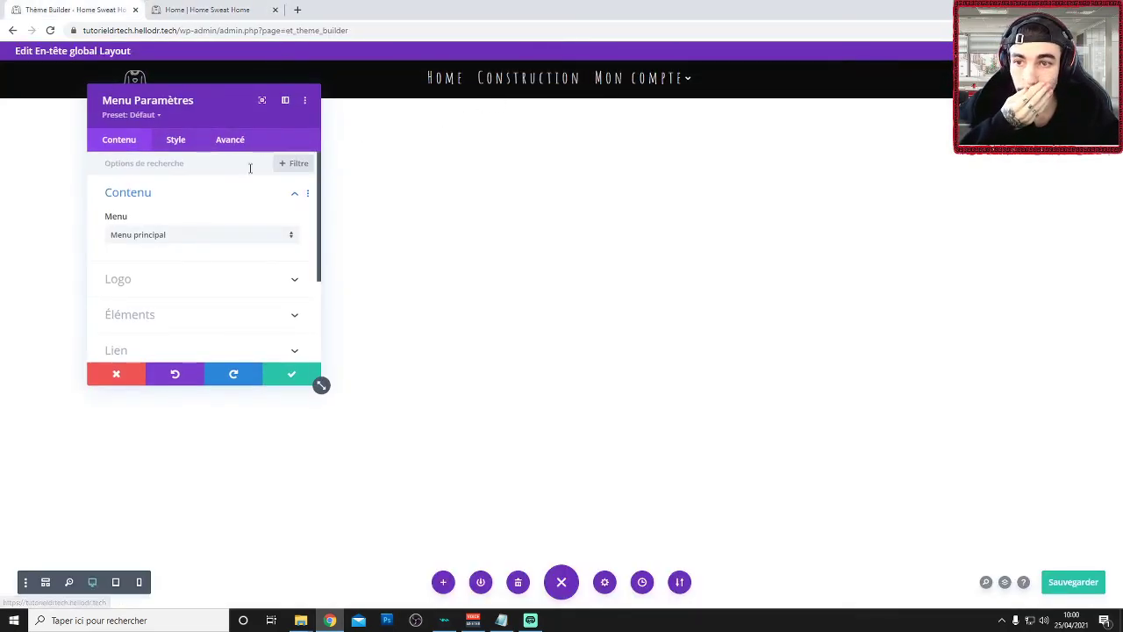
{"action": "left_click", "coordinate": [179, 139]}
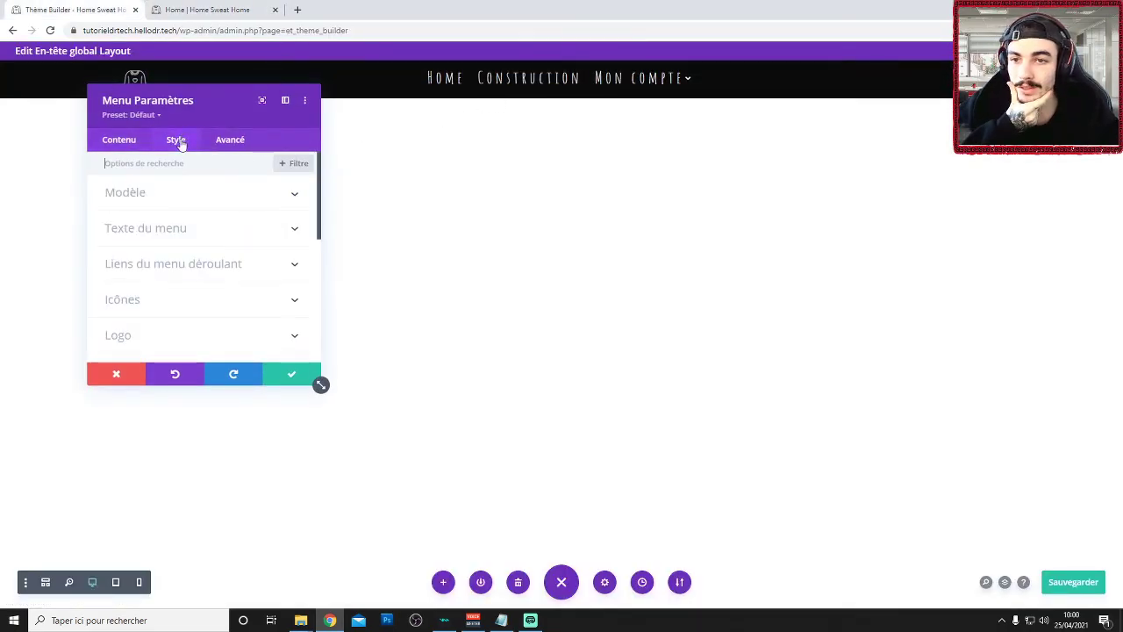
{"action": "left_click", "coordinate": [180, 265]}
{"action": "scroll", "coordinate": [206, 276], "scroll_direction": "down", "scroll_amount": 2}
{"action": "scroll", "coordinate": [206, 279], "scroll_direction": "down", "scroll_amount": 3}
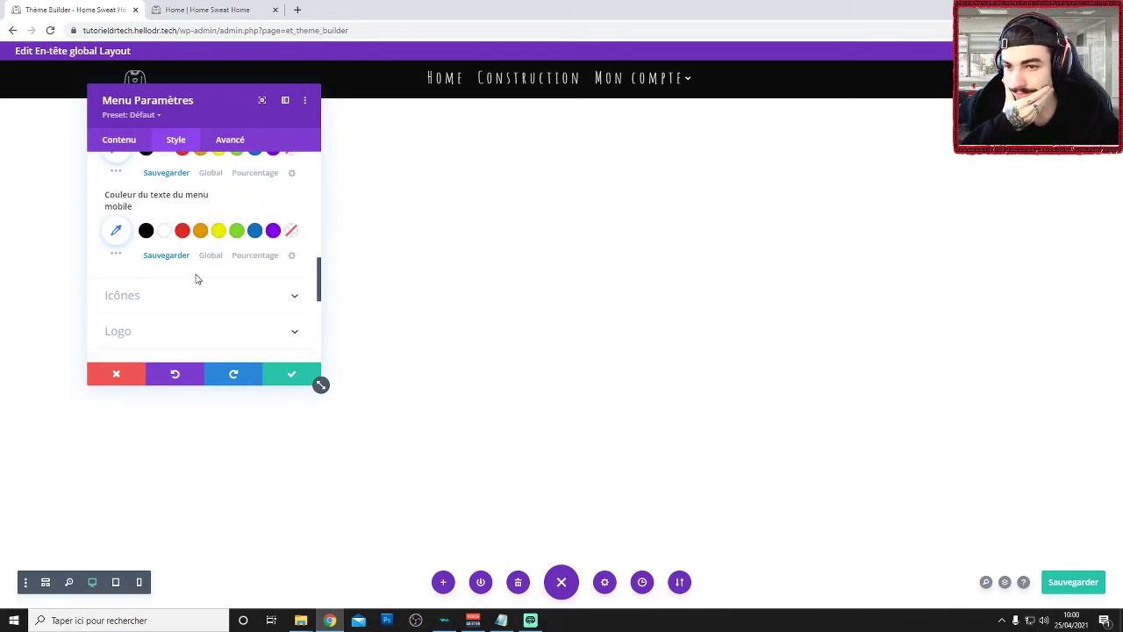
{"action": "scroll", "coordinate": [198, 279], "scroll_direction": "up", "scroll_amount": 5}
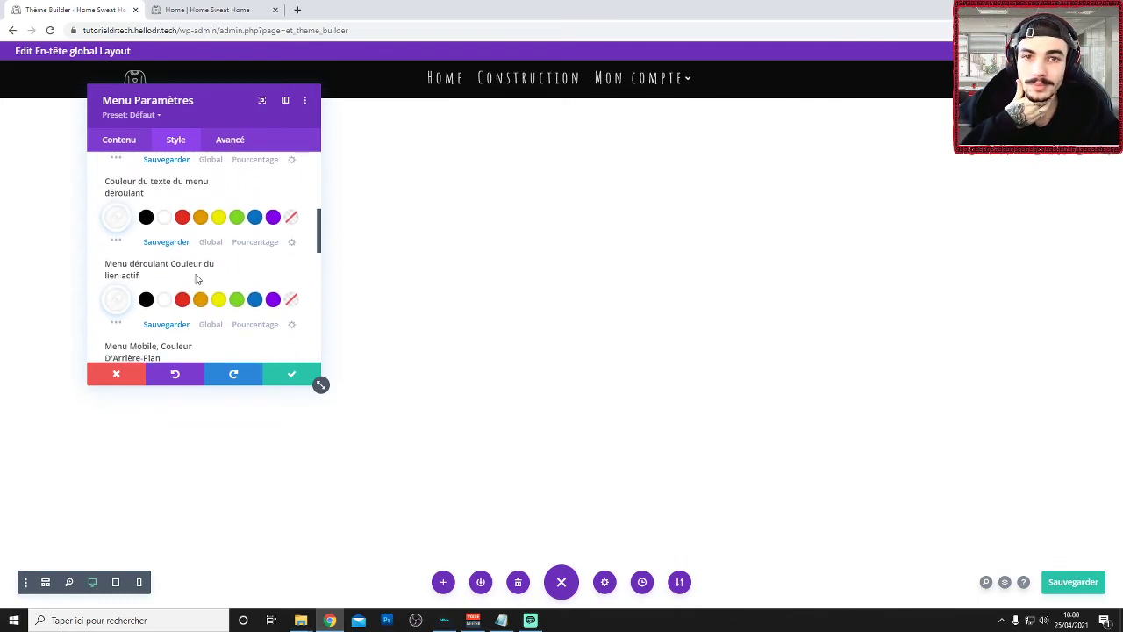
{"action": "scroll", "coordinate": [197, 279], "scroll_direction": "up", "scroll_amount": 4}
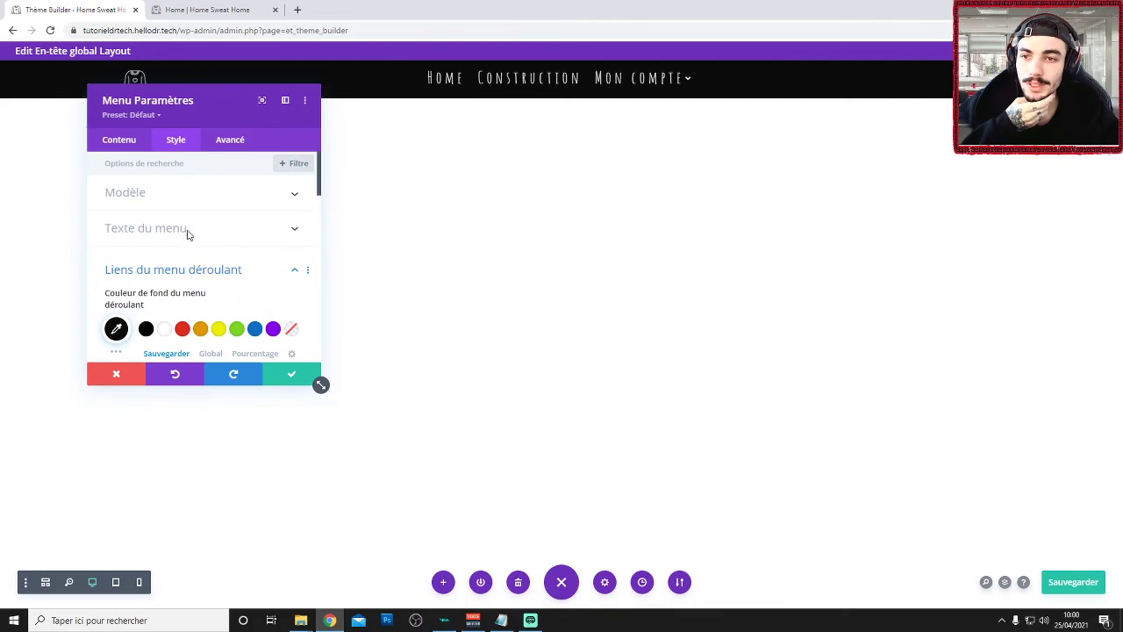
Review the menu module's menu text style settings, including font, size, spacing and text colour, and close the module settings
{"action": "left_click", "coordinate": [187, 228]}
{"action": "scroll", "coordinate": [185, 241], "scroll_direction": "down", "scroll_amount": 2}
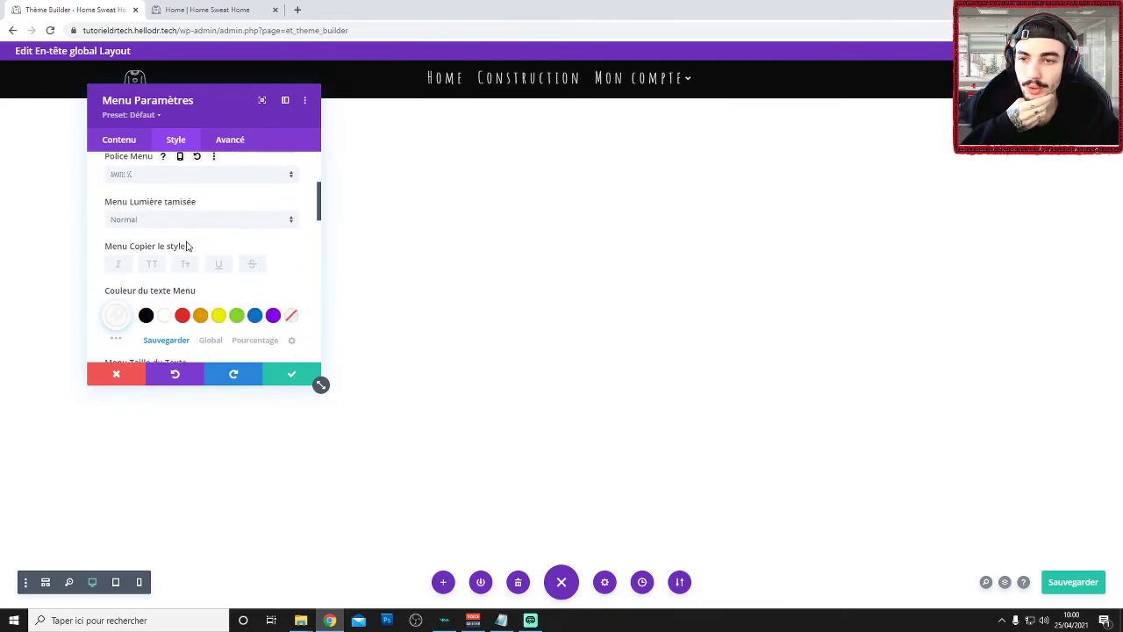
{"action": "scroll", "coordinate": [186, 246], "scroll_direction": "down", "scroll_amount": 3}
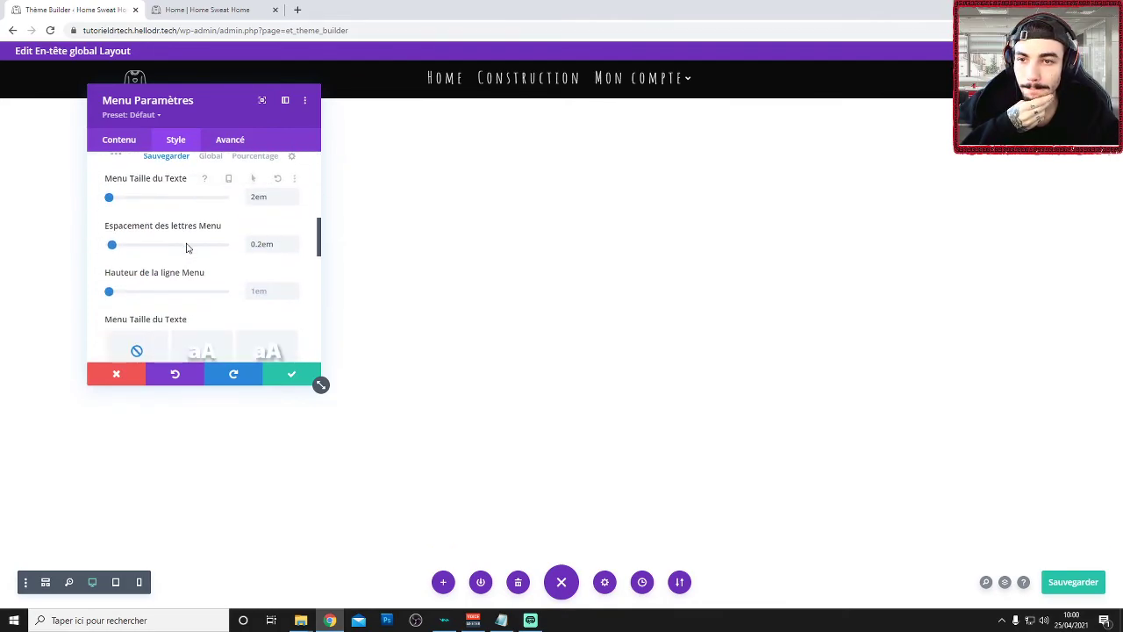
{"action": "scroll", "coordinate": [186, 248], "scroll_direction": "down", "scroll_amount": 2}
{"action": "scroll", "coordinate": [186, 248], "scroll_direction": "down", "scroll_amount": 2}
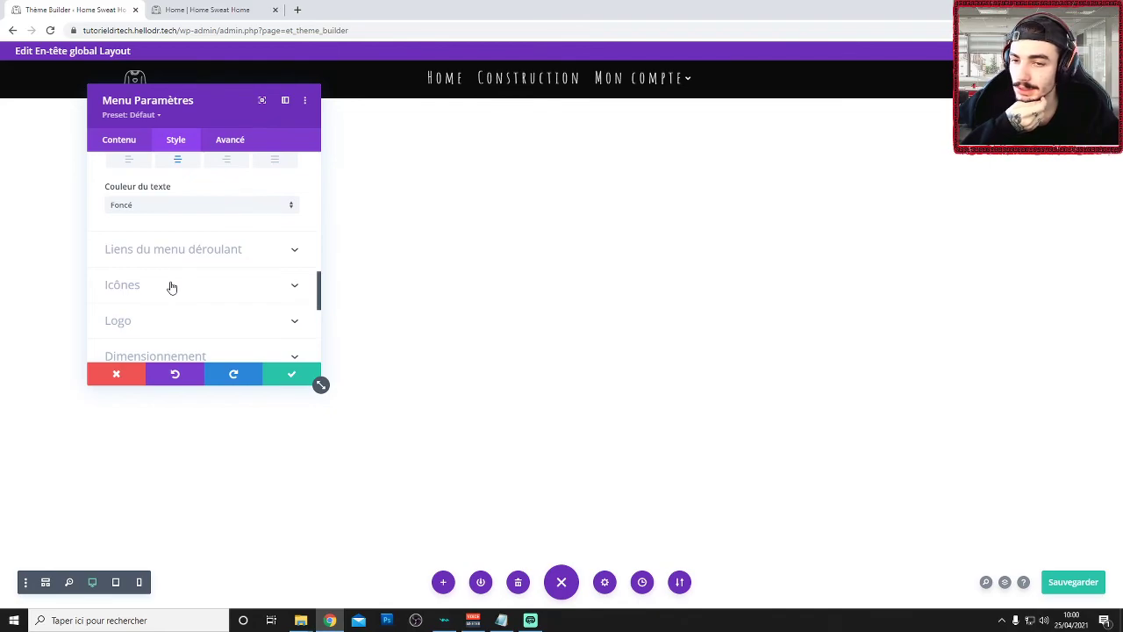
{"action": "scroll", "coordinate": [172, 287], "scroll_direction": "down", "scroll_amount": 1}
{"action": "scroll", "coordinate": [172, 287], "scroll_direction": "up", "scroll_amount": 4}
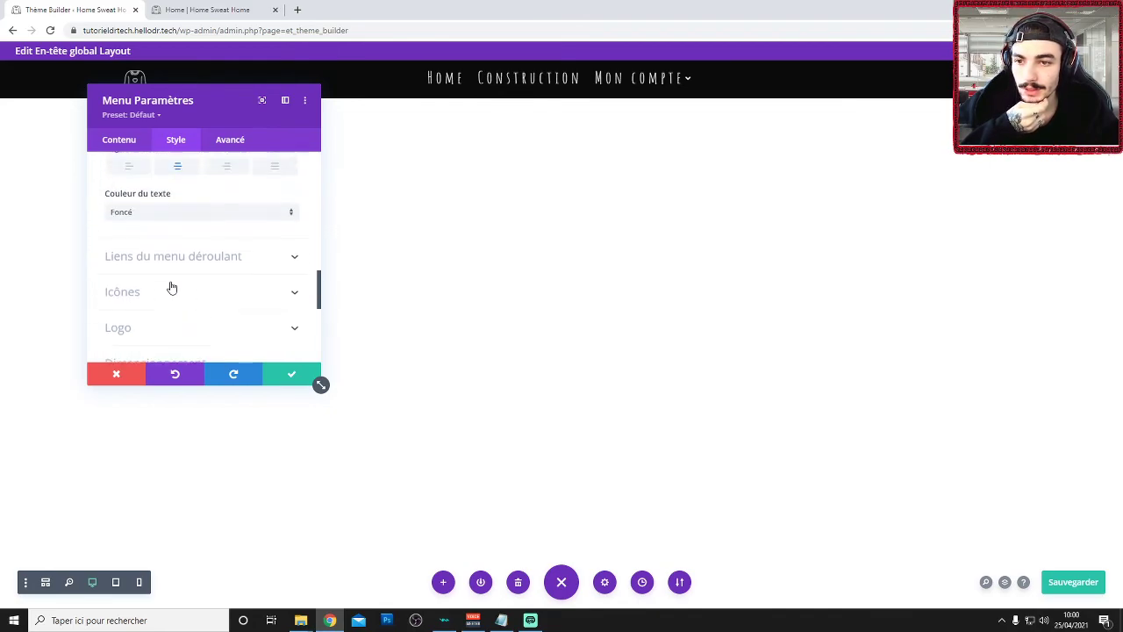
{"action": "scroll", "coordinate": [200, 285], "scroll_direction": "up", "scroll_amount": 3}
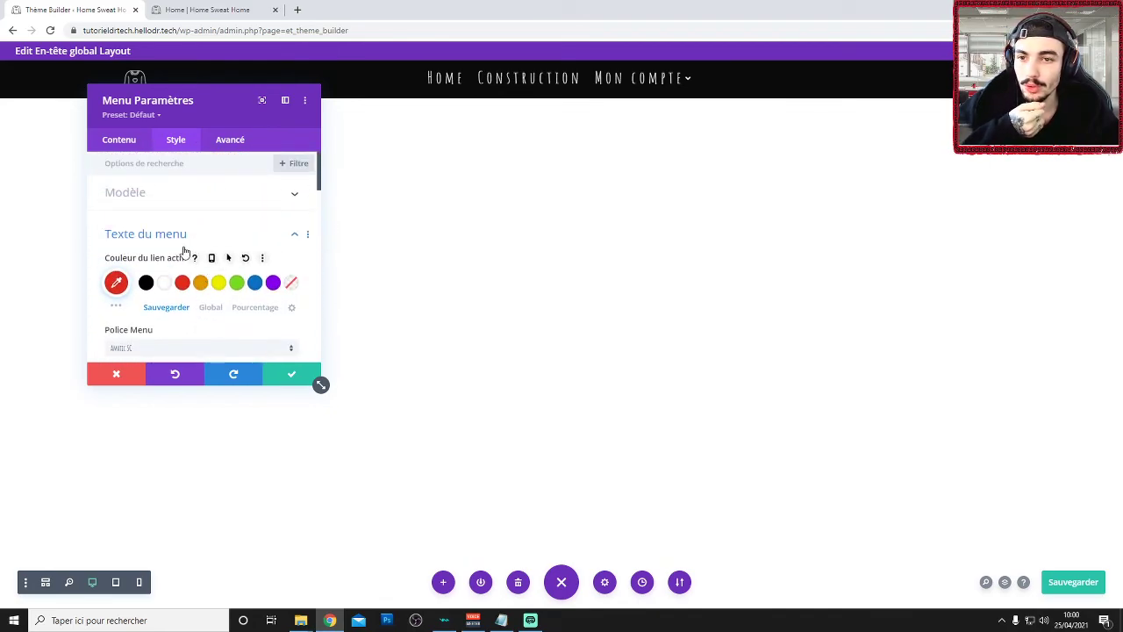
{"action": "left_click", "coordinate": [291, 373]}
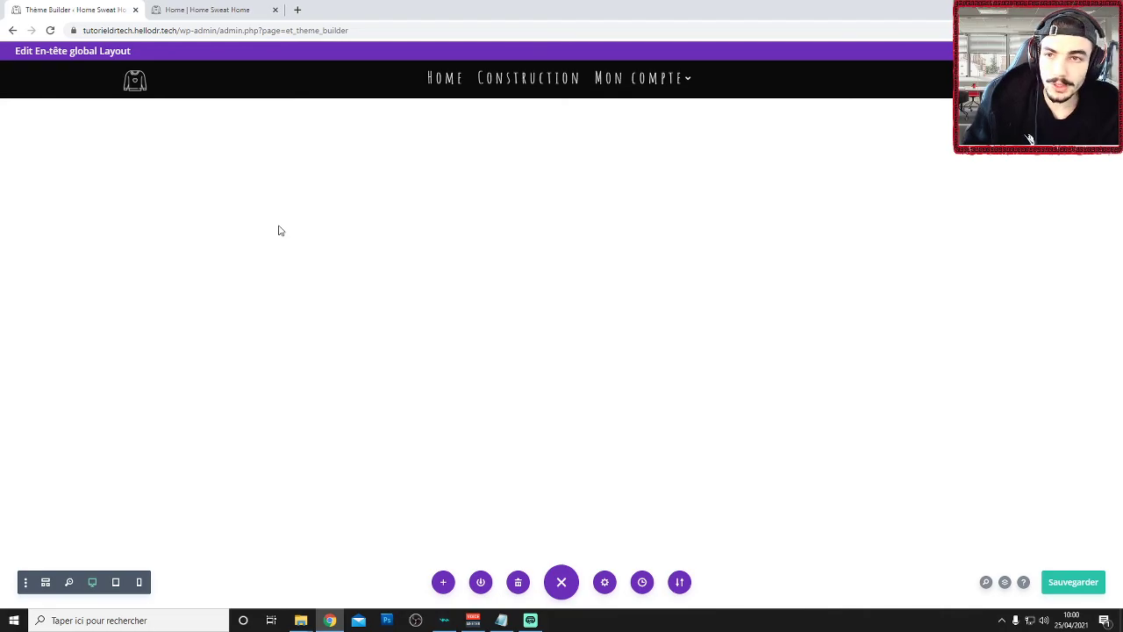
Reload the live Home page, check the opened mobile menu in the responsive device view, and return to the full-width page without developer tools
{"action": "left_click", "coordinate": [191, 9]}
{"action": "key", "text": "F5"}
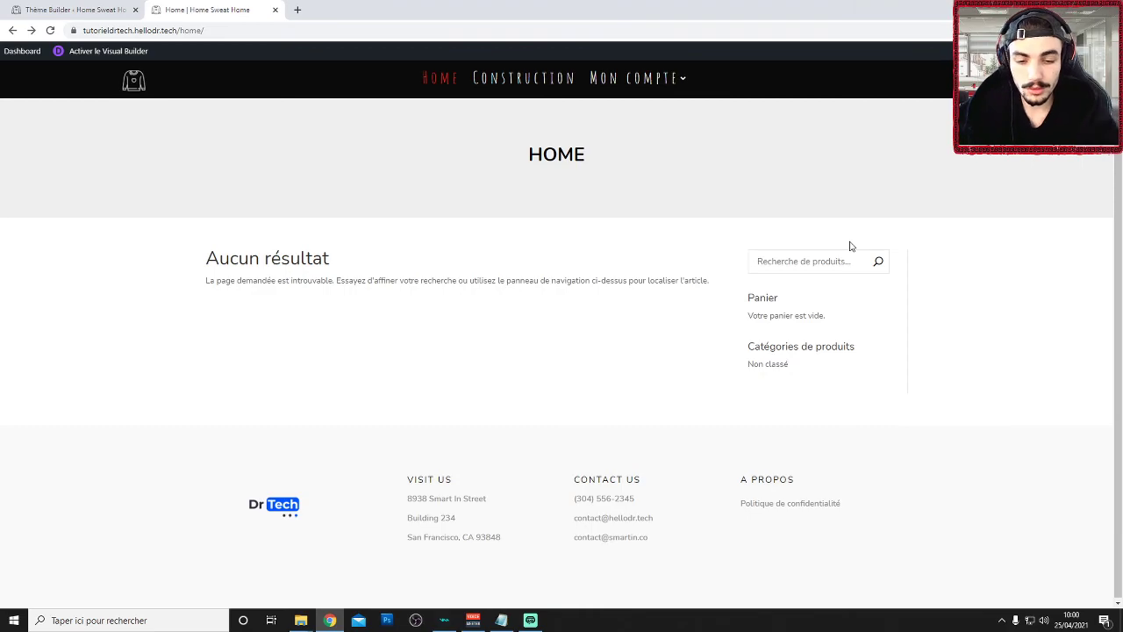
{"action": "key", "text": "F12"}
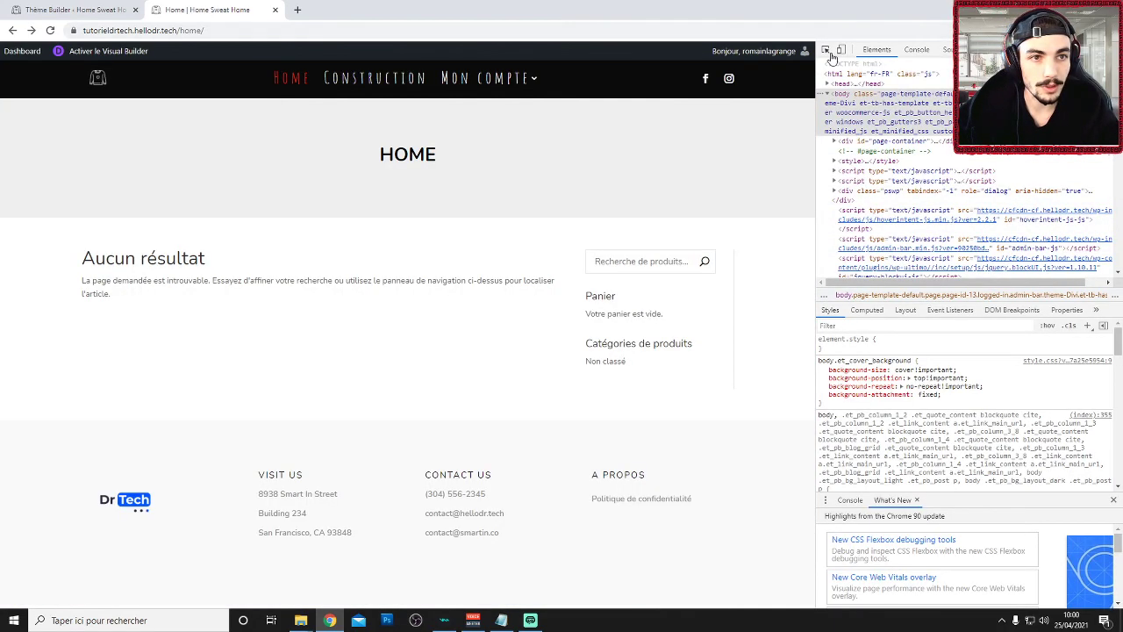
{"action": "left_click", "coordinate": [842, 52]}
{"action": "left_click", "coordinate": [404, 126]}
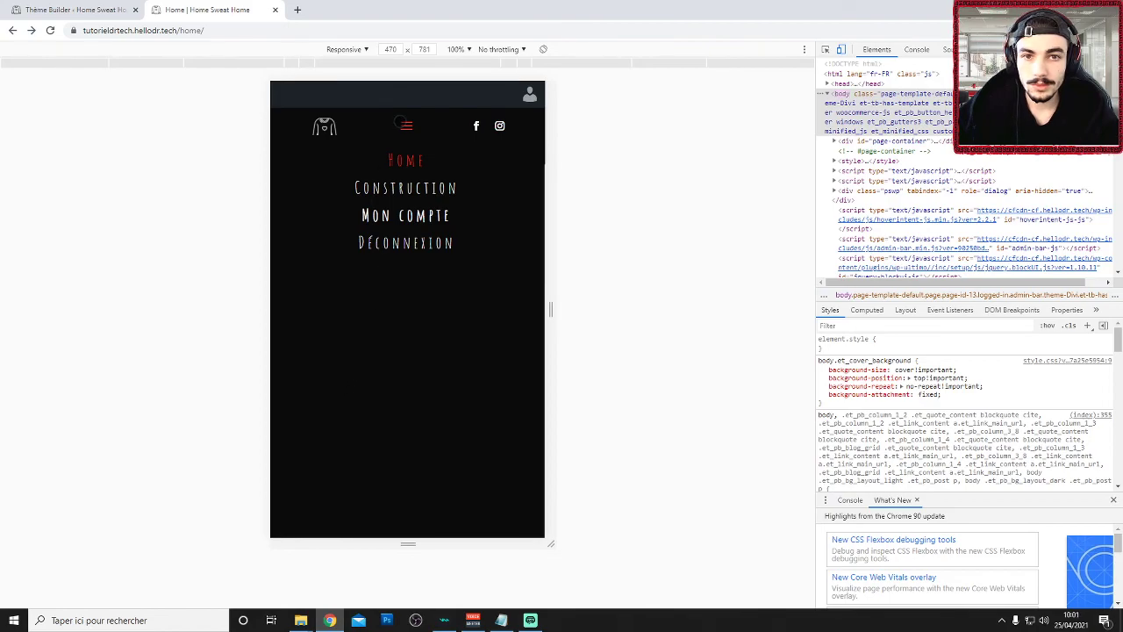
{"action": "left_click", "coordinate": [456, 161]}
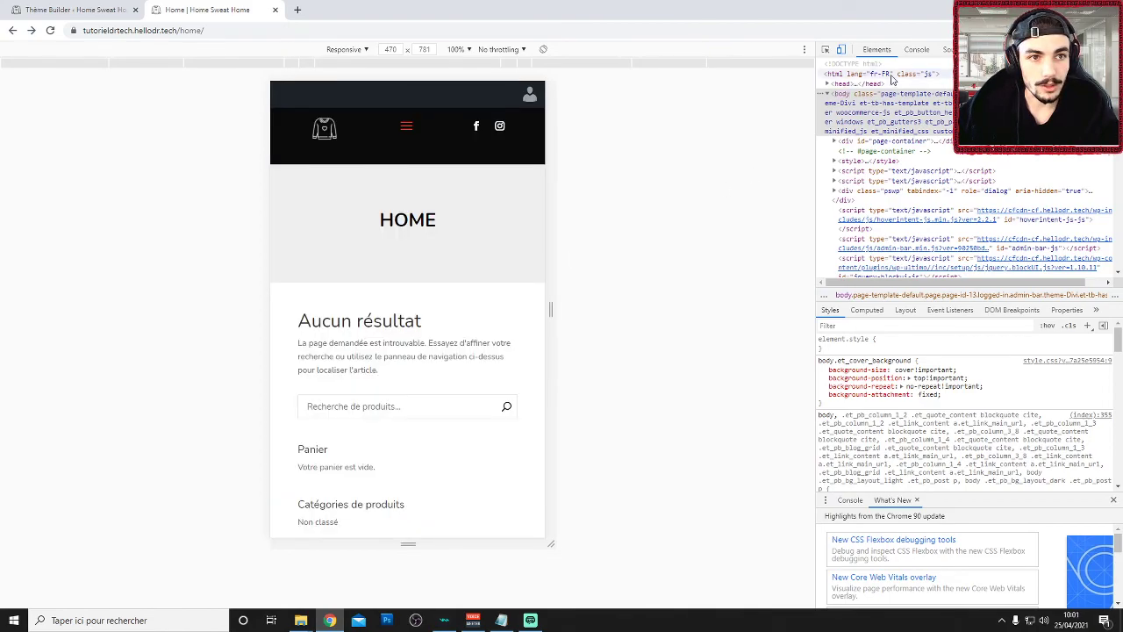
{"action": "left_click", "coordinate": [840, 51]}
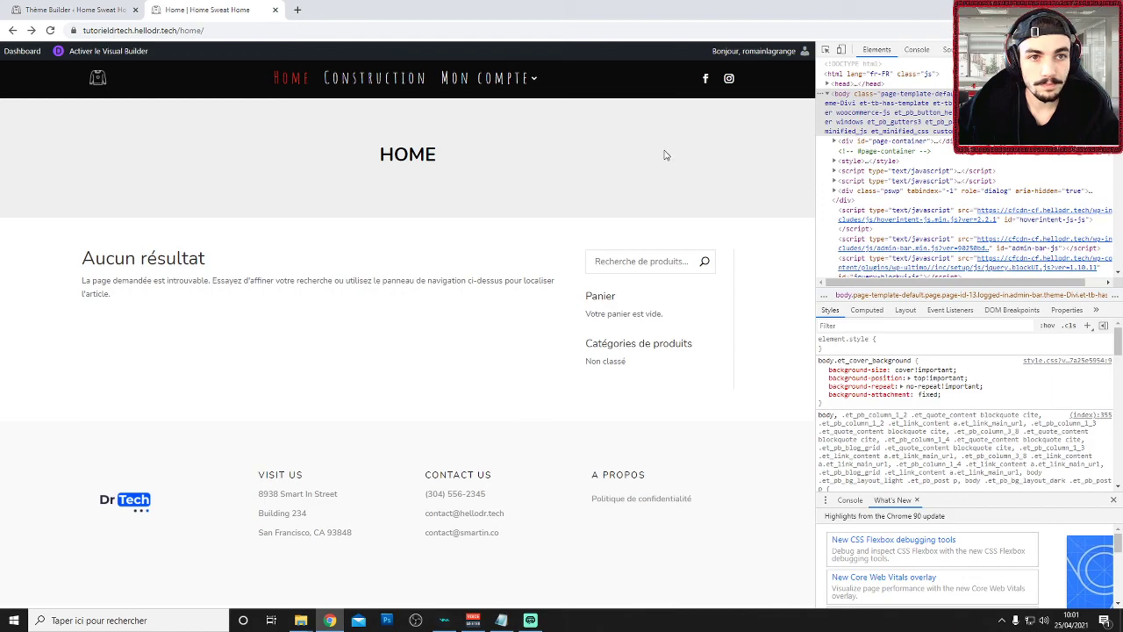
{"action": "left_click", "coordinate": [1113, 50]}
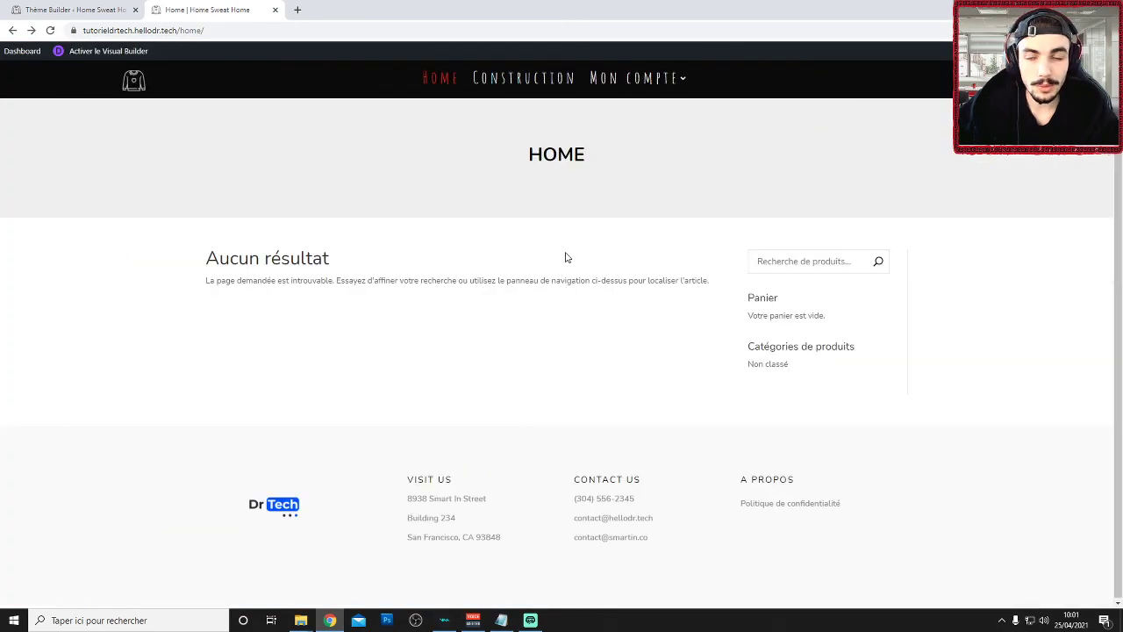